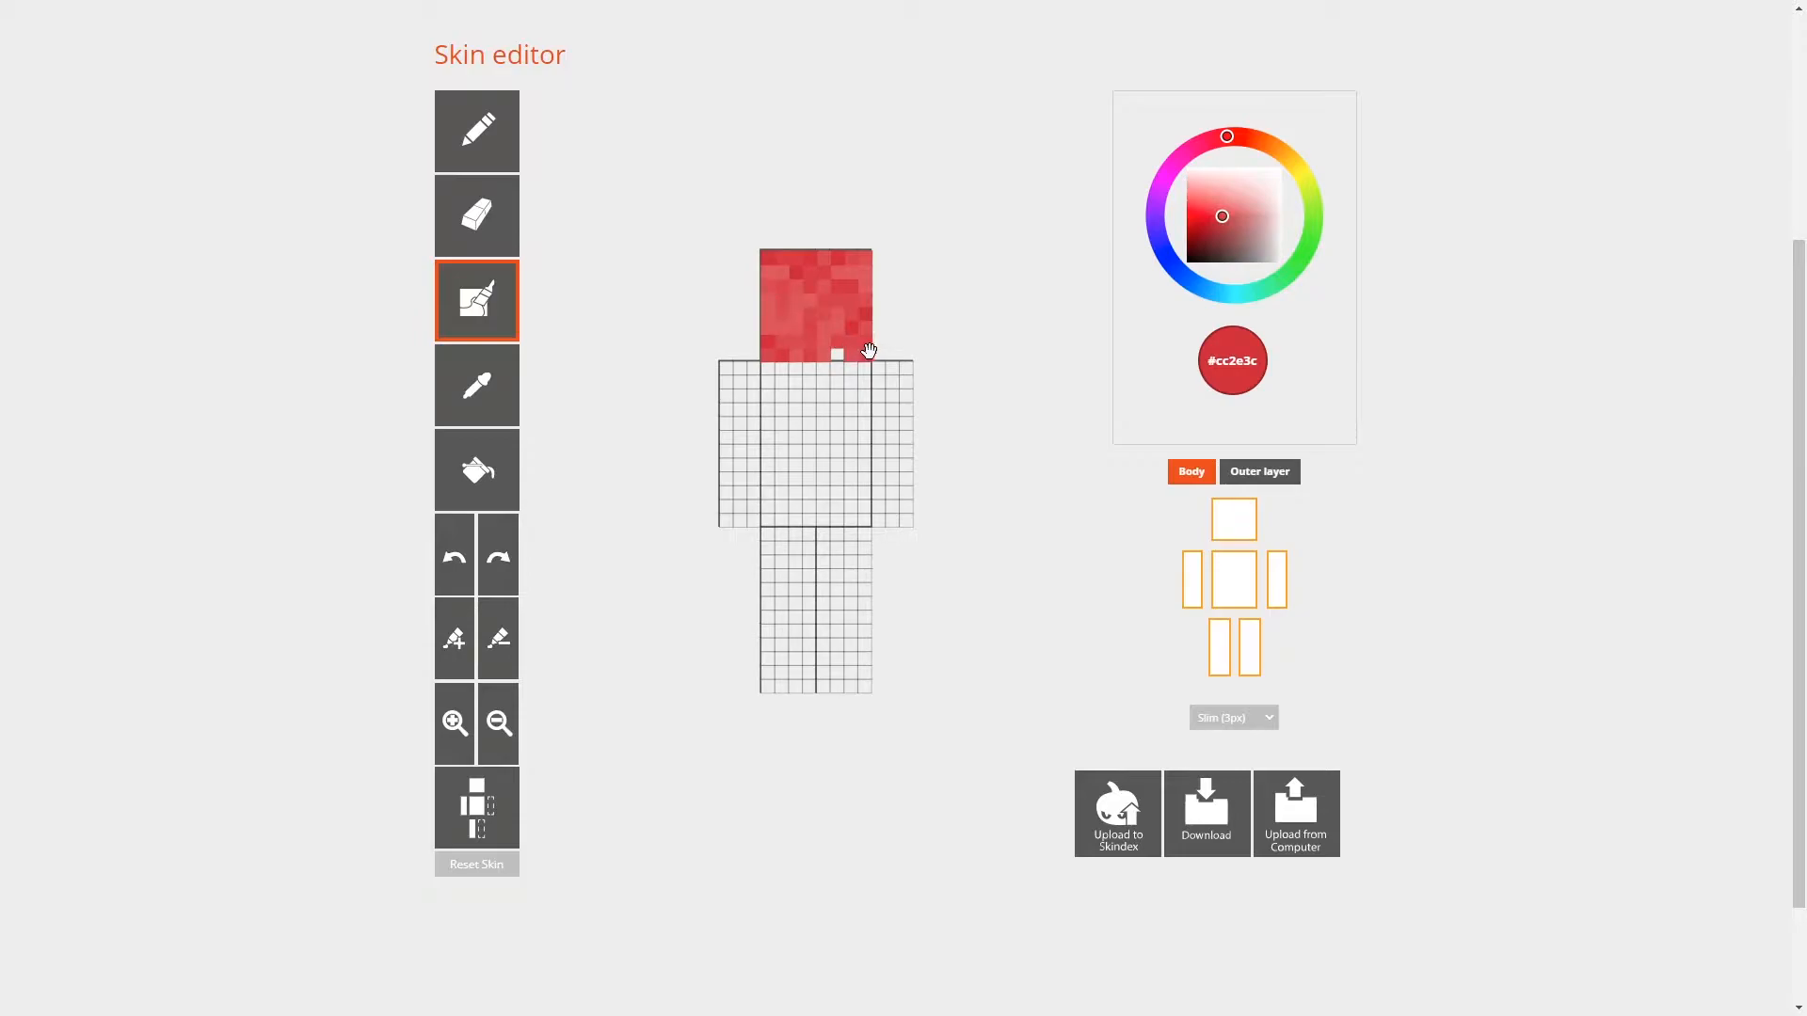
Step: Sample the red #d02f3d from the head and fill the side of the head, torso front, outer arm and outer leg with it
left_click_drag(1071, 509, 995, 508)
left_click(460, 415)
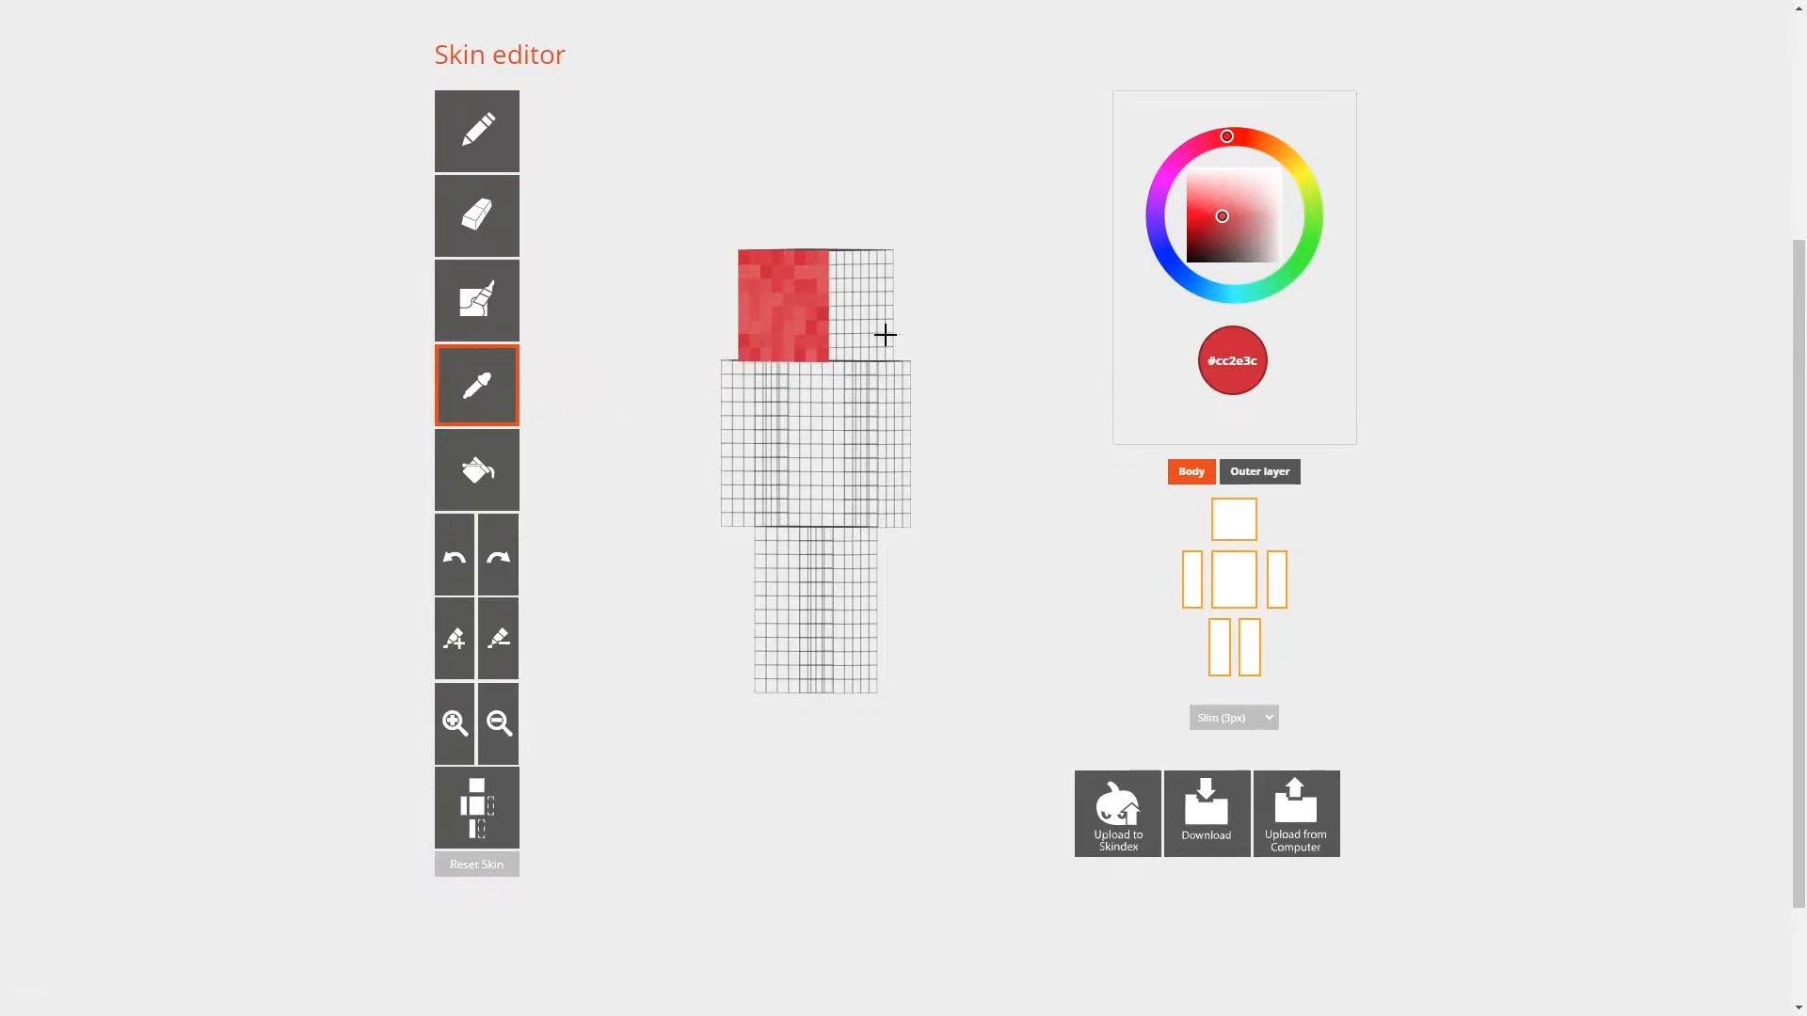
left_click(810, 327)
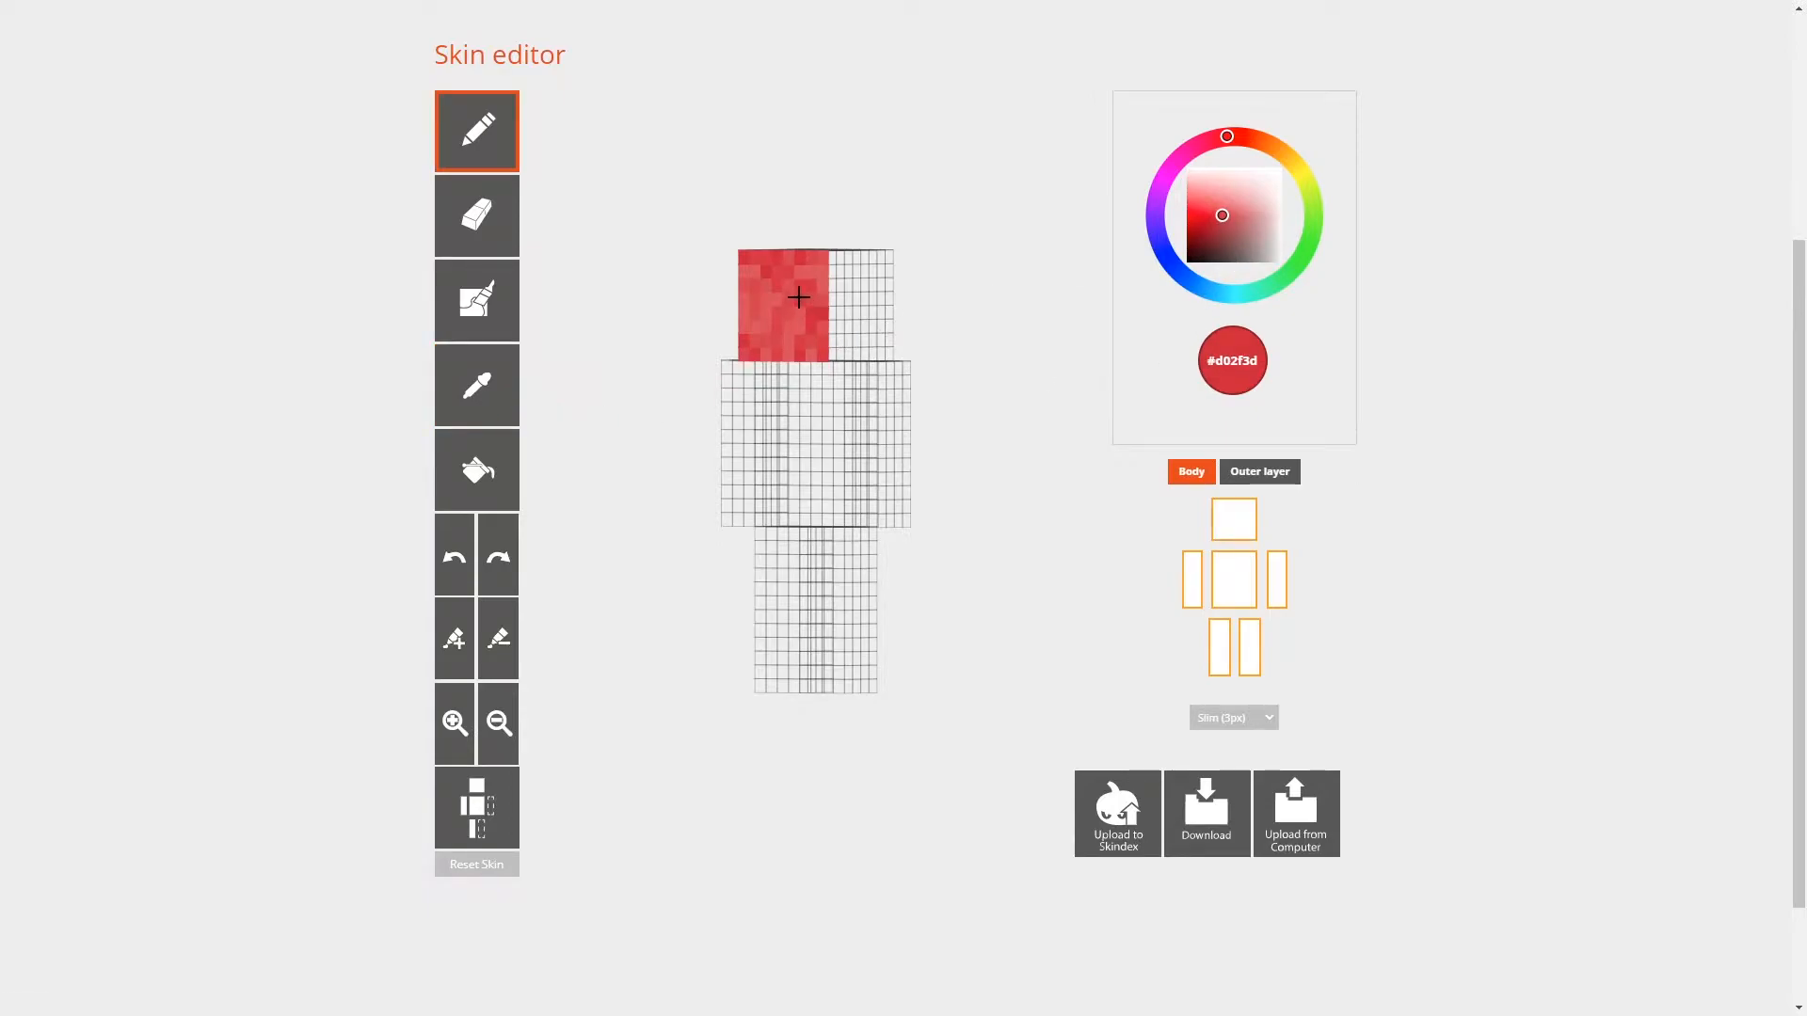
left_click(514, 463)
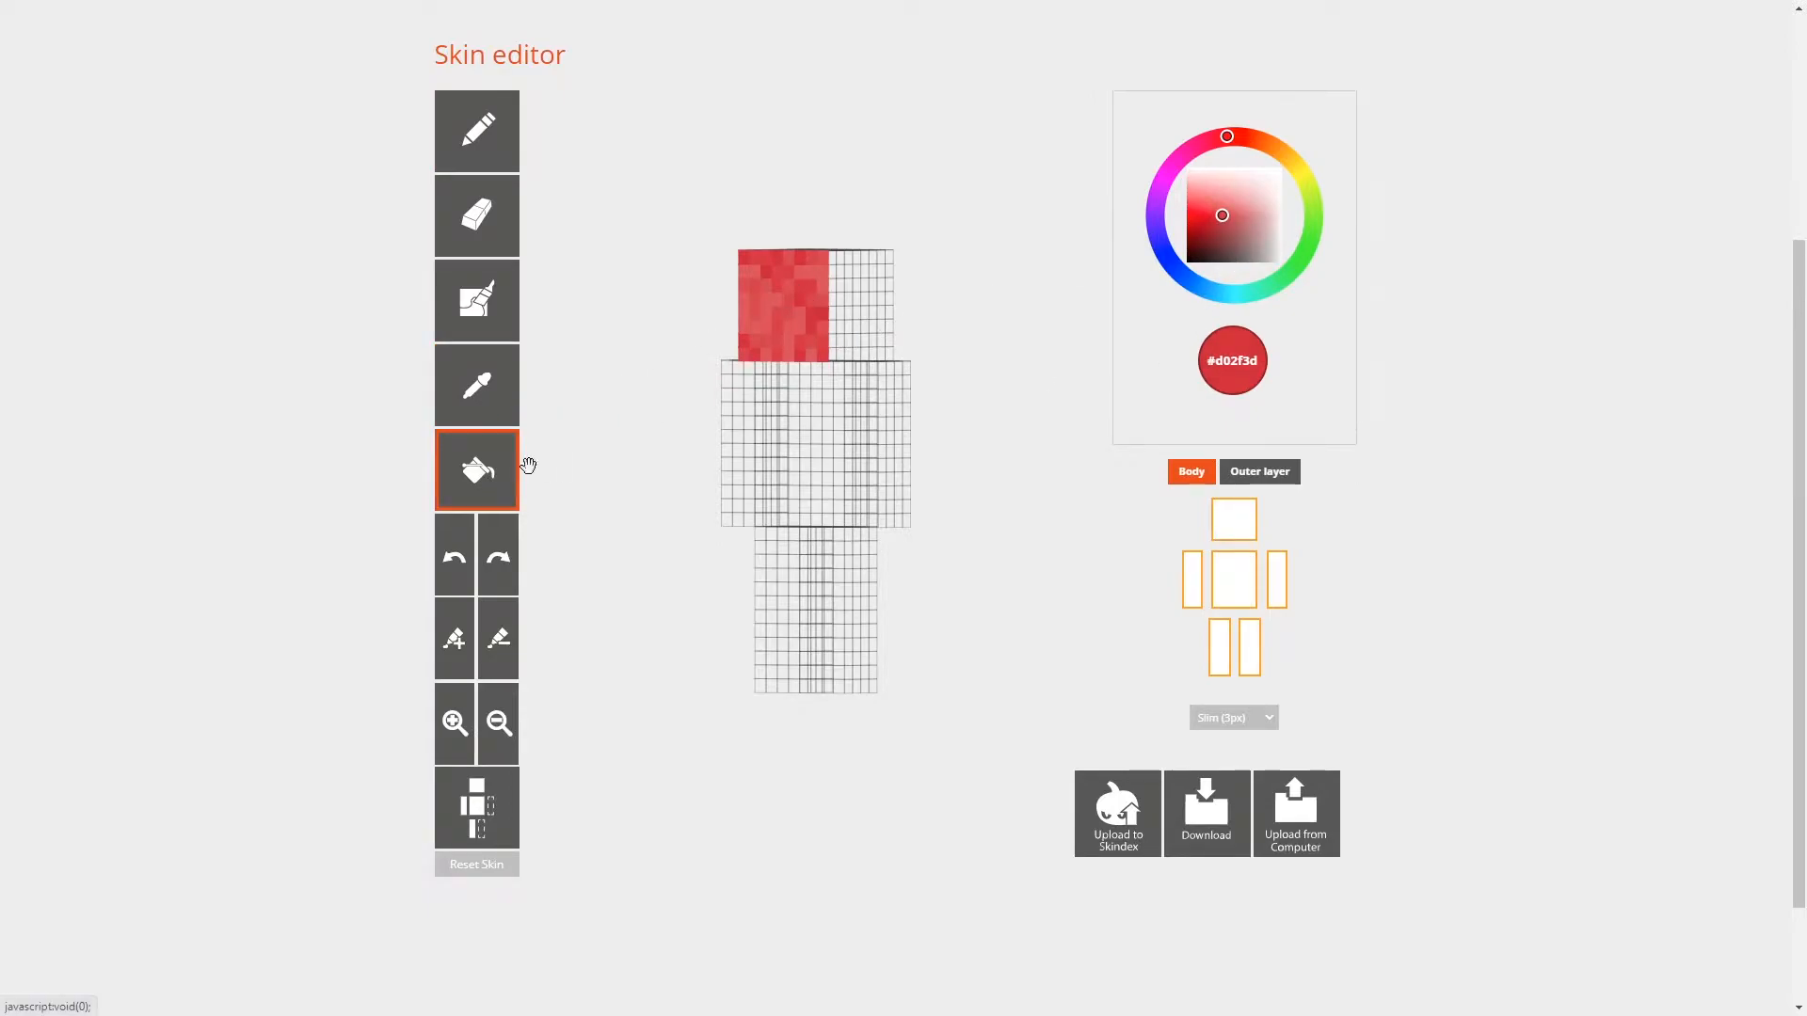
left_click(864, 301)
left_click(890, 423)
left_click(814, 452)
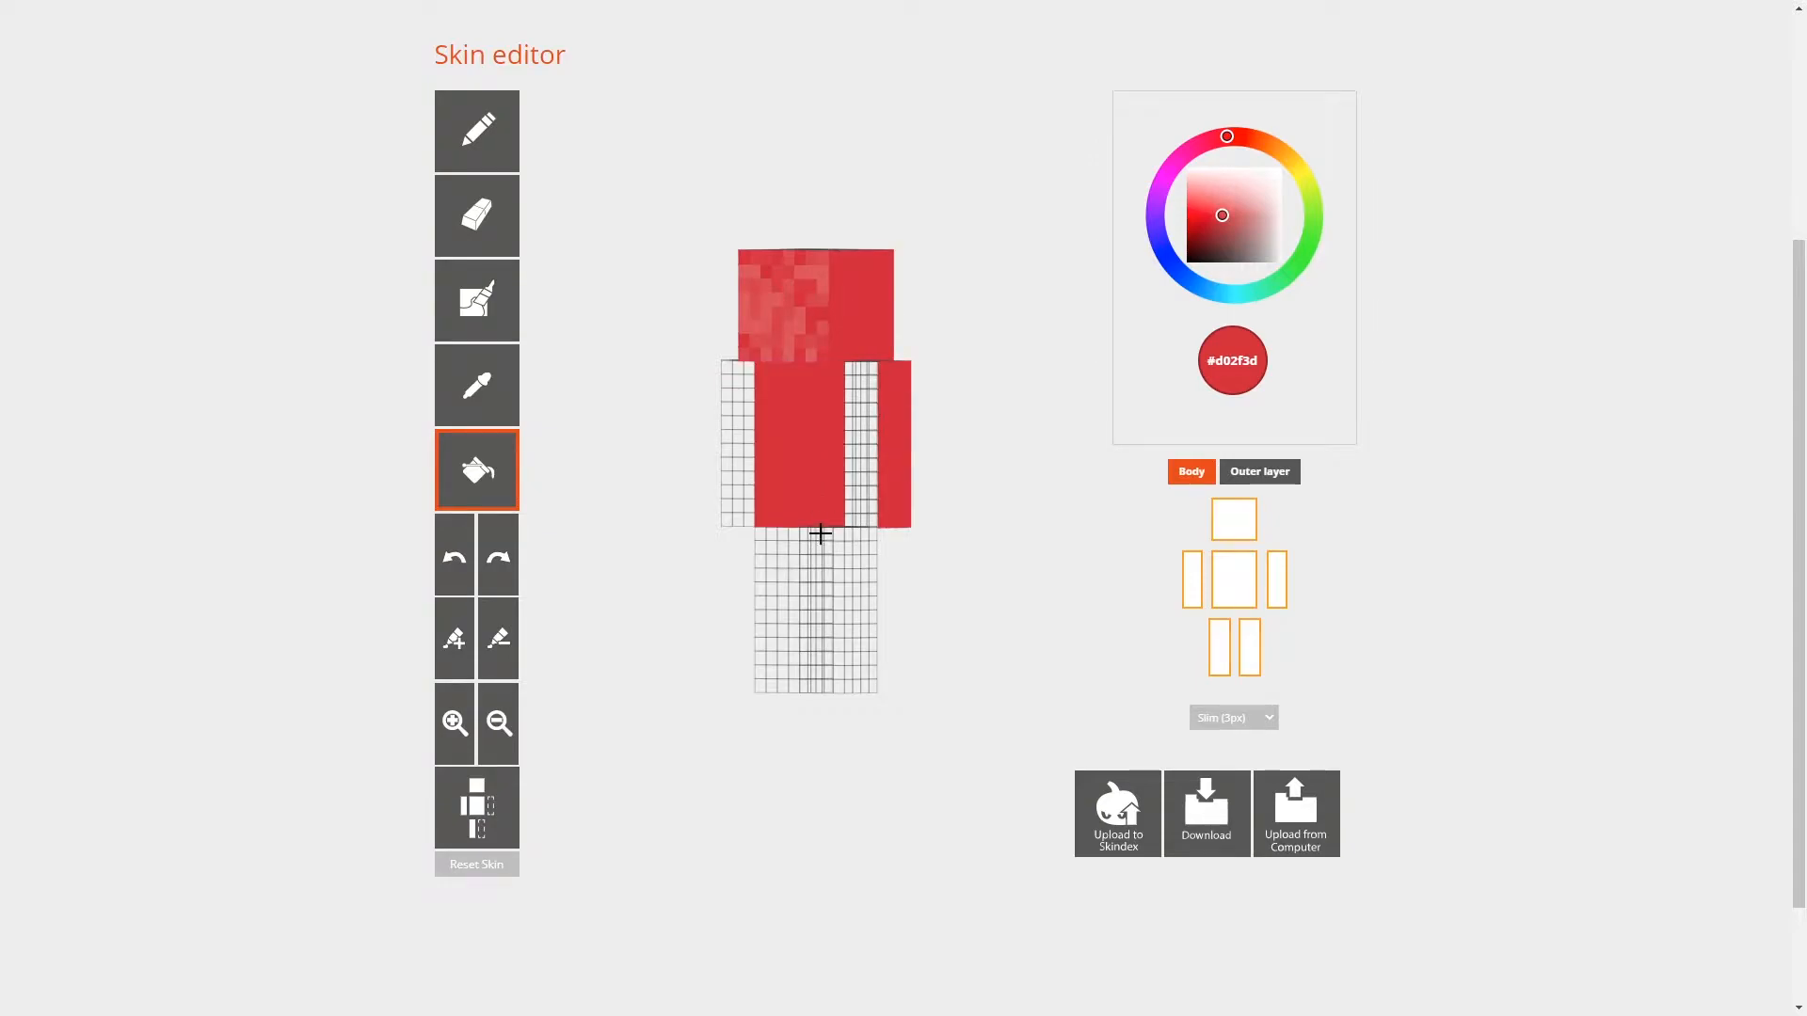
left_click(853, 578)
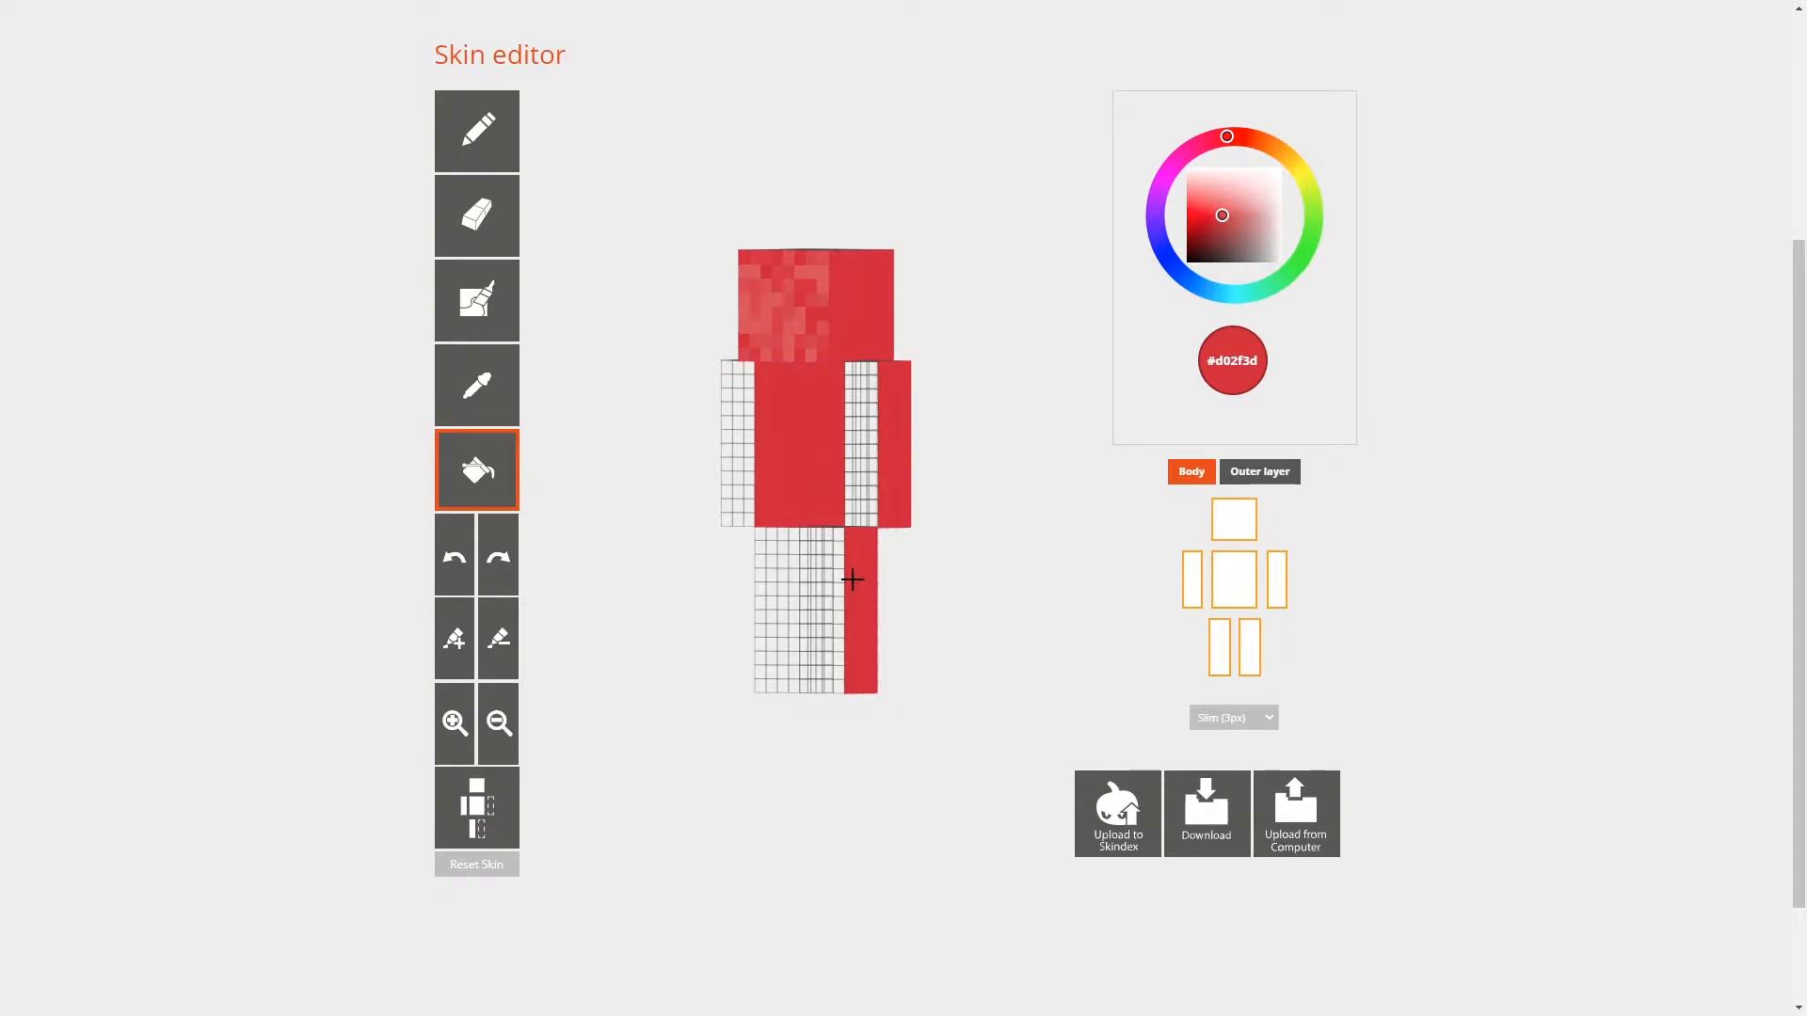
Step: Undo the last three fills on the model and redo them
left_click(456, 565)
left_click(457, 565)
left_click(456, 565)
left_click(499, 563)
left_click(499, 562)
left_click(498, 563)
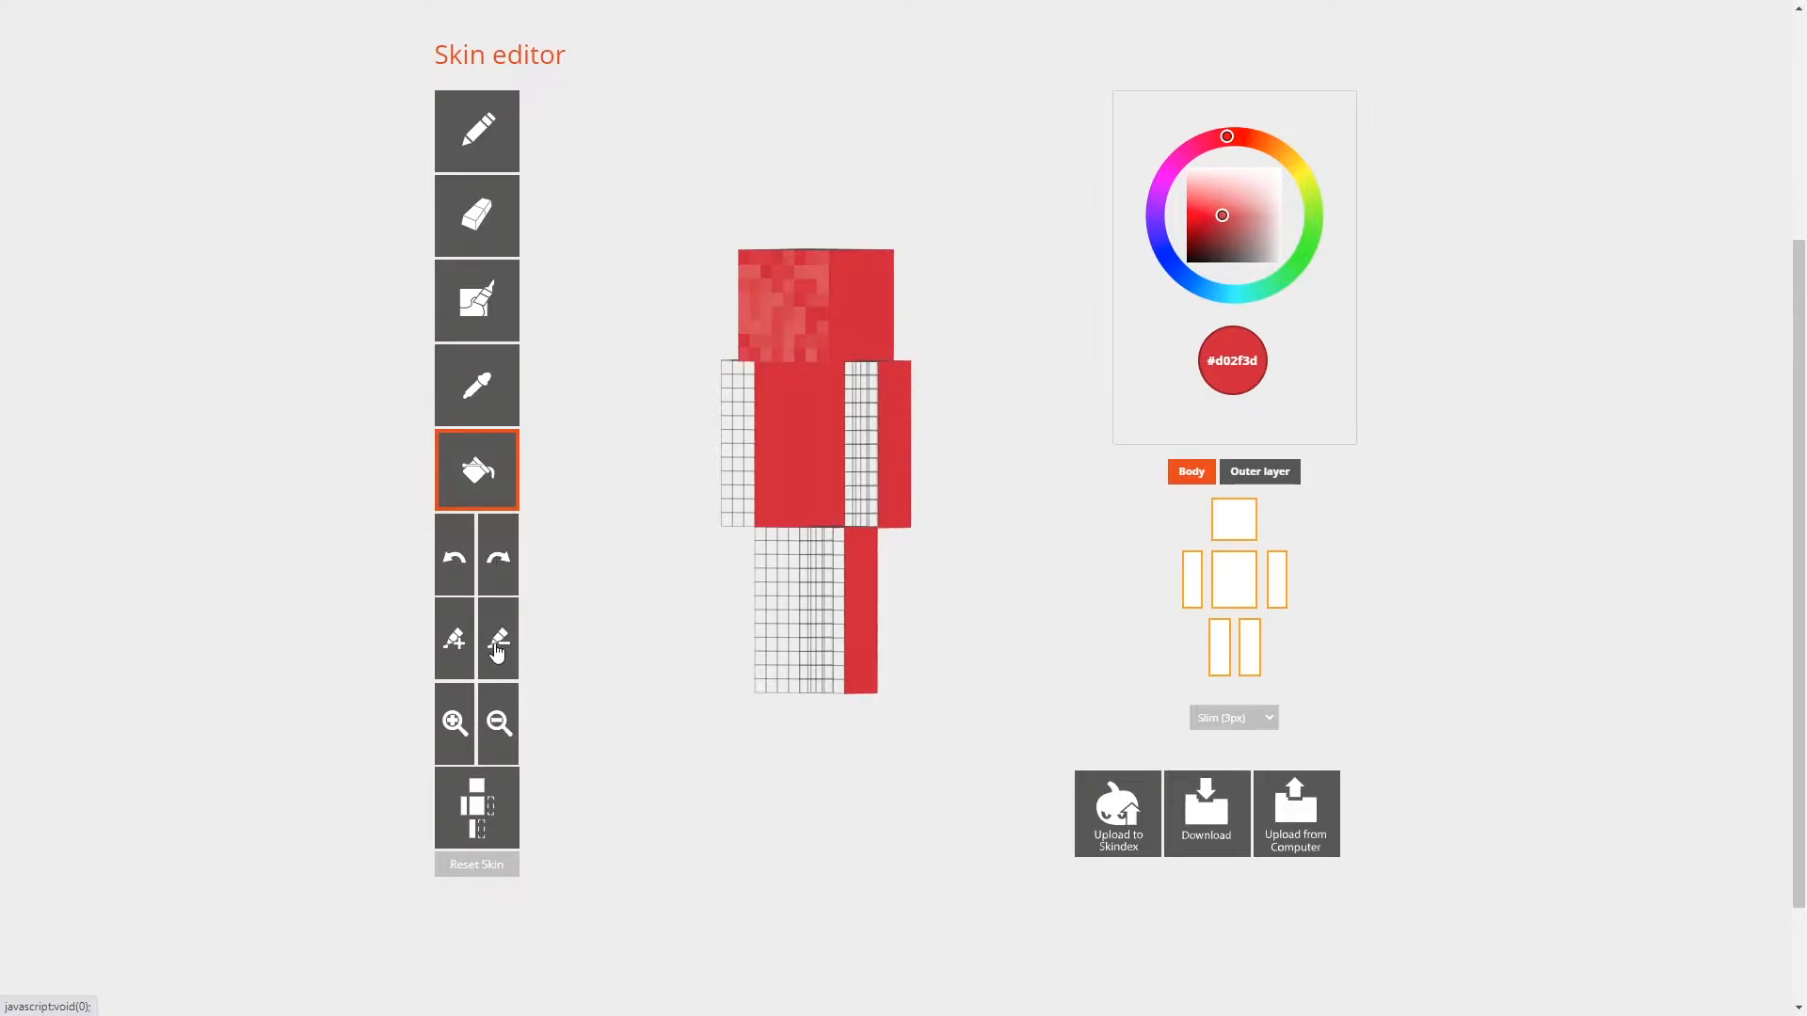
Step: Lighten the current red three times to #da5963
left_click(457, 658)
left_click(458, 658)
left_click(459, 657)
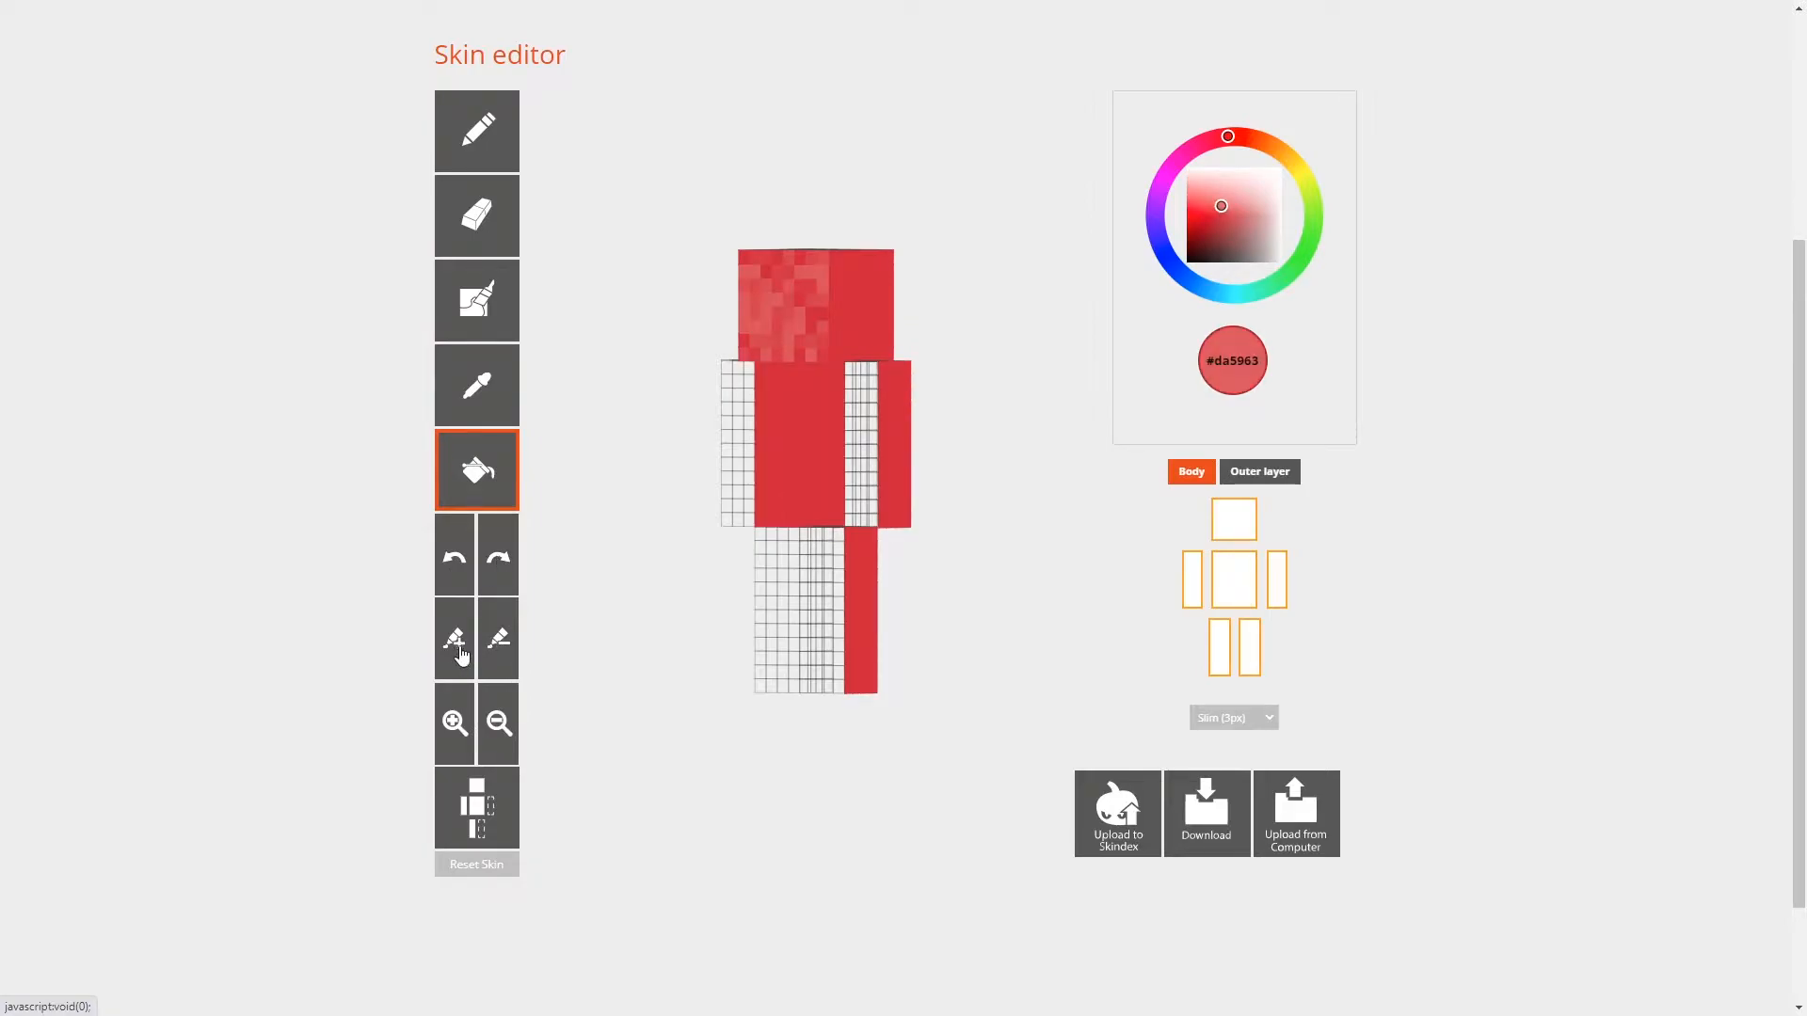
Step: Darken the current colour six times and lighten it again to #d02f3b
left_click(498, 641)
left_click(498, 641)
left_click(498, 641)
left_click(498, 641)
left_click(498, 641)
left_click(498, 640)
left_click(455, 641)
double_click(455, 641)
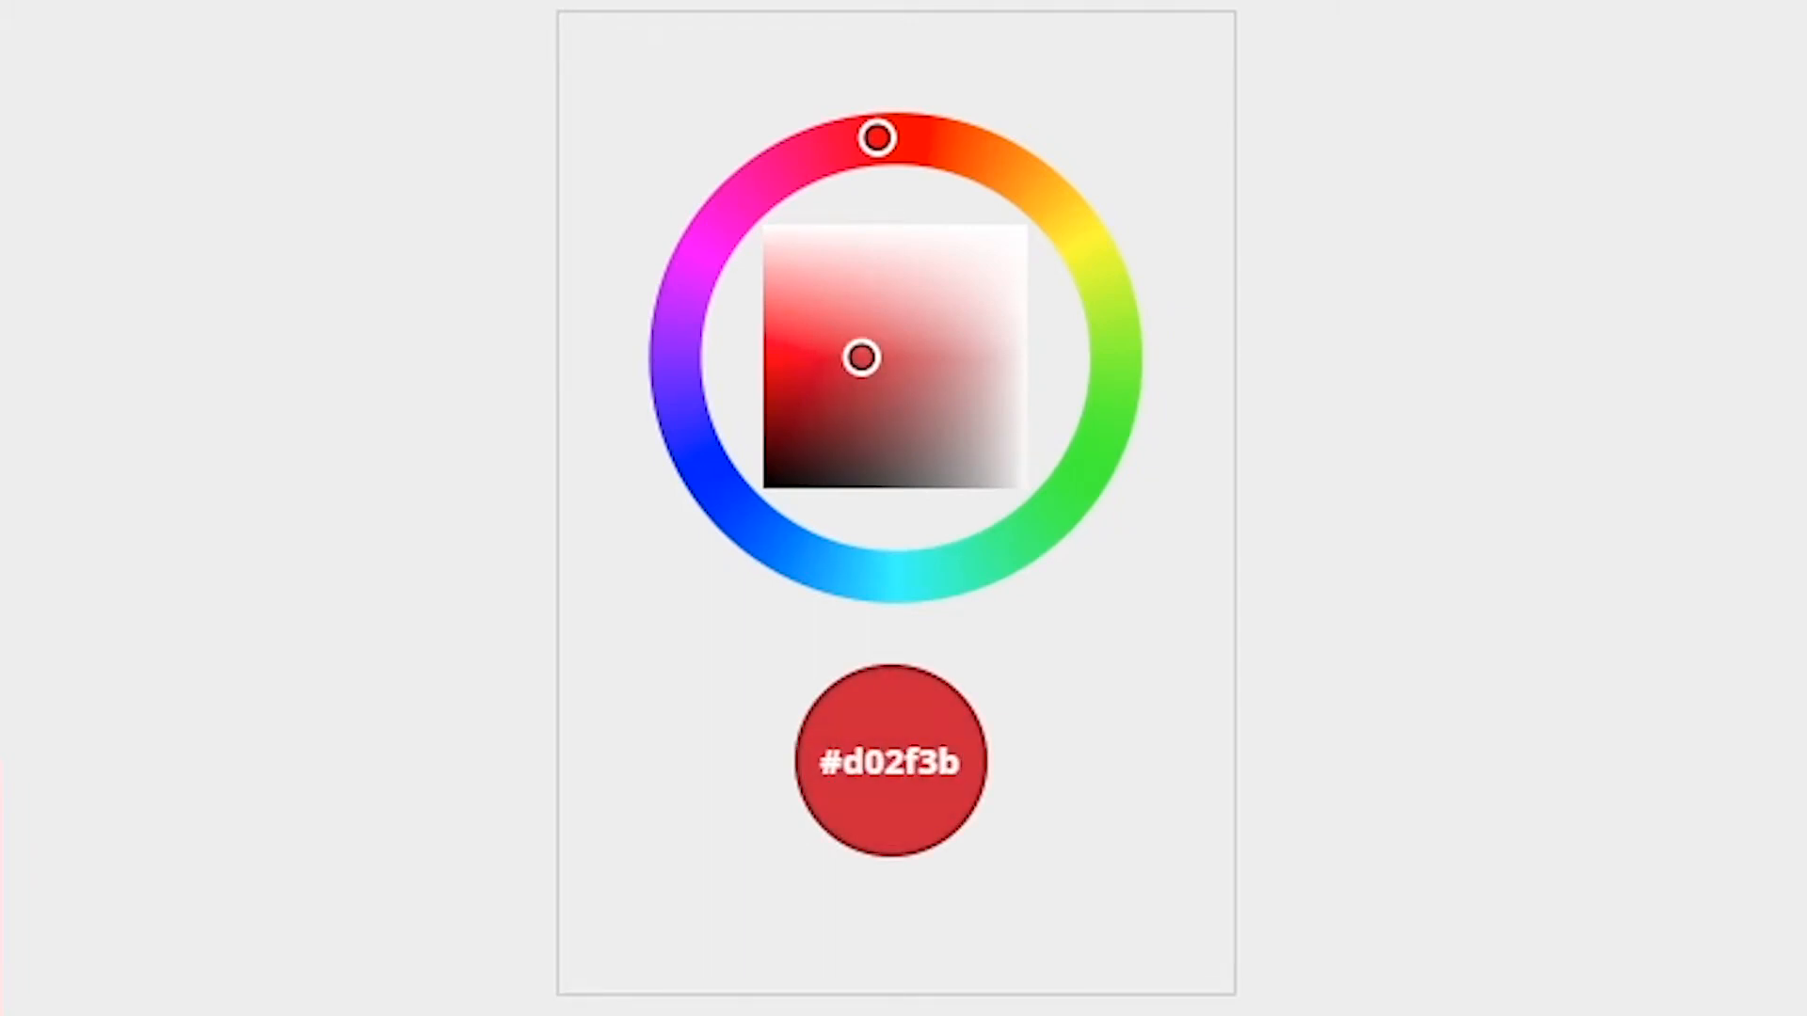
Step: Zoom in on the skin model and zoom back out to examine it
left_click(455, 728)
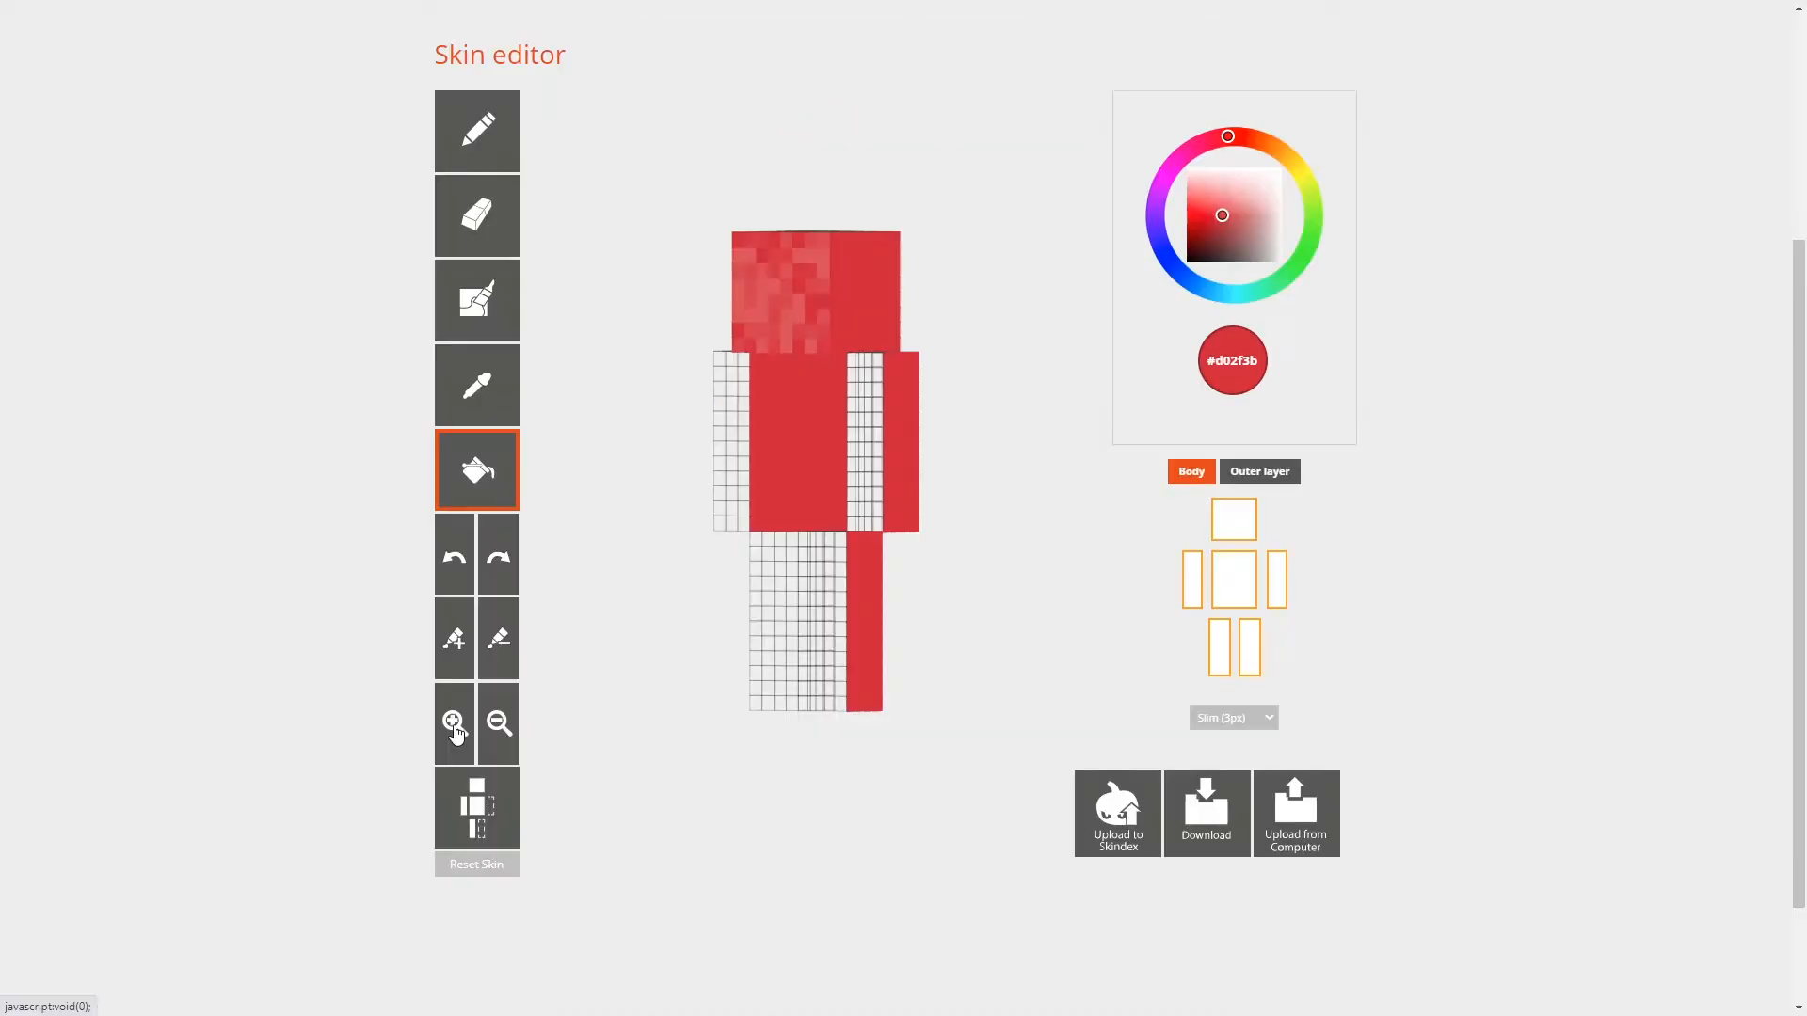
left_click(455, 728)
left_click(455, 727)
left_click(455, 728)
left_click(497, 727)
left_click(498, 728)
left_click(498, 728)
left_click(497, 728)
Step: Turn on mirrored painting and brush varied red tones over one leg and arm
left_click_drag(657, 660, 702, 637)
left_click(494, 811)
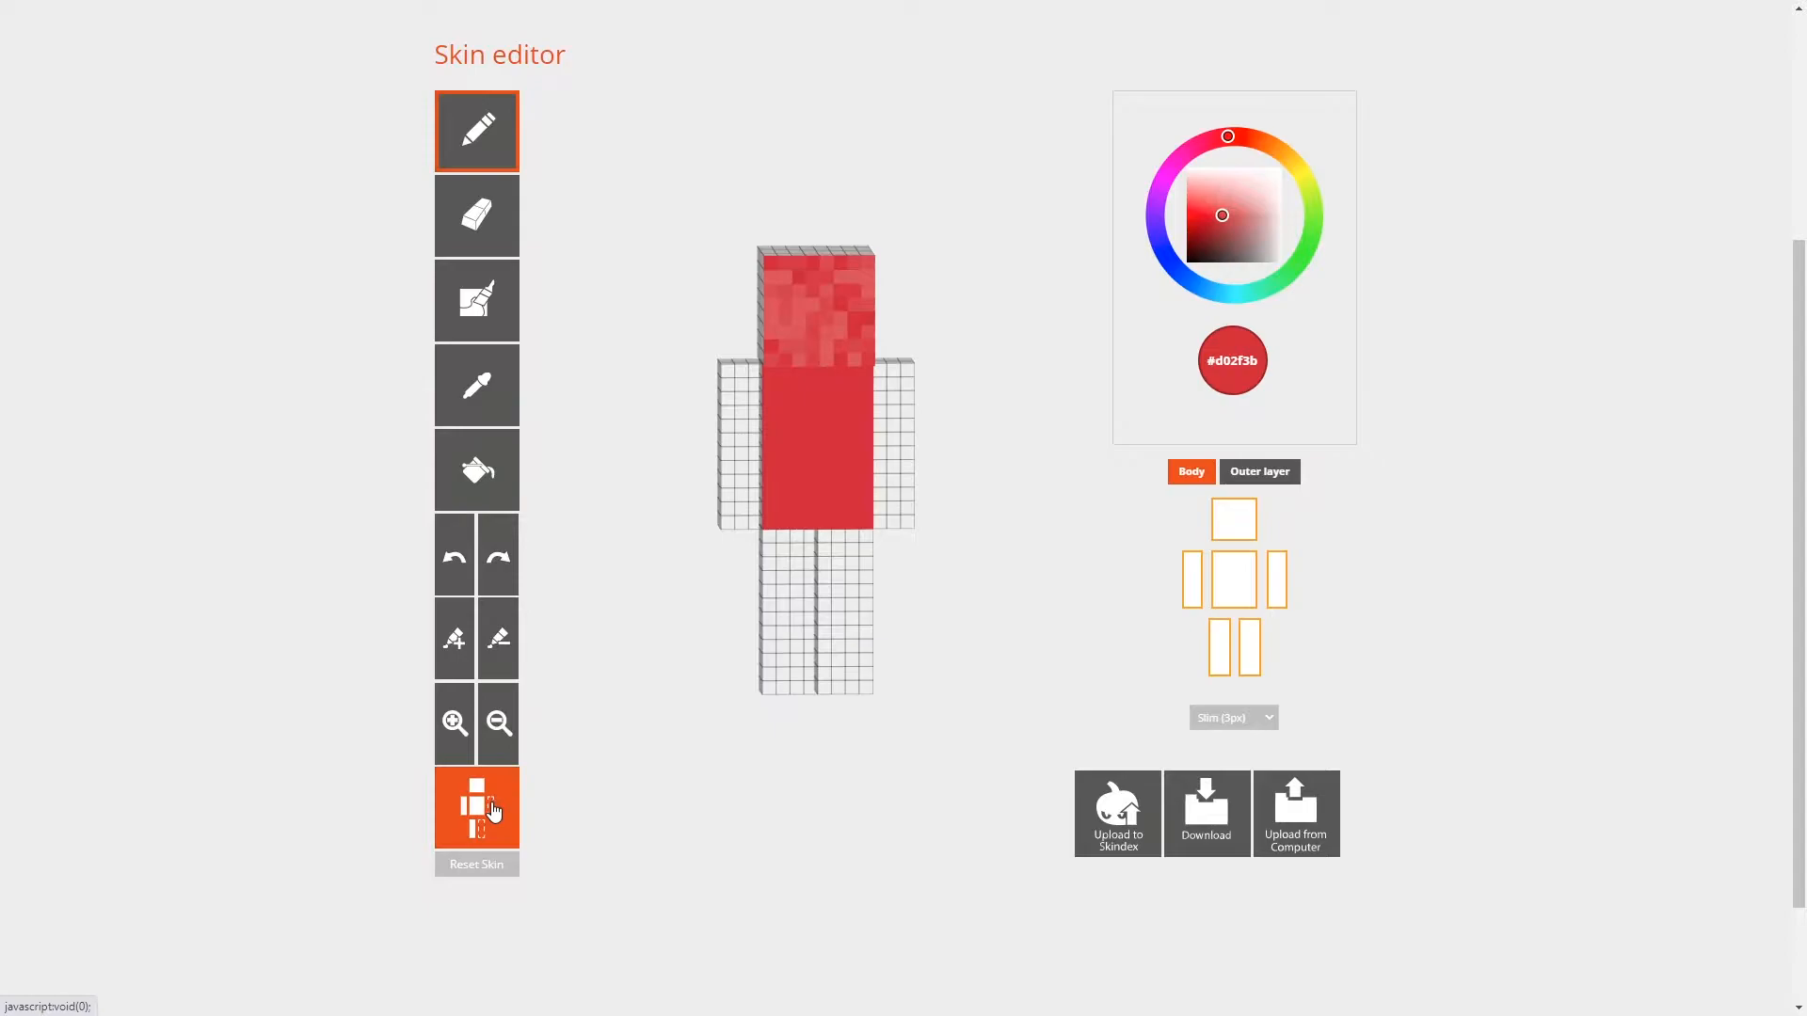
left_click(485, 316)
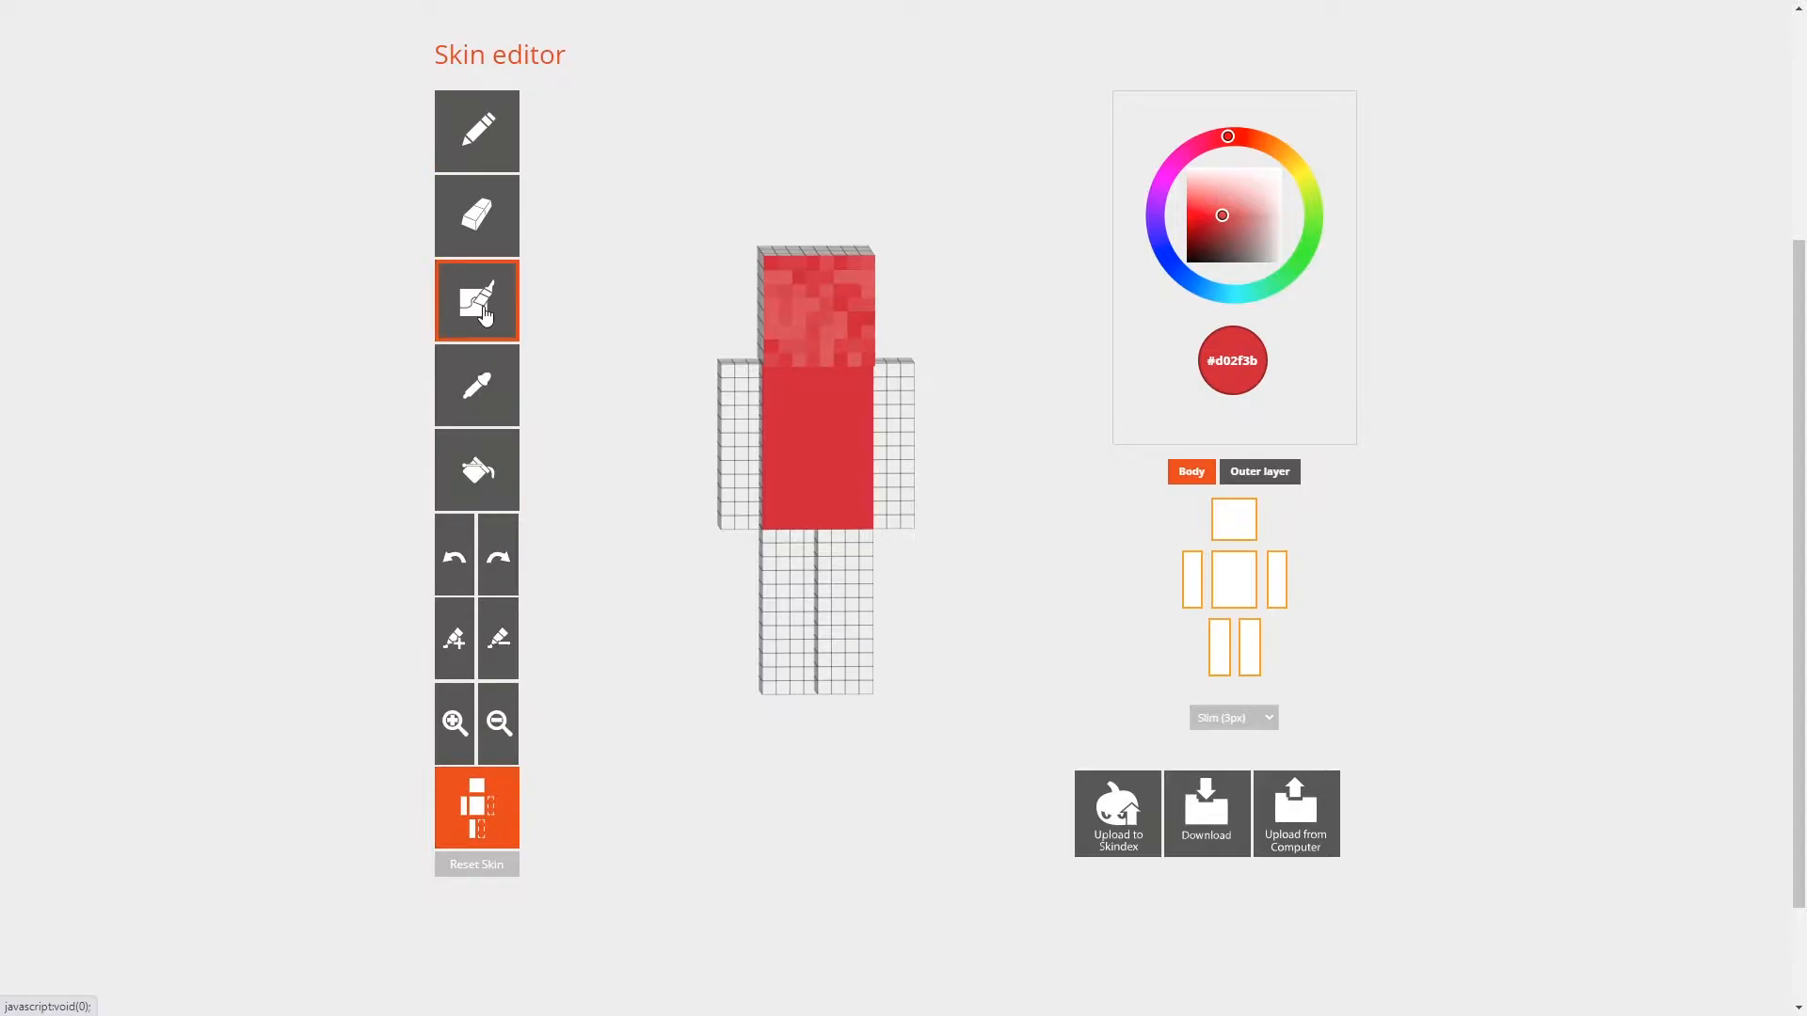
mouse_move(776, 680)
left_mouse_down()
mouse_move(779, 538)
mouse_move(762, 667)
mouse_move(798, 690)
mouse_move(799, 544)
mouse_move(774, 537)
mouse_move(767, 673)
mouse_move(806, 692)
mouse_move(809, 546)
mouse_move(741, 499)
mouse_move(742, 377)
left_mouse_up()
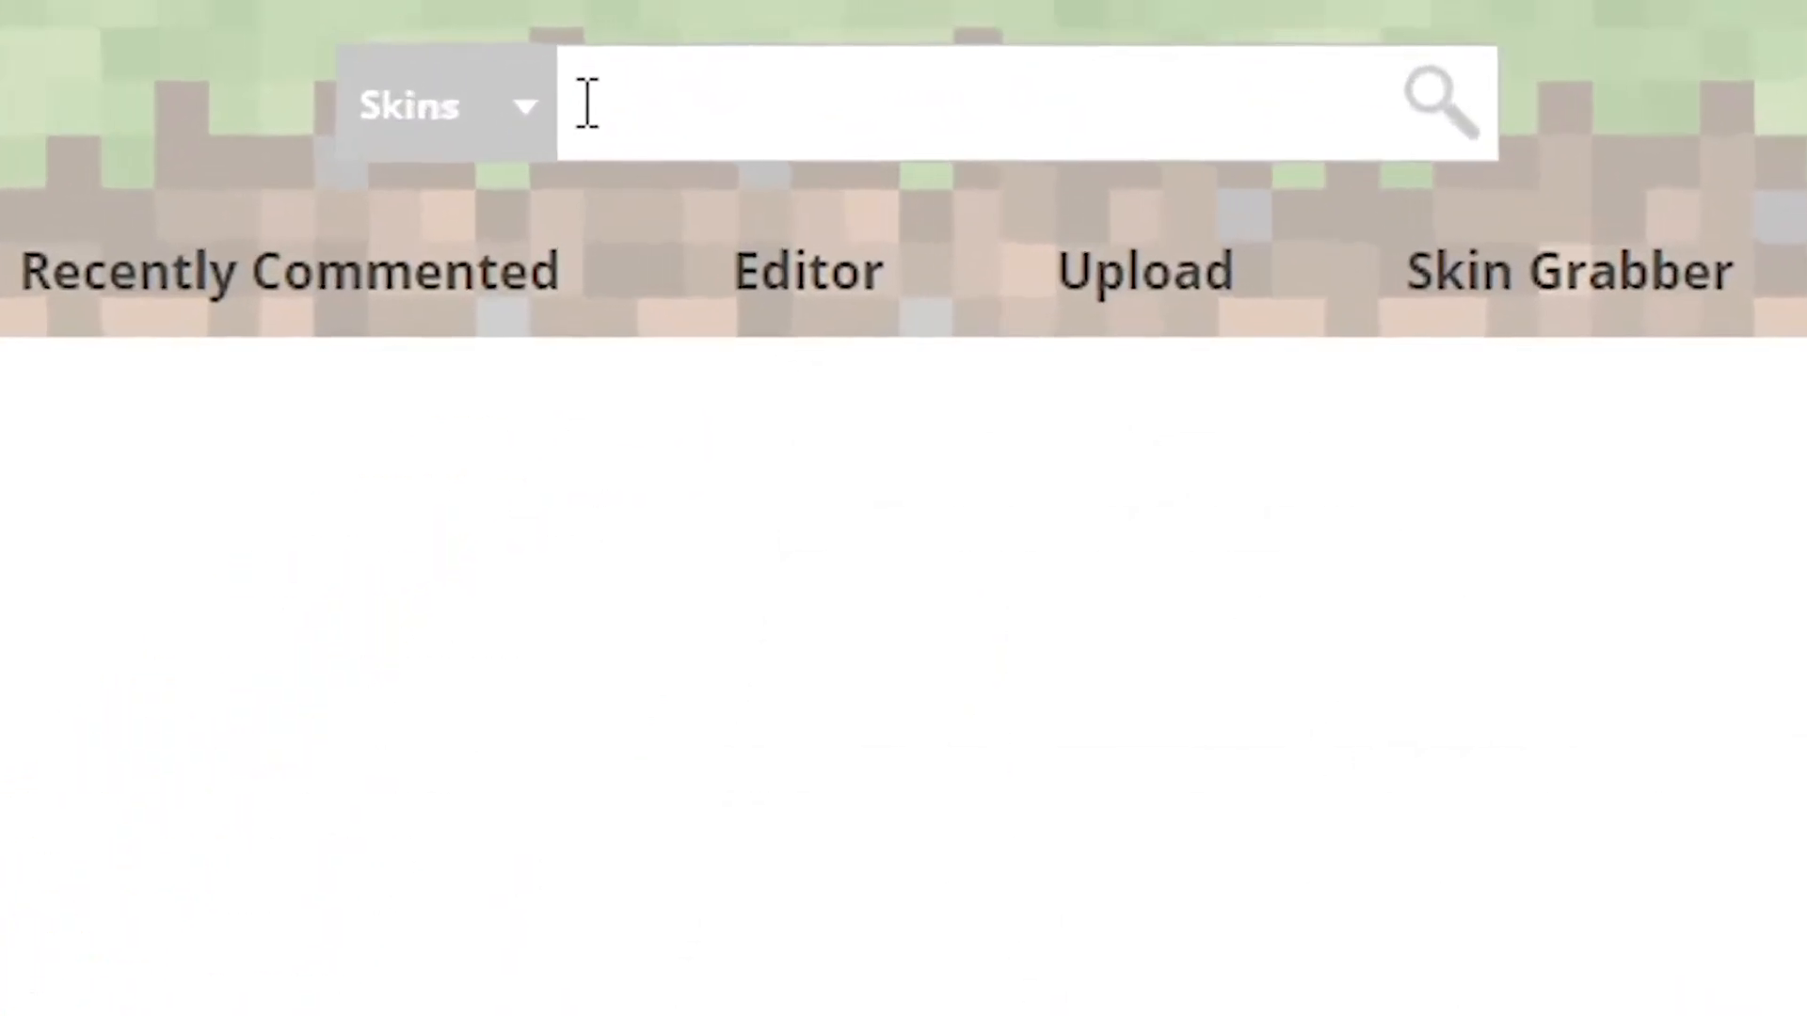
Step: Search the skins for "black hoodie" and open the skin "Black hoodie with gold" for editing
left_click(734, 60)
type("black hoodie")
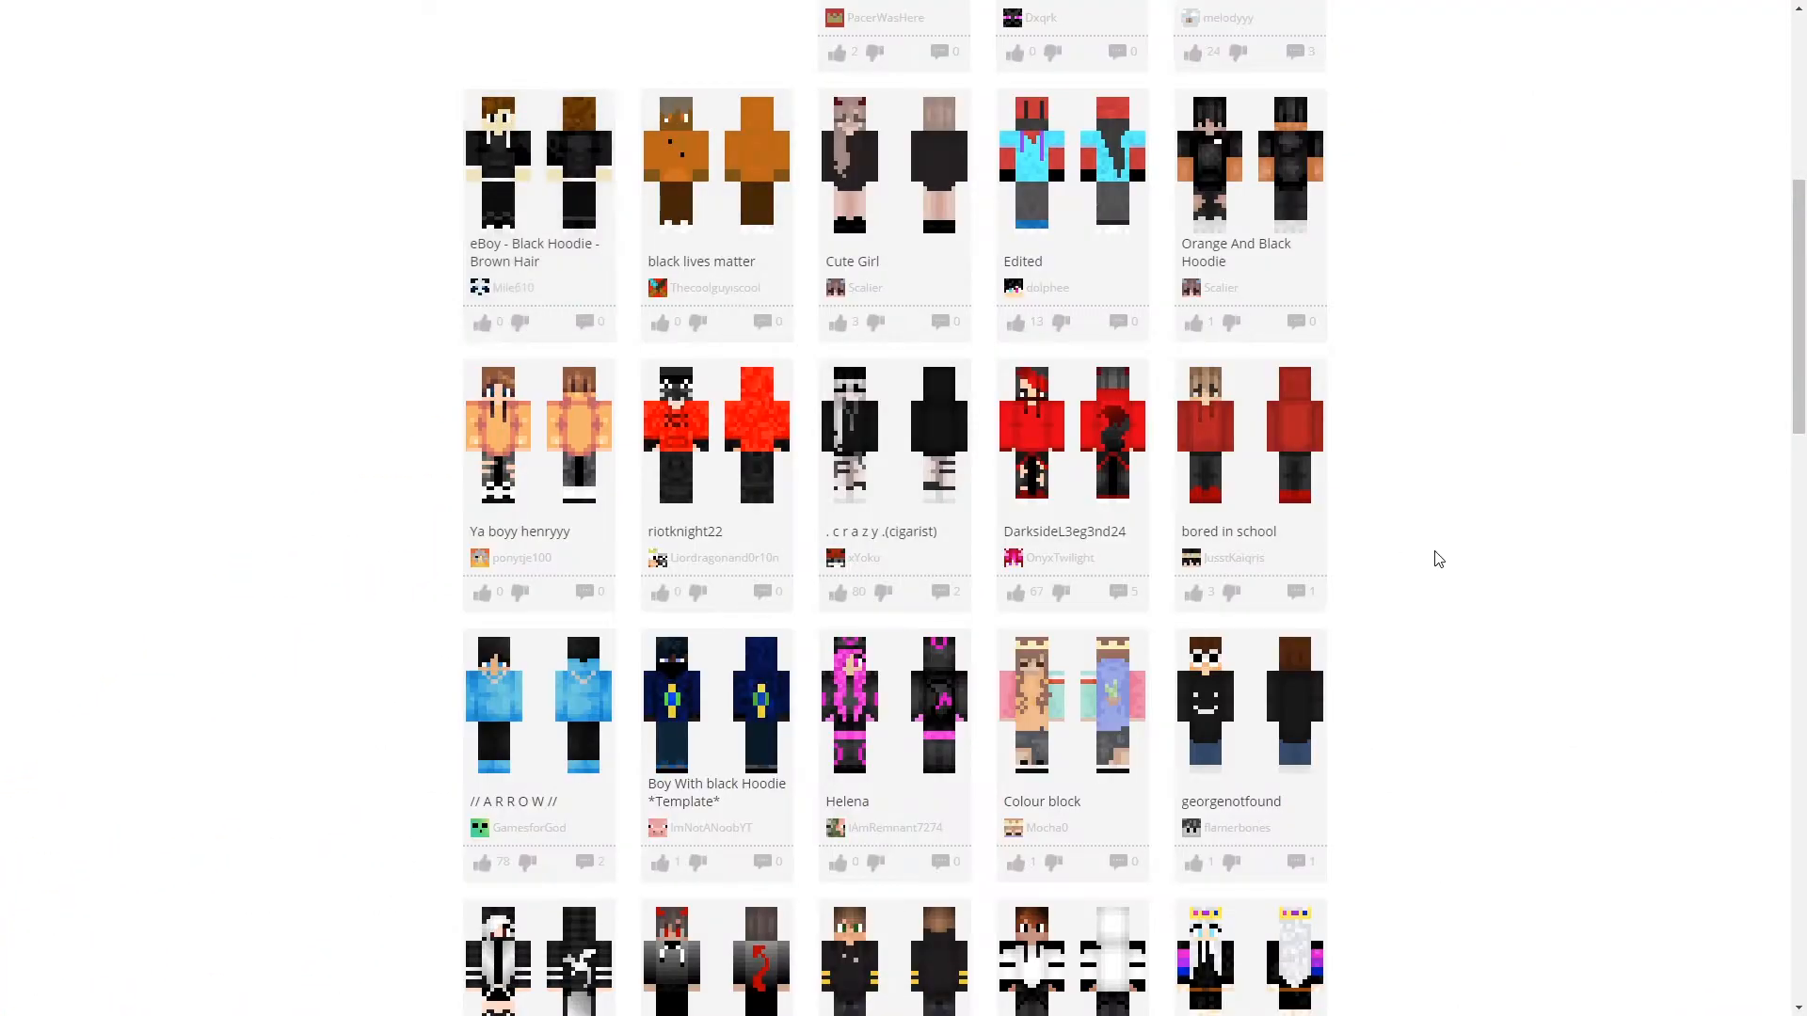
scroll(1432, 556, "down", 5)
scroll(1435, 547, "down", 1)
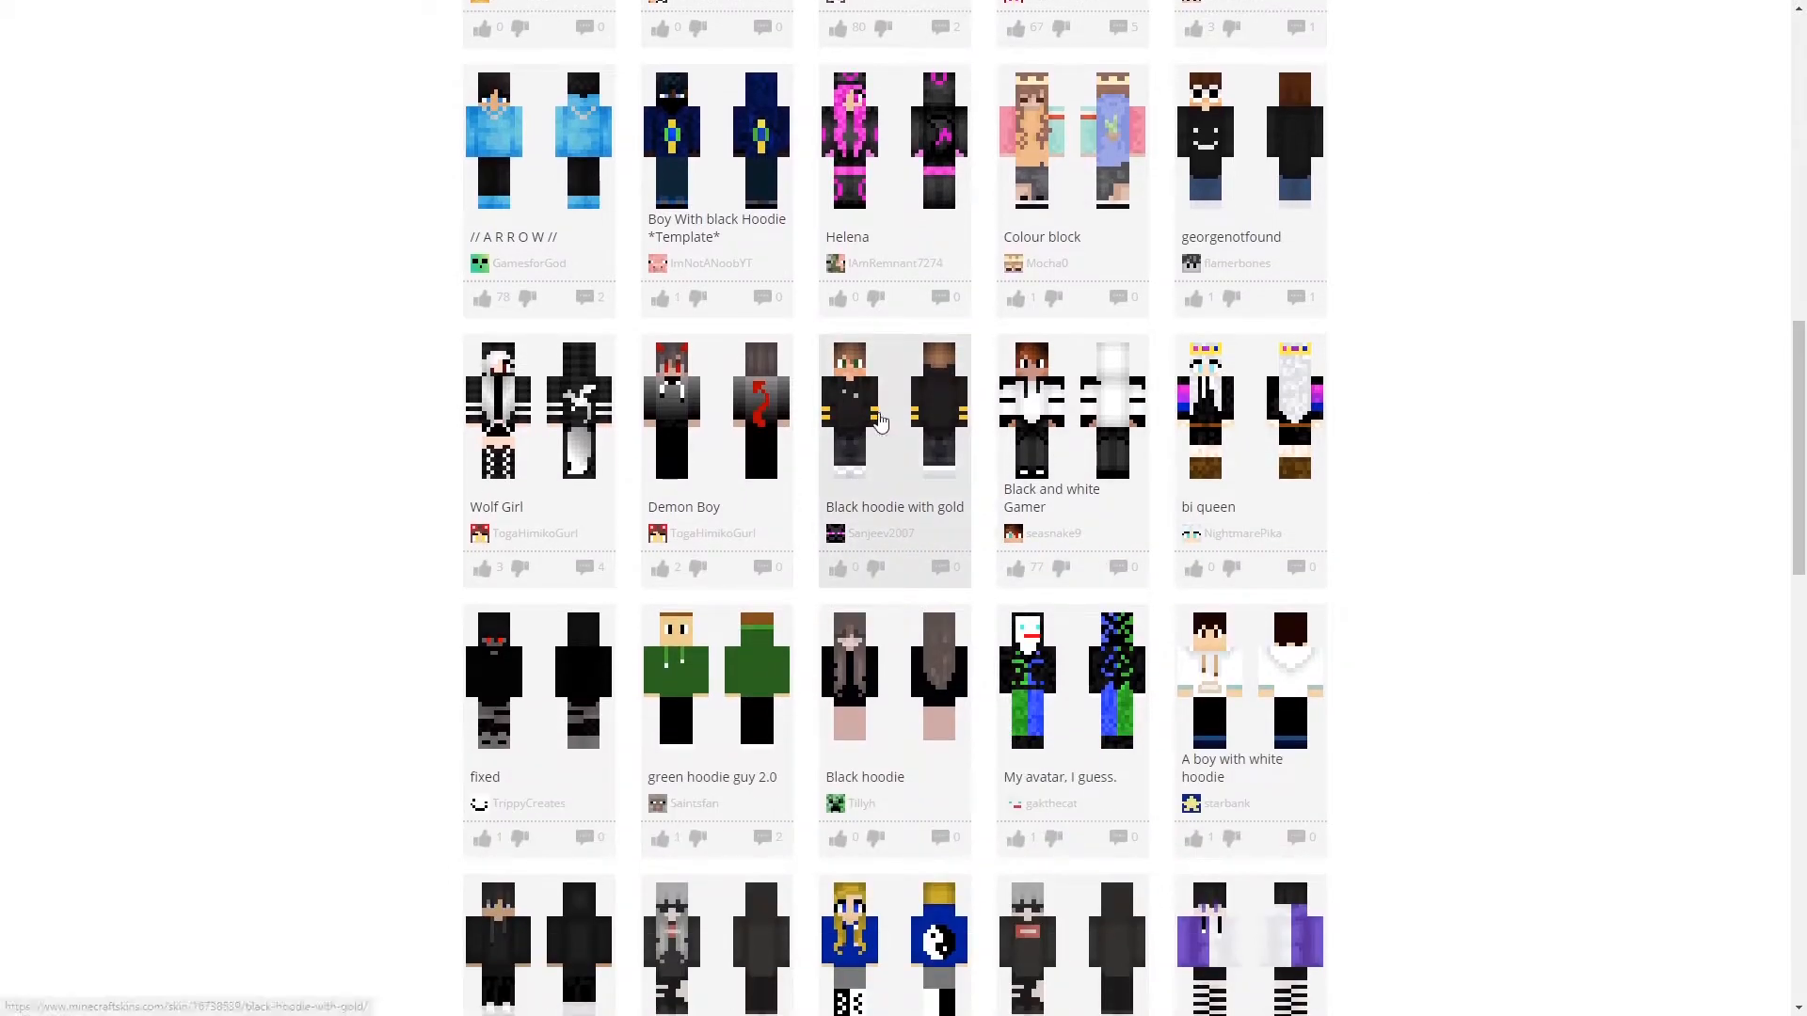
left_click(1089, 513)
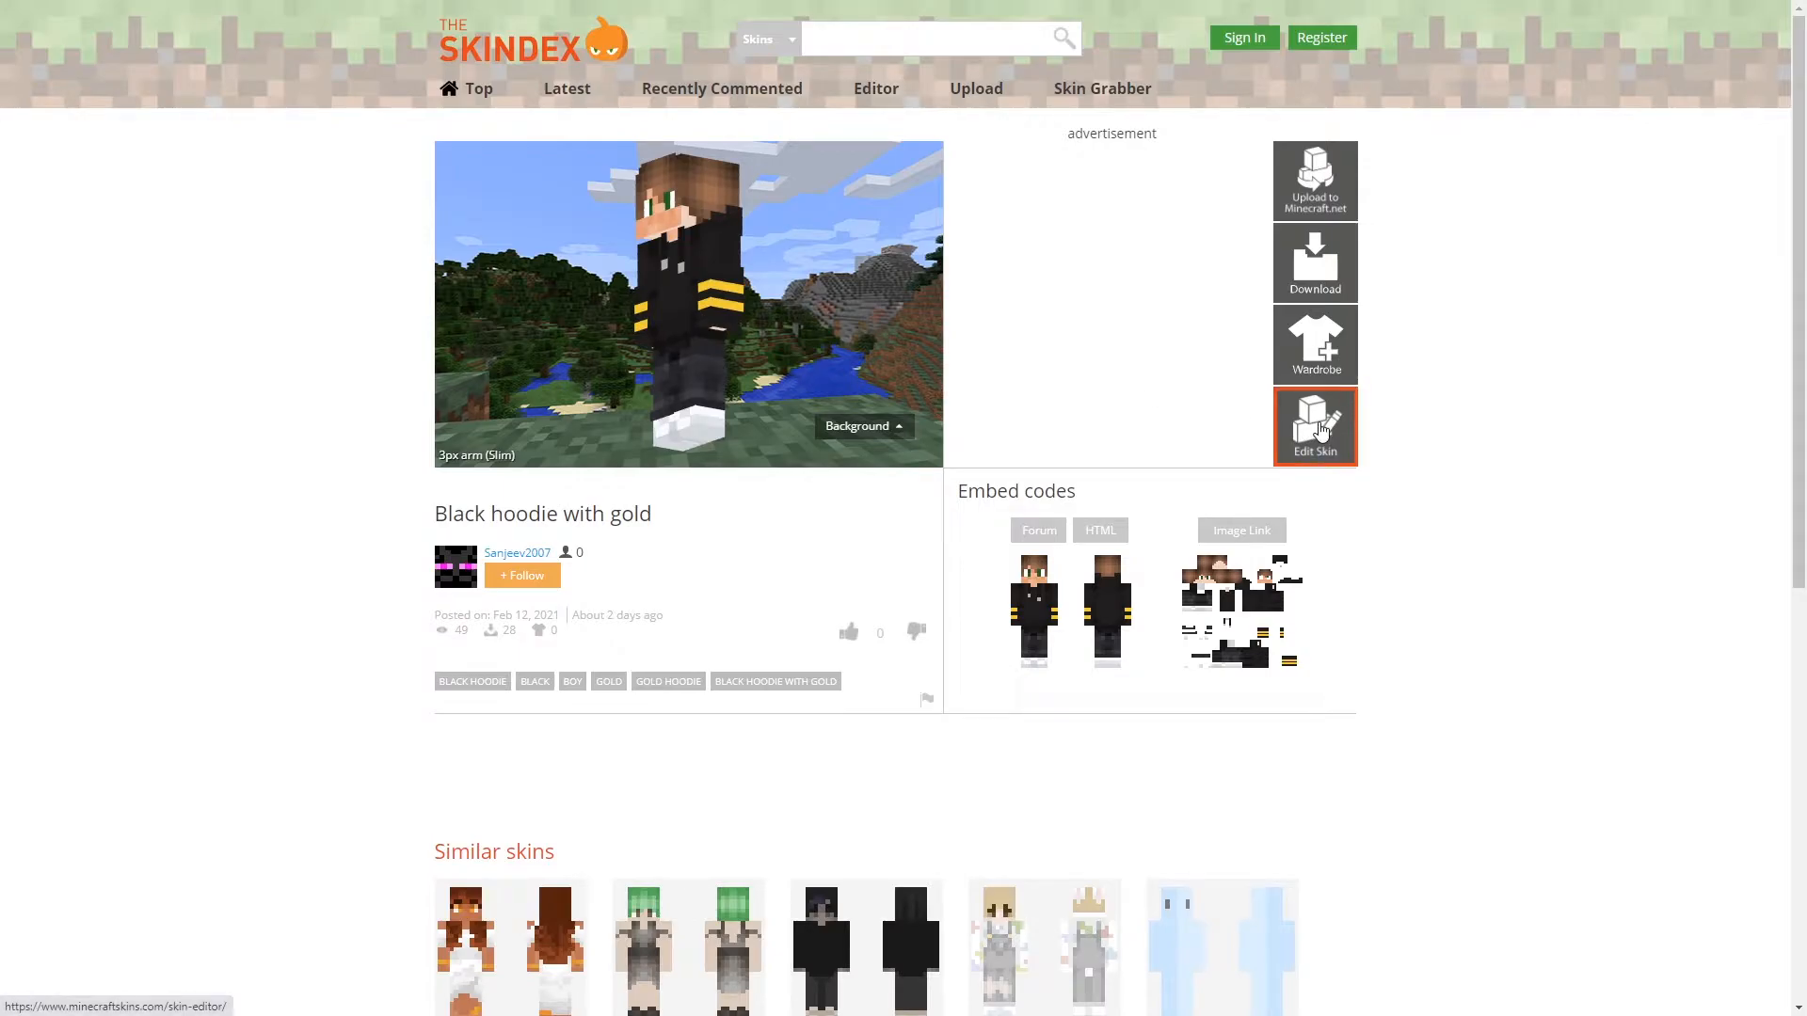
left_click(1321, 431)
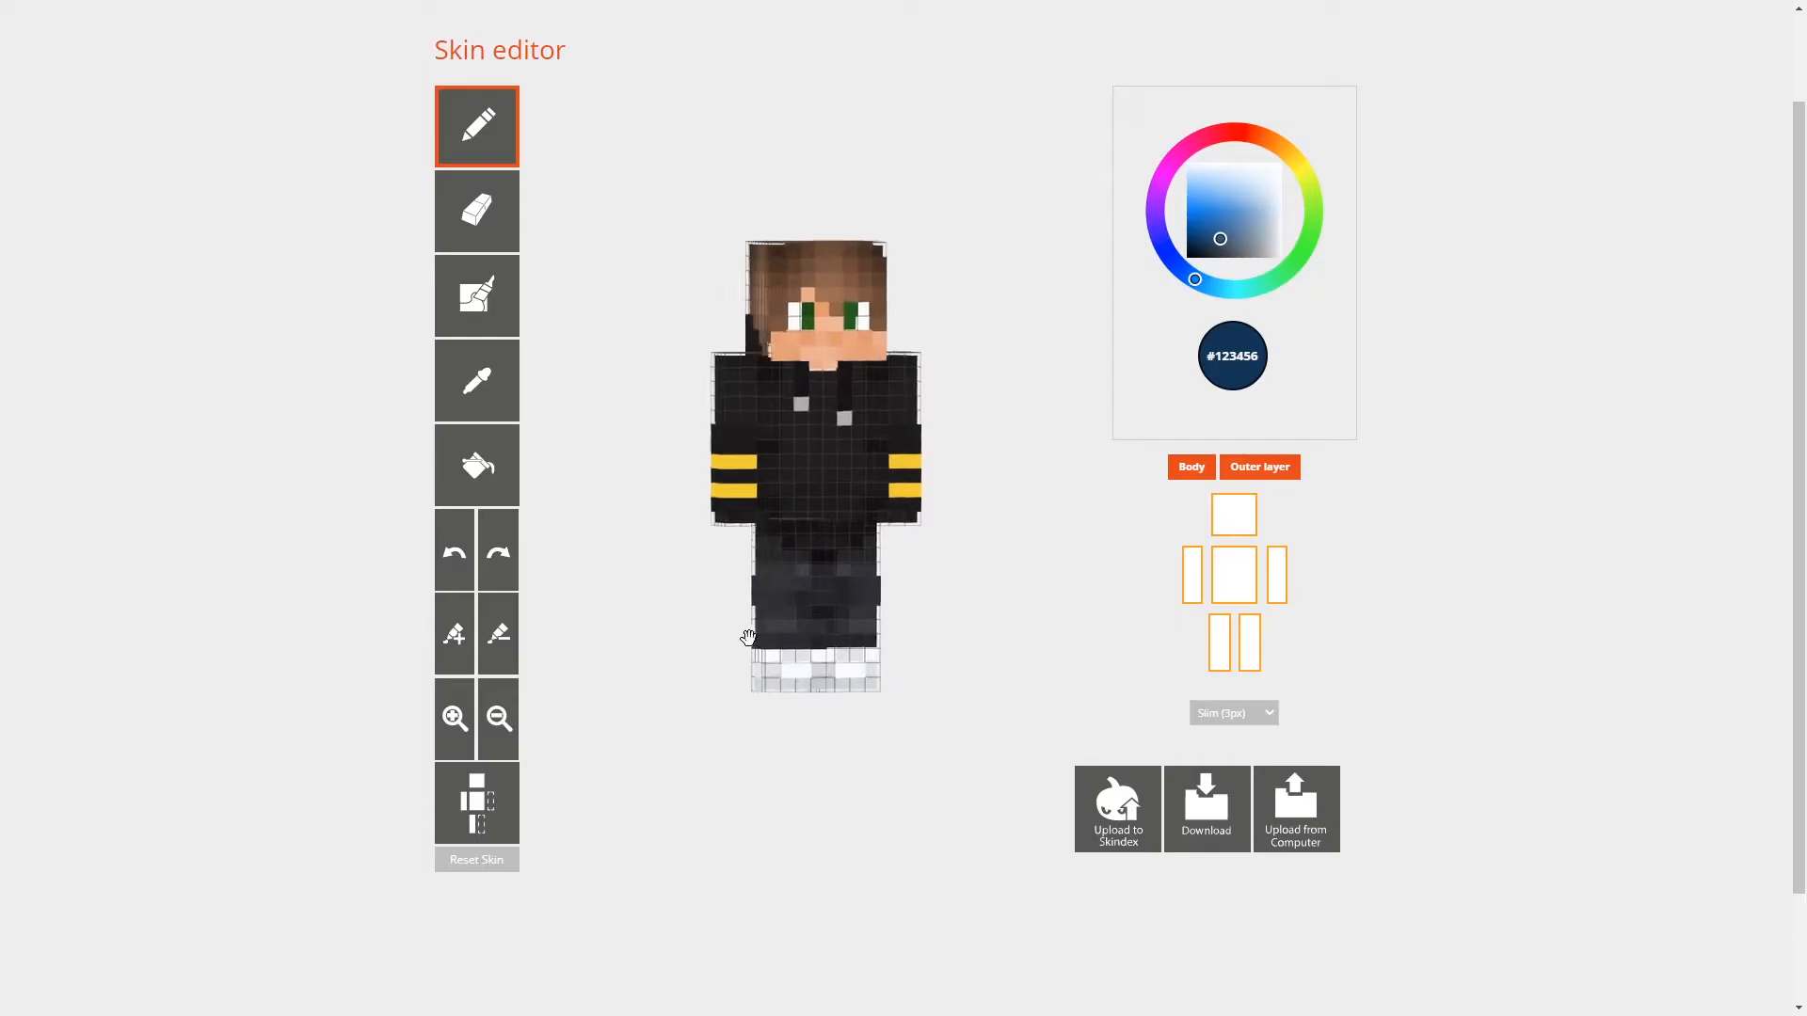
Step: Hide both arms, the torso and both legs so that only the head is shown
left_click_drag(747, 637, 901, 393)
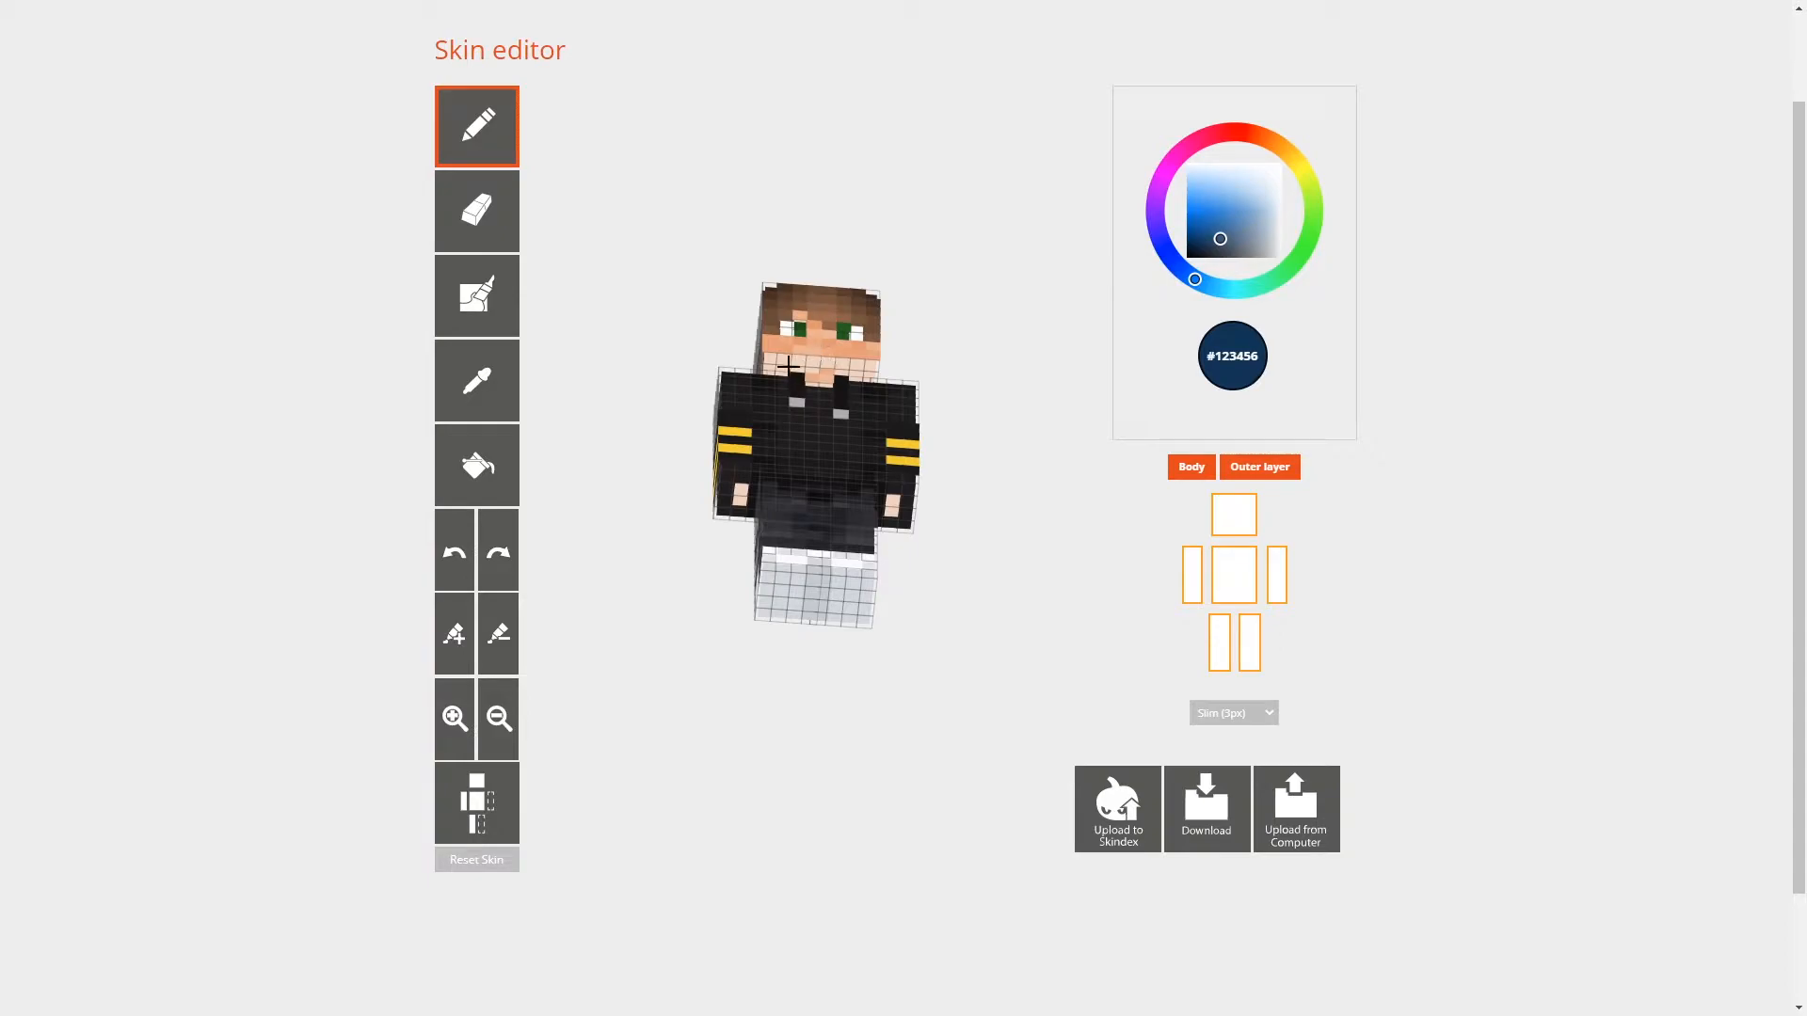
left_click_drag(795, 363, 1044, 658)
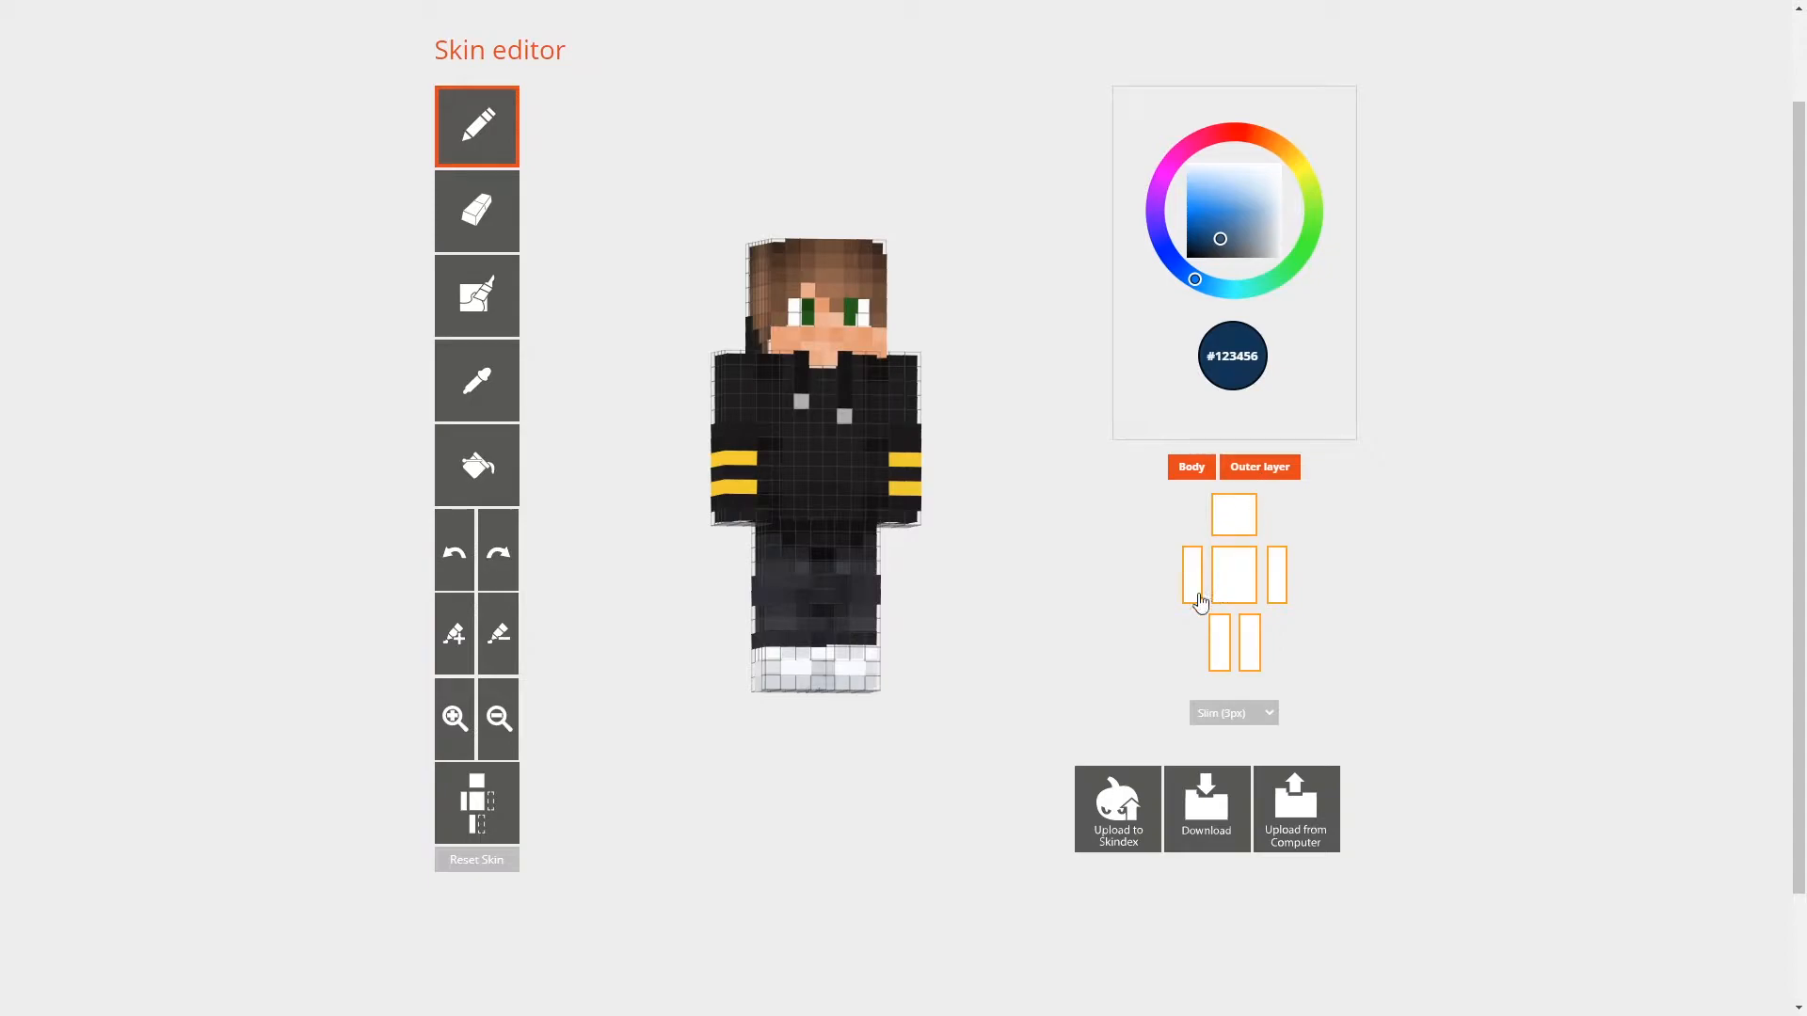
left_click(1193, 593)
left_click(1234, 592)
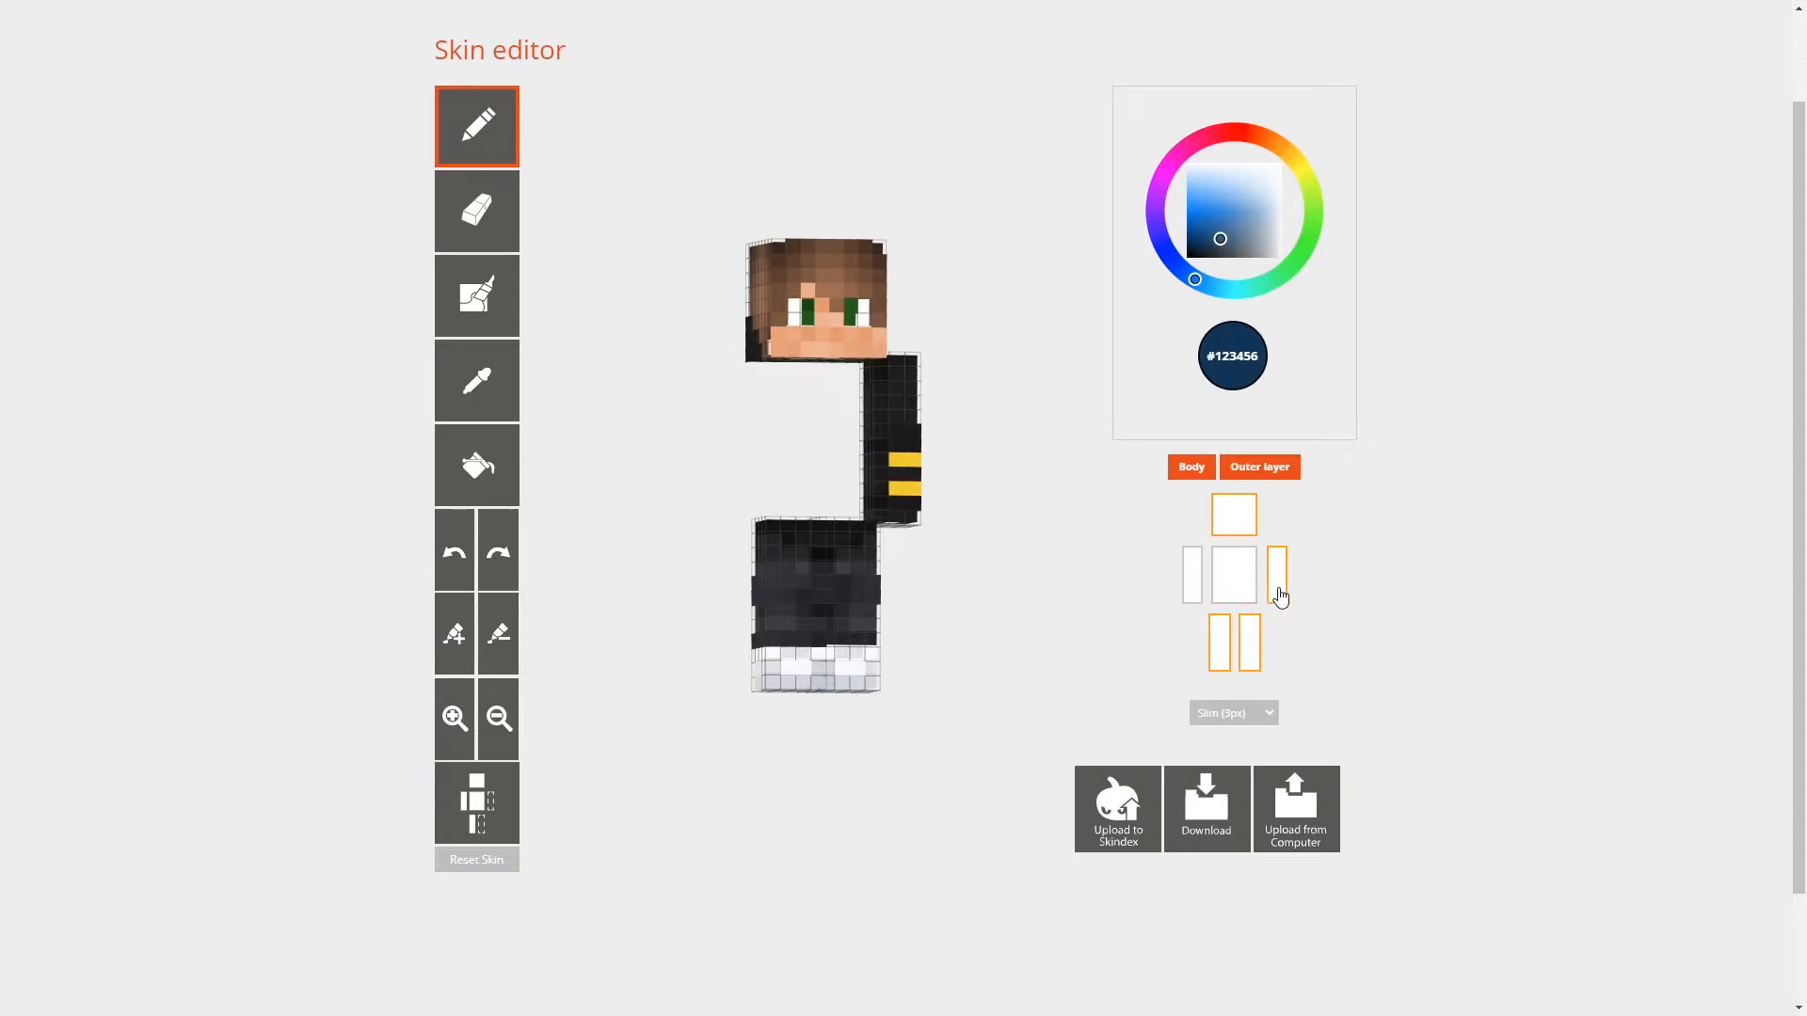
left_click(1277, 595)
left_click(1249, 647)
left_click(1228, 665)
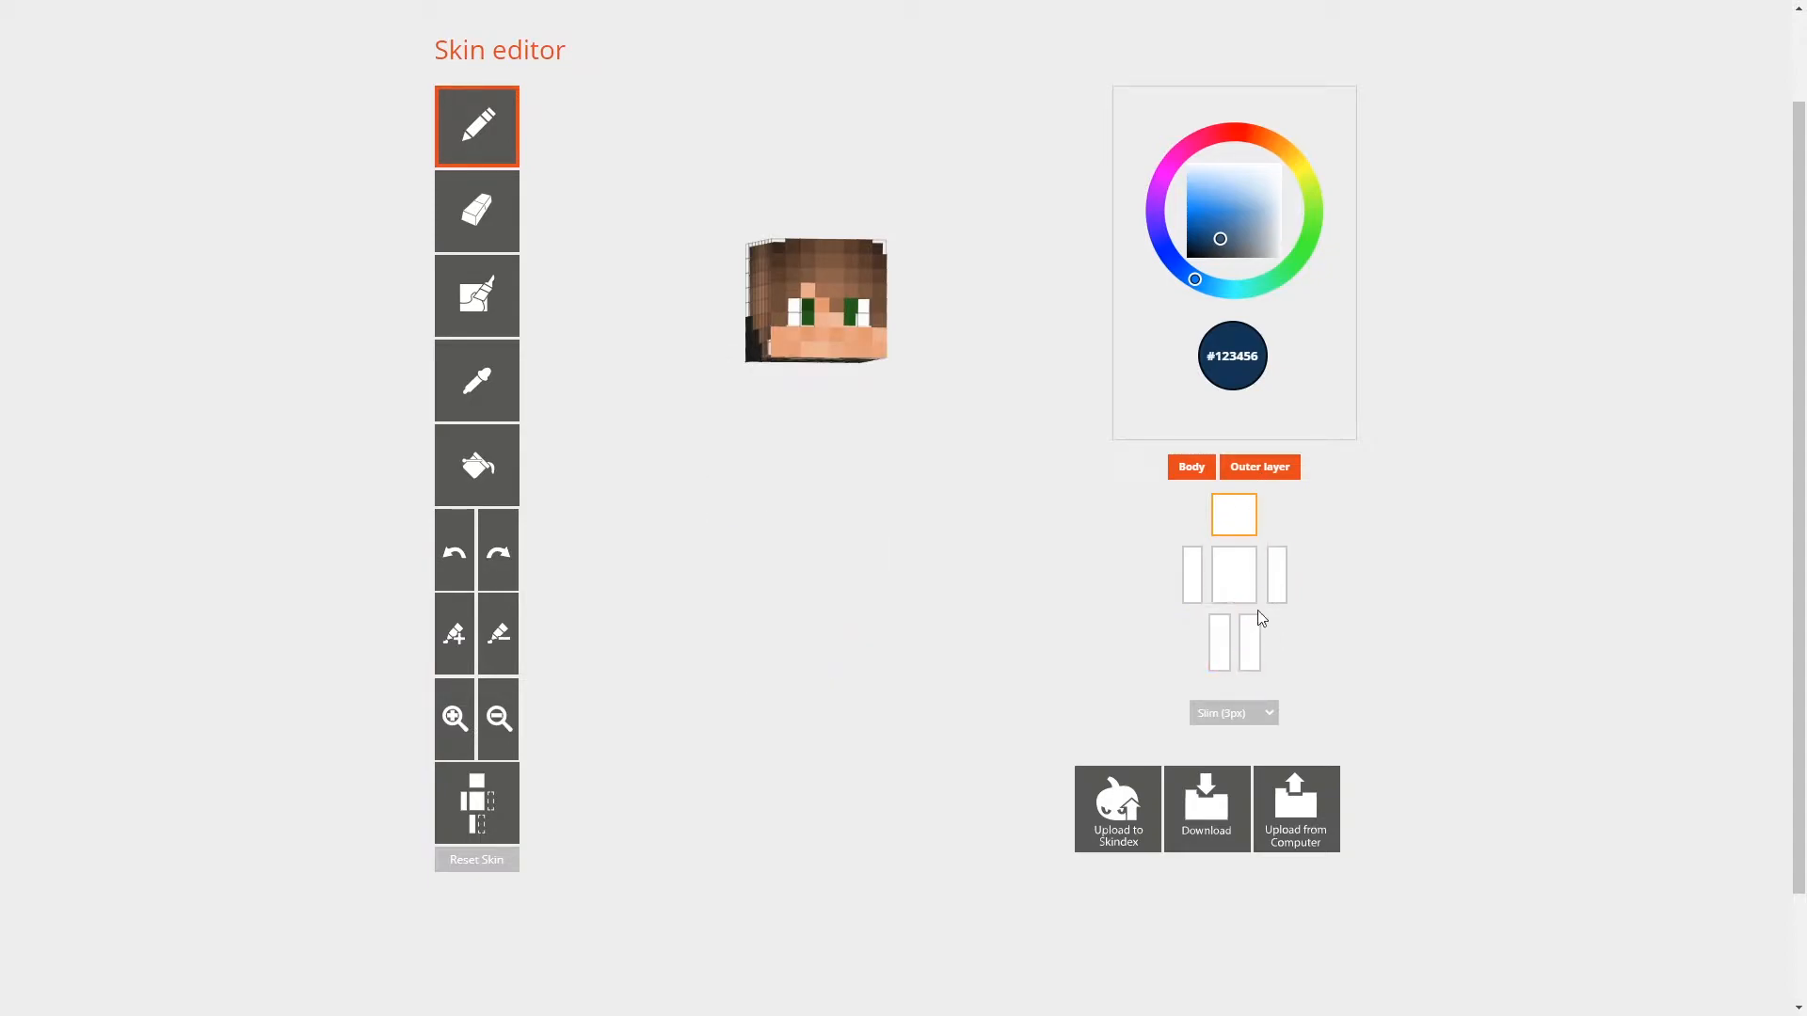
Step: Hide the outer layer to examine the base head, and show the layer again
left_click(1253, 480)
mouse_move(812, 529)
left_mouse_down()
mouse_move(972, 487)
mouse_move(872, 512)
mouse_move(764, 462)
mouse_move(861, 497)
mouse_move(798, 509)
left_mouse_up()
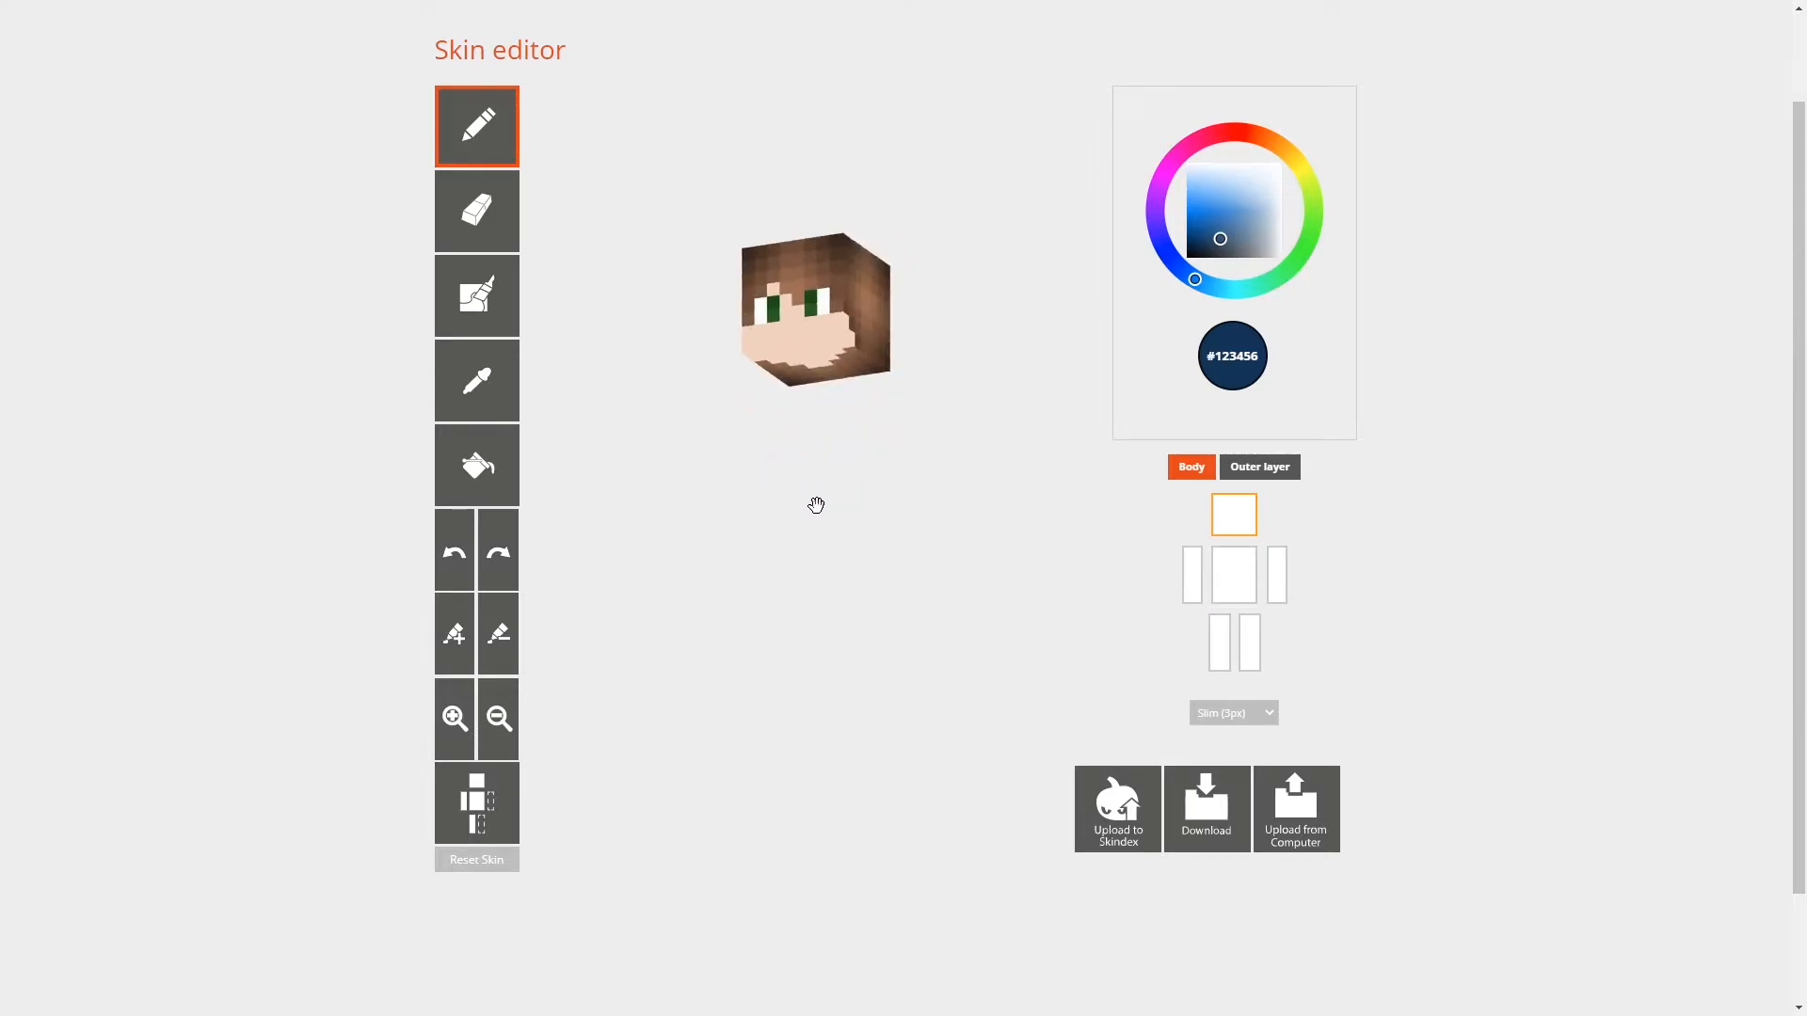
left_click(1249, 480)
left_click_drag(1008, 516, 924, 513)
Step: Sample the skin tone #e69b70 from the face and brush it in varied tones over the base layer's face
left_click(482, 407)
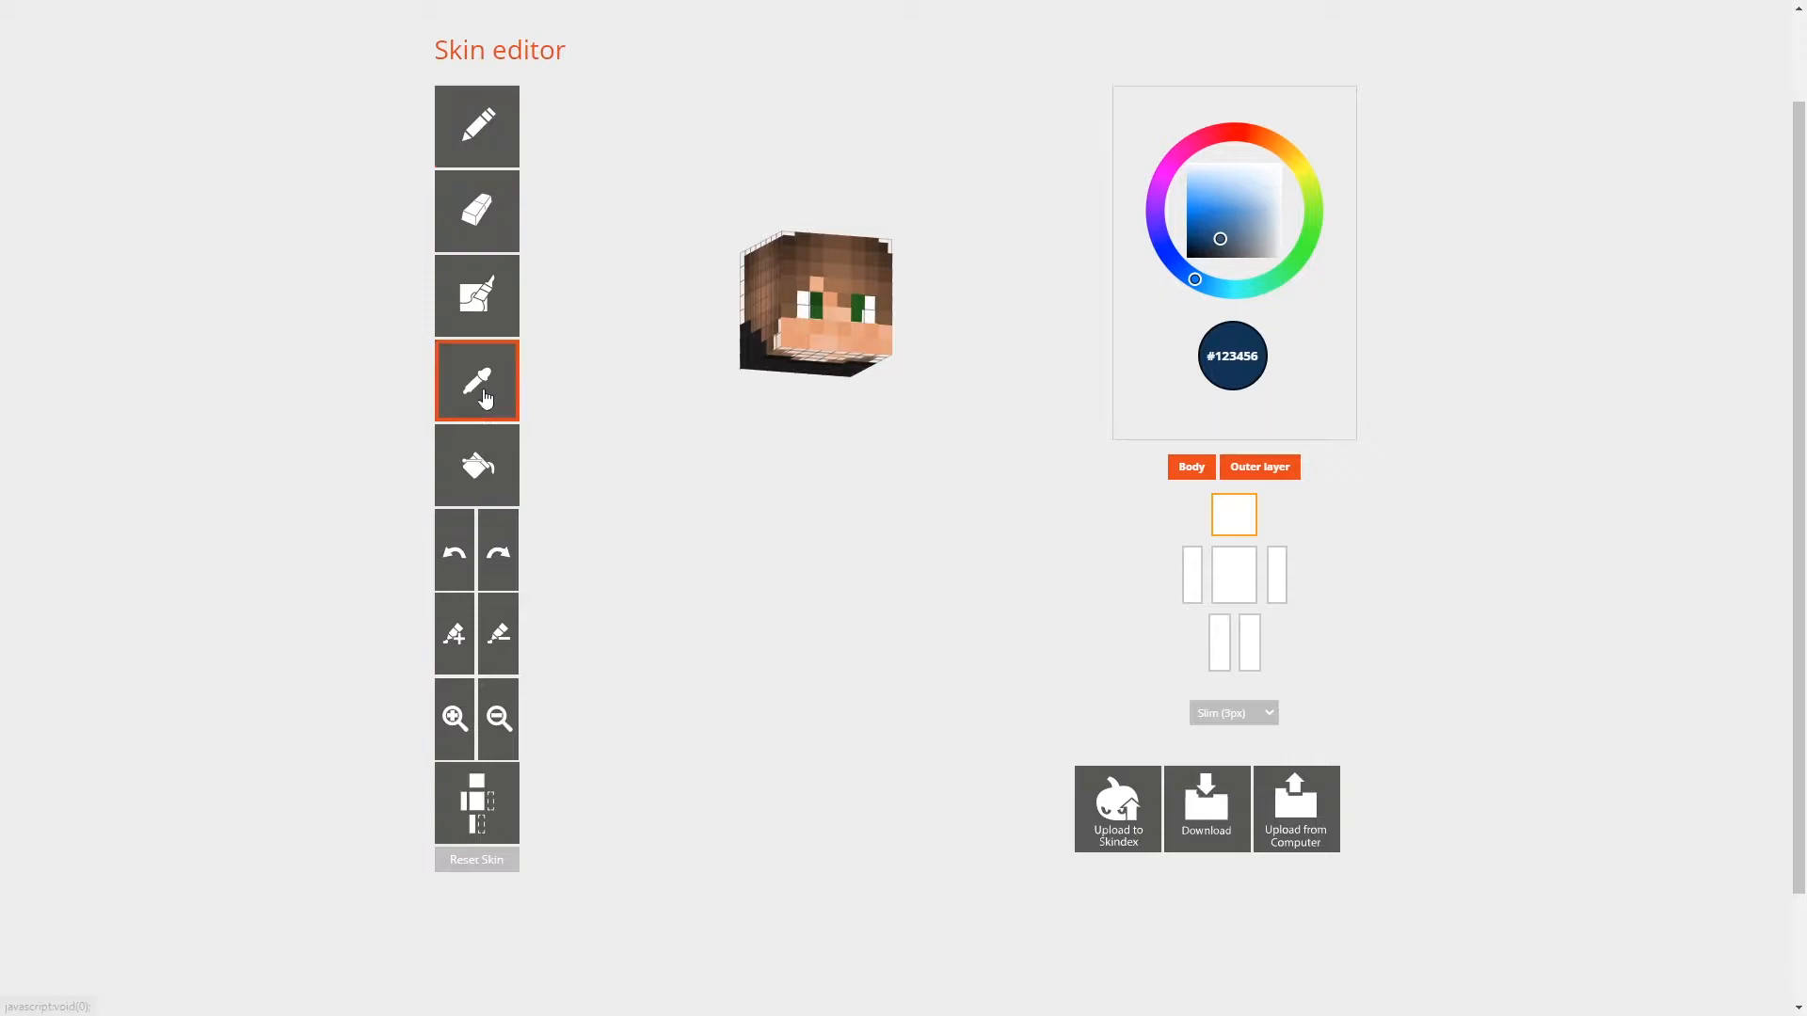
left_click(842, 334)
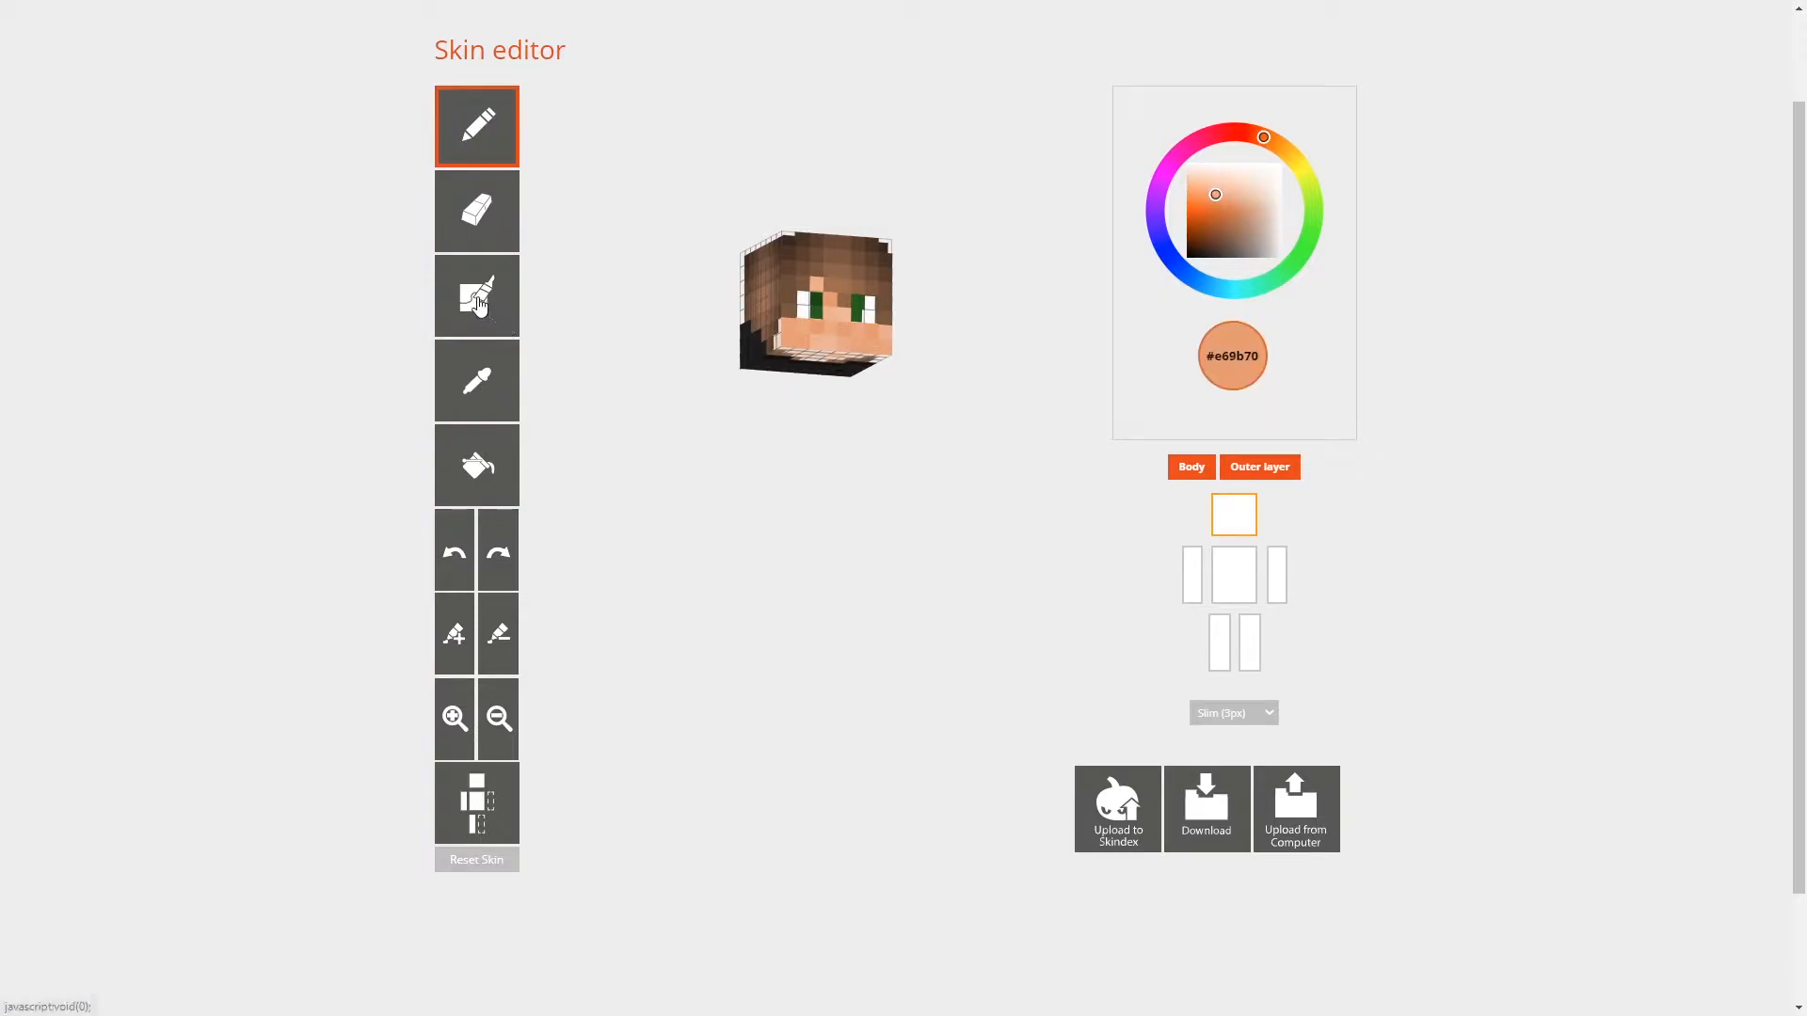
left_click(503, 315)
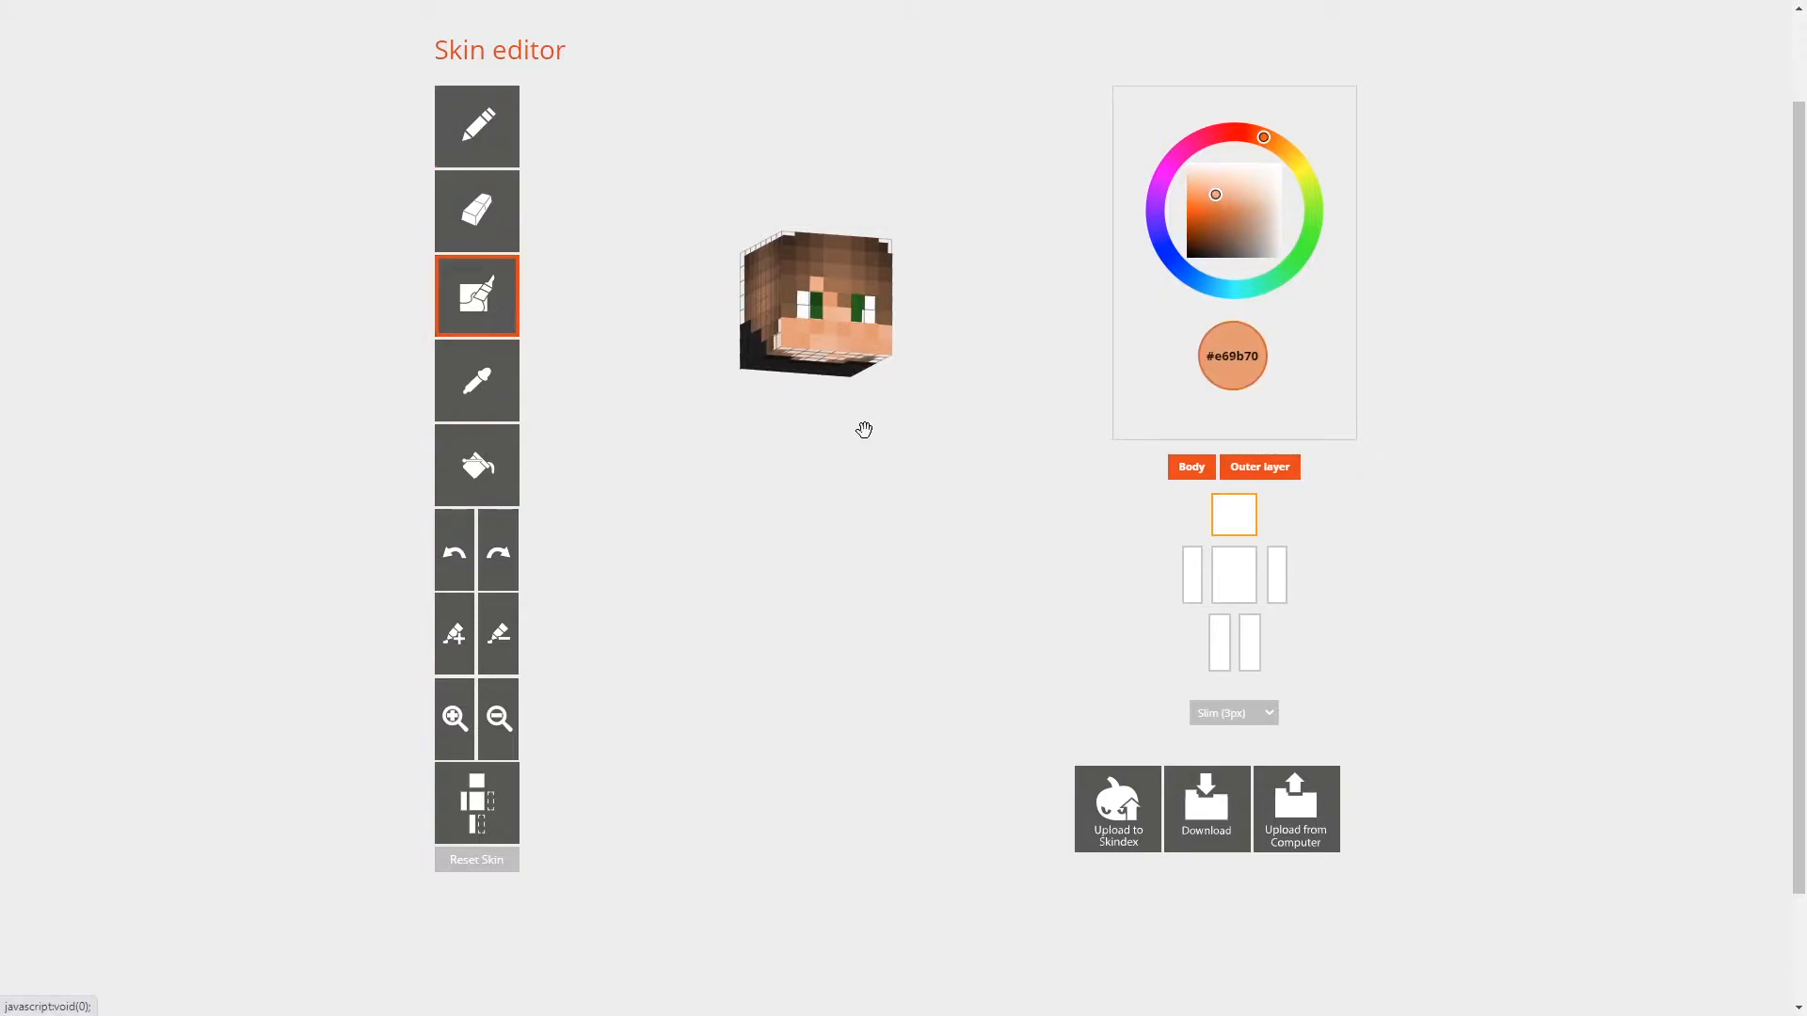
left_click(1270, 472)
mouse_move(924, 455)
left_mouse_down()
mouse_move(867, 464)
mouse_move(764, 378)
mouse_move(842, 337)
mouse_move(784, 336)
left_mouse_up()
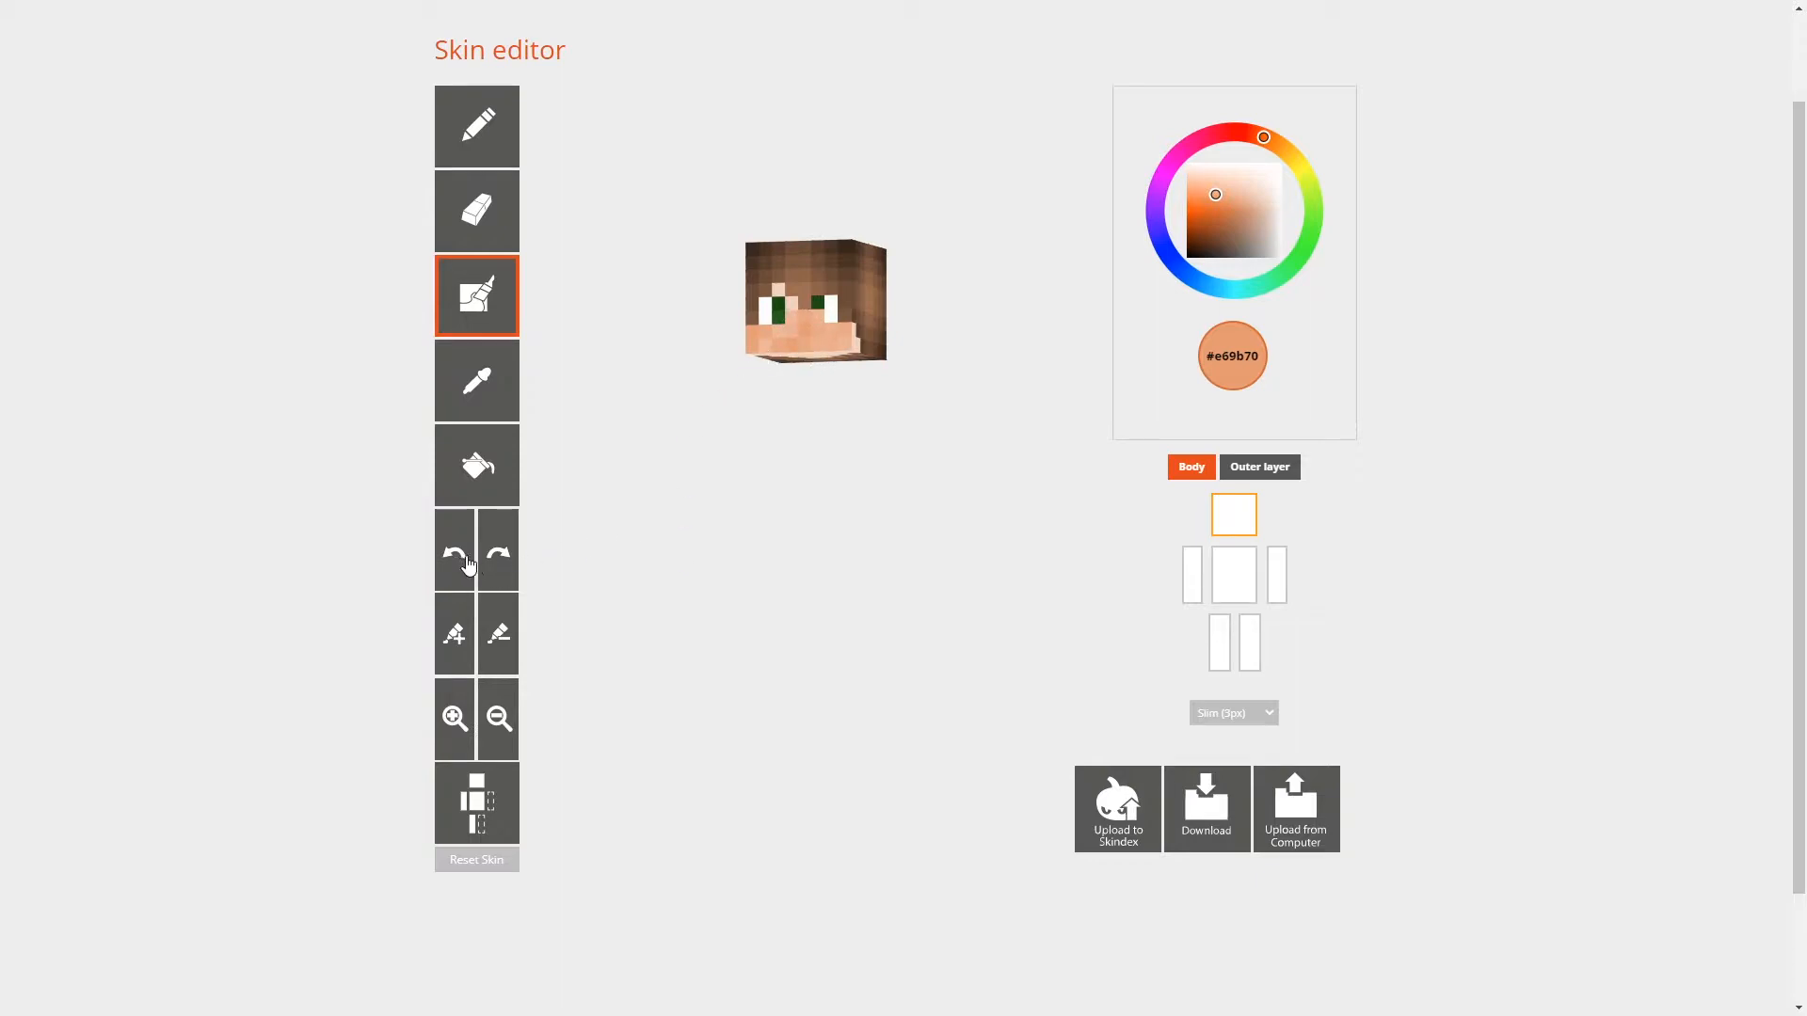
left_click_drag(816, 316, 875, 394)
mouse_move(743, 355)
left_mouse_down()
mouse_move(848, 357)
mouse_move(907, 593)
mouse_move(939, 573)
mouse_move(902, 532)
mouse_move(709, 565)
mouse_move(774, 584)
mouse_move(750, 509)
mouse_move(787, 460)
mouse_move(878, 460)
mouse_move(912, 489)
left_mouse_up()
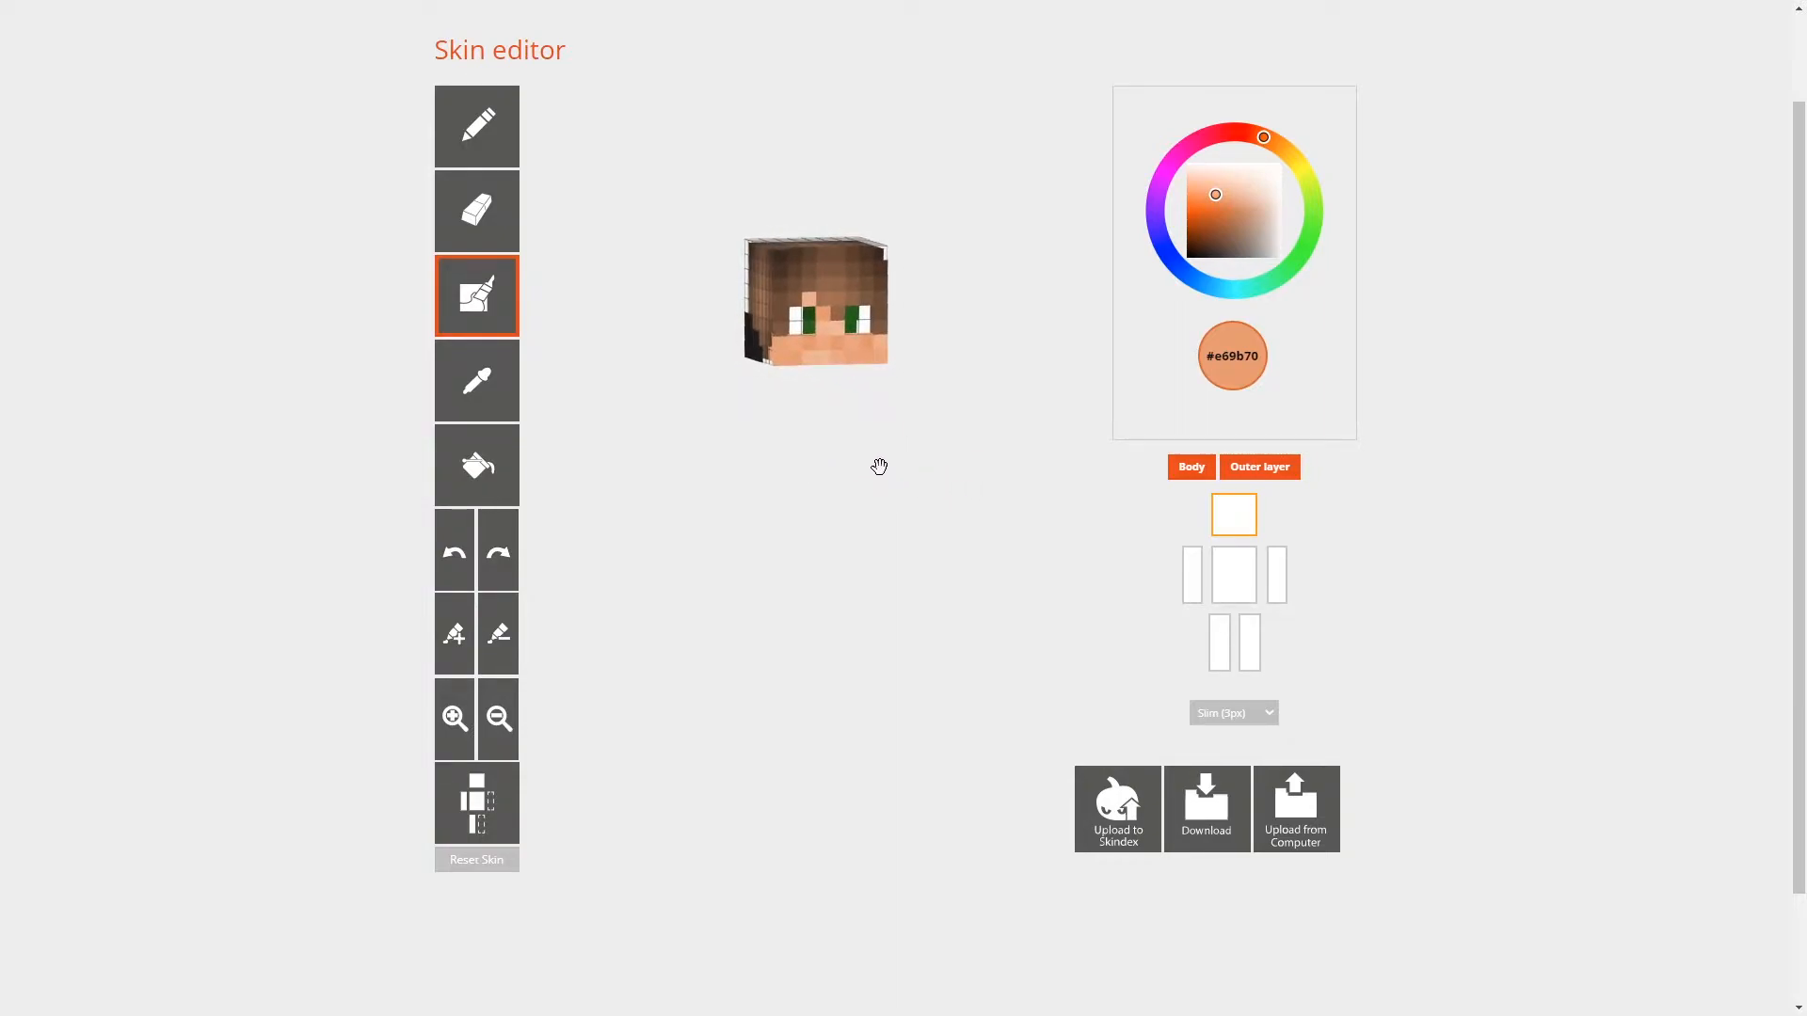
Step: With the body layer hidden, erase the skin and eye pixels from the outer layer's face, and show the body layer again
left_click(1179, 468)
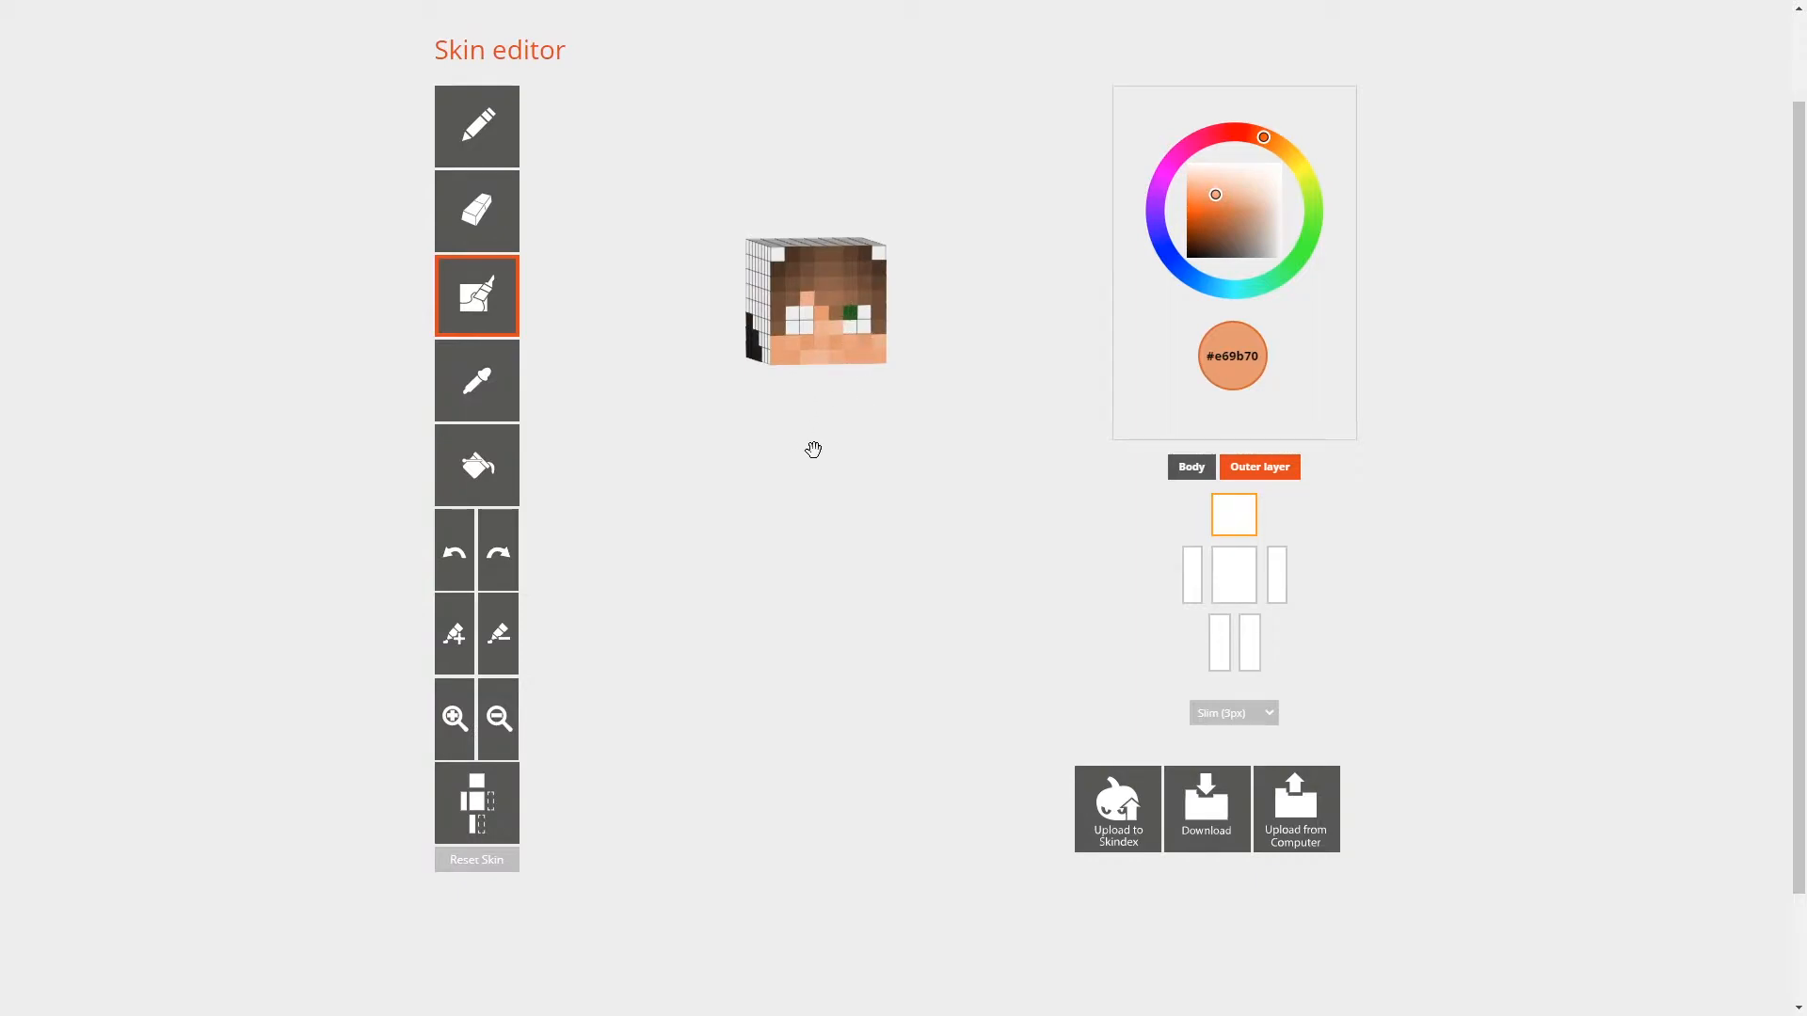
left_click(481, 212)
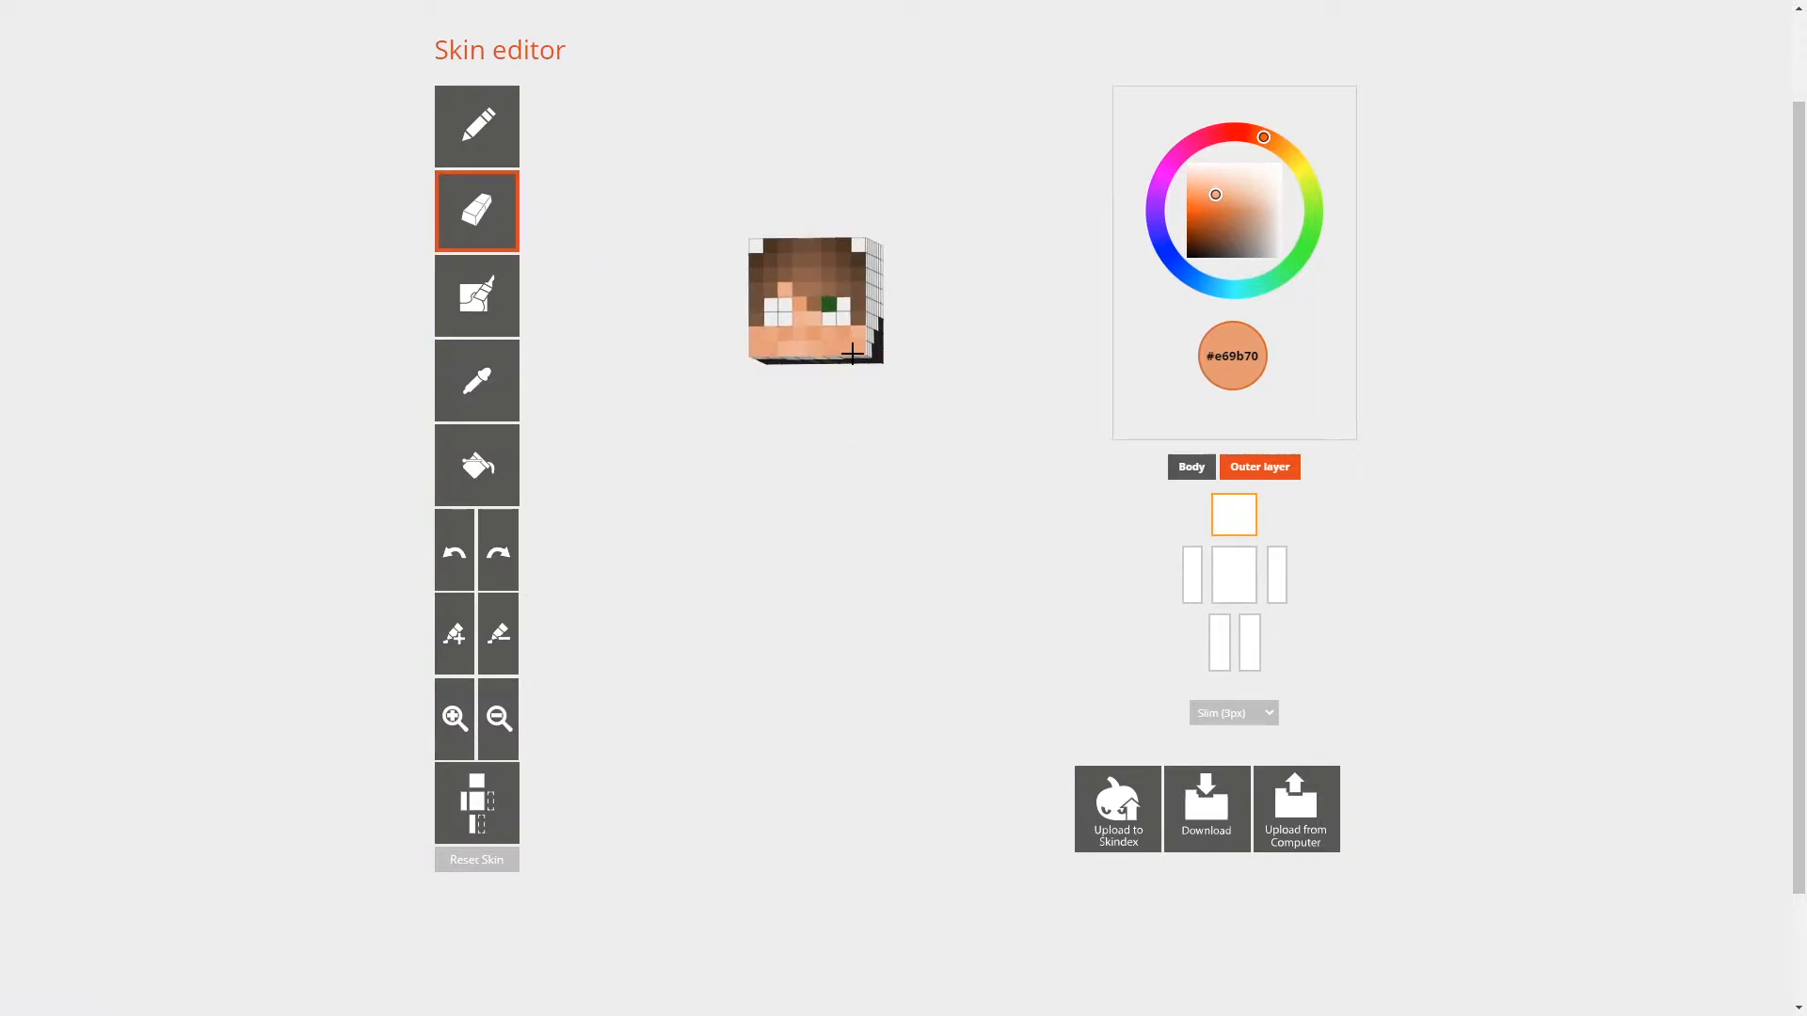
mouse_move(853, 349)
left_mouse_down()
mouse_move(751, 338)
mouse_move(850, 332)
left_mouse_up()
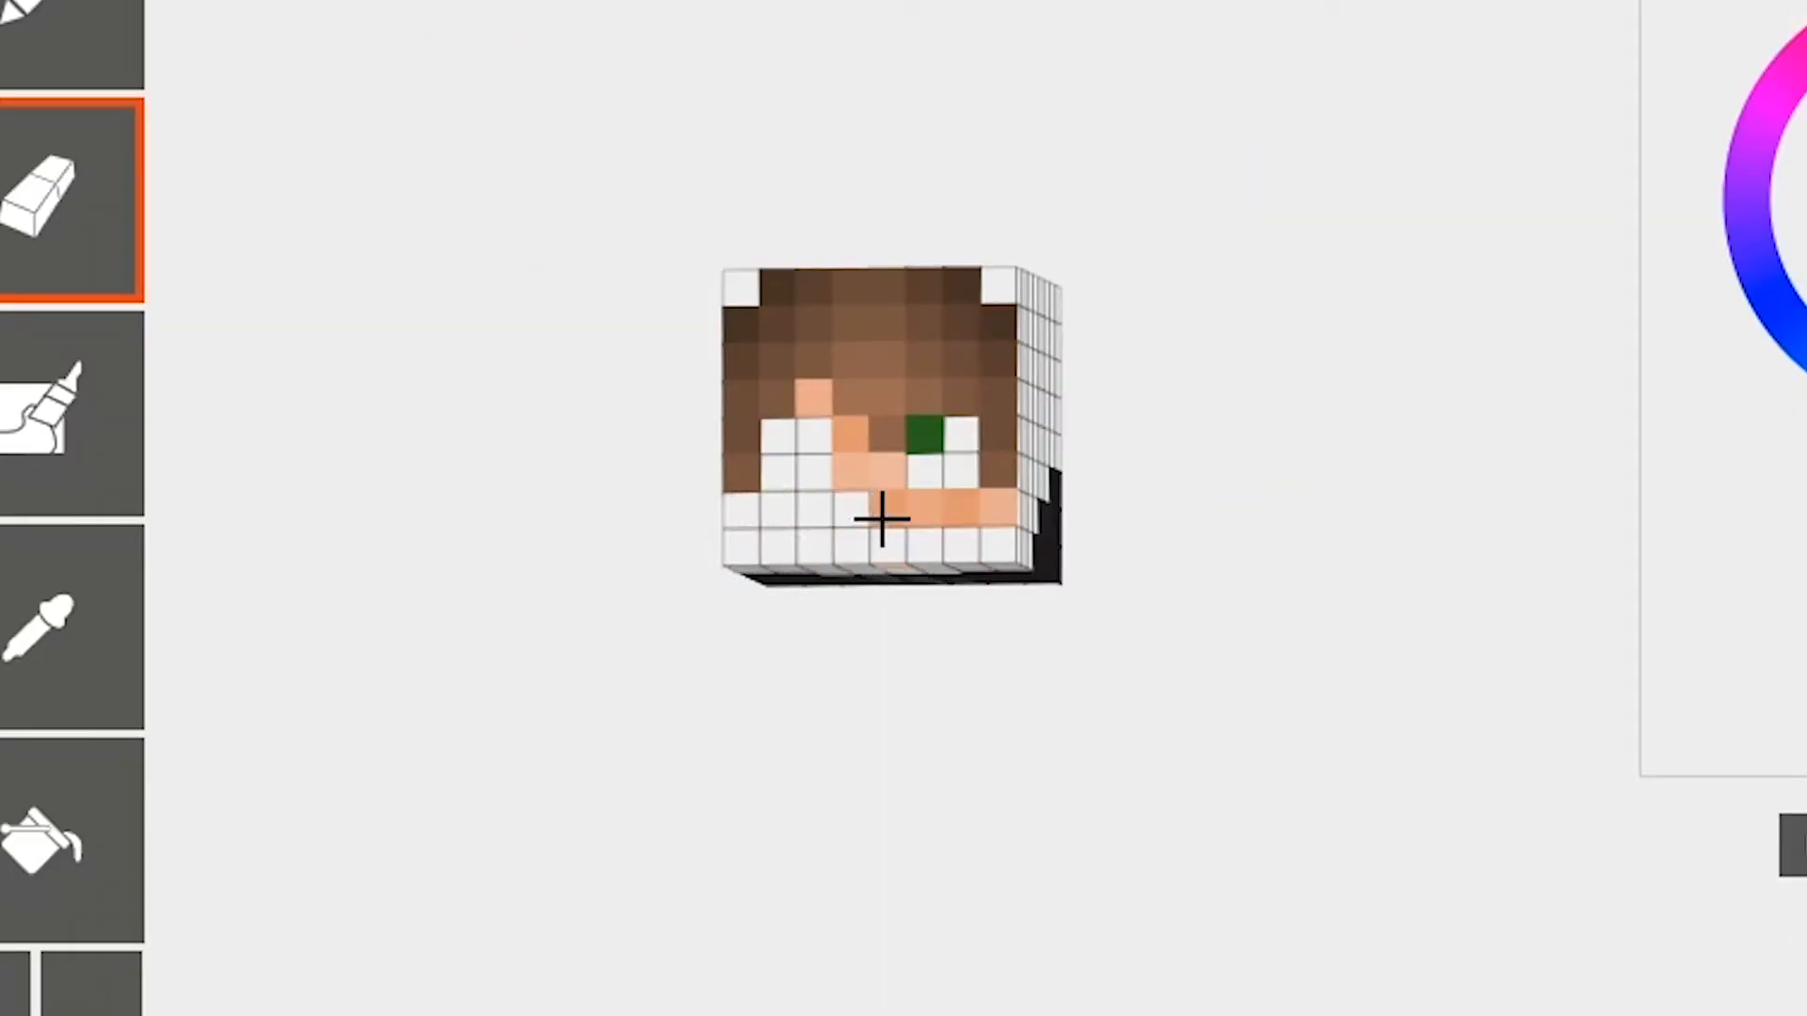
mouse_move(979, 509)
left_mouse_down()
mouse_move(879, 483)
mouse_move(854, 449)
left_mouse_up()
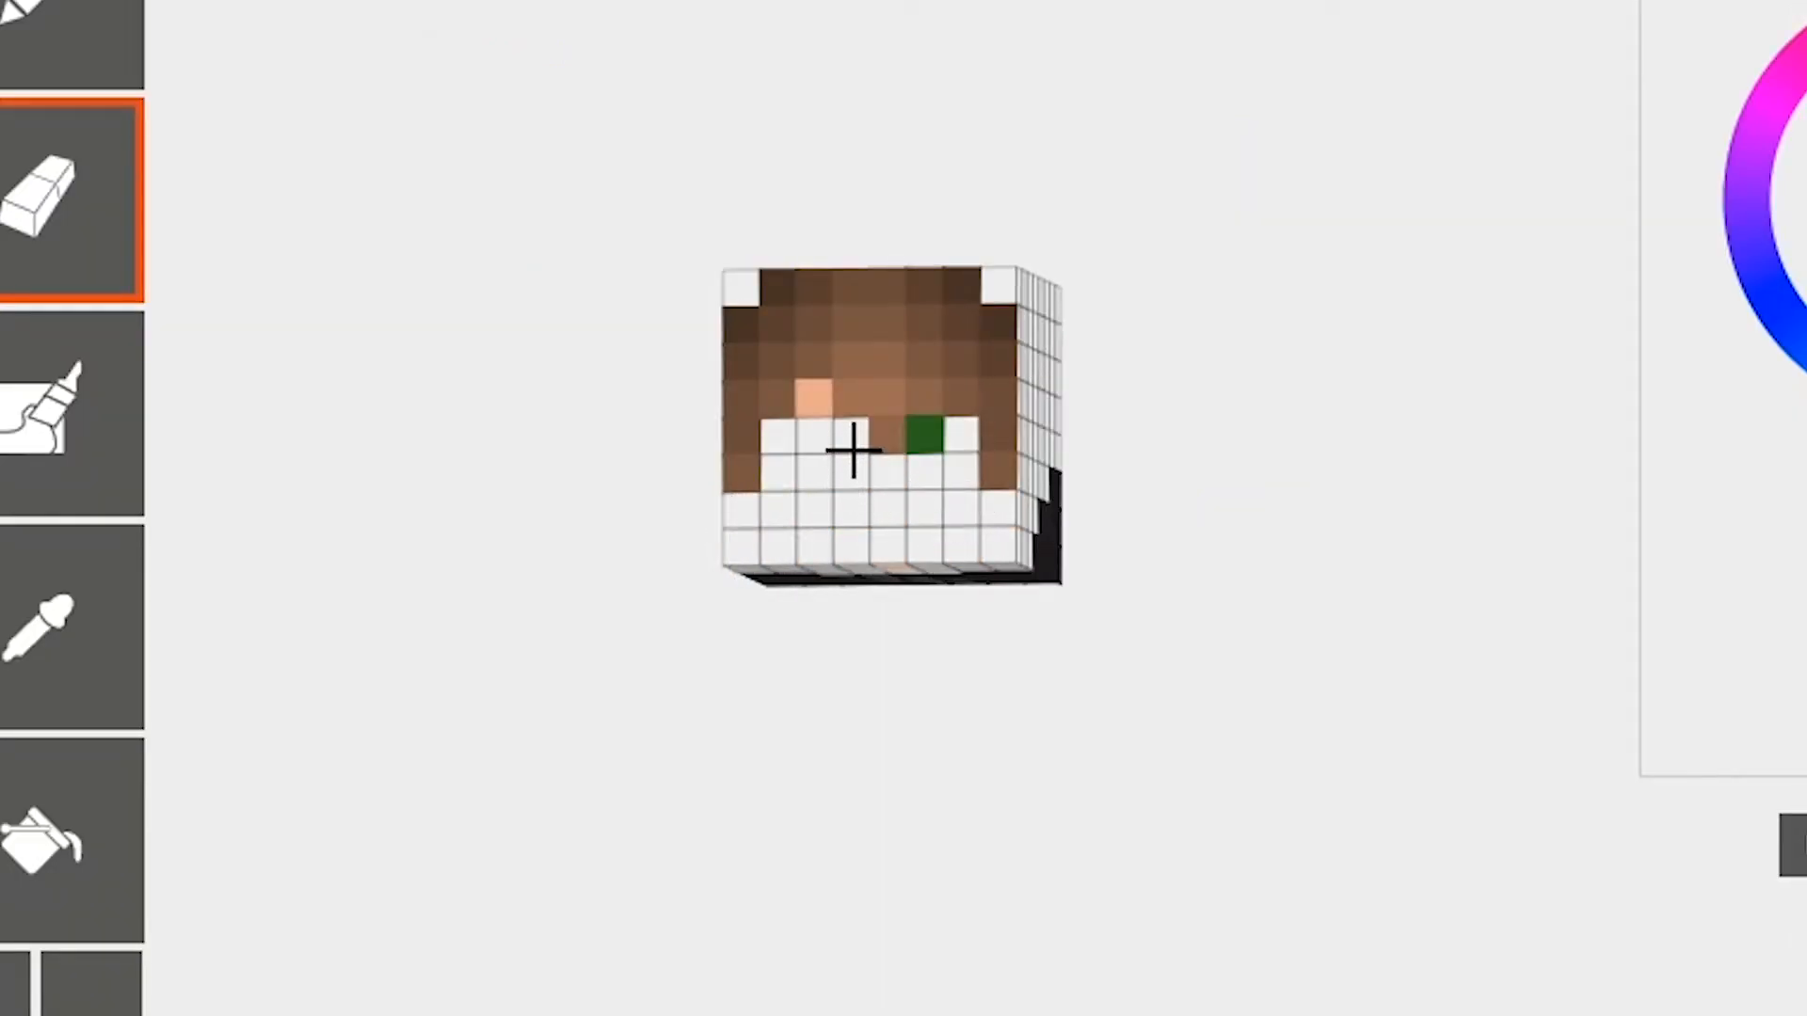
left_click(811, 401)
left_click(924, 436)
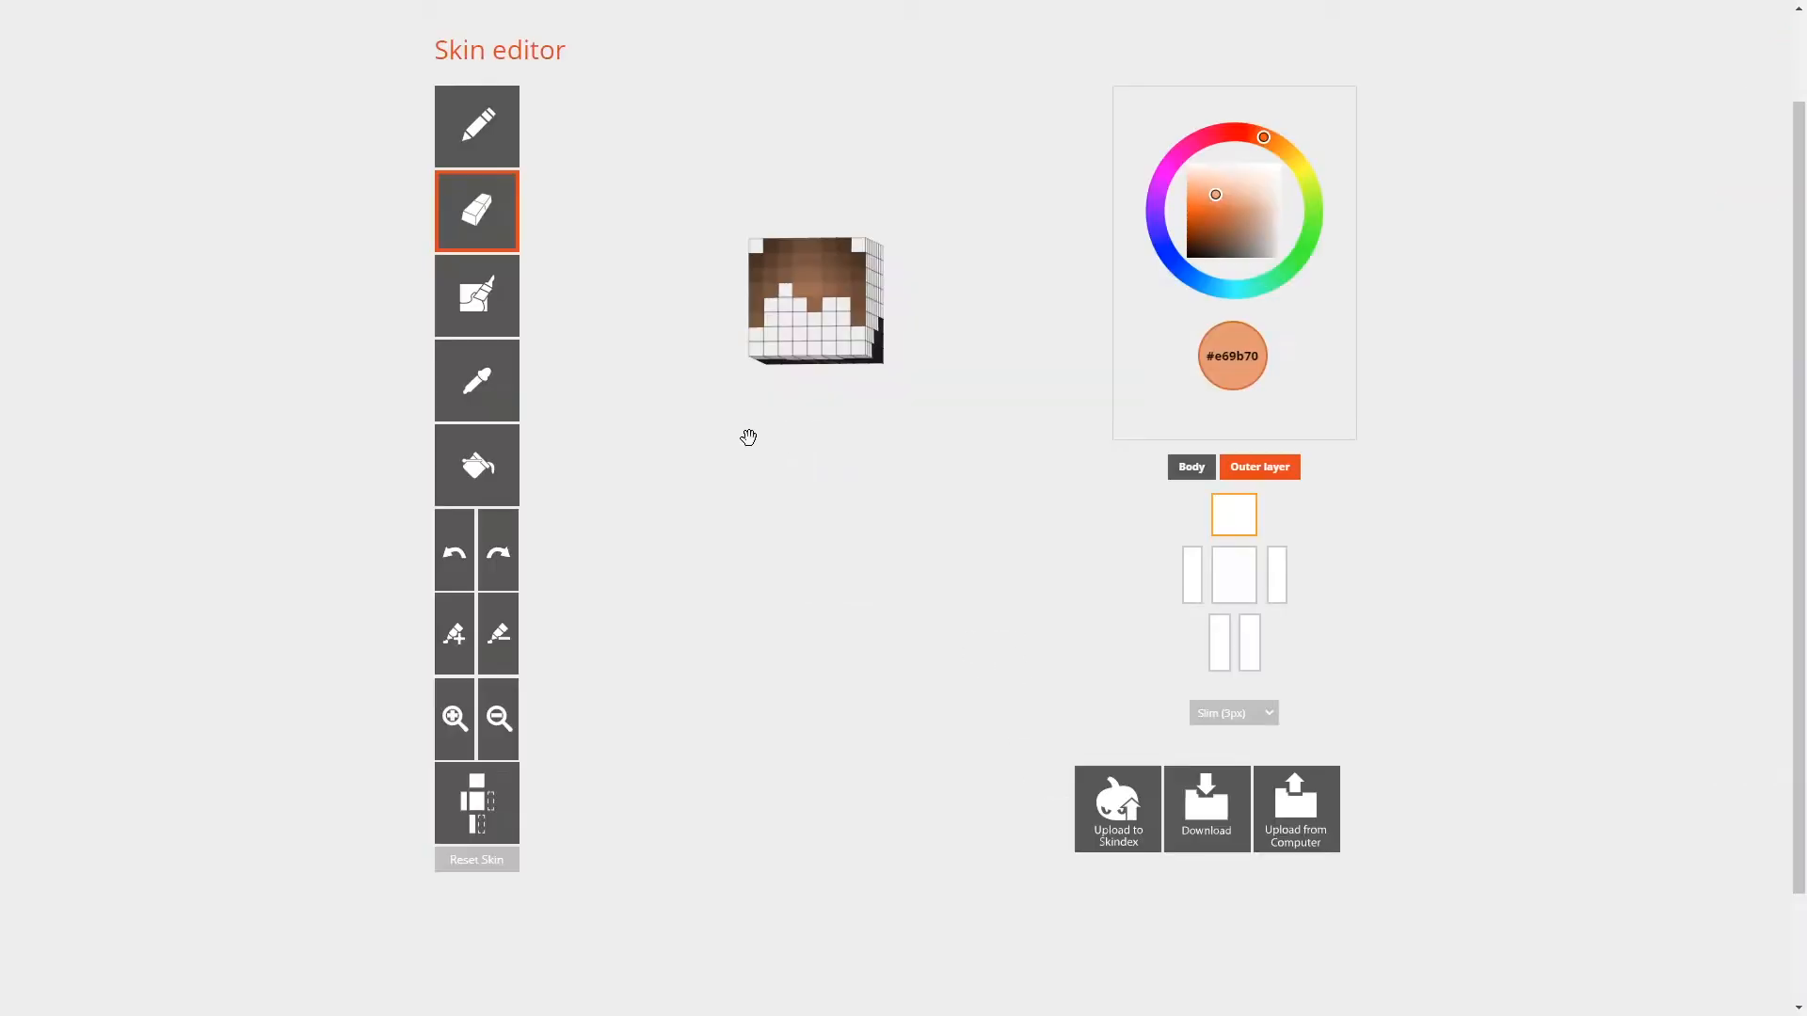
mouse_move(835, 478)
left_mouse_down()
mouse_move(795, 480)
mouse_move(766, 427)
mouse_move(900, 504)
mouse_move(871, 484)
mouse_move(940, 506)
mouse_move(925, 471)
mouse_move(809, 468)
left_mouse_up()
left_click(1192, 465)
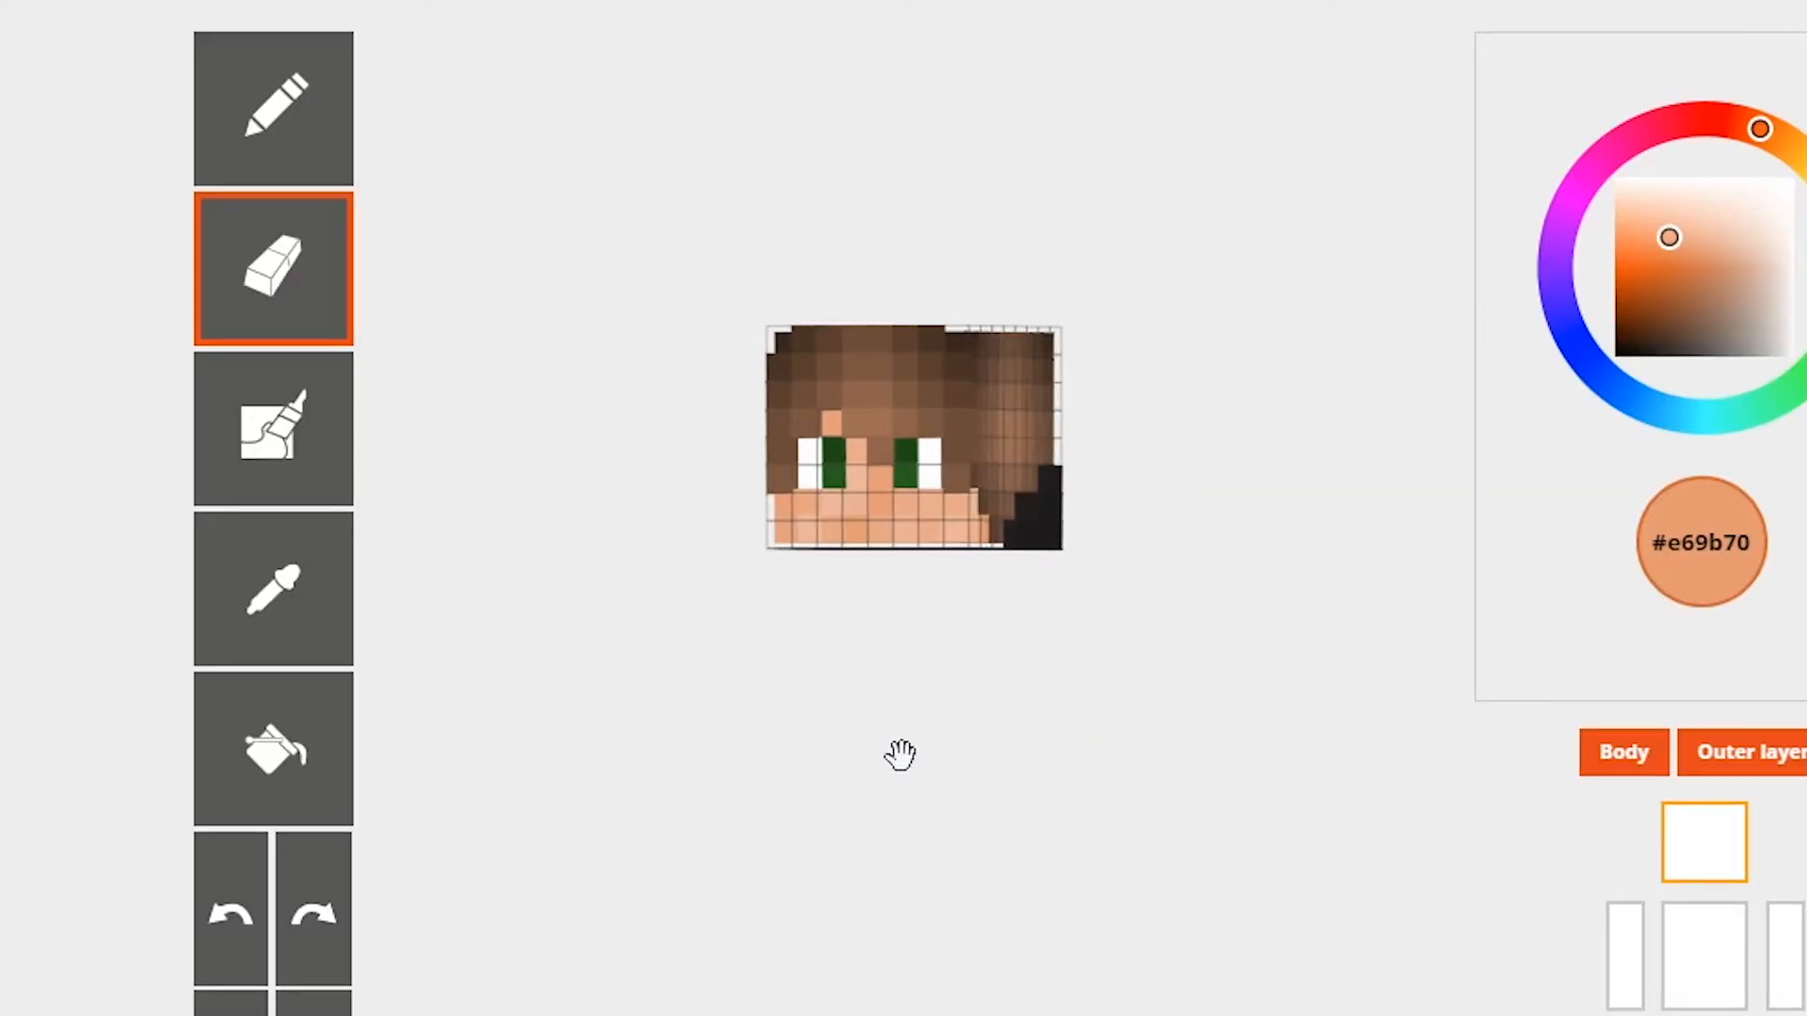
Step: Hide the outer layer and paint the upper iris pixel of both eyes blue #24a4e0
left_click_drag(900, 754, 1230, 839)
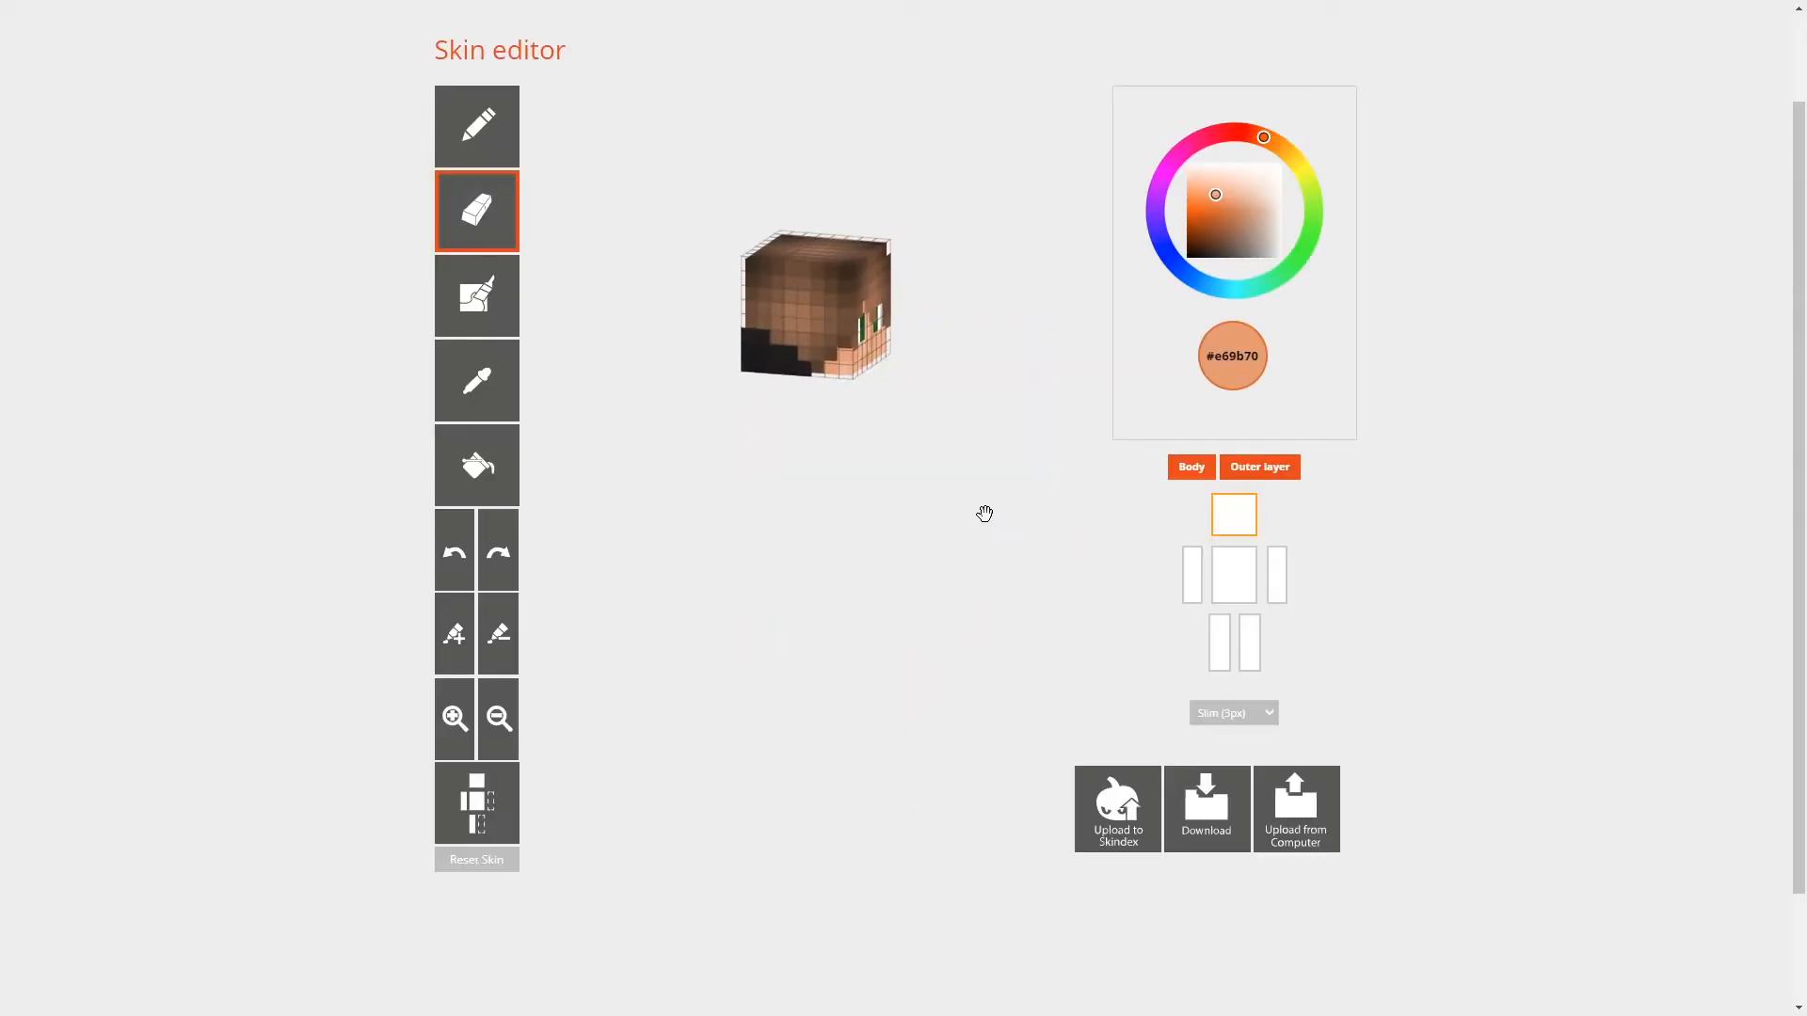
left_click_drag(984, 513, 872, 496)
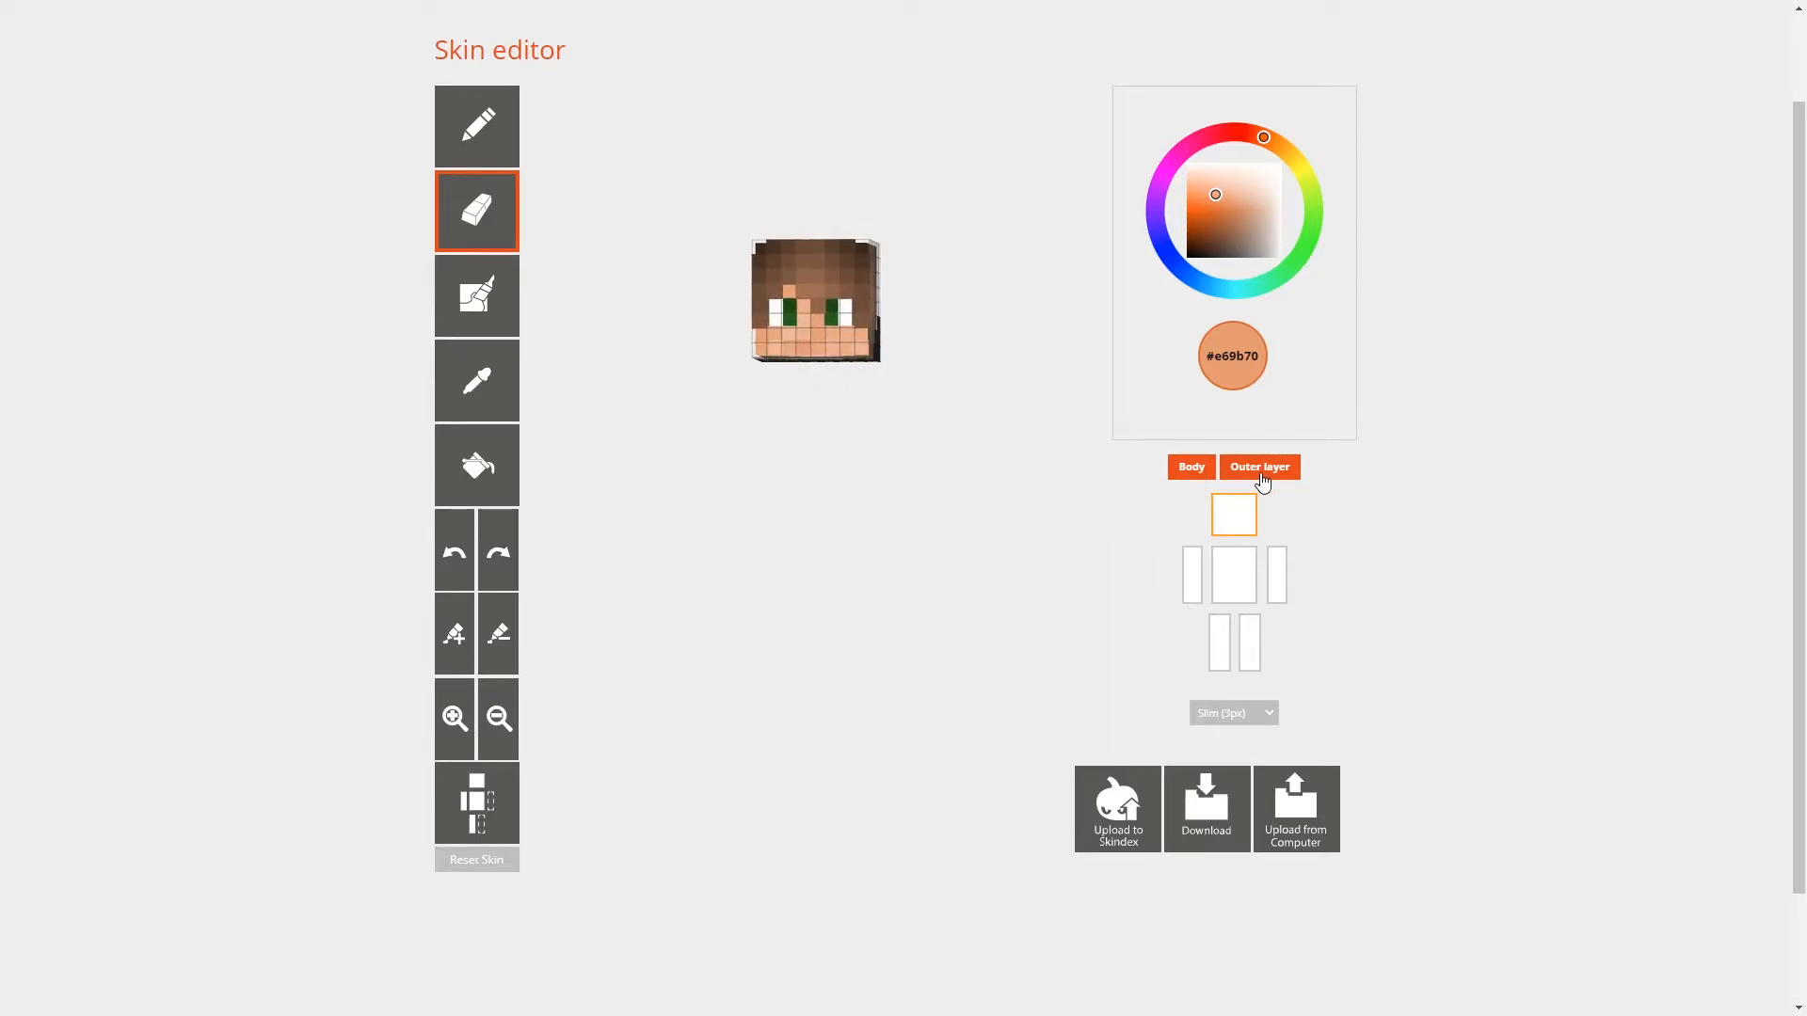
left_click(1262, 478)
left_click_drag(855, 488, 727, 482)
mouse_move(1259, 285)
left_mouse_down()
mouse_move(1200, 282)
mouse_move(1211, 209)
left_mouse_up()
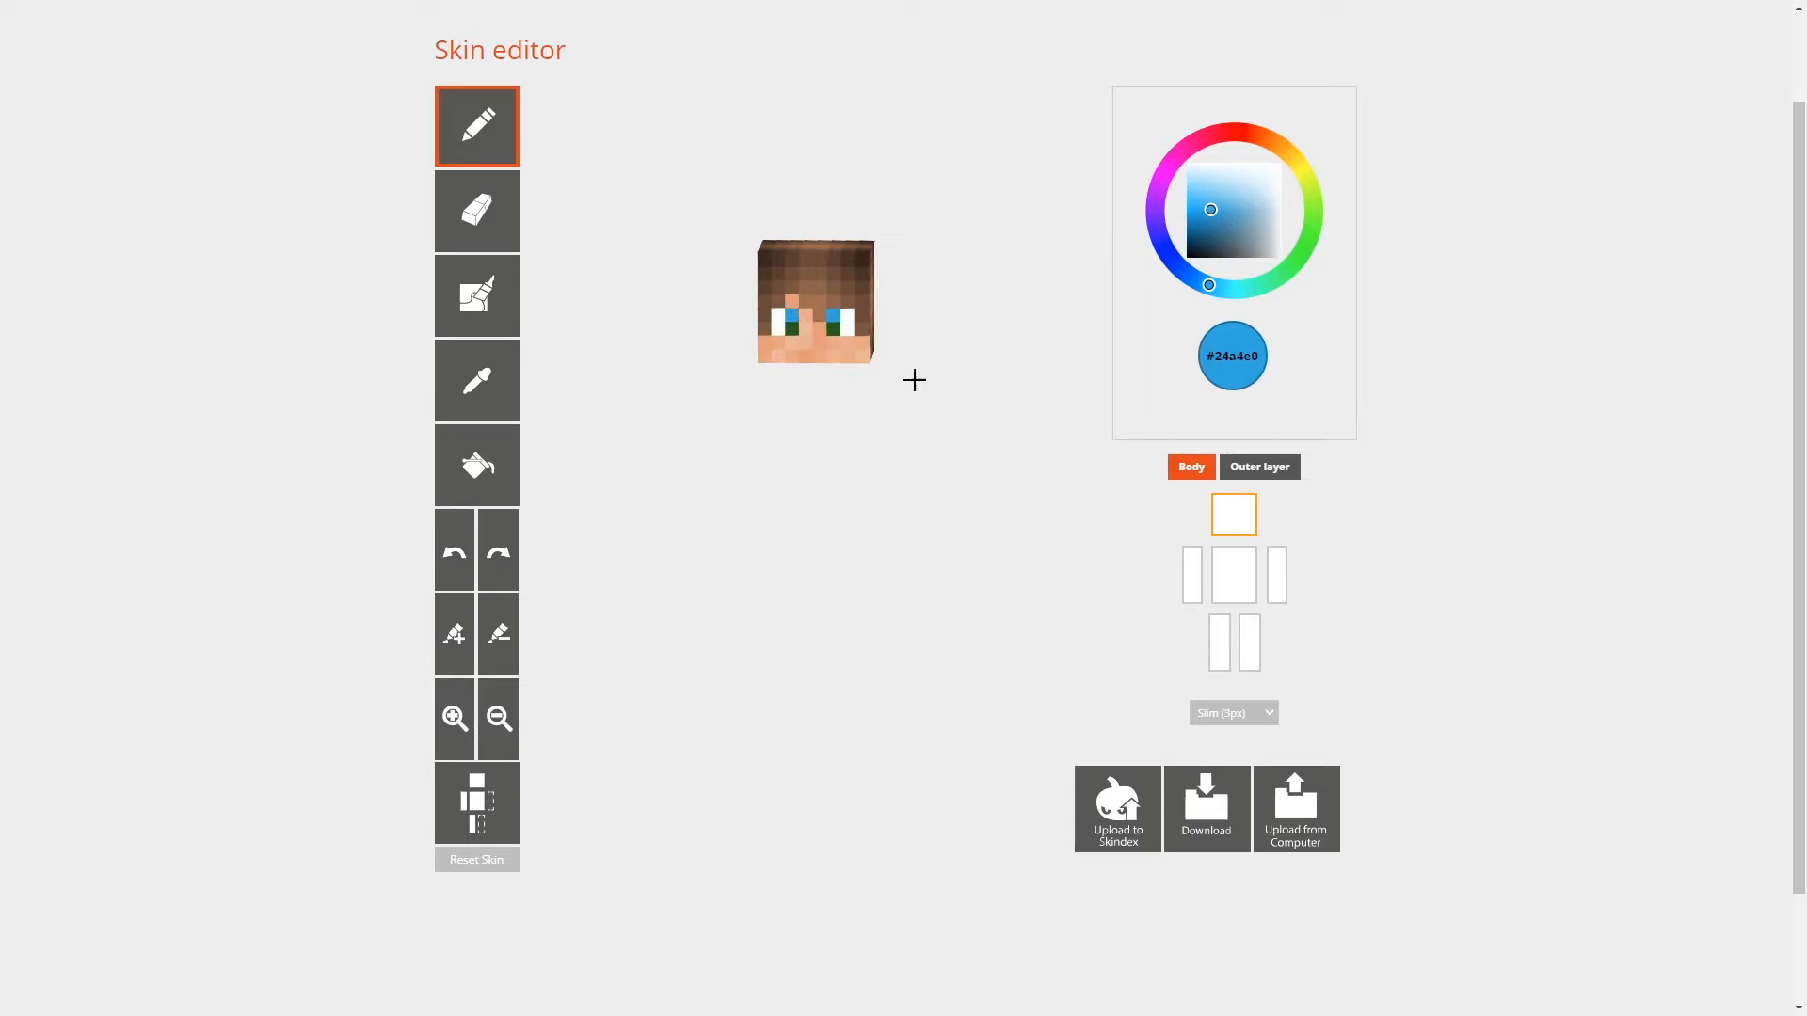
Step: Lighten the blue to #7cc8ec and paint the lower iris pixel of both eyes on the base head
left_click_drag(970, 534, 872, 456)
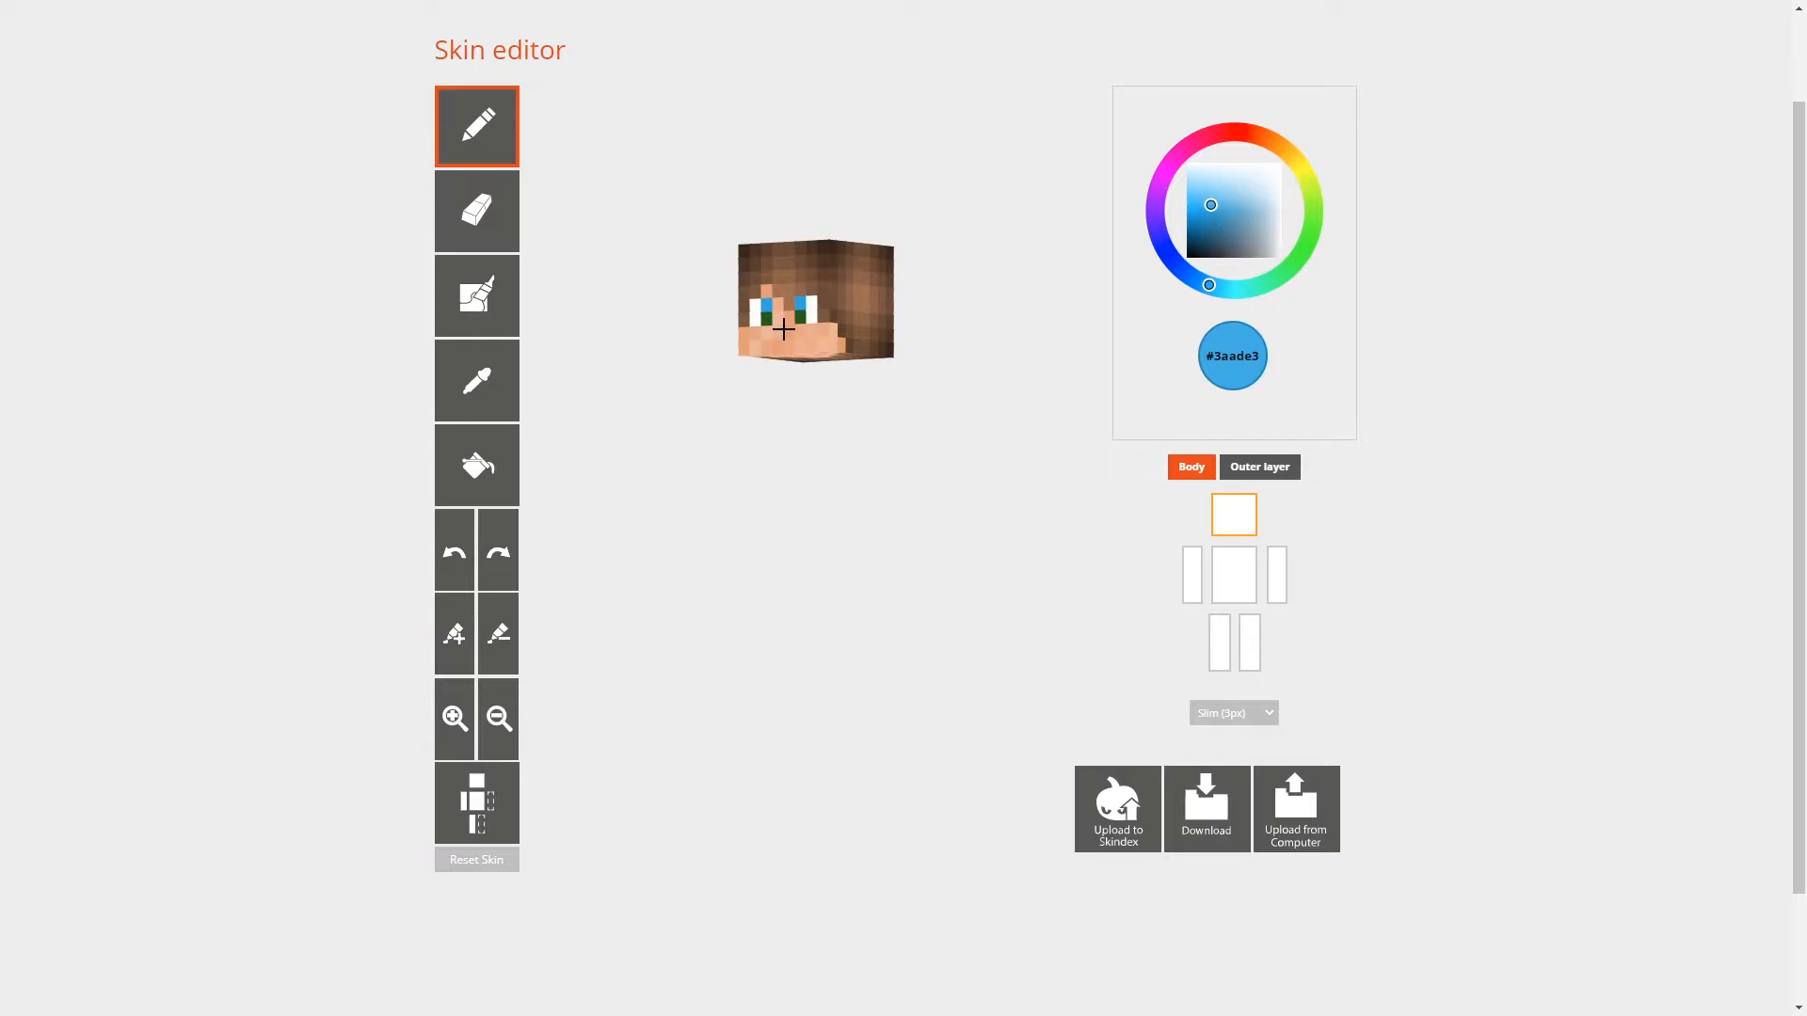
left_click(497, 652)
left_click(498, 651)
left_click(498, 651)
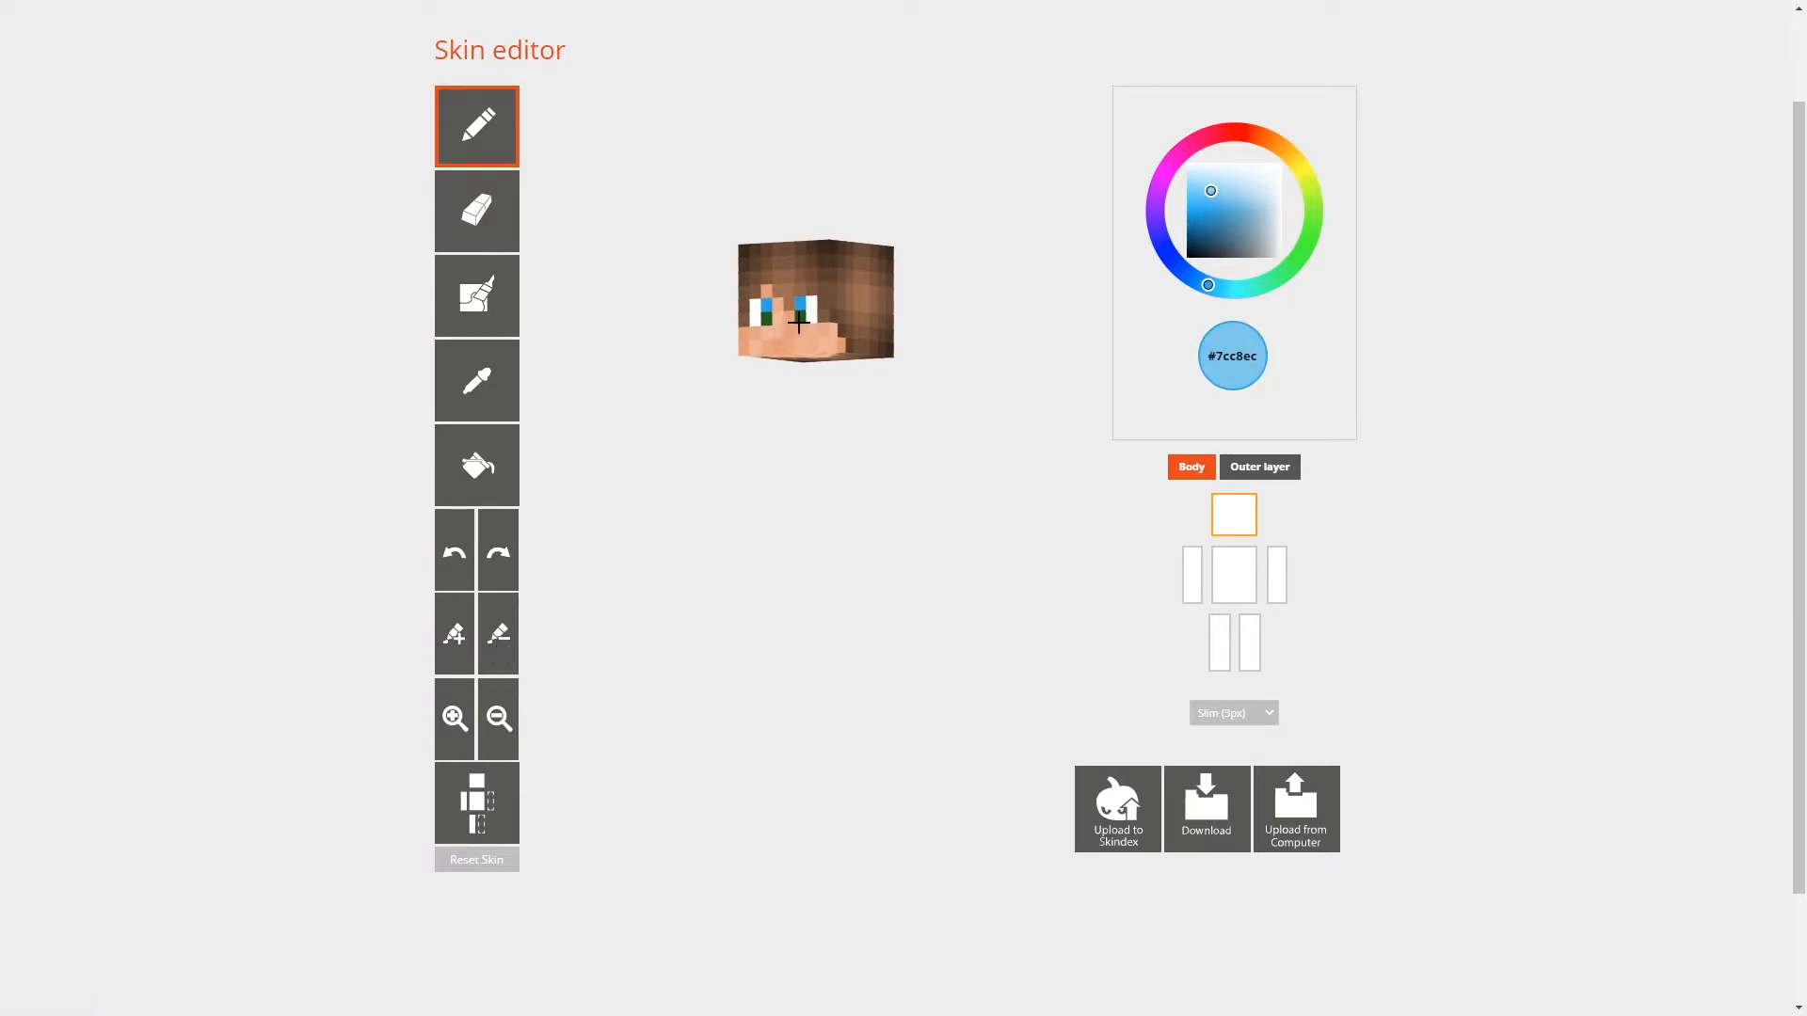
left_click_drag(749, 562, 787, 499)
left_click_drag(905, 533, 877, 528)
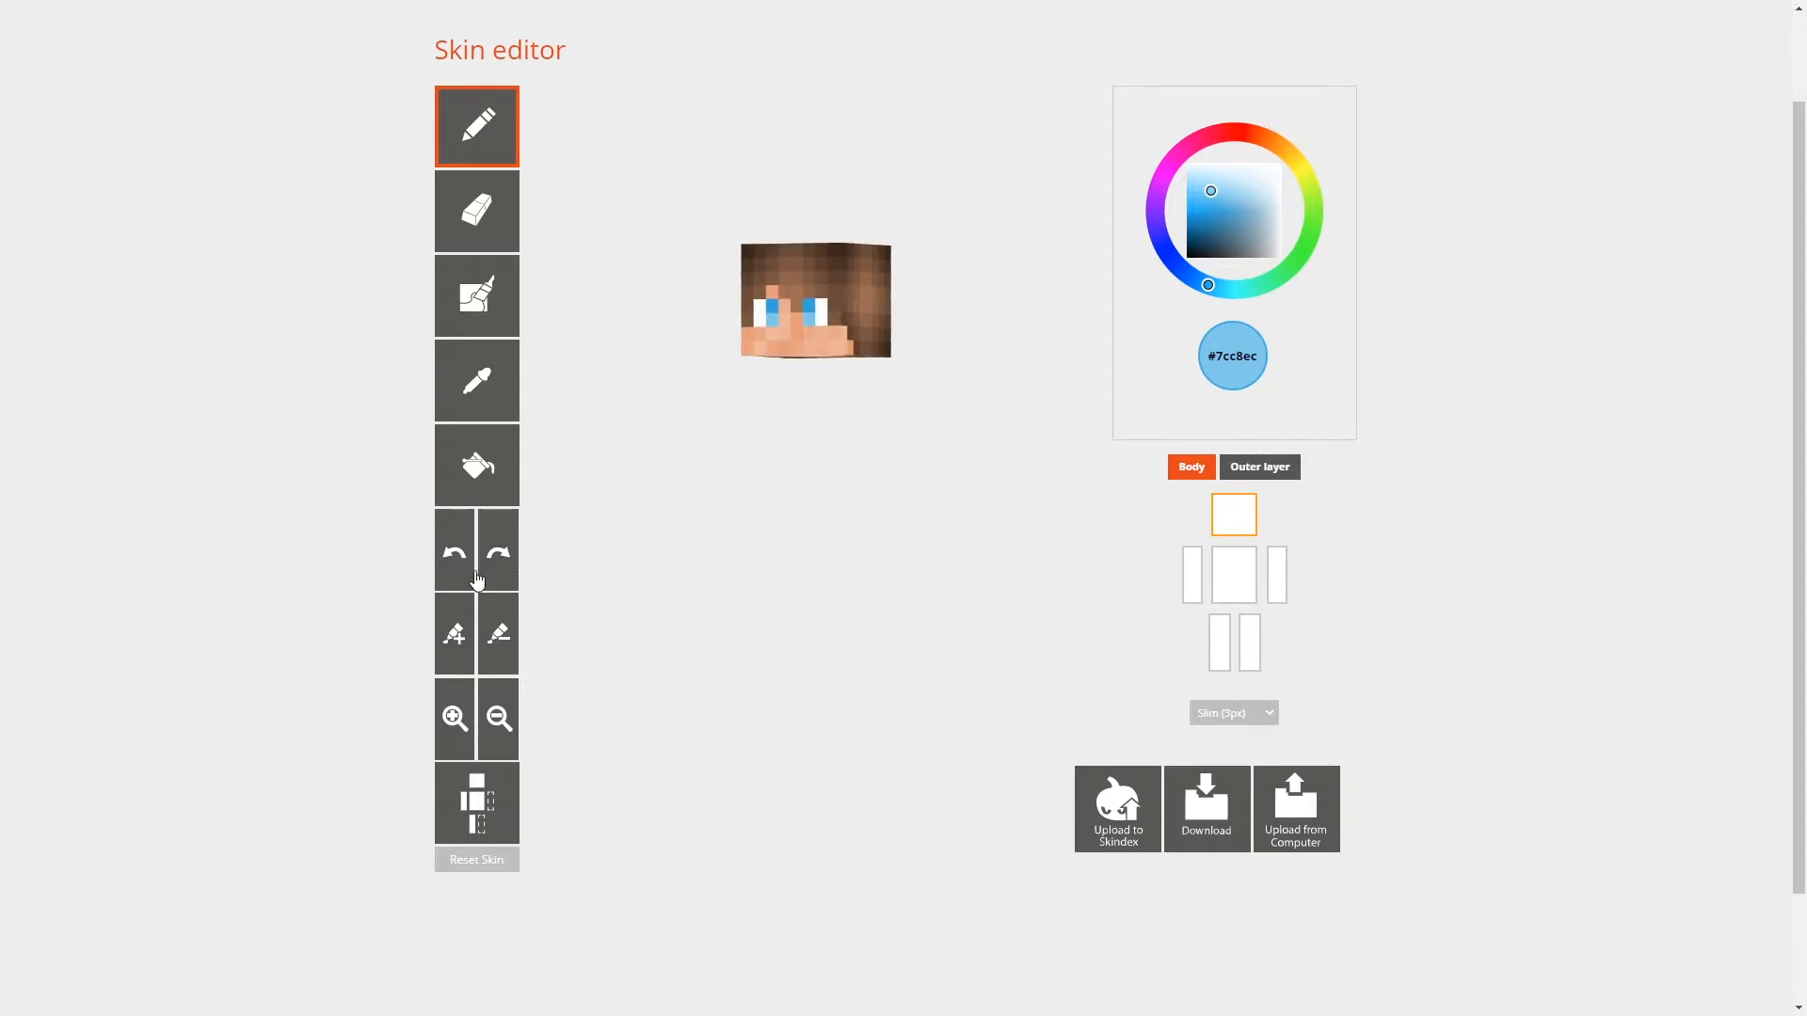
Step: Change the colour to a brighter blue #13aef6 and touch up the irises of both eyes
left_click(455, 639)
left_click(455, 639)
left_click(455, 639)
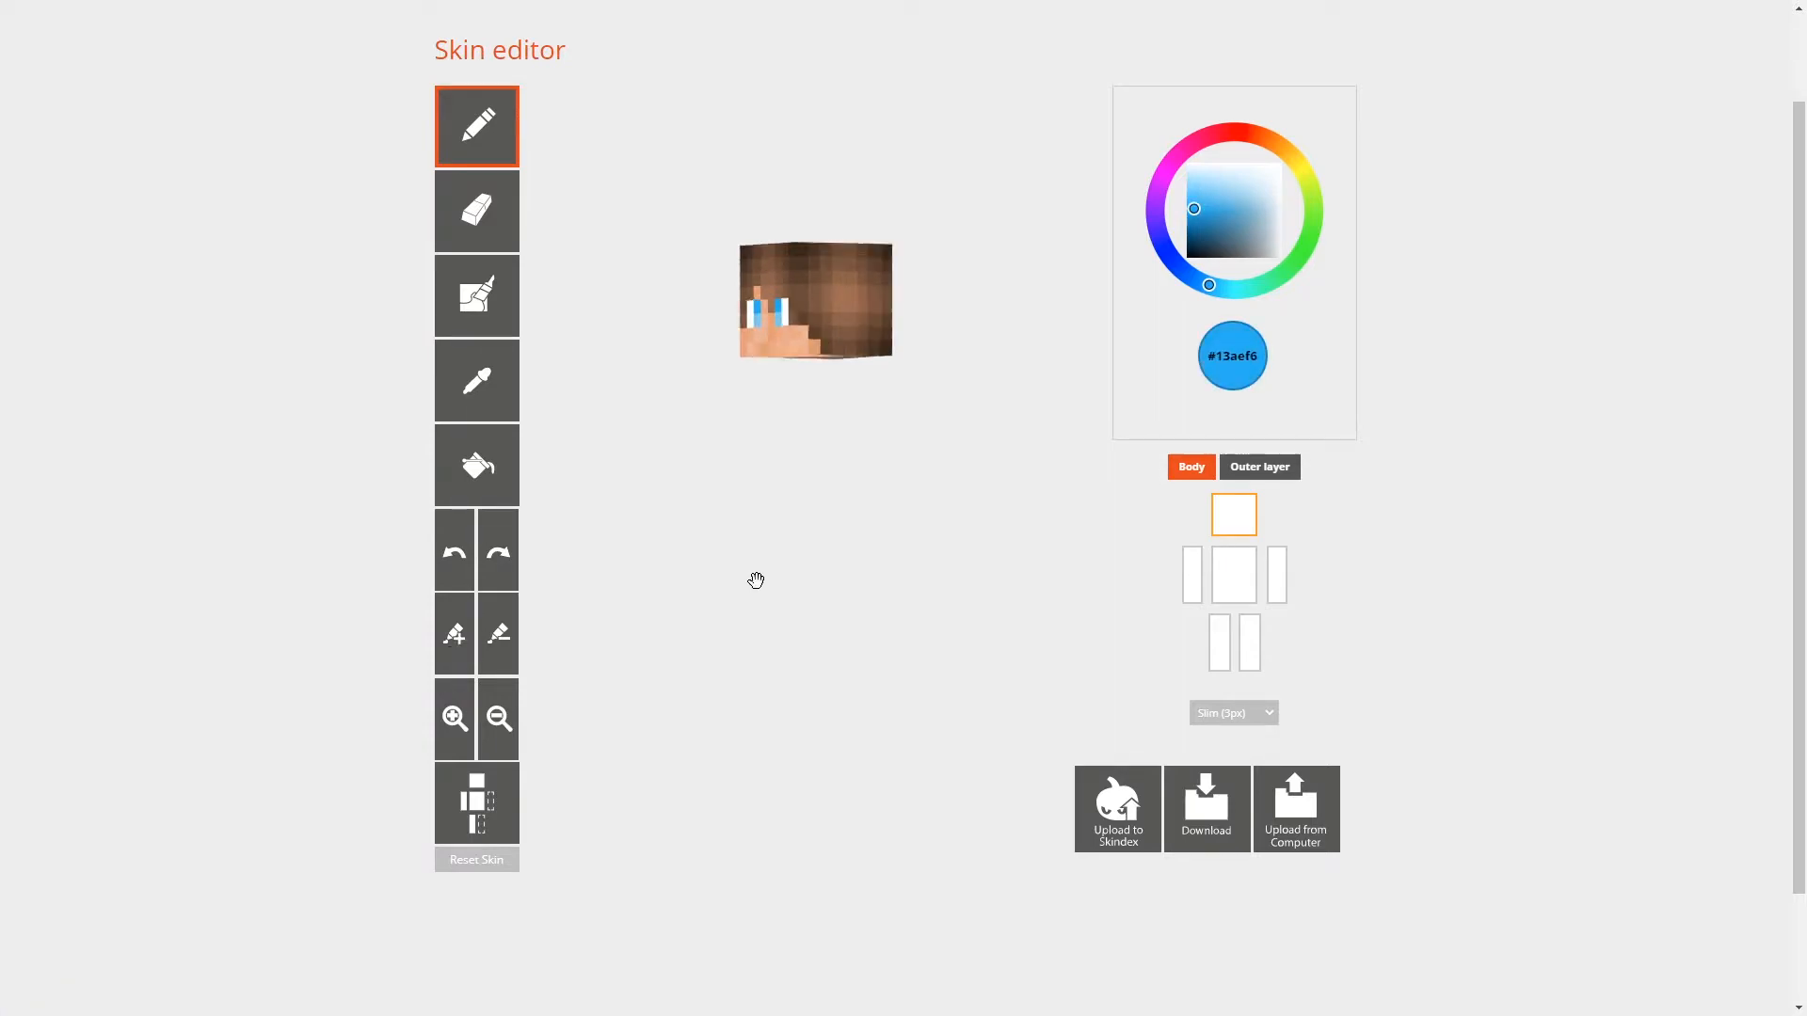
left_click_drag(756, 580, 762, 492)
Step: Show the outer layer again and bring back both arms and both legs to display the complete skin
left_click(1260, 467)
left_click_drag(1040, 499, 1006, 544)
left_click(1192, 584)
left_click(1276, 579)
left_click(1249, 640)
left_click(1219, 642)
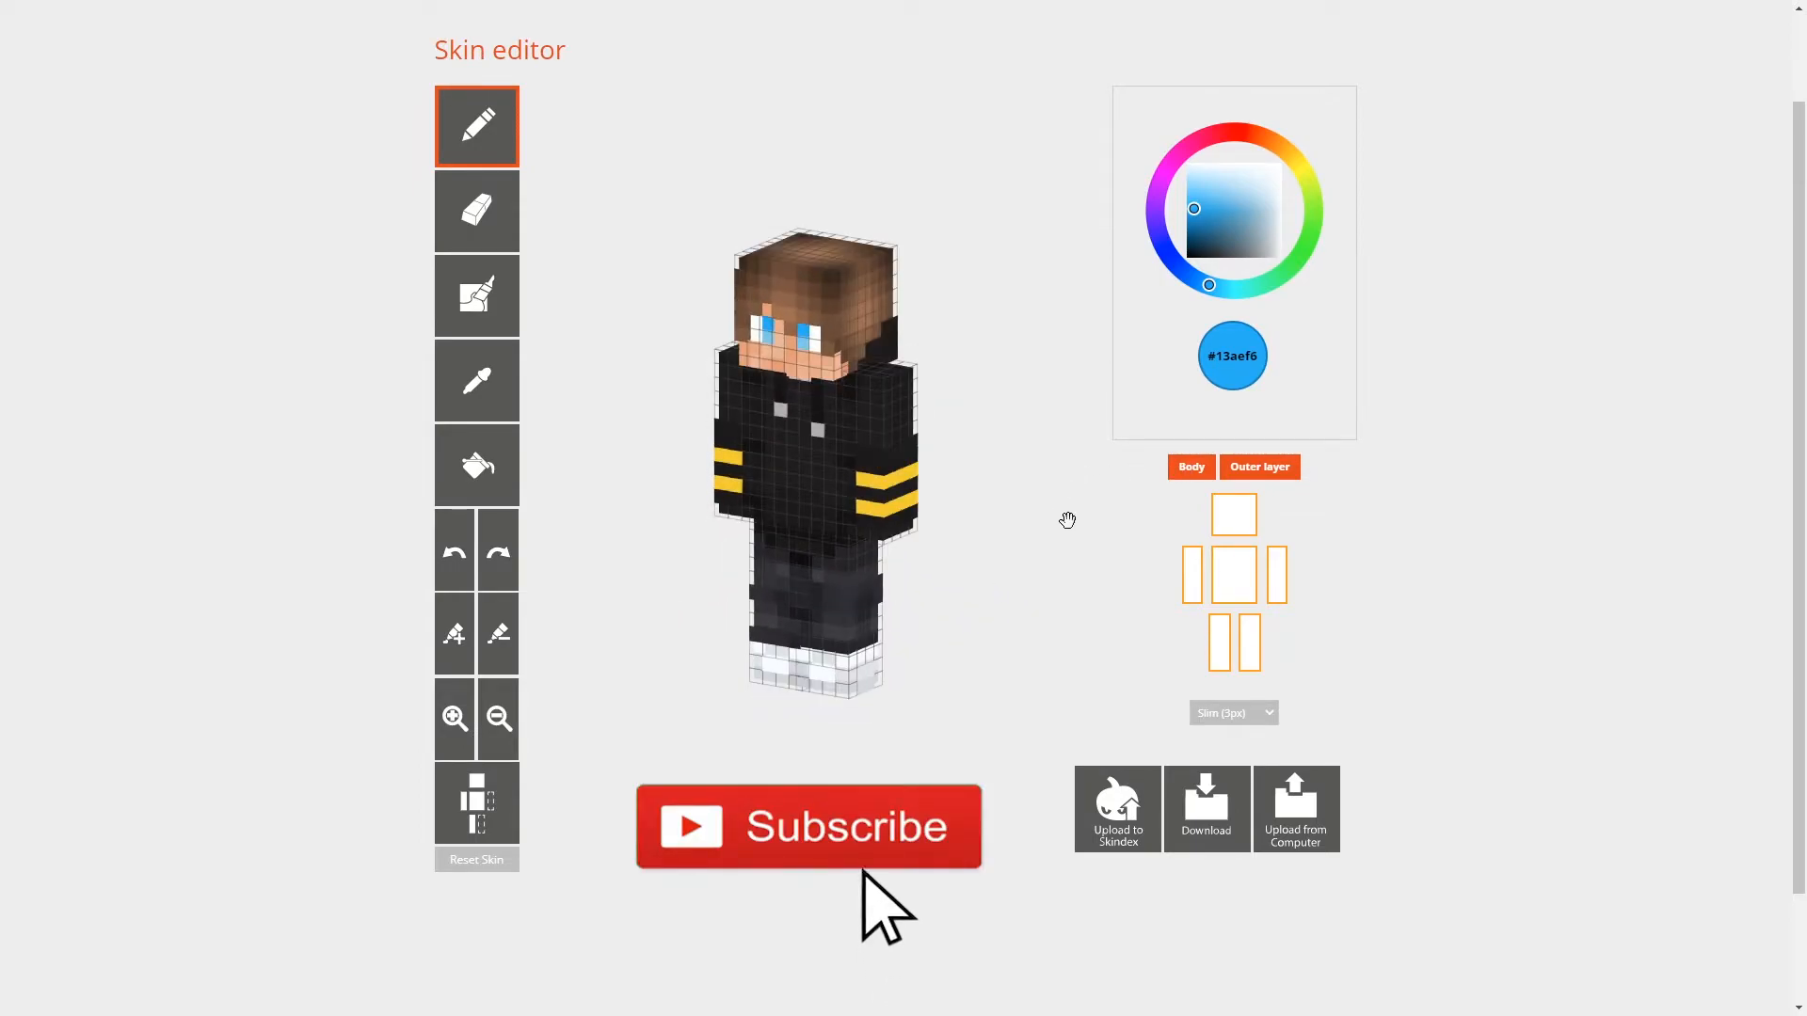
Step: Hide the body layer and examine the outer layer's hair, hood, drawstrings, sleeve stripes, trouser details and shoes from several angles
left_click(1185, 469)
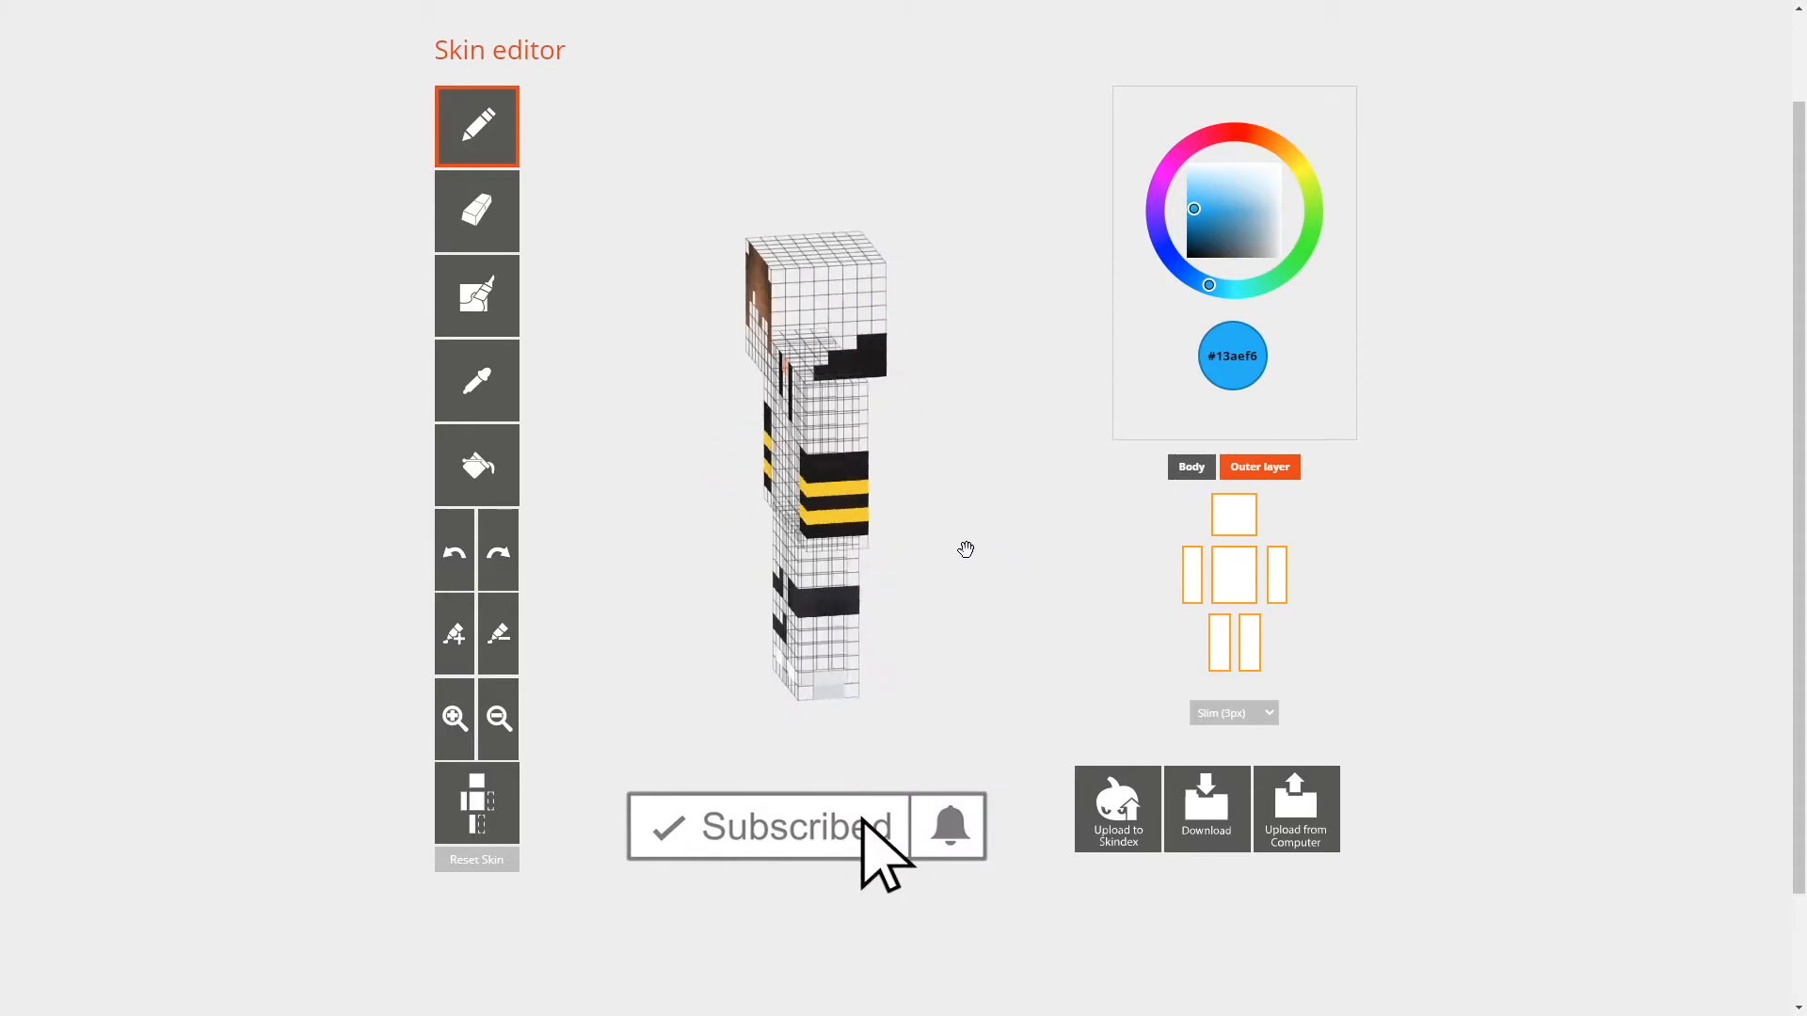
left_click_drag(804, 519, 1008, 527)
left_click_drag(989, 613, 818, 650)
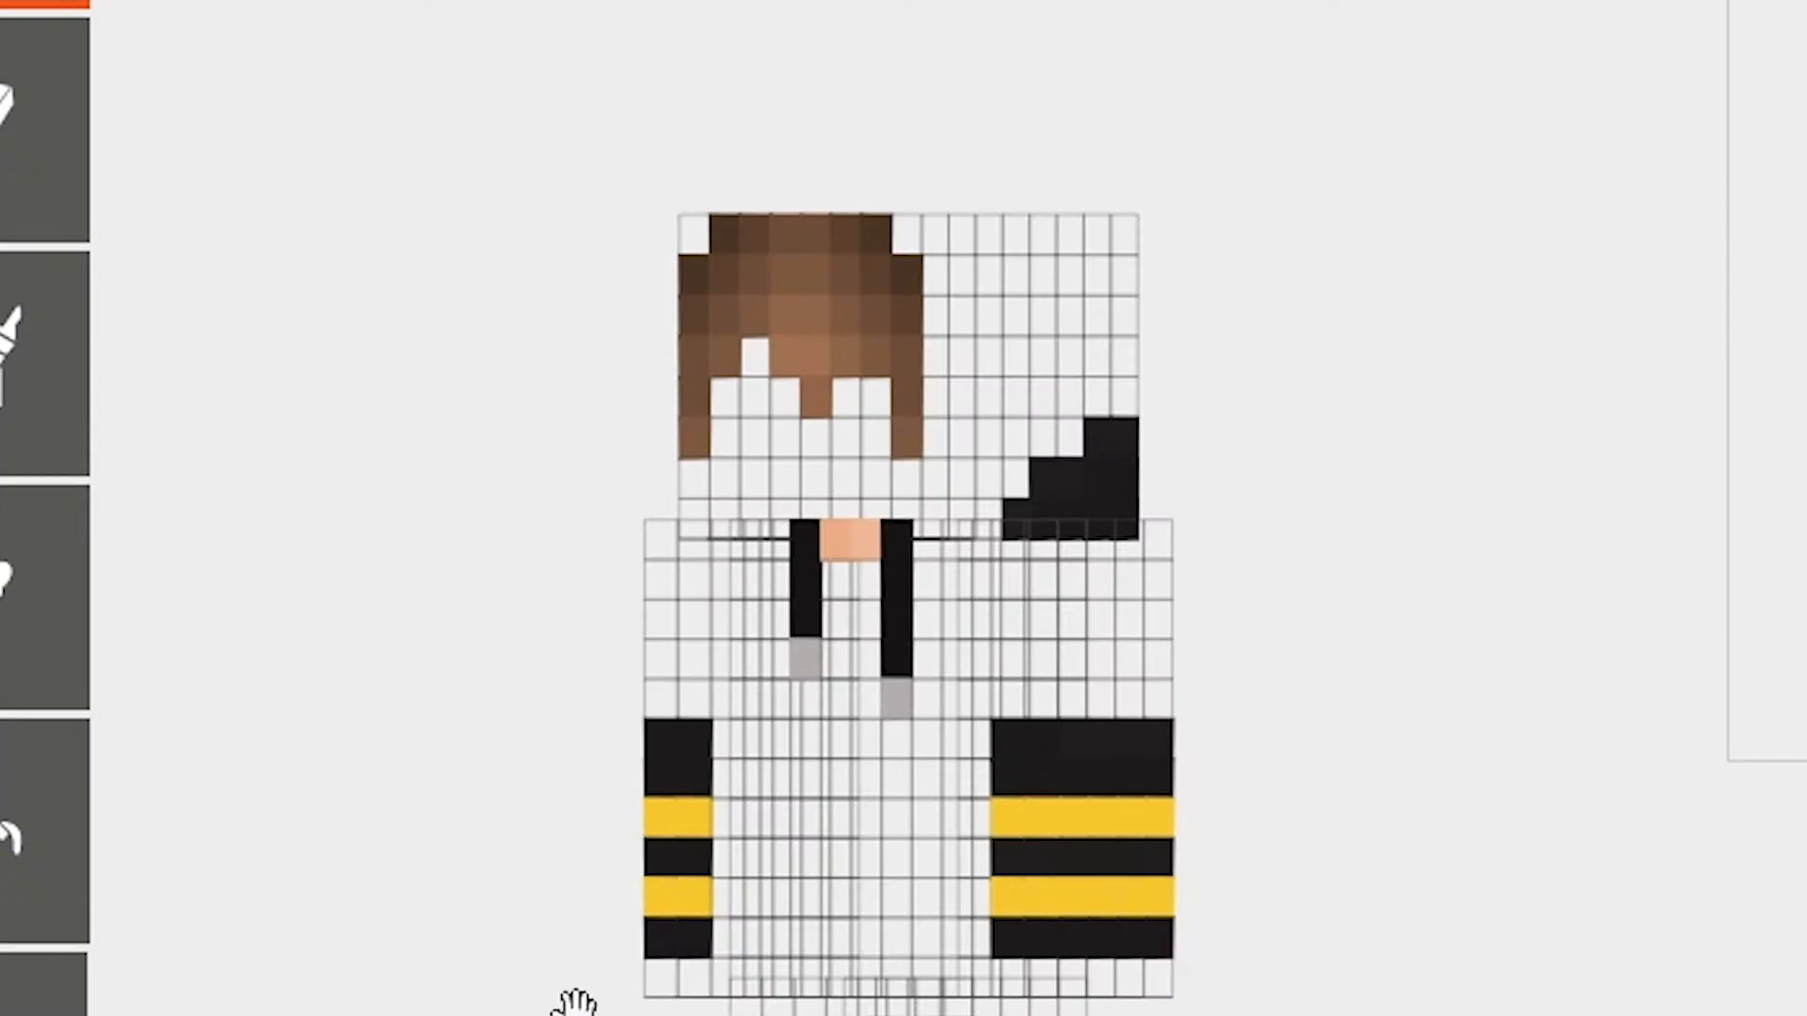
left_click_drag(617, 956, 659, 941)
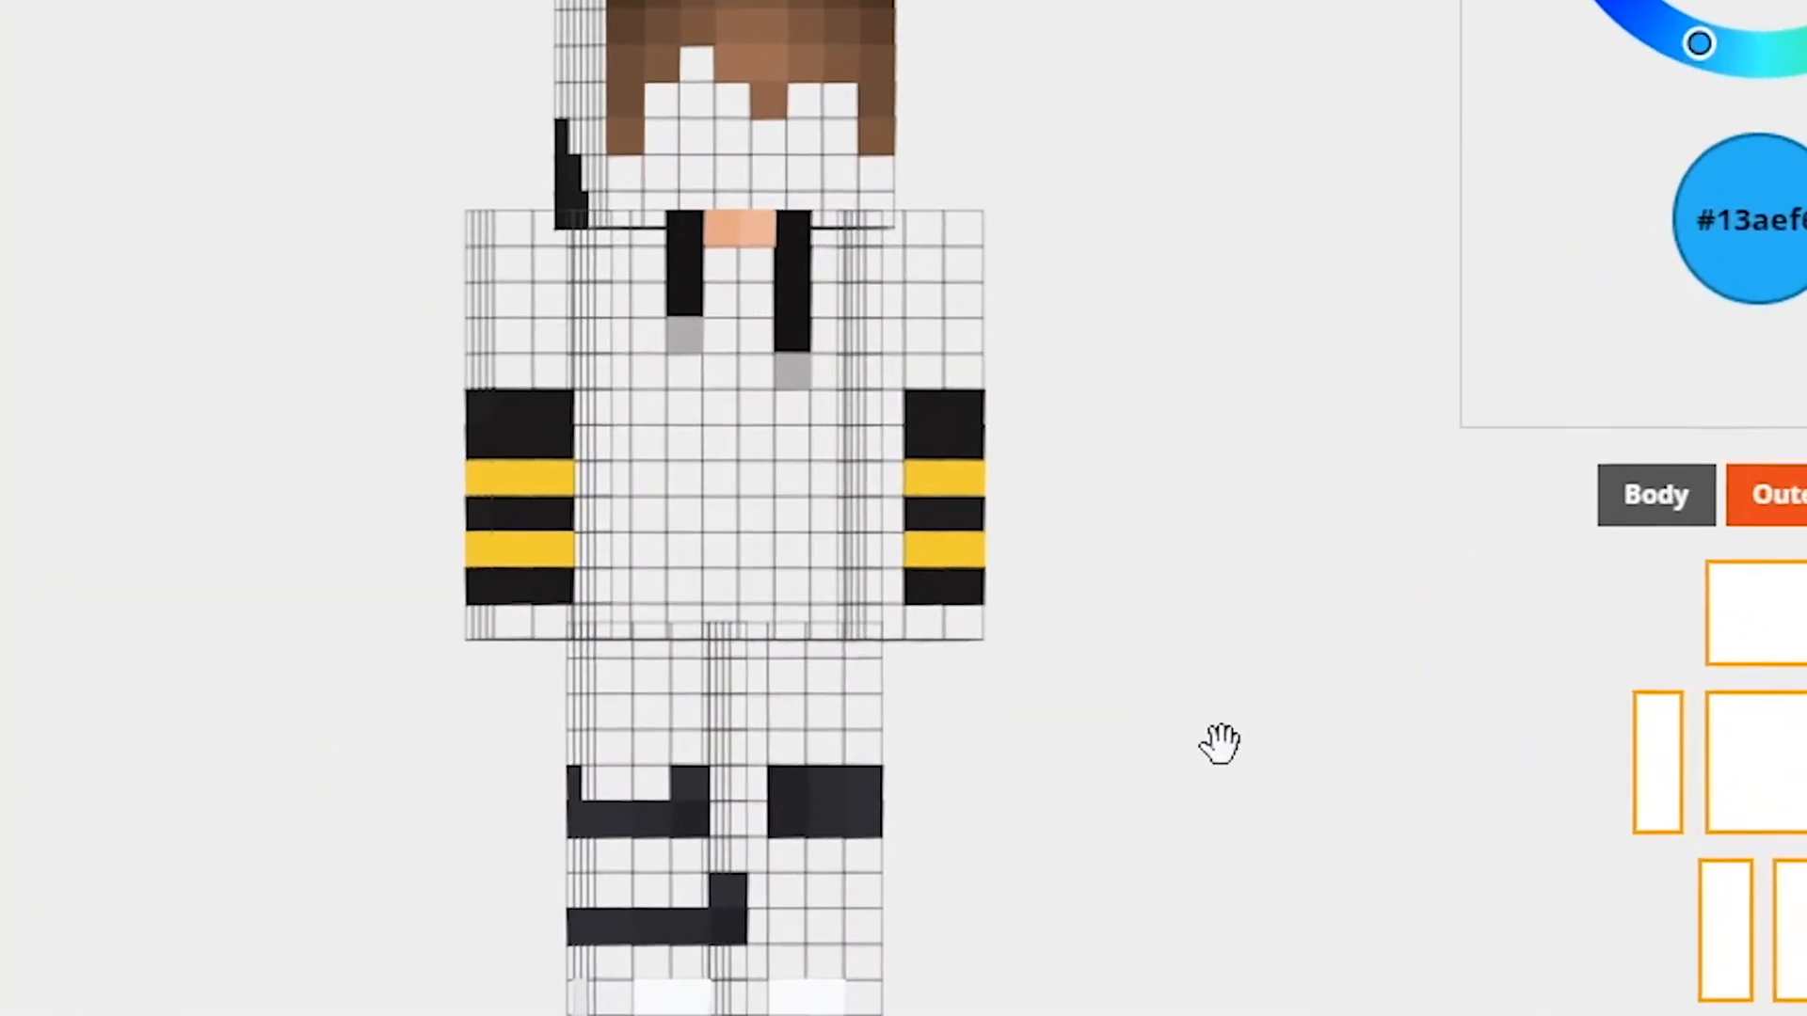
left_click_drag(1056, 602, 893, 461)
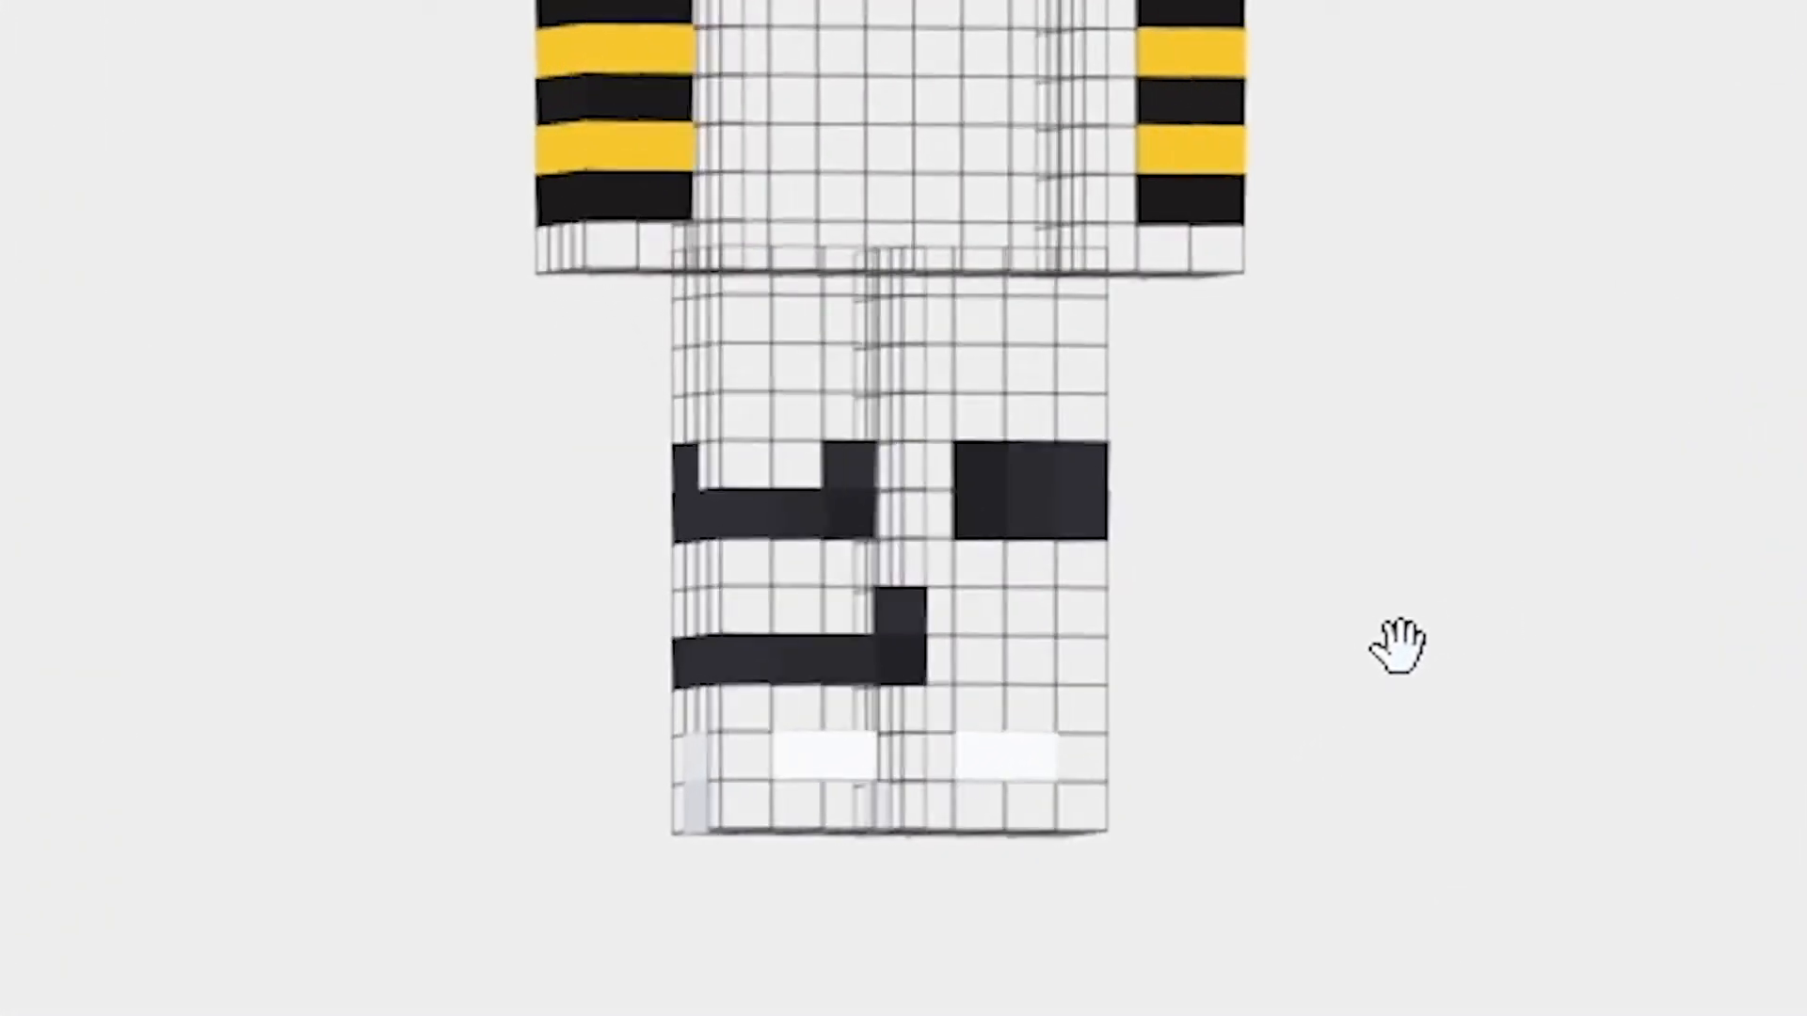
left_click_drag(1397, 645, 1703, 555)
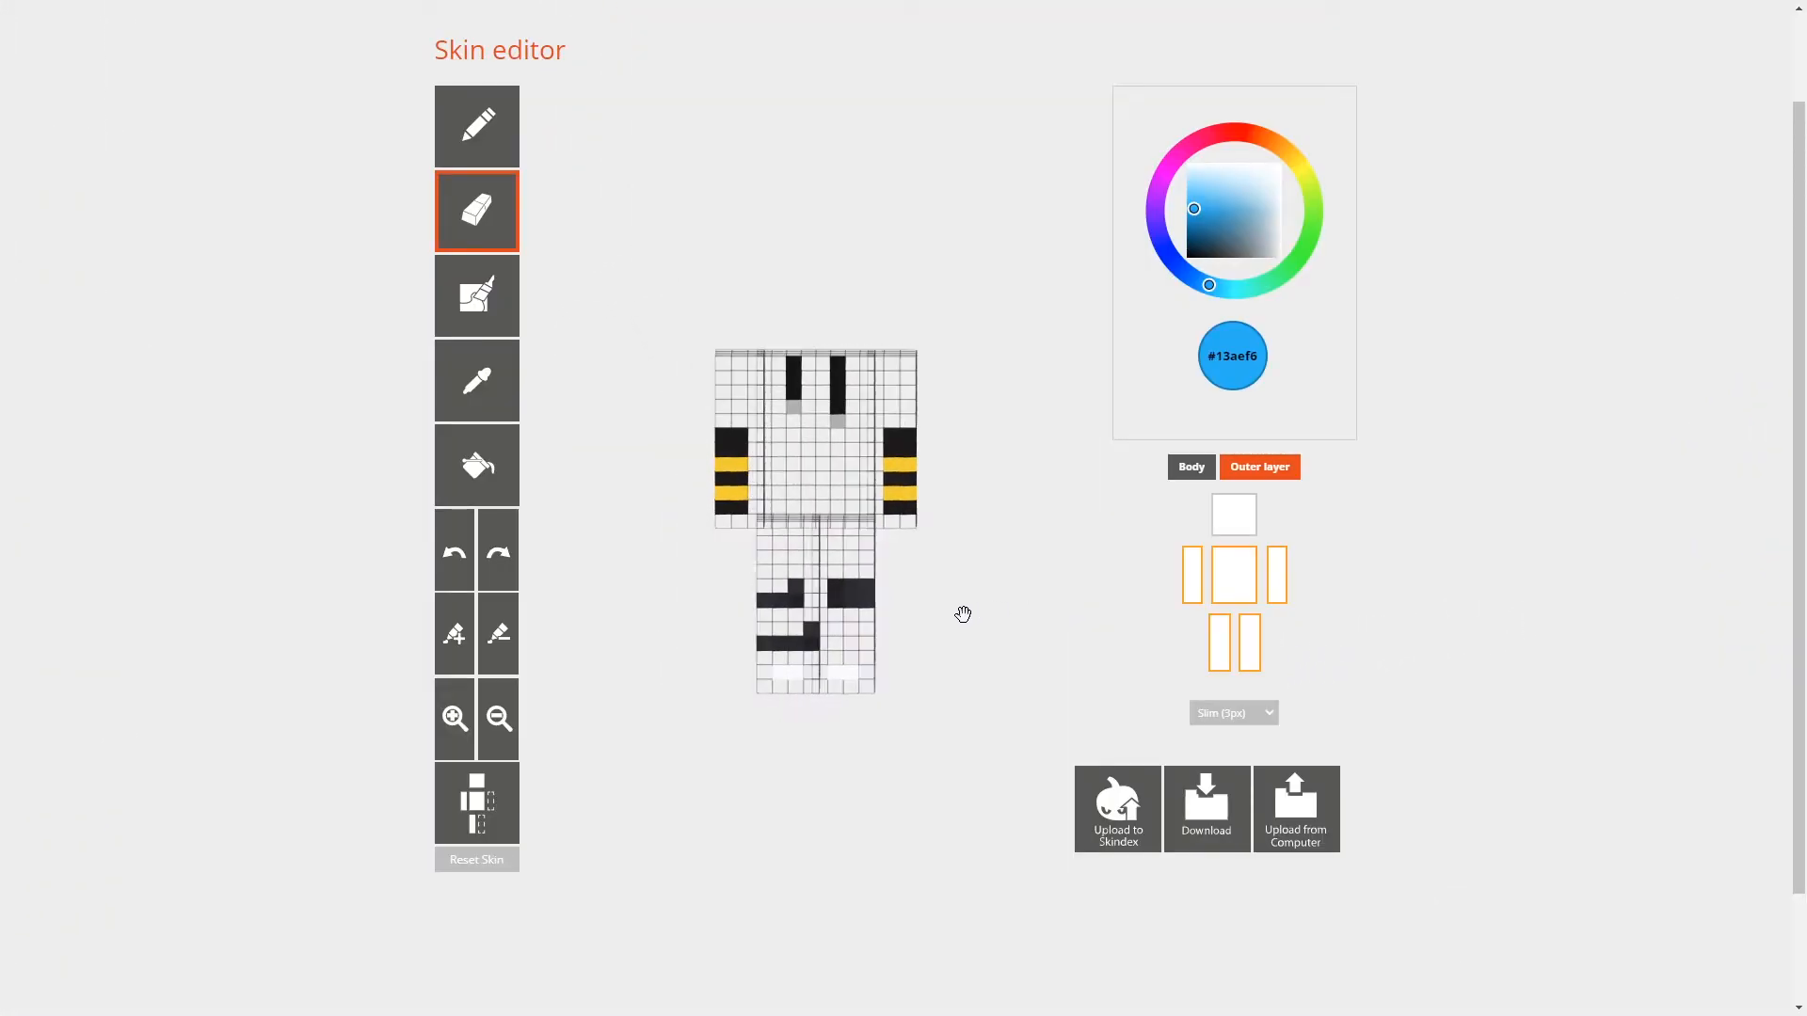
left_click_drag(963, 614, 1004, 596)
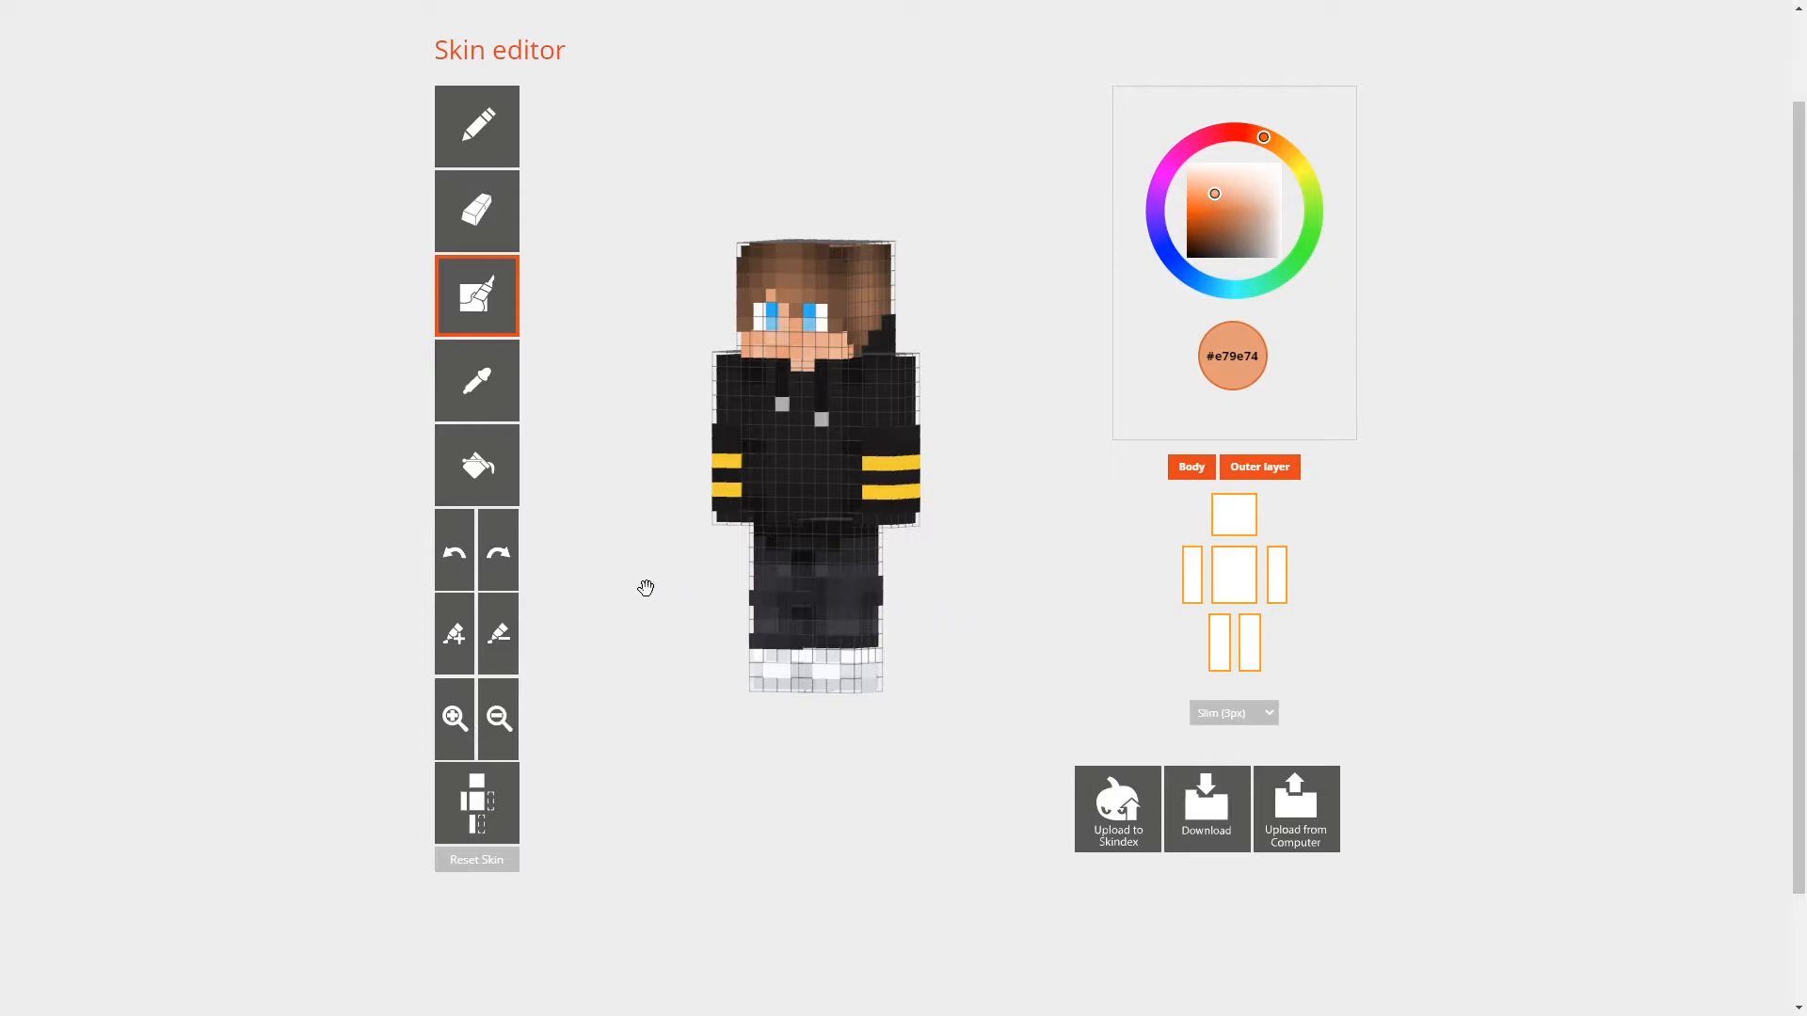
Step: With the body layer hidden, turn on mirrored painting and set the pencil colour to red #ff240f
left_click(1192, 469)
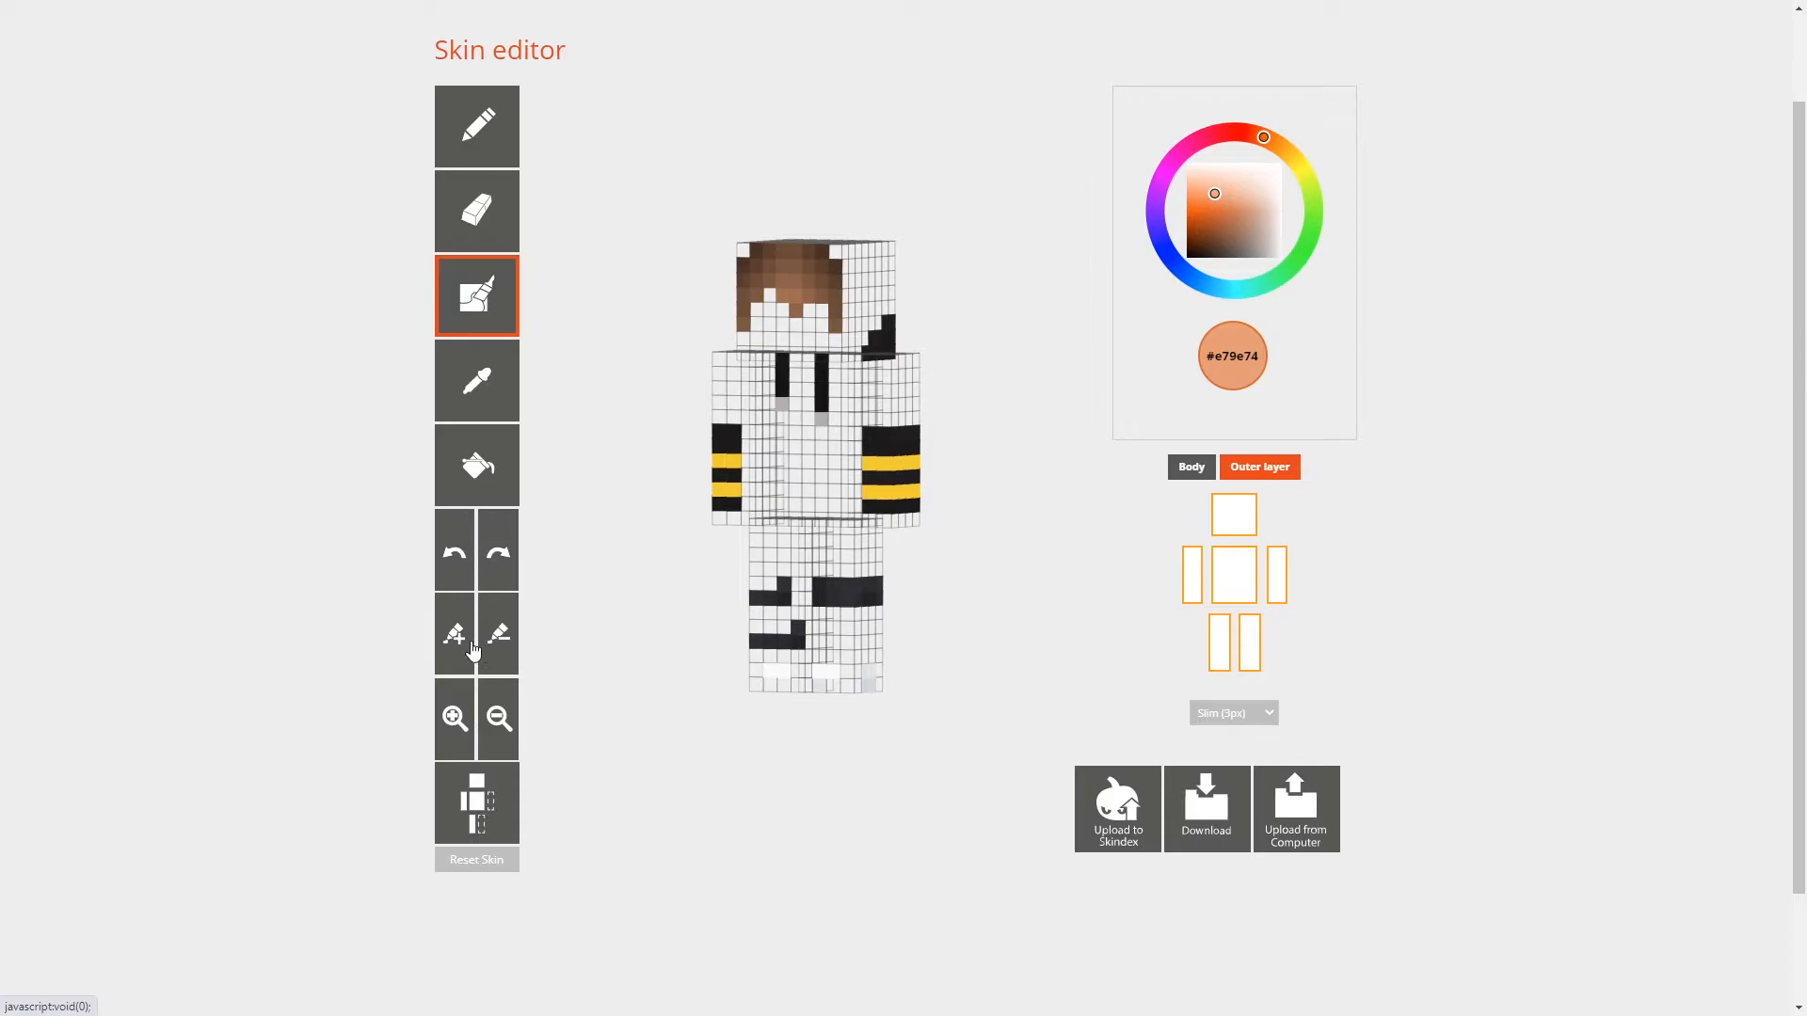
left_click(477, 825)
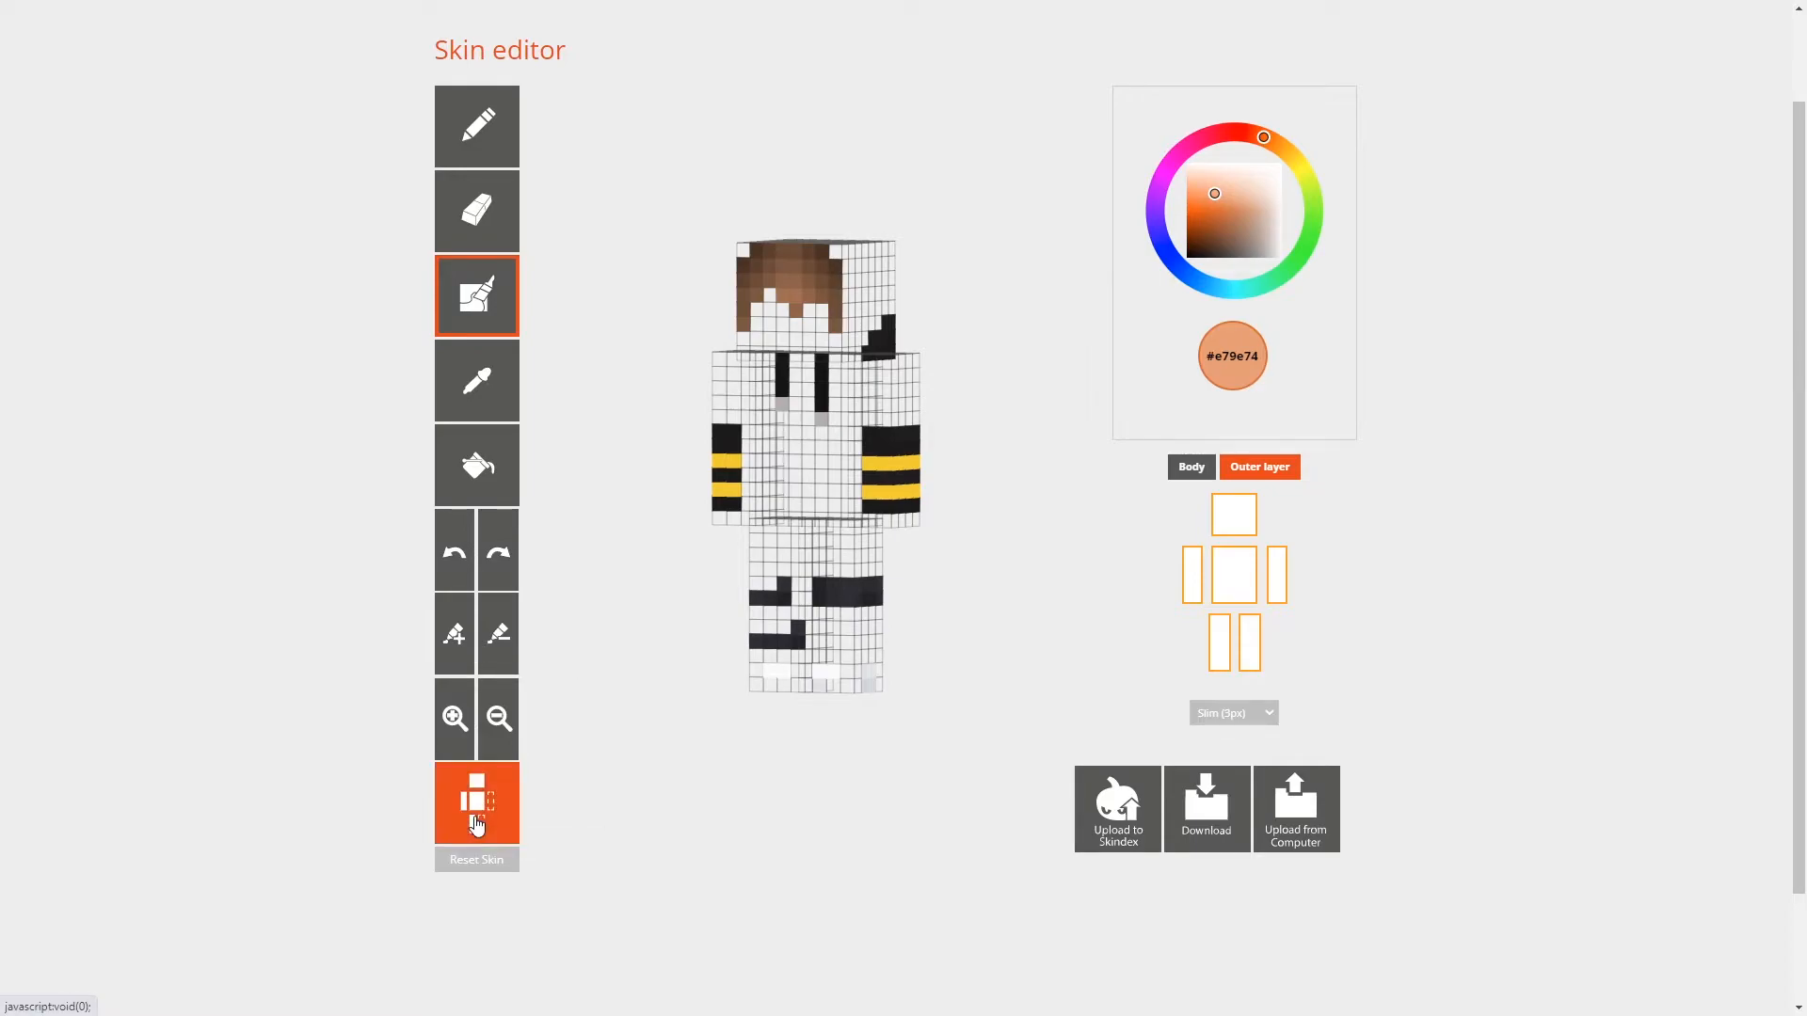
left_click(473, 143)
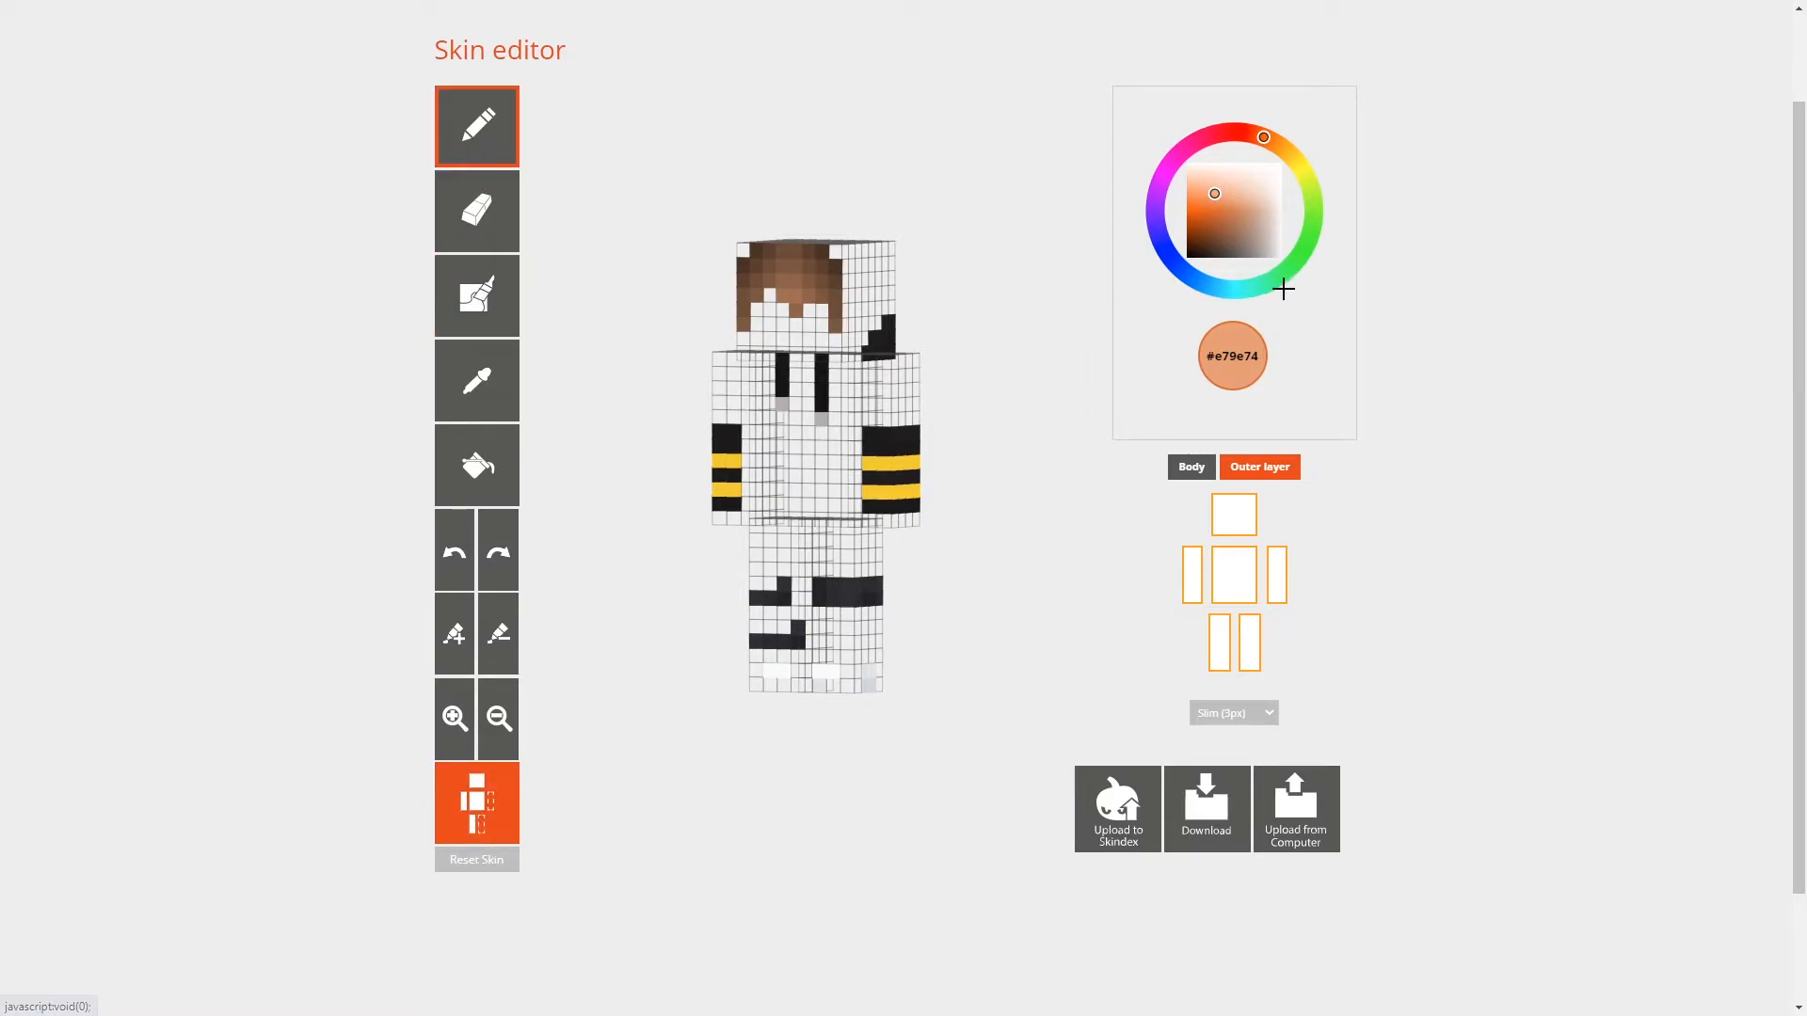
left_click_drag(1265, 137, 1232, 128)
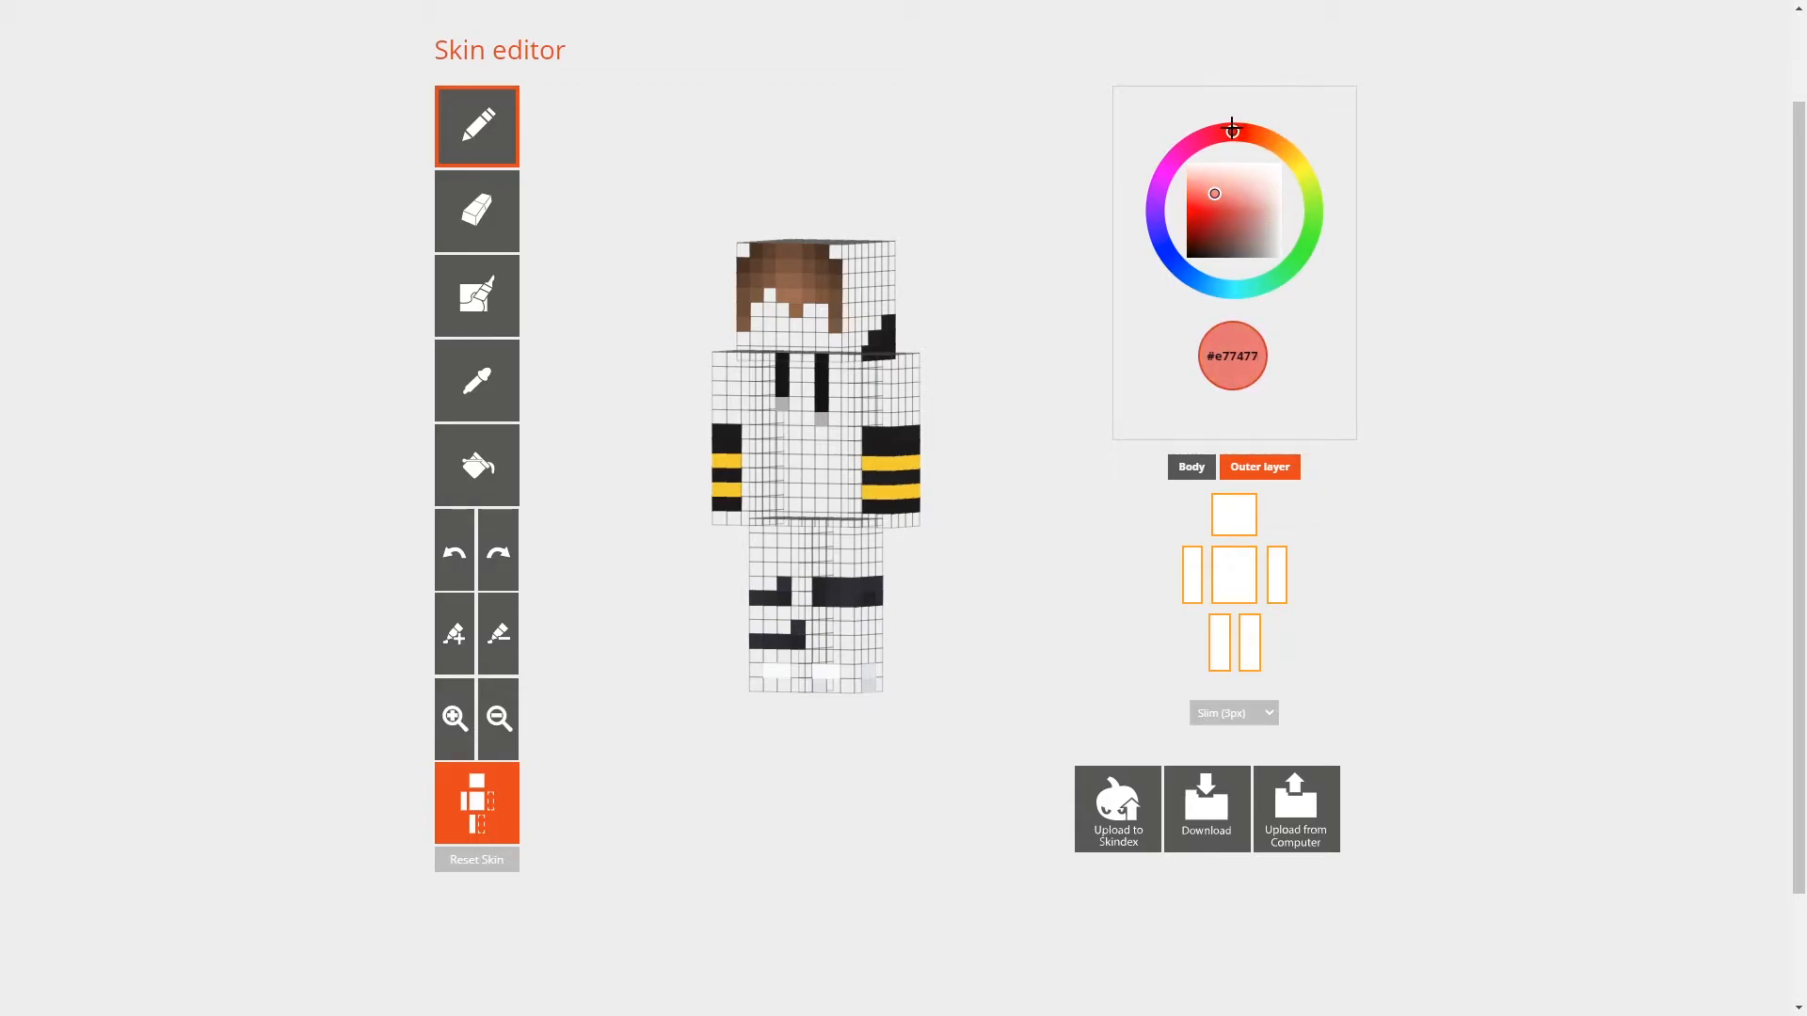
left_click_drag(1221, 128, 1227, 129)
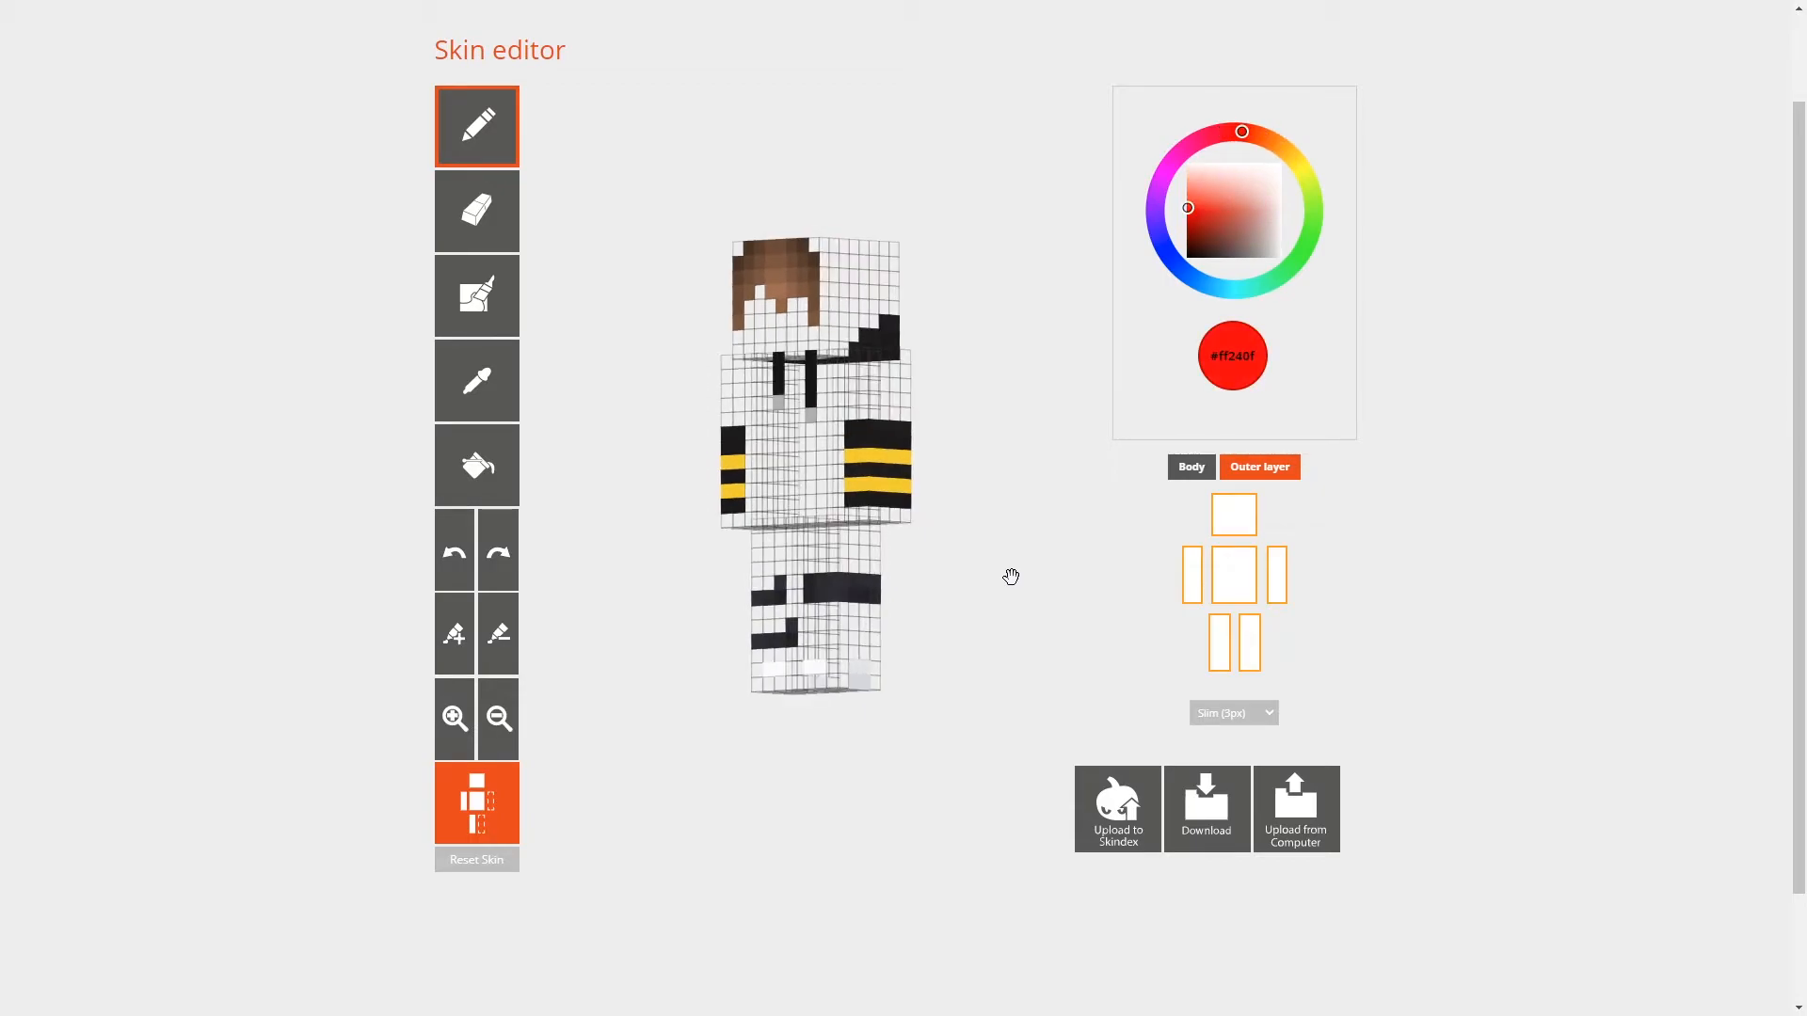
Step: Paint the yellow sleeve stripes red #ff240f all around both arms on the outer layer, and show the body layer again
left_click_drag(1008, 577, 1041, 590)
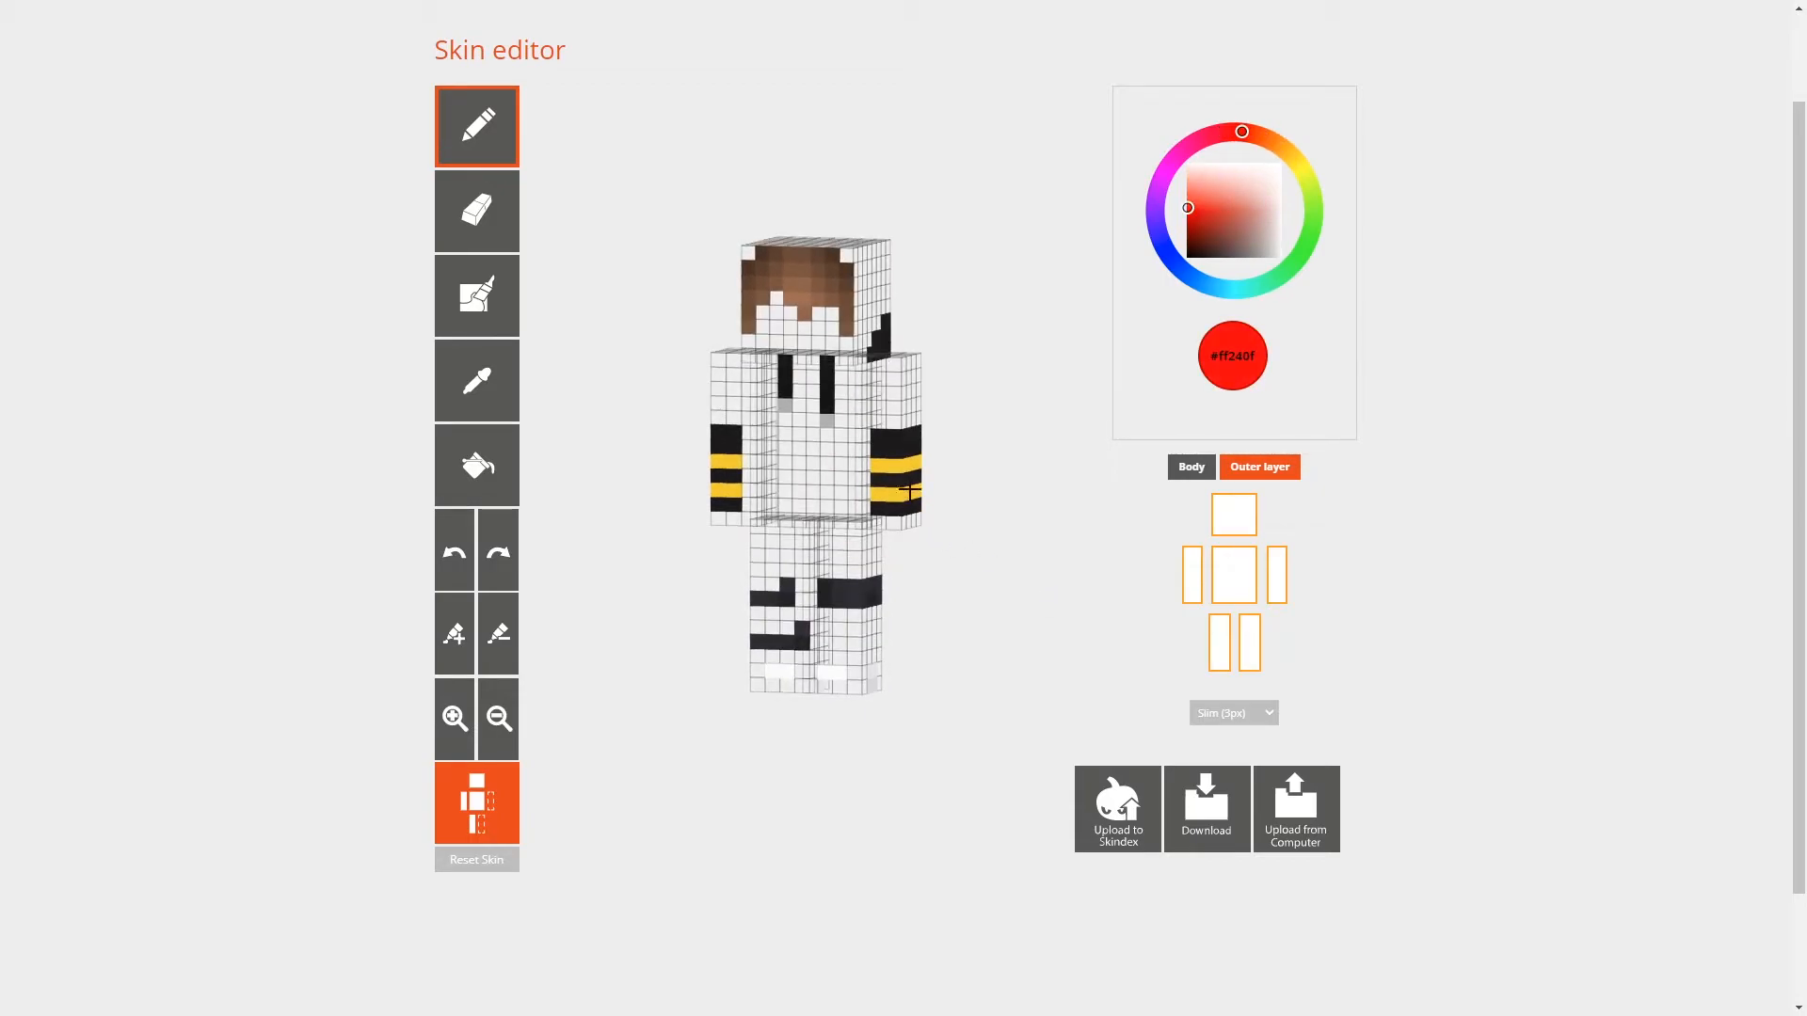
left_click_drag(876, 466, 906, 464)
left_click_drag(1003, 504, 929, 494)
mouse_move(862, 470)
left_mouse_down()
mouse_move(894, 468)
mouse_move(767, 476)
mouse_move(740, 499)
mouse_move(883, 570)
left_mouse_up()
left_click_drag(873, 501, 901, 496)
left_click_drag(959, 570, 911, 555)
left_click_drag(829, 490, 871, 489)
left_click_drag(951, 584, 885, 591)
left_click_drag(1017, 577, 885, 668)
left_click(1190, 473)
left_click_drag(1013, 540, 1001, 637)
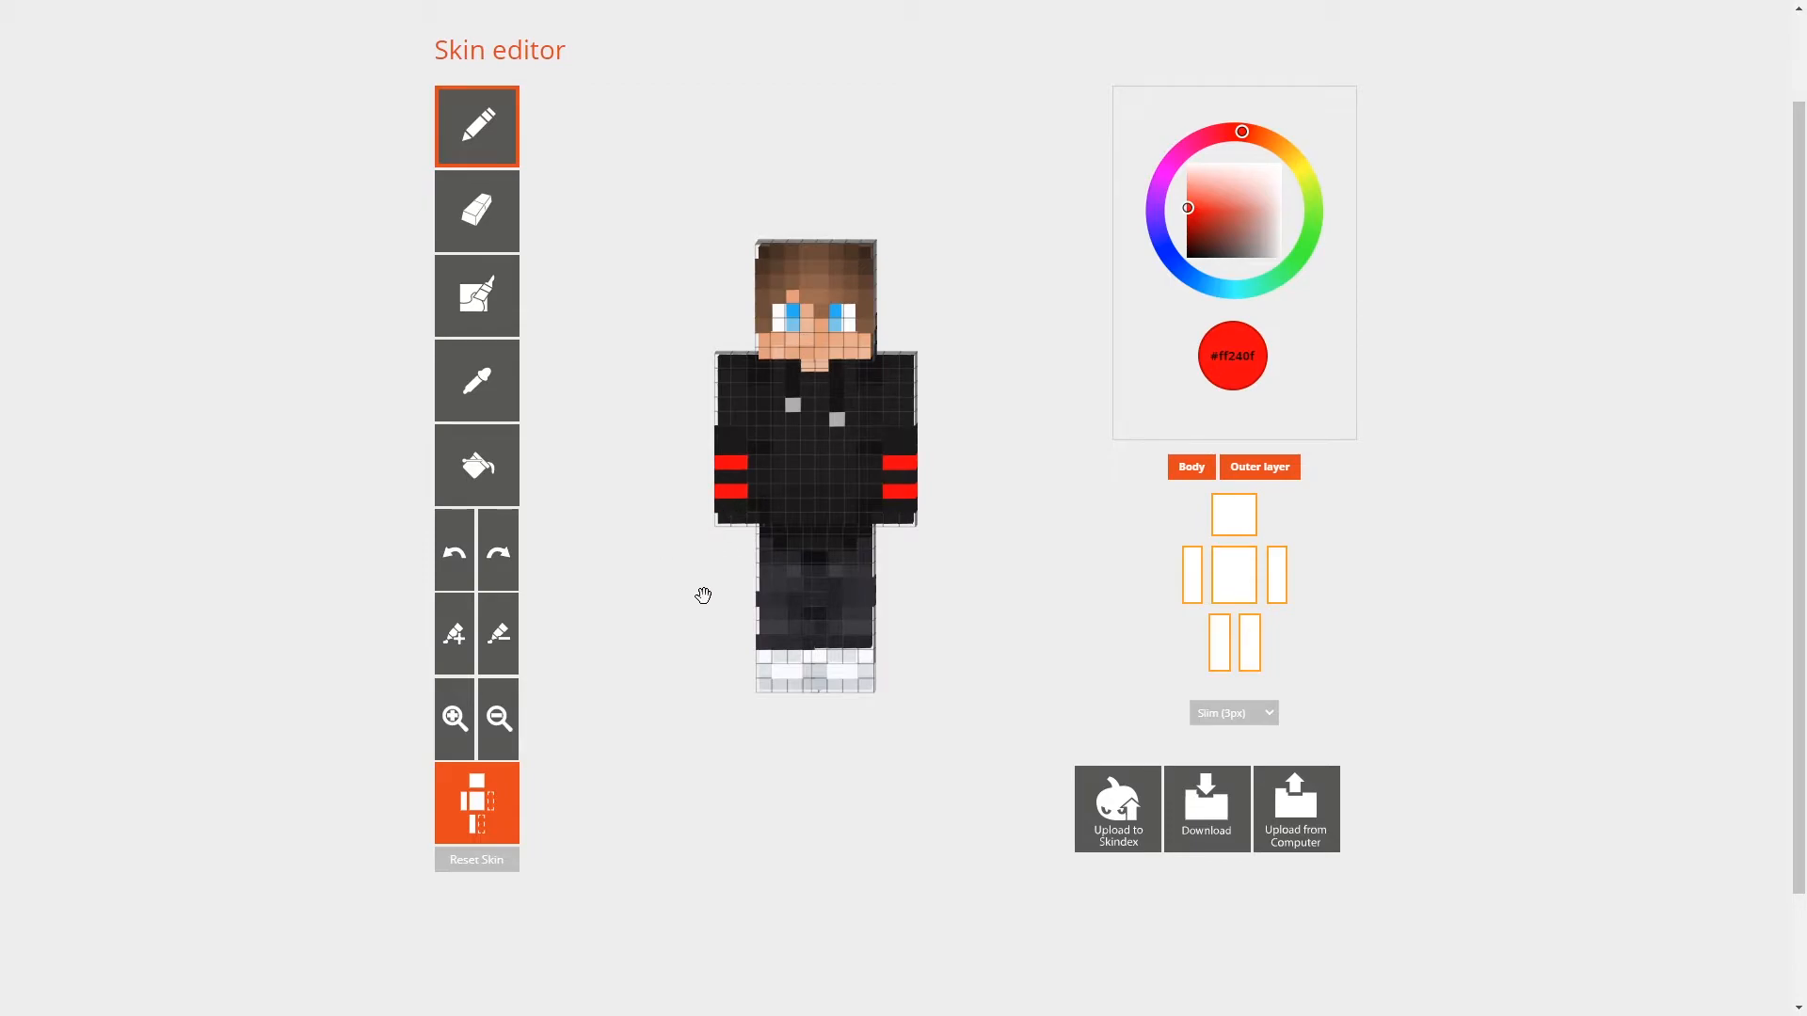
Step: Isolate the two arms and sample the skin tone #efbc9f from the underside of a hand for the varied-tone brush
left_click_drag(1033, 640, 1054, 622)
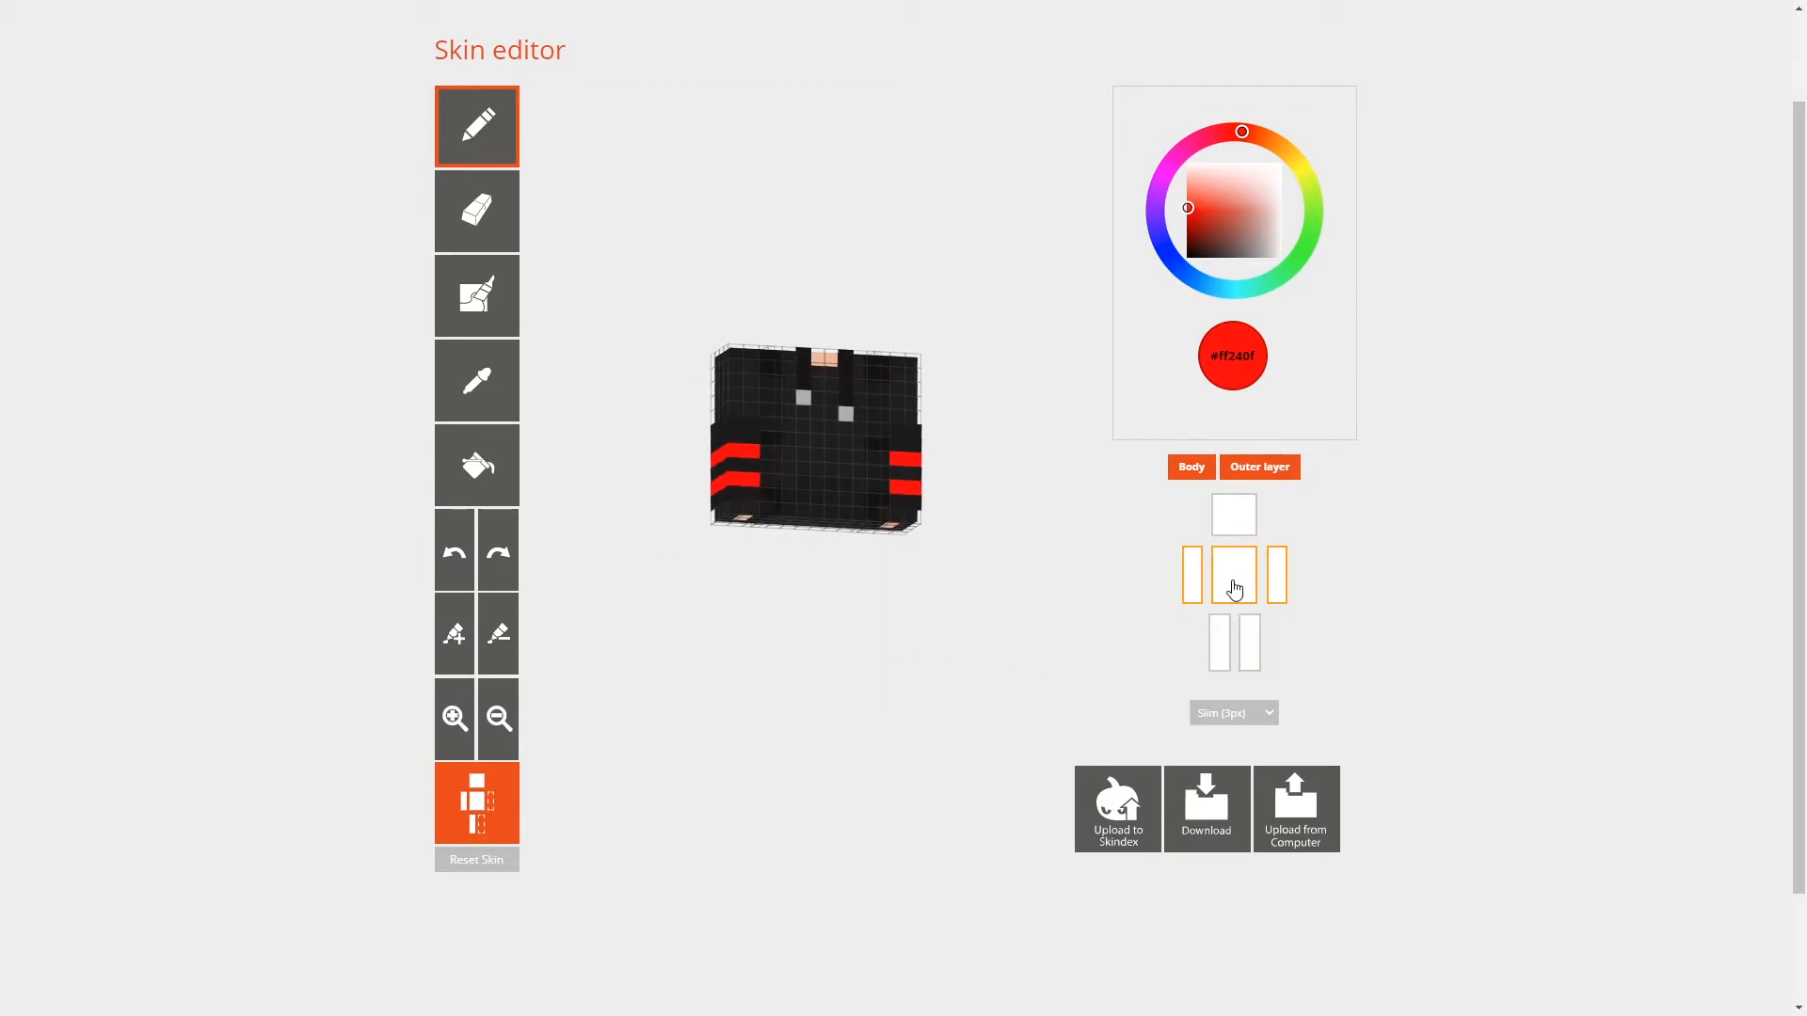
left_click(1235, 590)
left_click(476, 381)
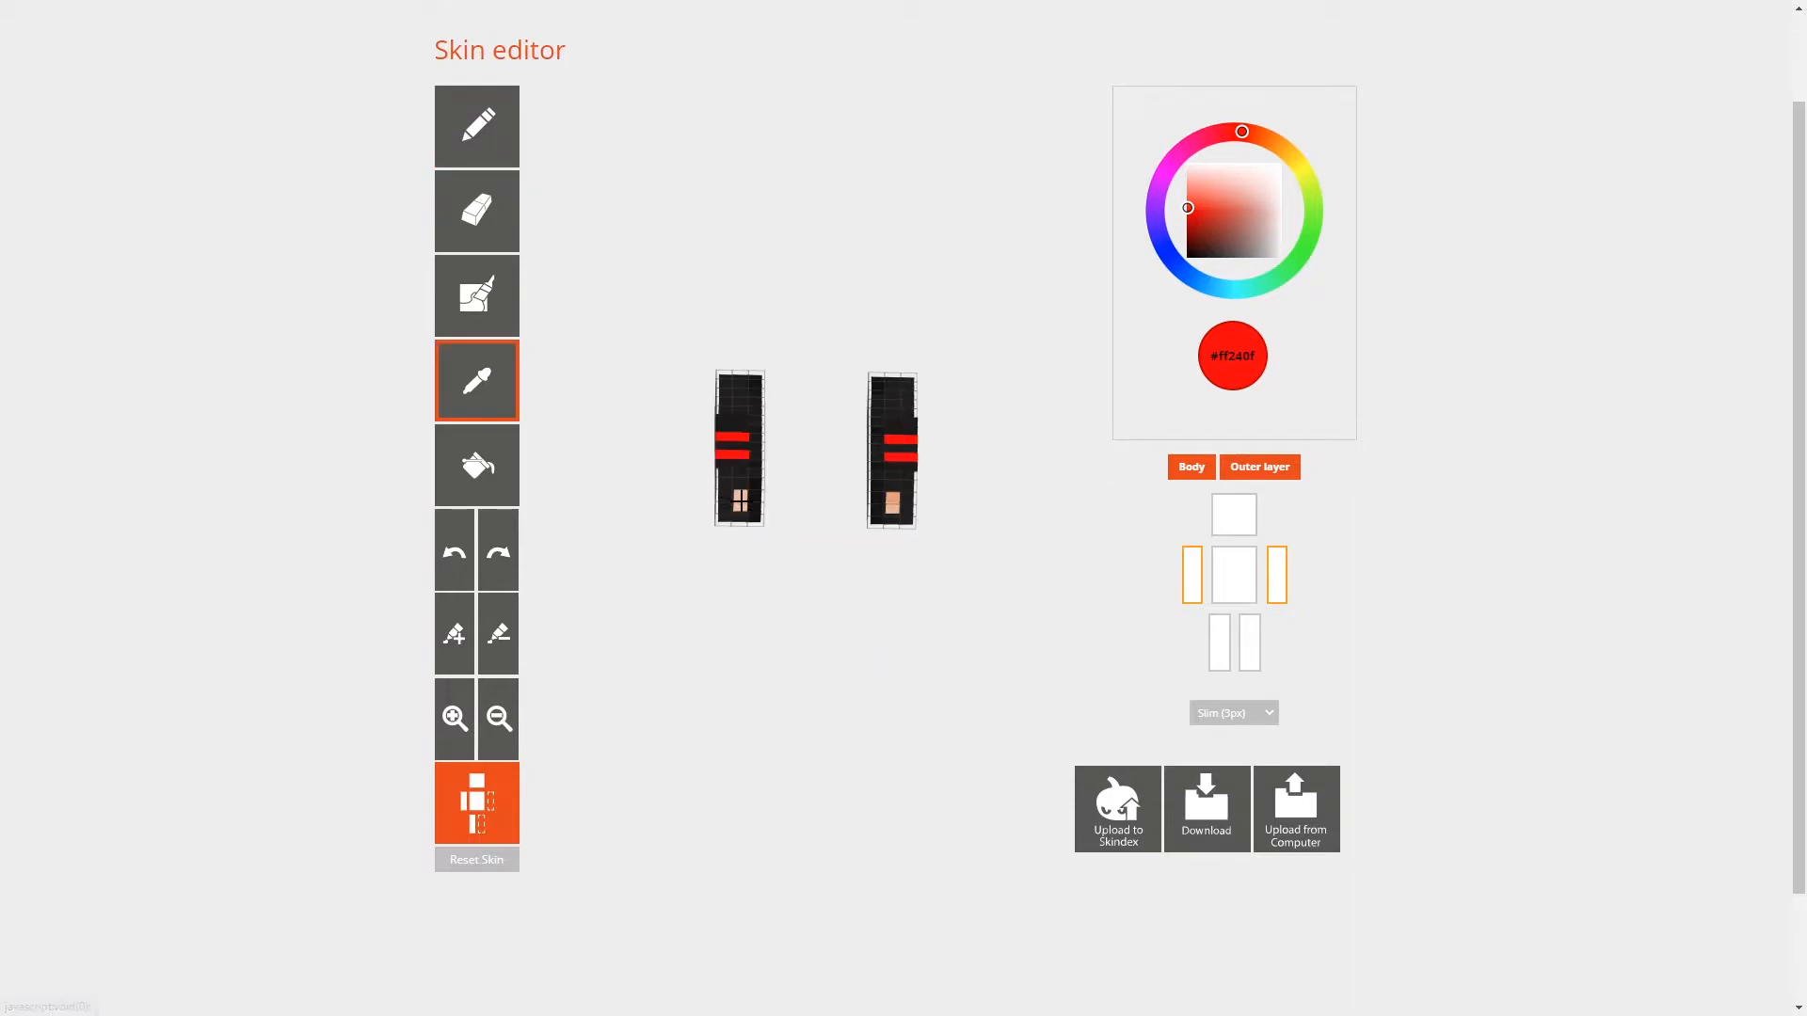
left_click(740, 497)
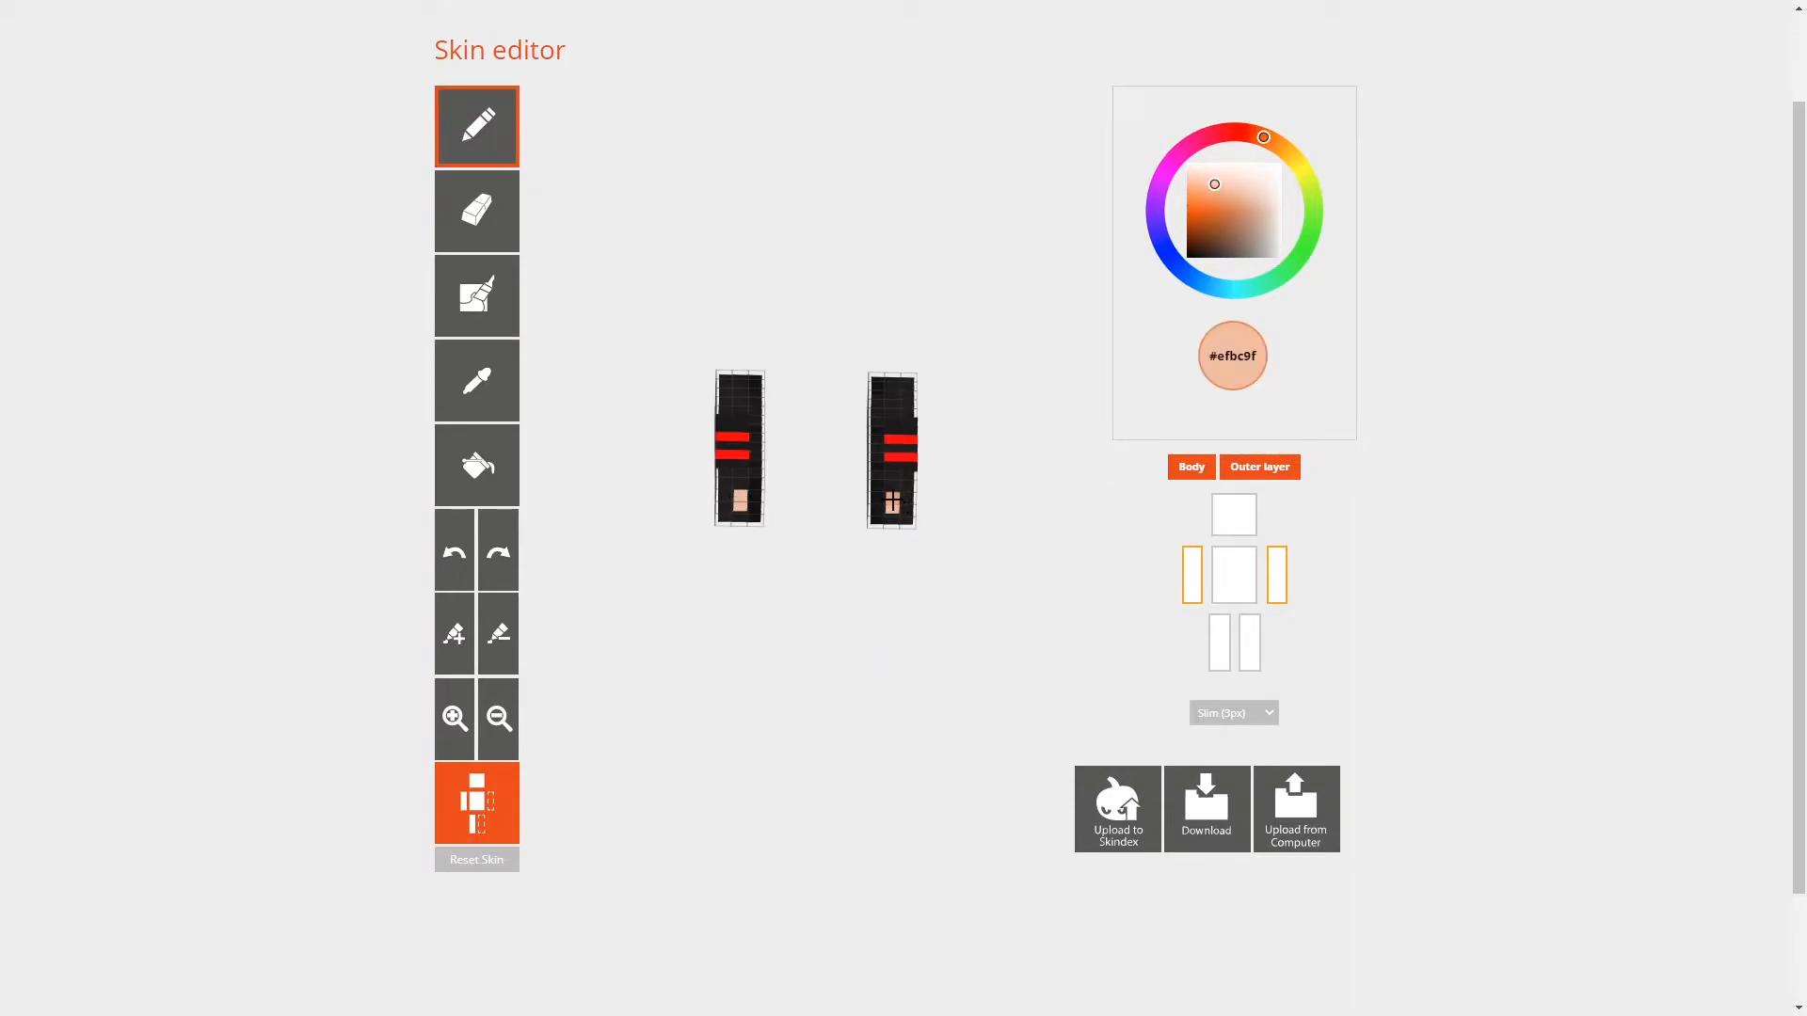
left_click(482, 317)
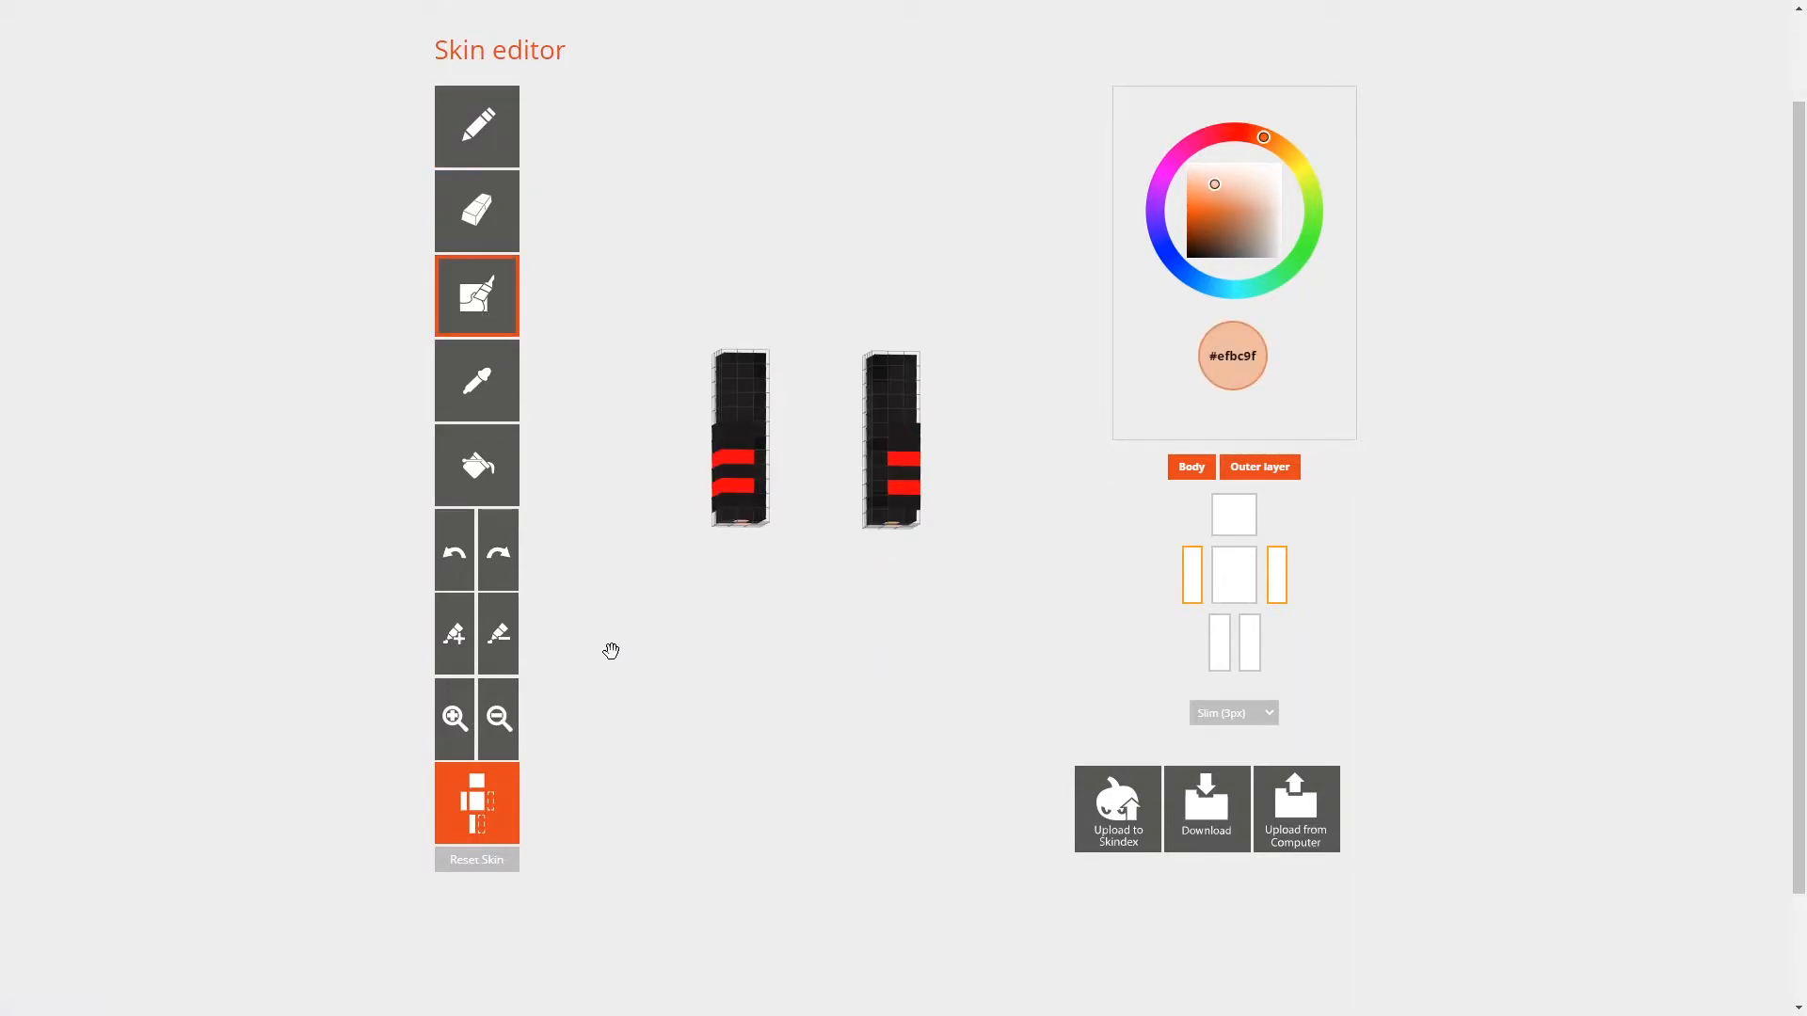
left_click_drag(664, 600, 686, 630)
Step: Hide the outer layer and brush skin tones around the bottom row of pixels of both arms to form the hands
left_click(1259, 467)
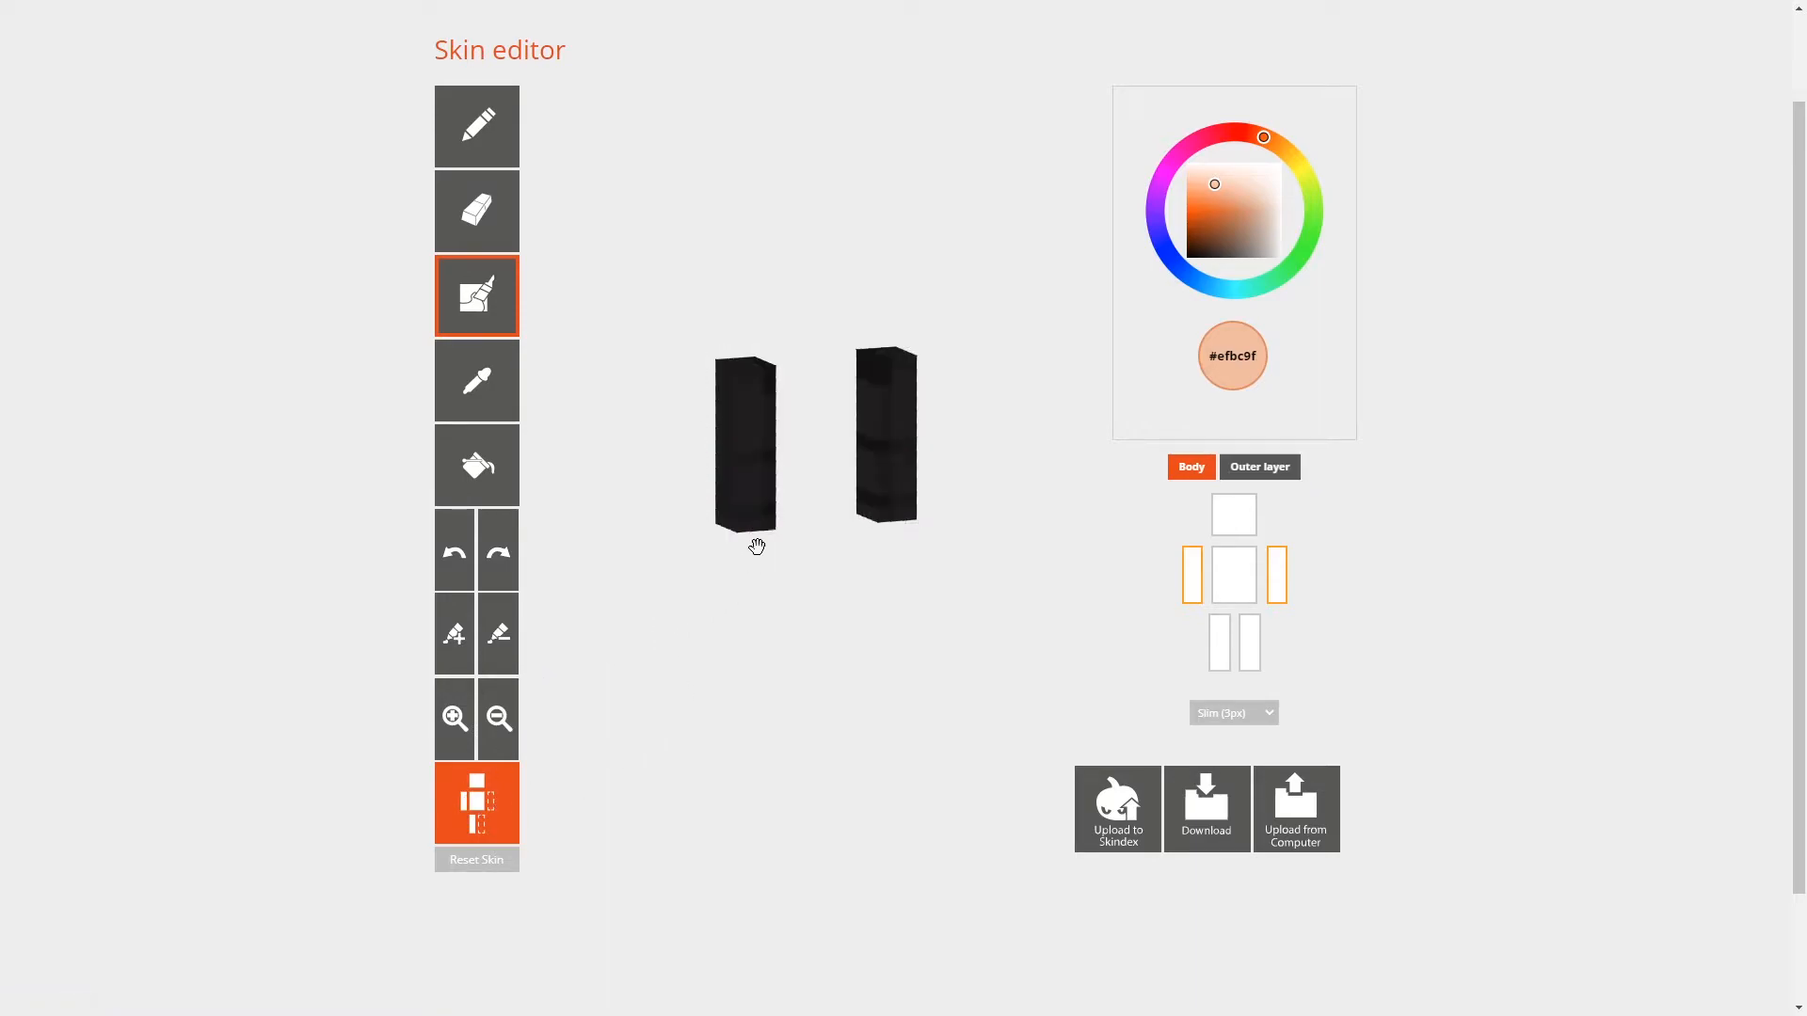
left_click_drag(806, 540, 859, 601)
mouse_move(859, 508)
left_mouse_down()
mouse_move(879, 585)
mouse_move(950, 551)
left_mouse_up()
mouse_move(909, 514)
left_mouse_down()
mouse_move(870, 541)
mouse_move(838, 519)
left_mouse_up()
mouse_move(875, 598)
left_mouse_down()
mouse_move(831, 556)
mouse_move(823, 510)
left_mouse_up()
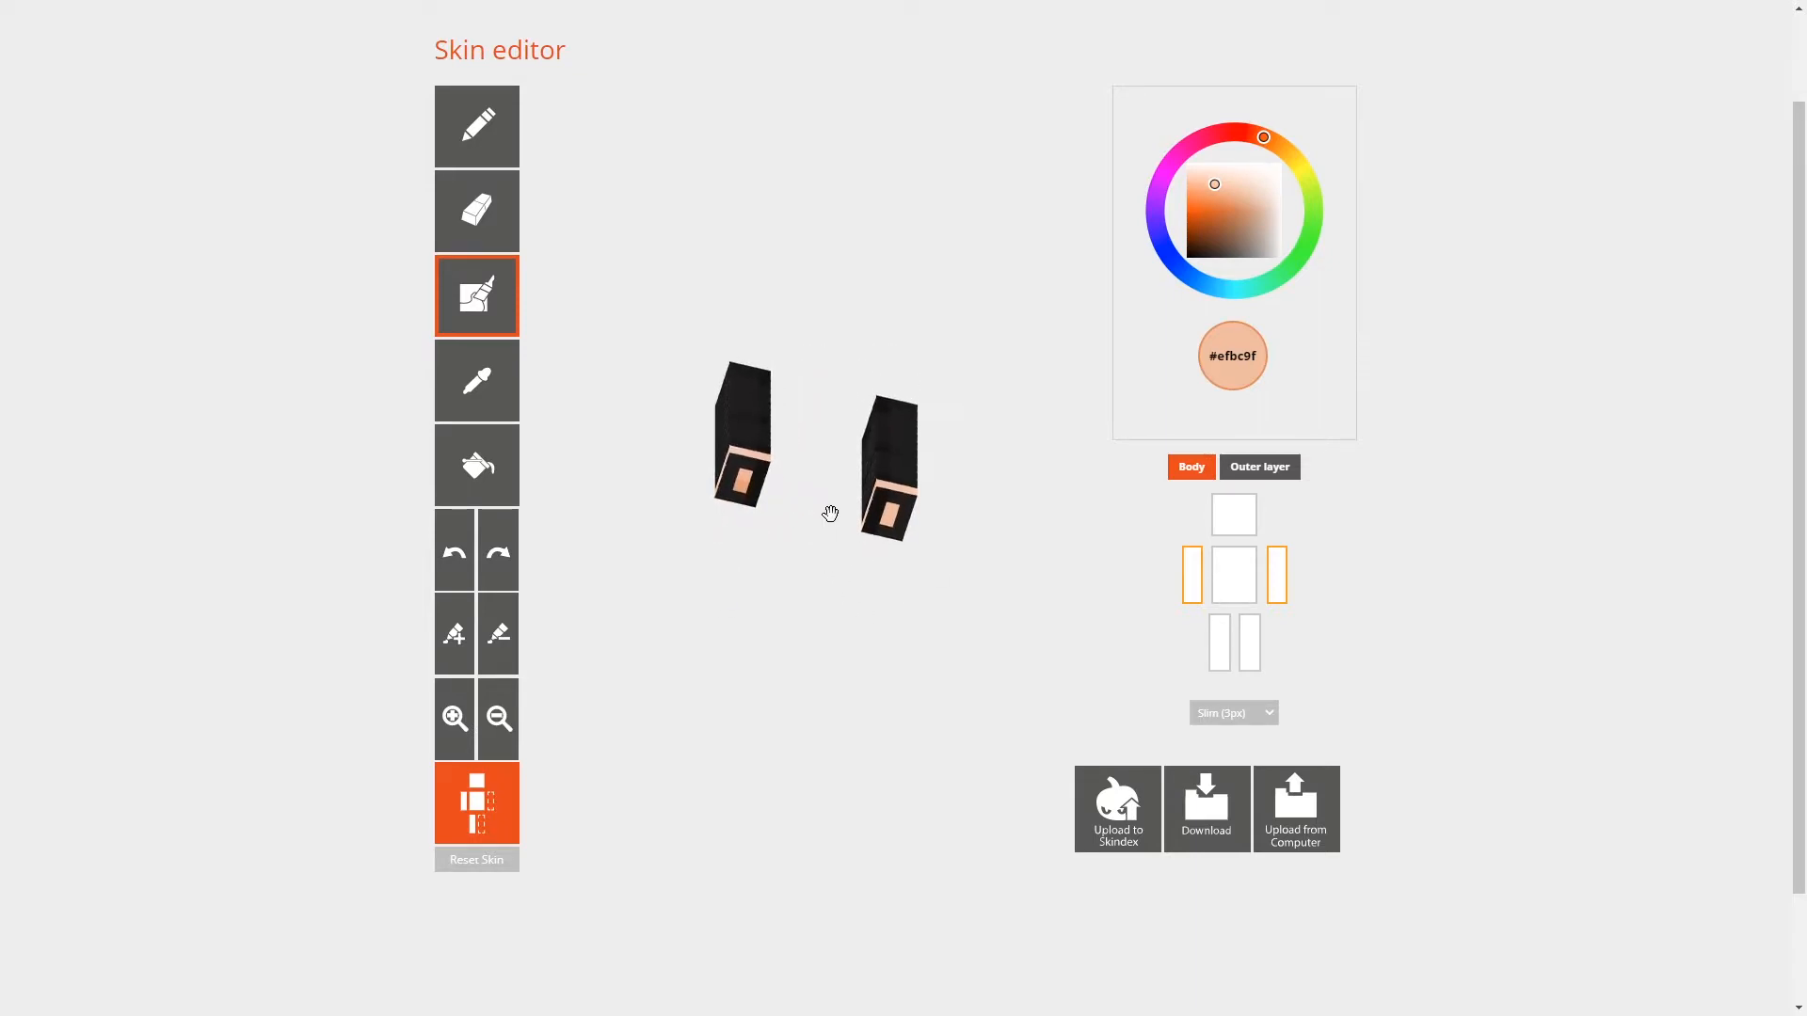
left_click_drag(875, 649, 879, 715)
Step: Show the torso, legs, head and outer layer again and check the new hands on the complete skin
left_click(1234, 574)
left_click(1218, 643)
left_click(1249, 643)
left_click(1234, 515)
left_click(1268, 468)
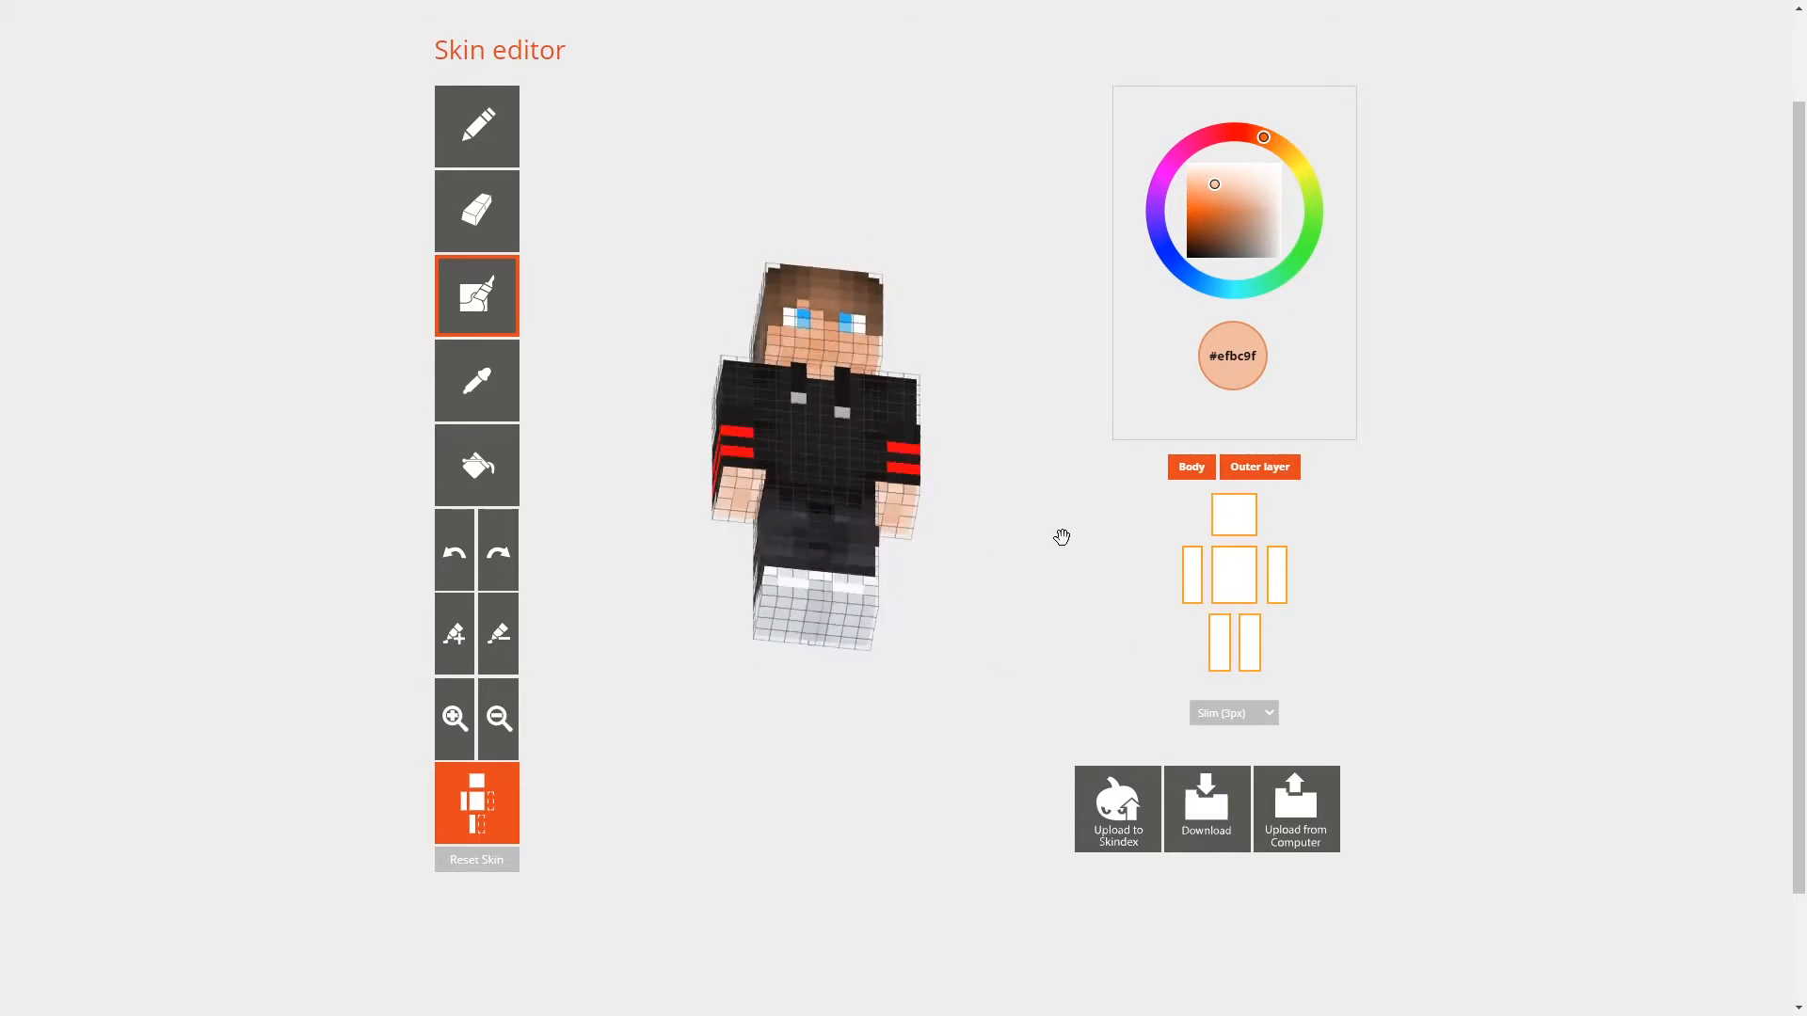
left_click_drag(651, 609, 690, 593)
mouse_move(1063, 659)
left_mouse_down()
mouse_move(895, 520)
mouse_move(794, 524)
mouse_move(941, 675)
mouse_move(1061, 653)
left_mouse_up()
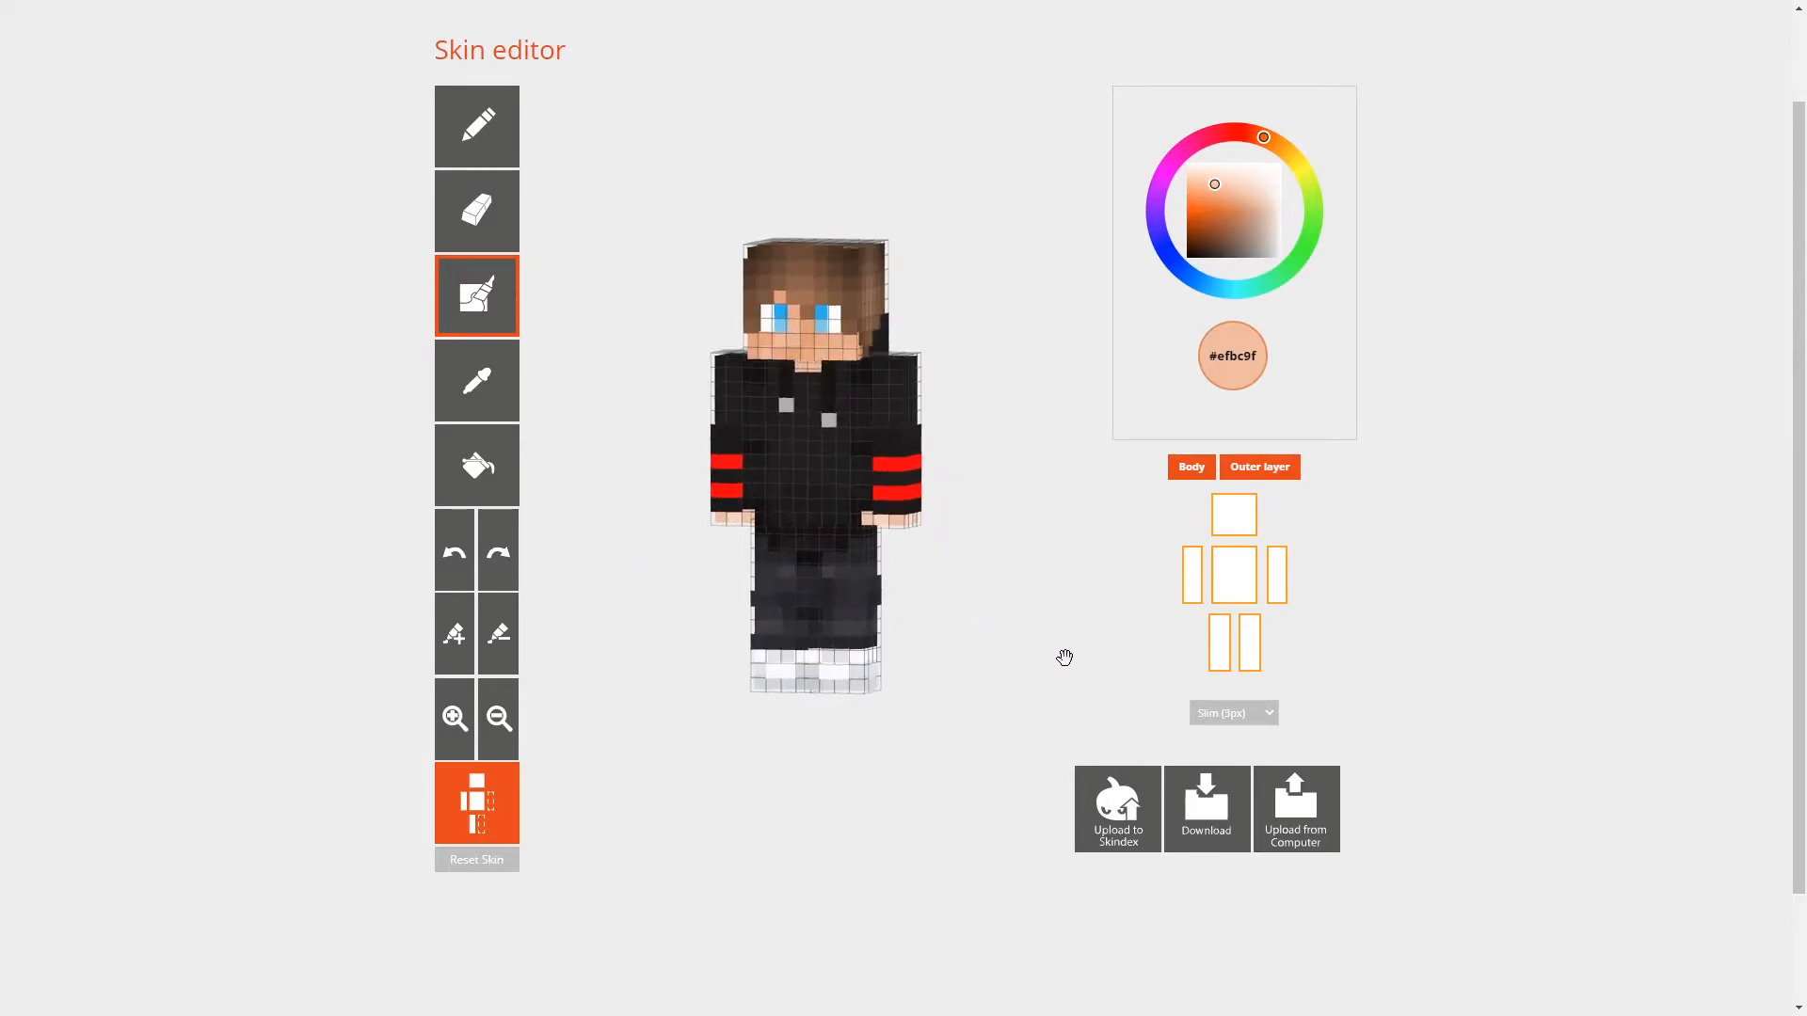
Step: Isolate the legs by hiding the arms, torso, head and outer layer, and inspect the trousers from front and back
left_click(1196, 580)
left_click(1234, 576)
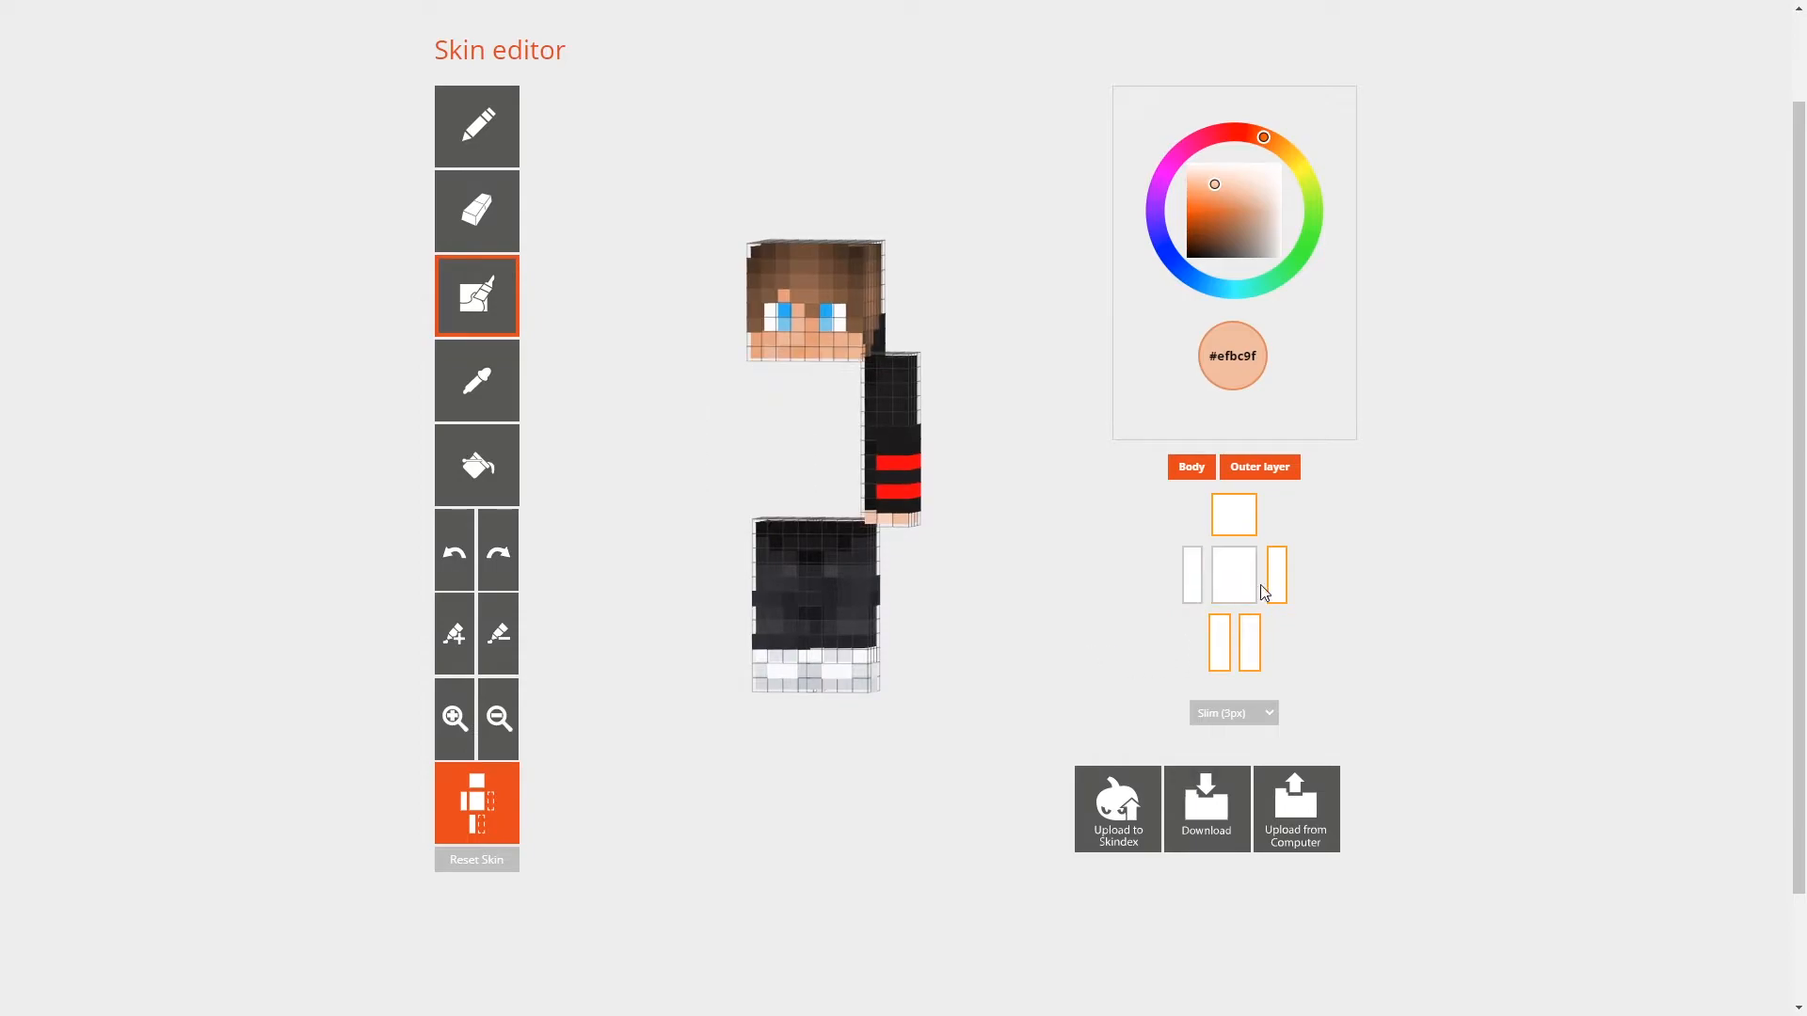
left_click(1277, 576)
left_click(1234, 515)
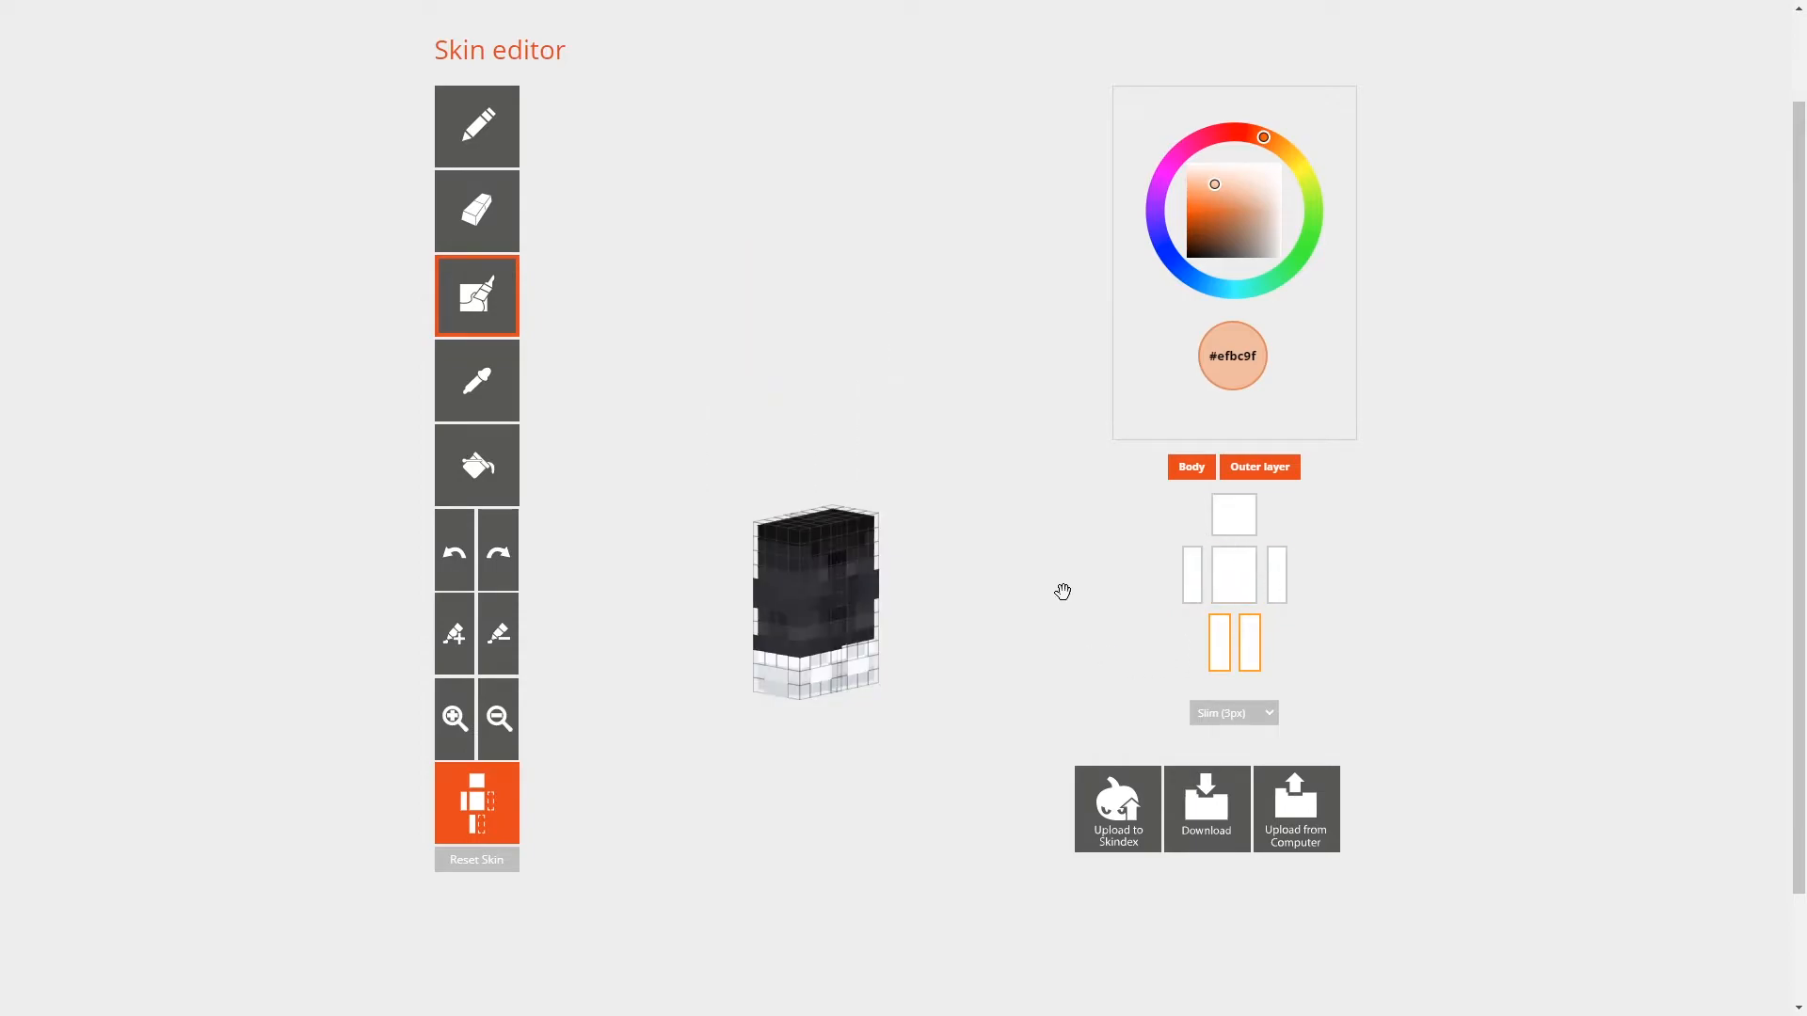
left_click(1262, 469)
left_click_drag(763, 487, 759, 487)
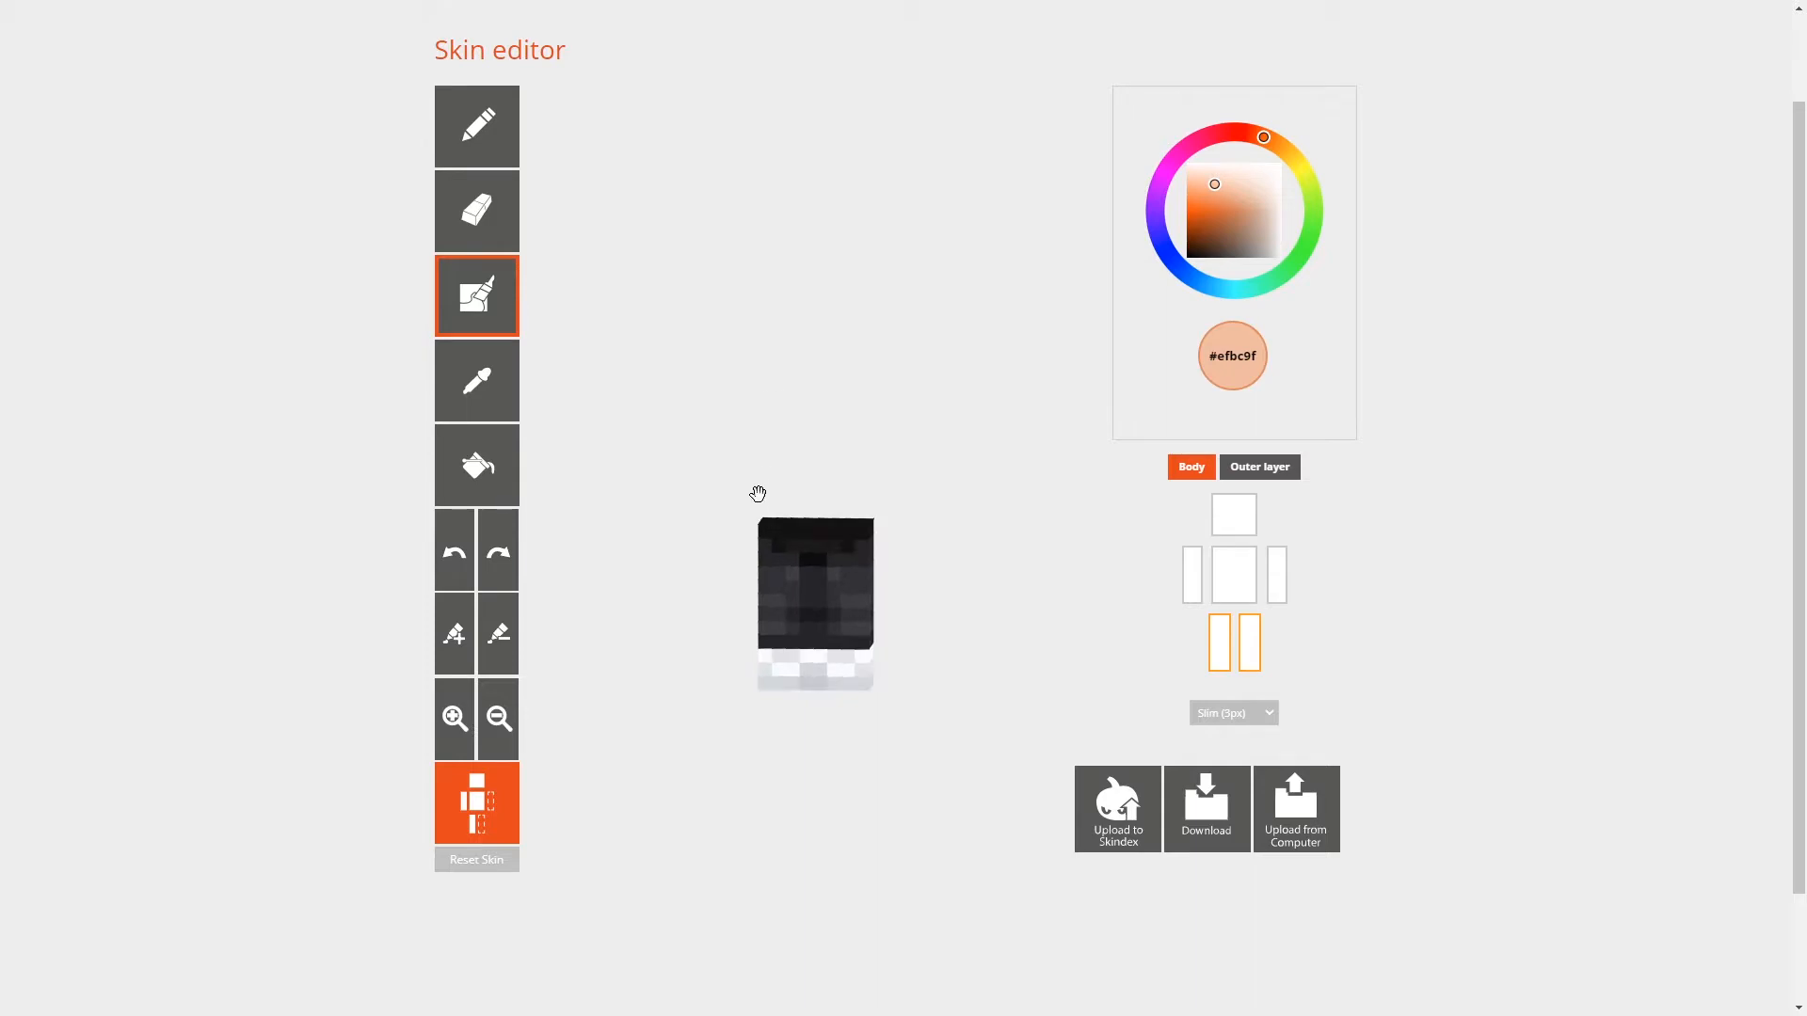
left_click_drag(1033, 664, 697, 606)
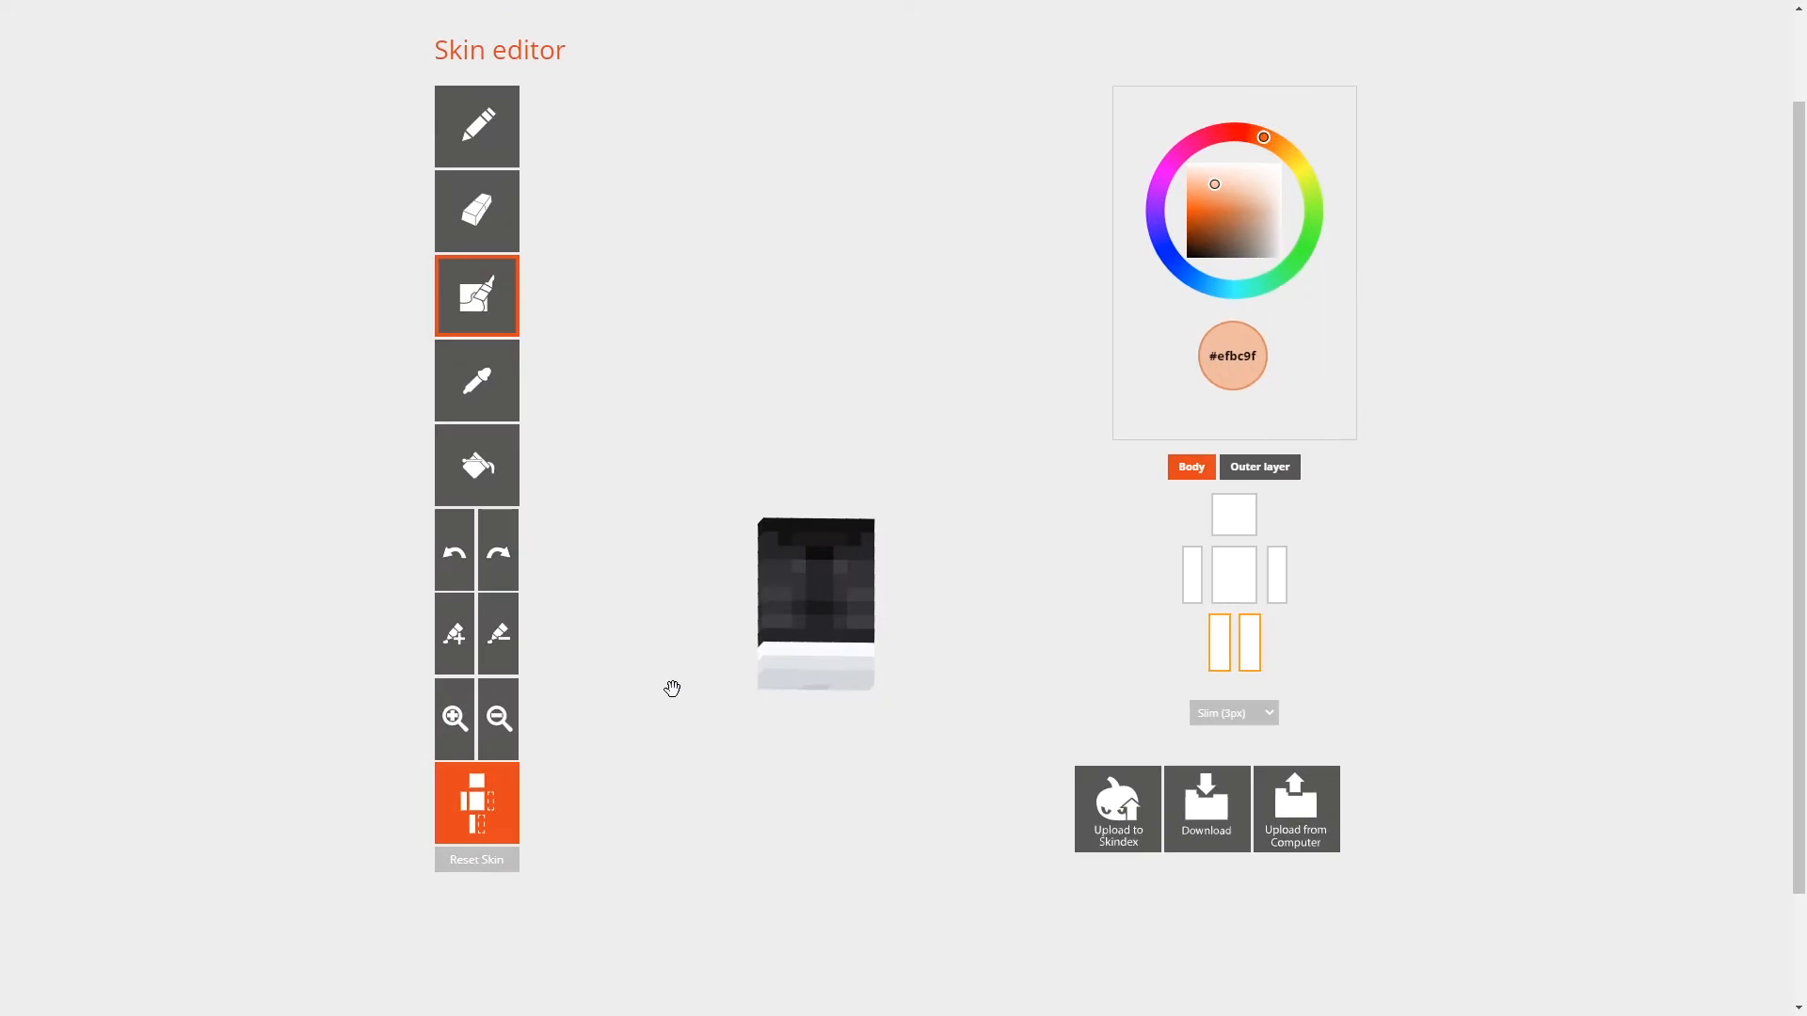
mouse_move(729, 685)
left_mouse_down()
mouse_move(891, 714)
mouse_move(1021, 697)
left_mouse_up()
Step: Set the brush colour to grey #5e5e5e and hide one leg to expose the other leg's inner side
mouse_move(1266, 209)
left_mouse_down()
mouse_move(1298, 209)
mouse_move(1297, 226)
mouse_move(1300, 204)
mouse_move(1300, 223)
left_mouse_up()
left_click_drag(671, 586, 691, 601)
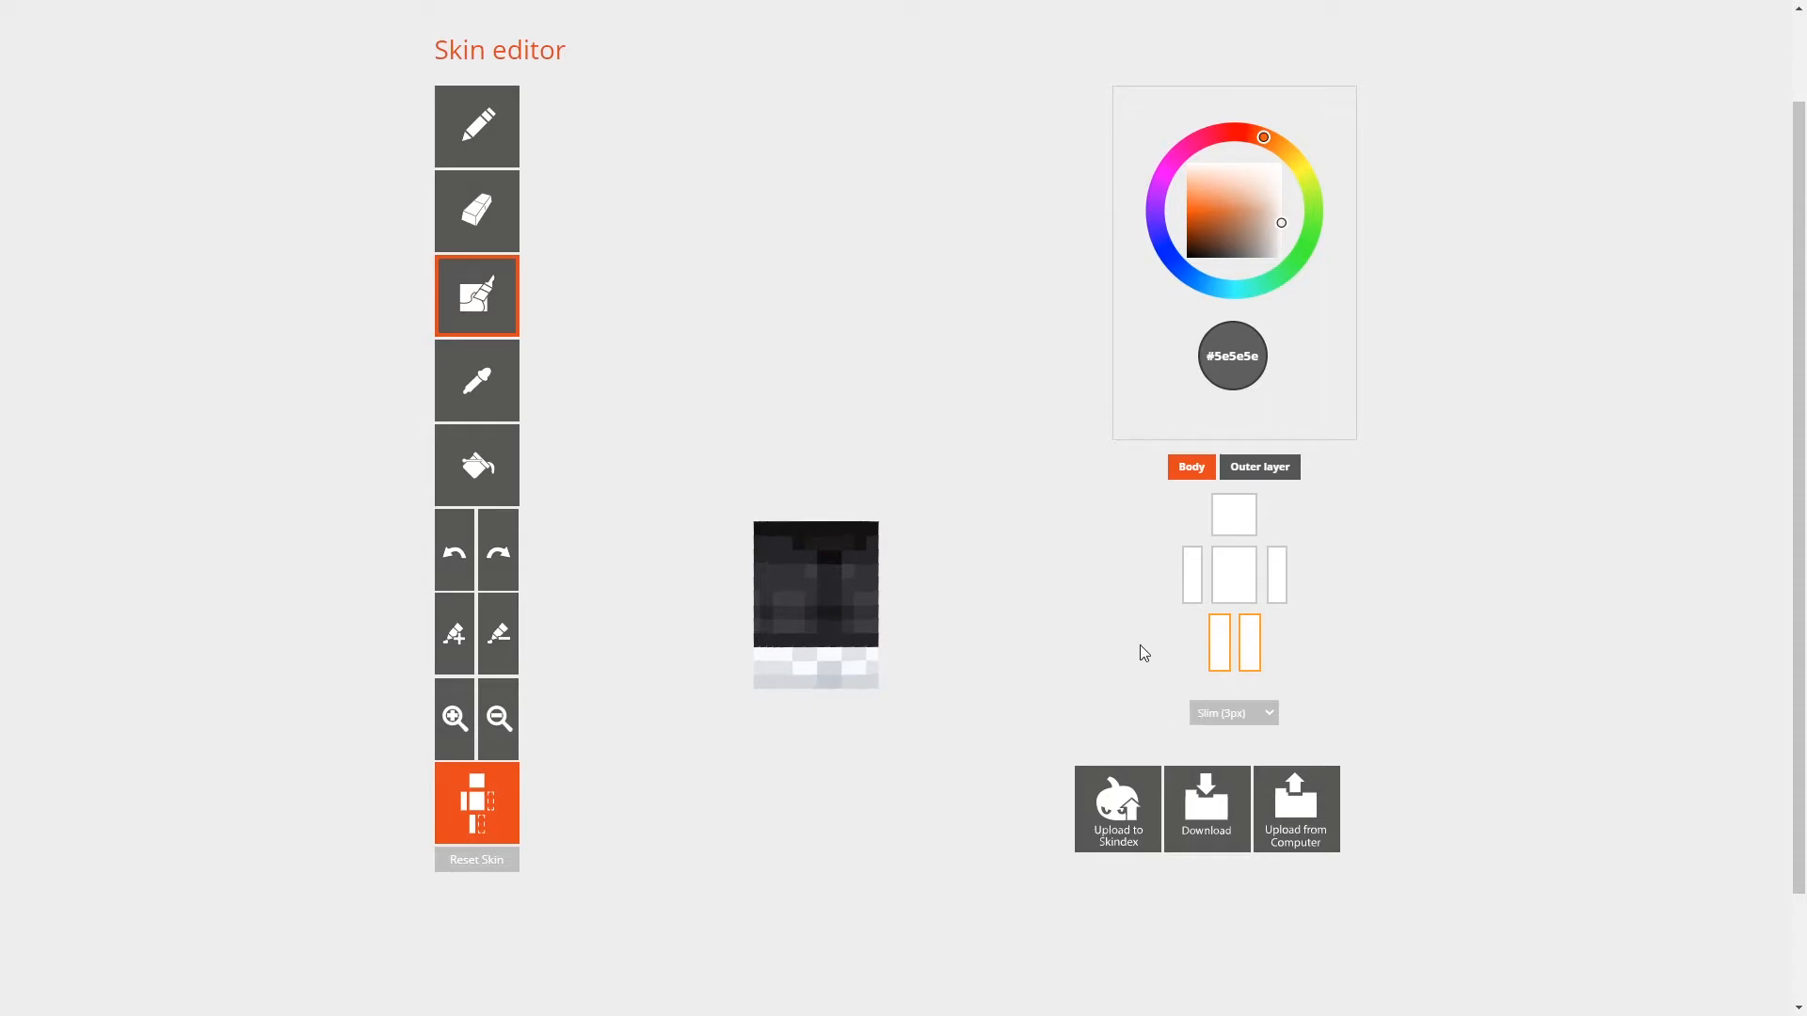
left_click(1253, 660)
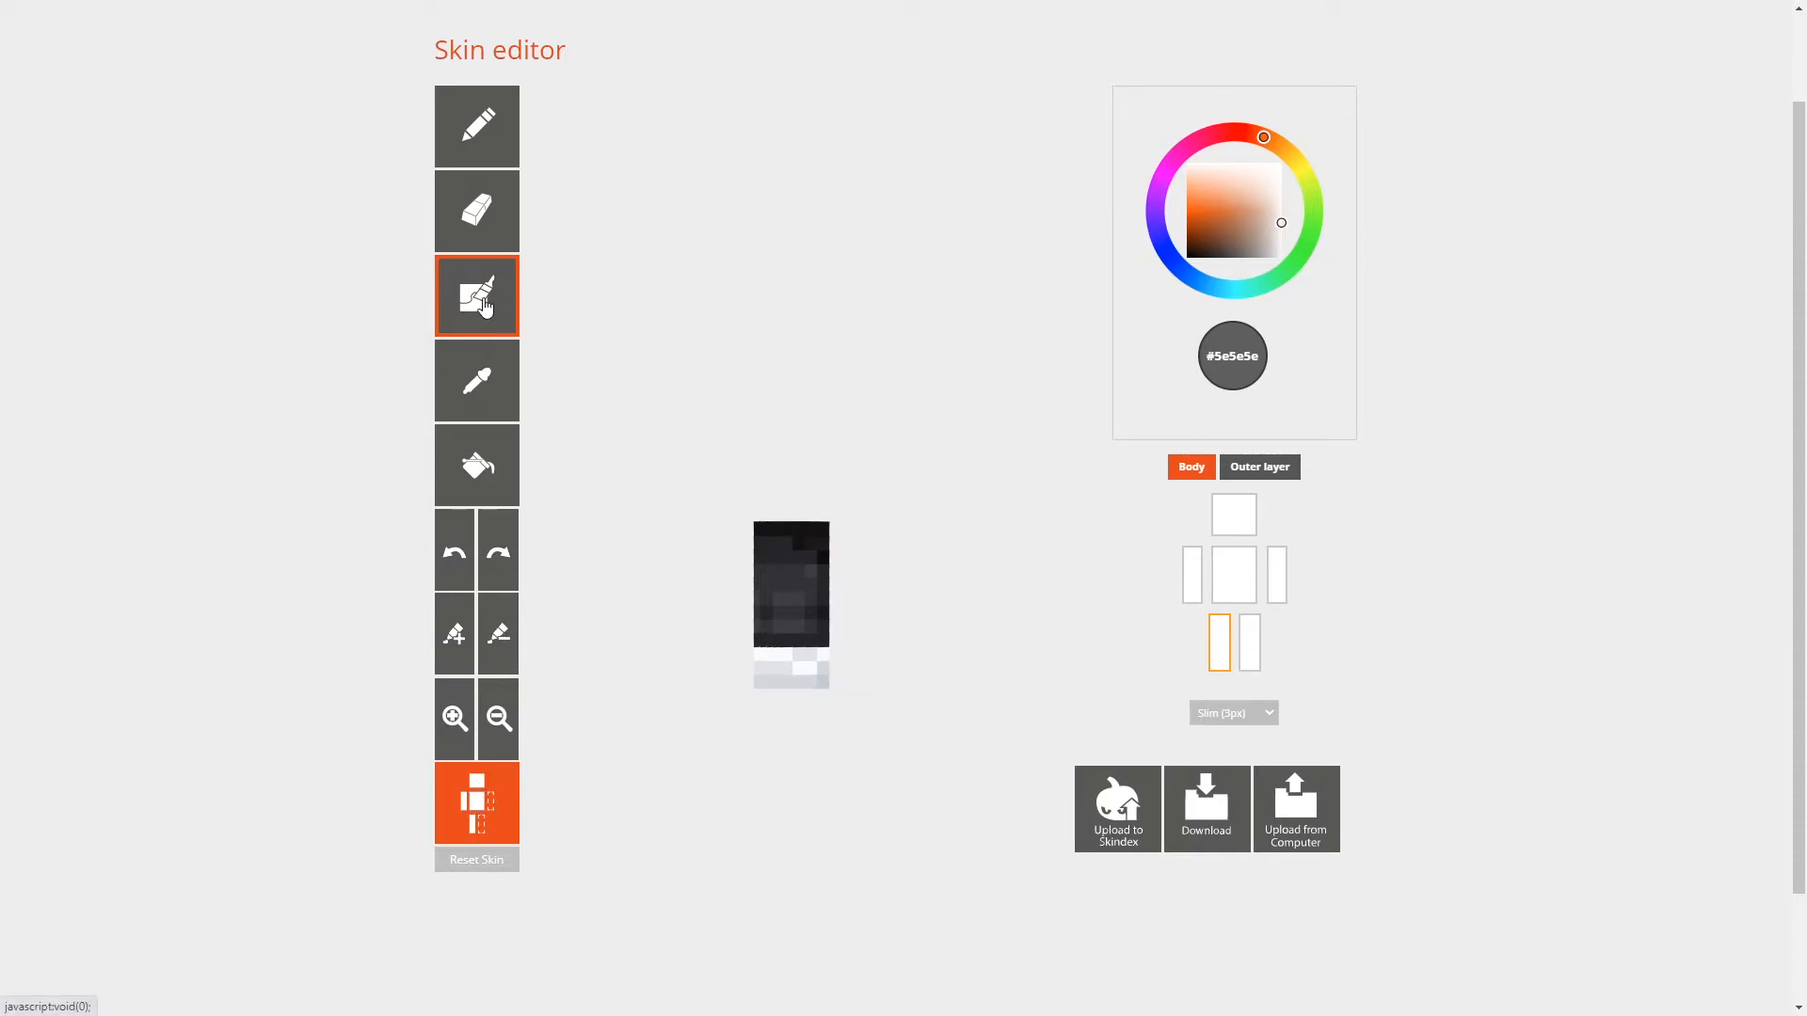
mouse_move(1029, 669)
left_mouse_down()
mouse_move(860, 698)
mouse_move(1016, 659)
left_mouse_up()
left_click_drag(815, 756, 851, 771)
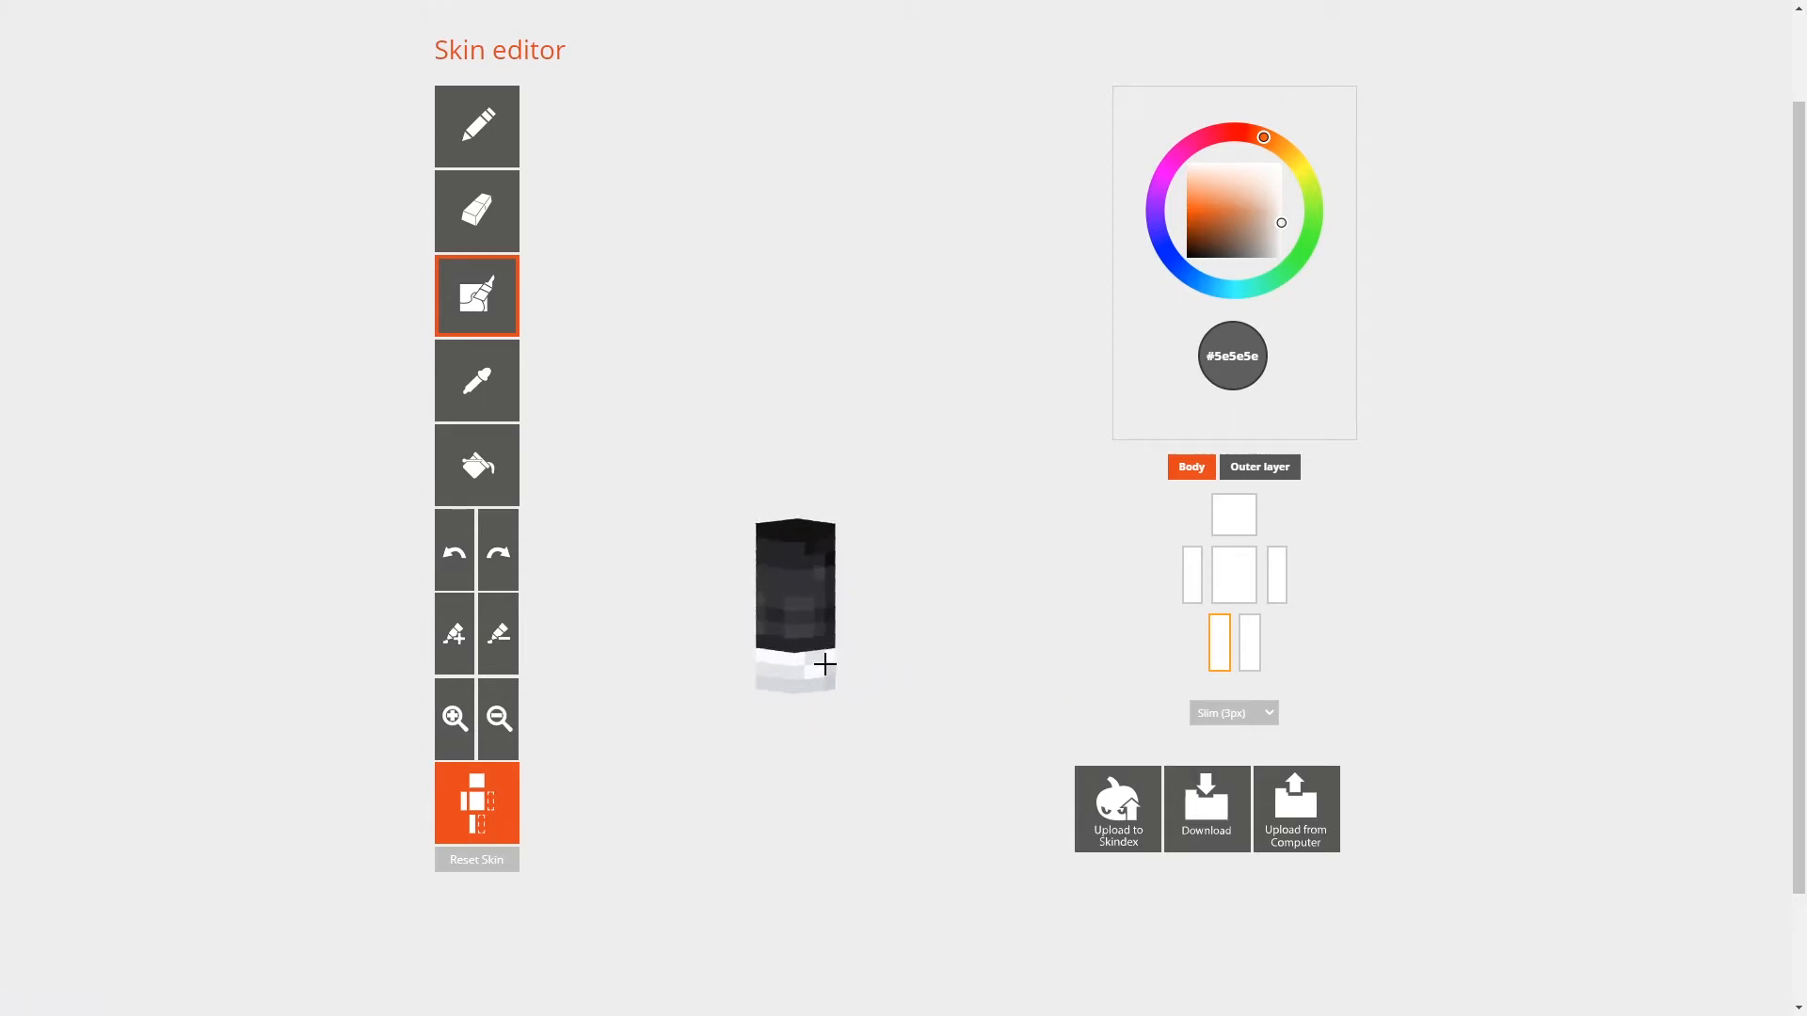
Step: Brush varied grey tones around all sides of the mirrored trouser legs, above the shoes, and show the hidden leg again
left_click_drag(818, 627, 758, 631)
mouse_move(800, 770)
left_mouse_down()
mouse_move(879, 690)
mouse_move(829, 630)
mouse_move(850, 566)
left_mouse_up()
left_click_drag(952, 630, 872, 634)
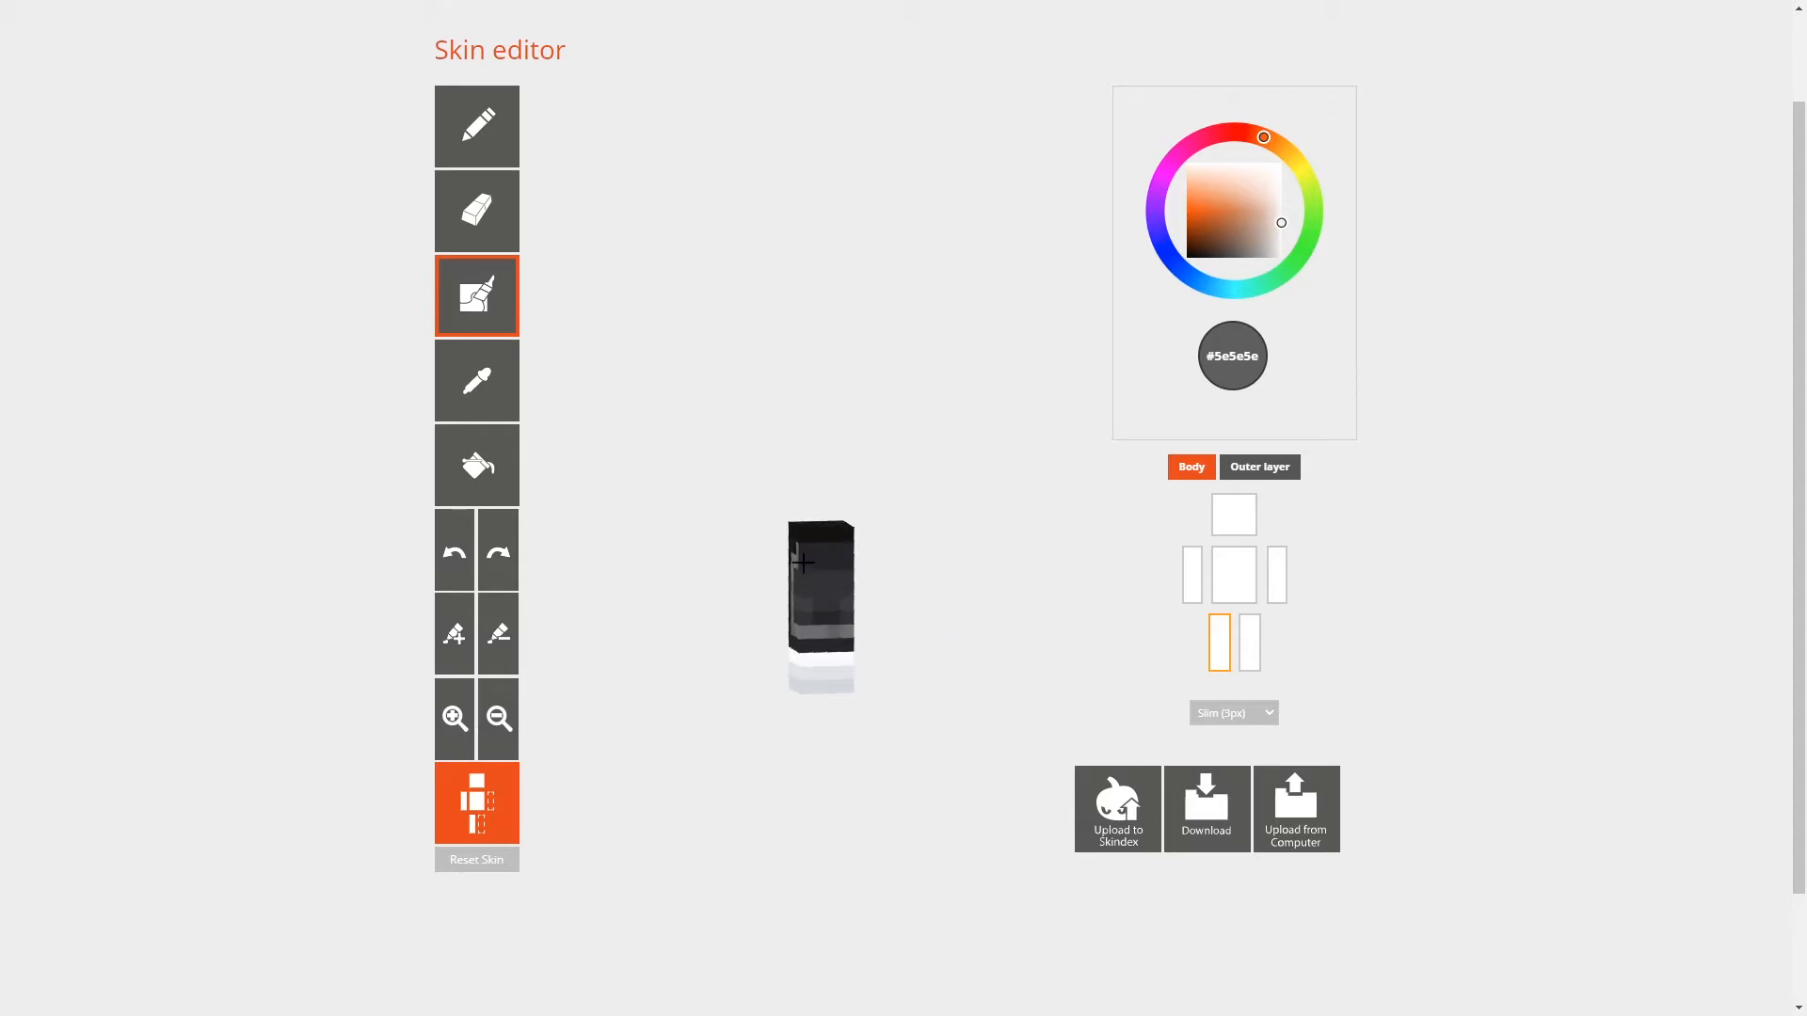
mouse_move(846, 613)
left_mouse_down()
mouse_move(817, 567)
mouse_move(826, 614)
left_mouse_up()
left_click_drag(829, 753, 905, 755)
left_click_drag(838, 571, 862, 602)
left_click_drag(954, 681, 749, 697)
mouse_move(800, 632)
left_mouse_down()
mouse_move(798, 564)
mouse_move(773, 552)
mouse_move(778, 624)
mouse_move(686, 628)
left_mouse_up()
mouse_move(930, 687)
left_mouse_down()
mouse_move(891, 633)
mouse_move(880, 676)
left_mouse_up()
left_click(1251, 651)
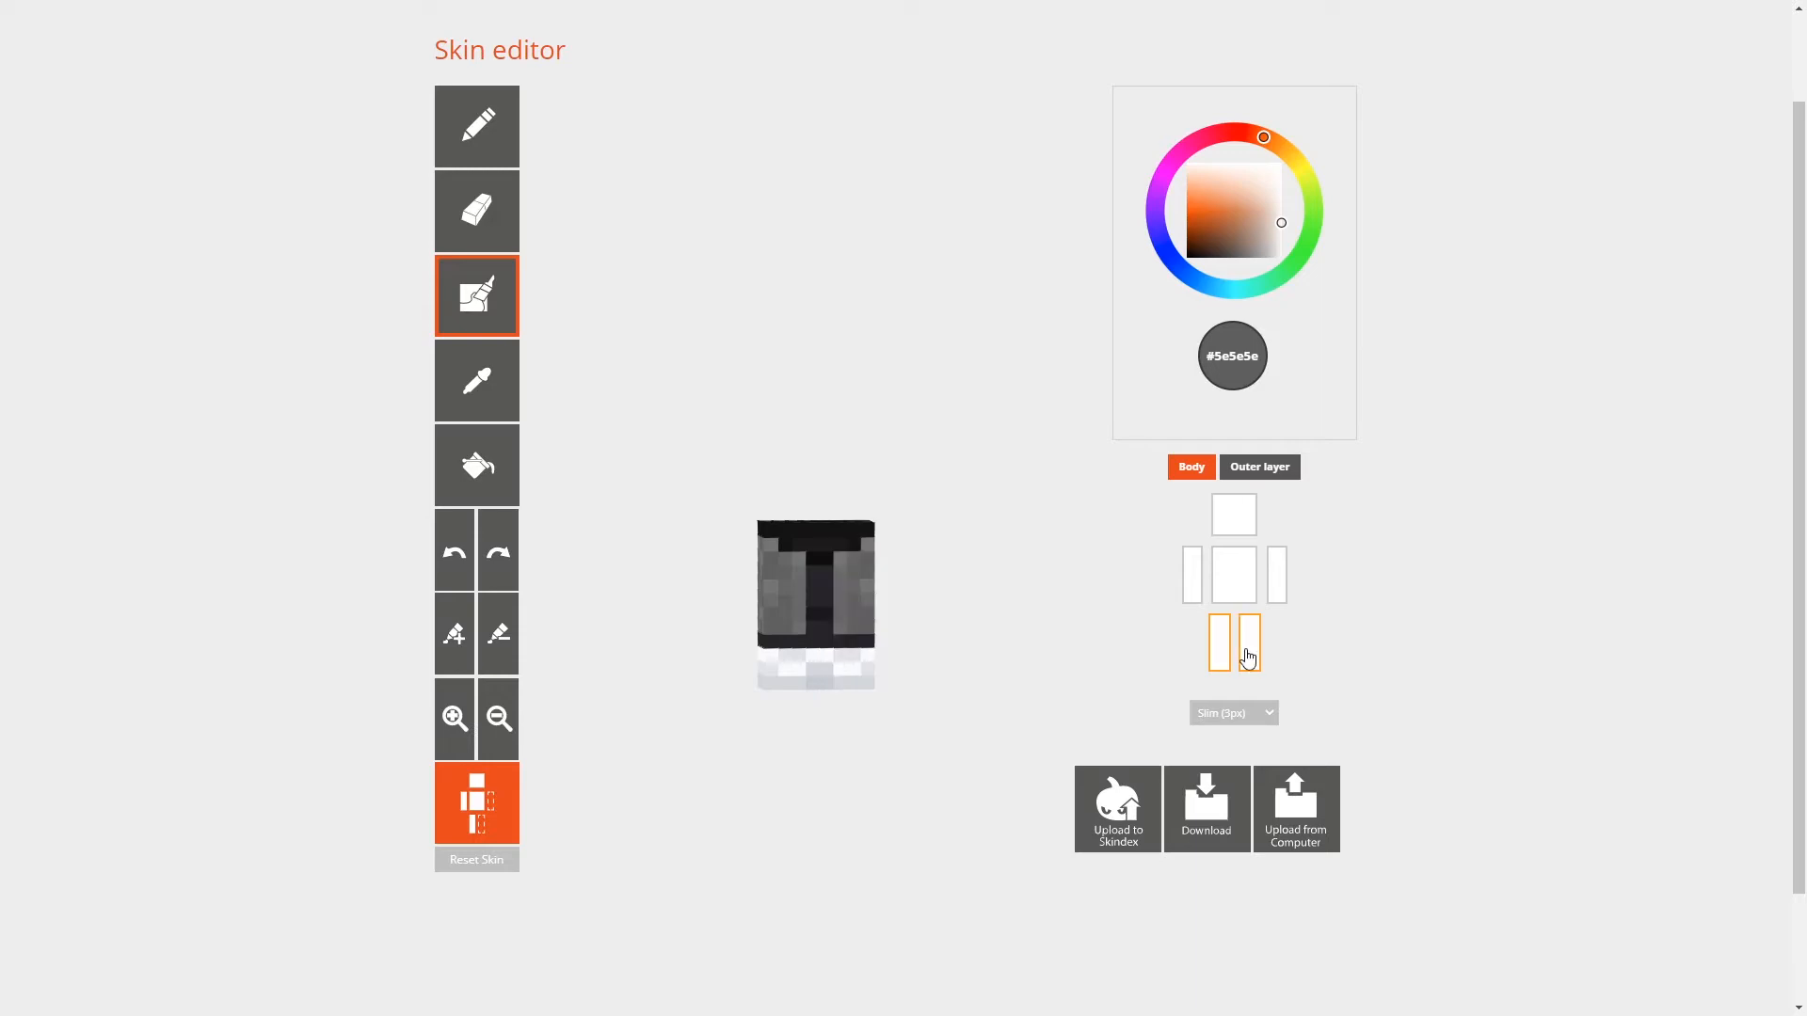
Step: Show the torso and both arms again and check the grey trousers against the hoodie from other angles
left_click(1244, 578)
left_click(1194, 590)
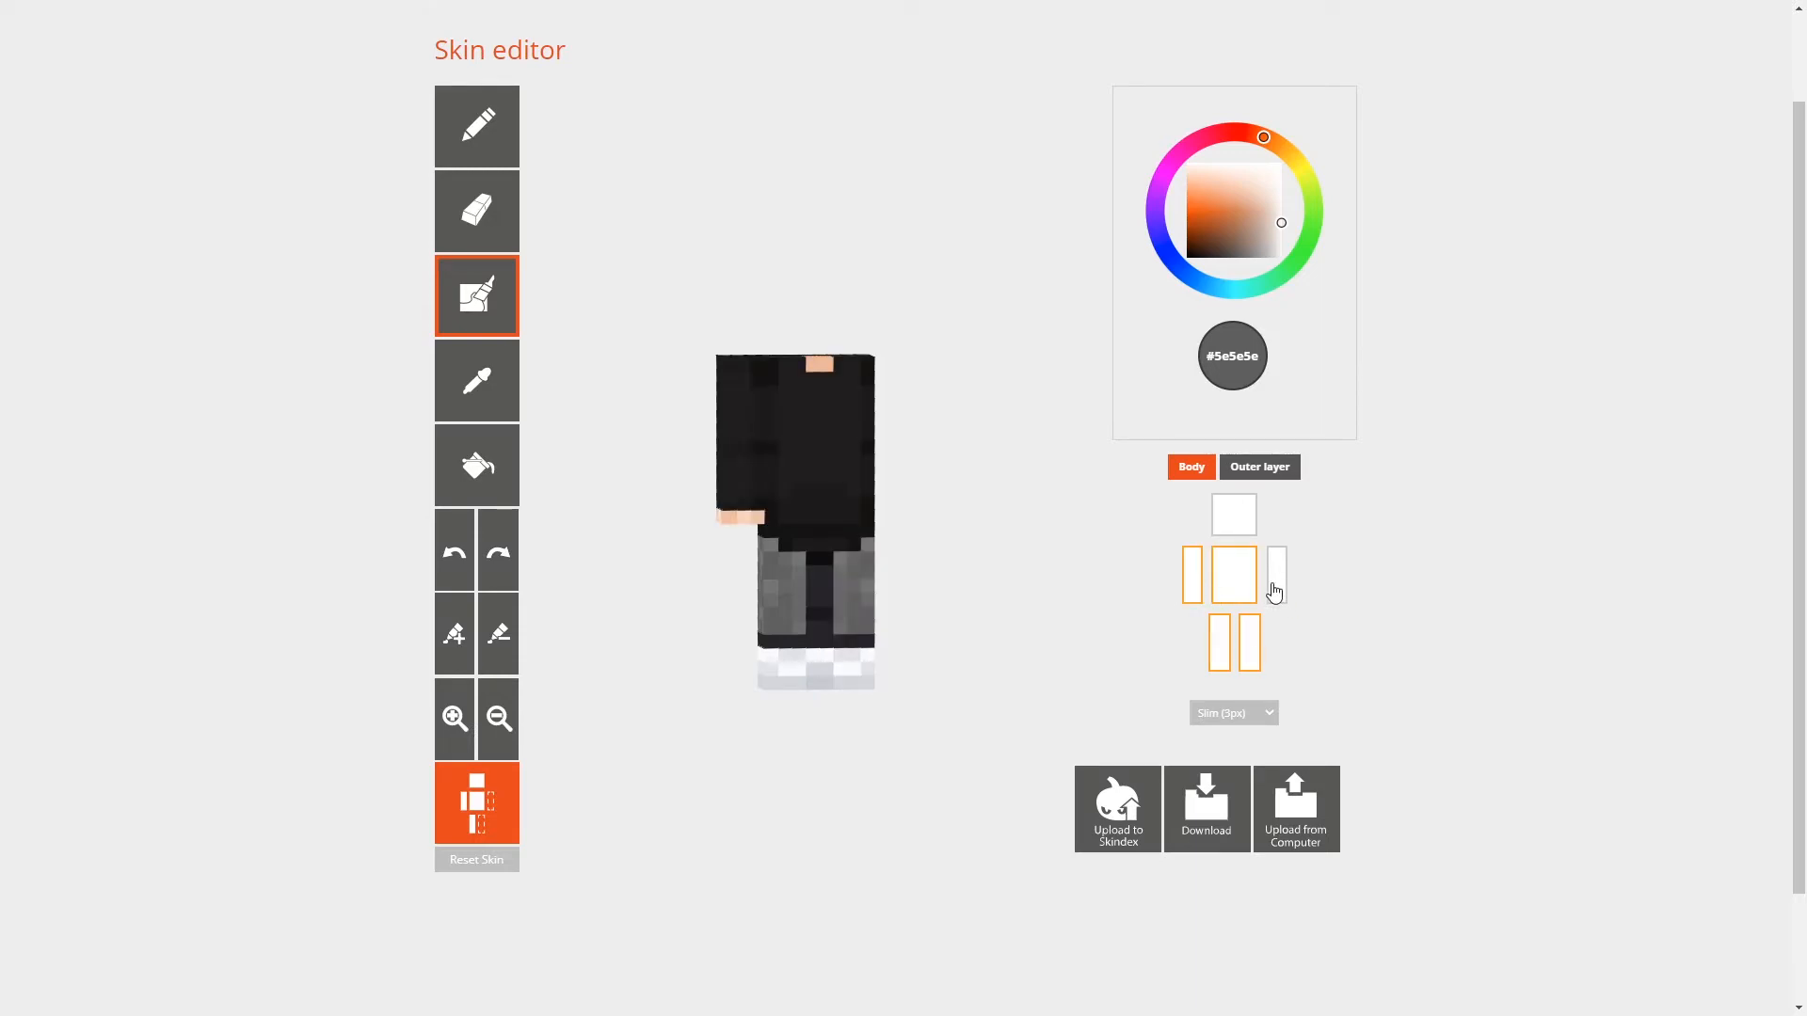
left_click(1275, 591)
left_click_drag(698, 601, 964, 656)
Step: Isolate the body layer of the legs by hiding the arms, torso, head and outer layer
left_click(1191, 574)
left_click(1233, 574)
left_click(1277, 574)
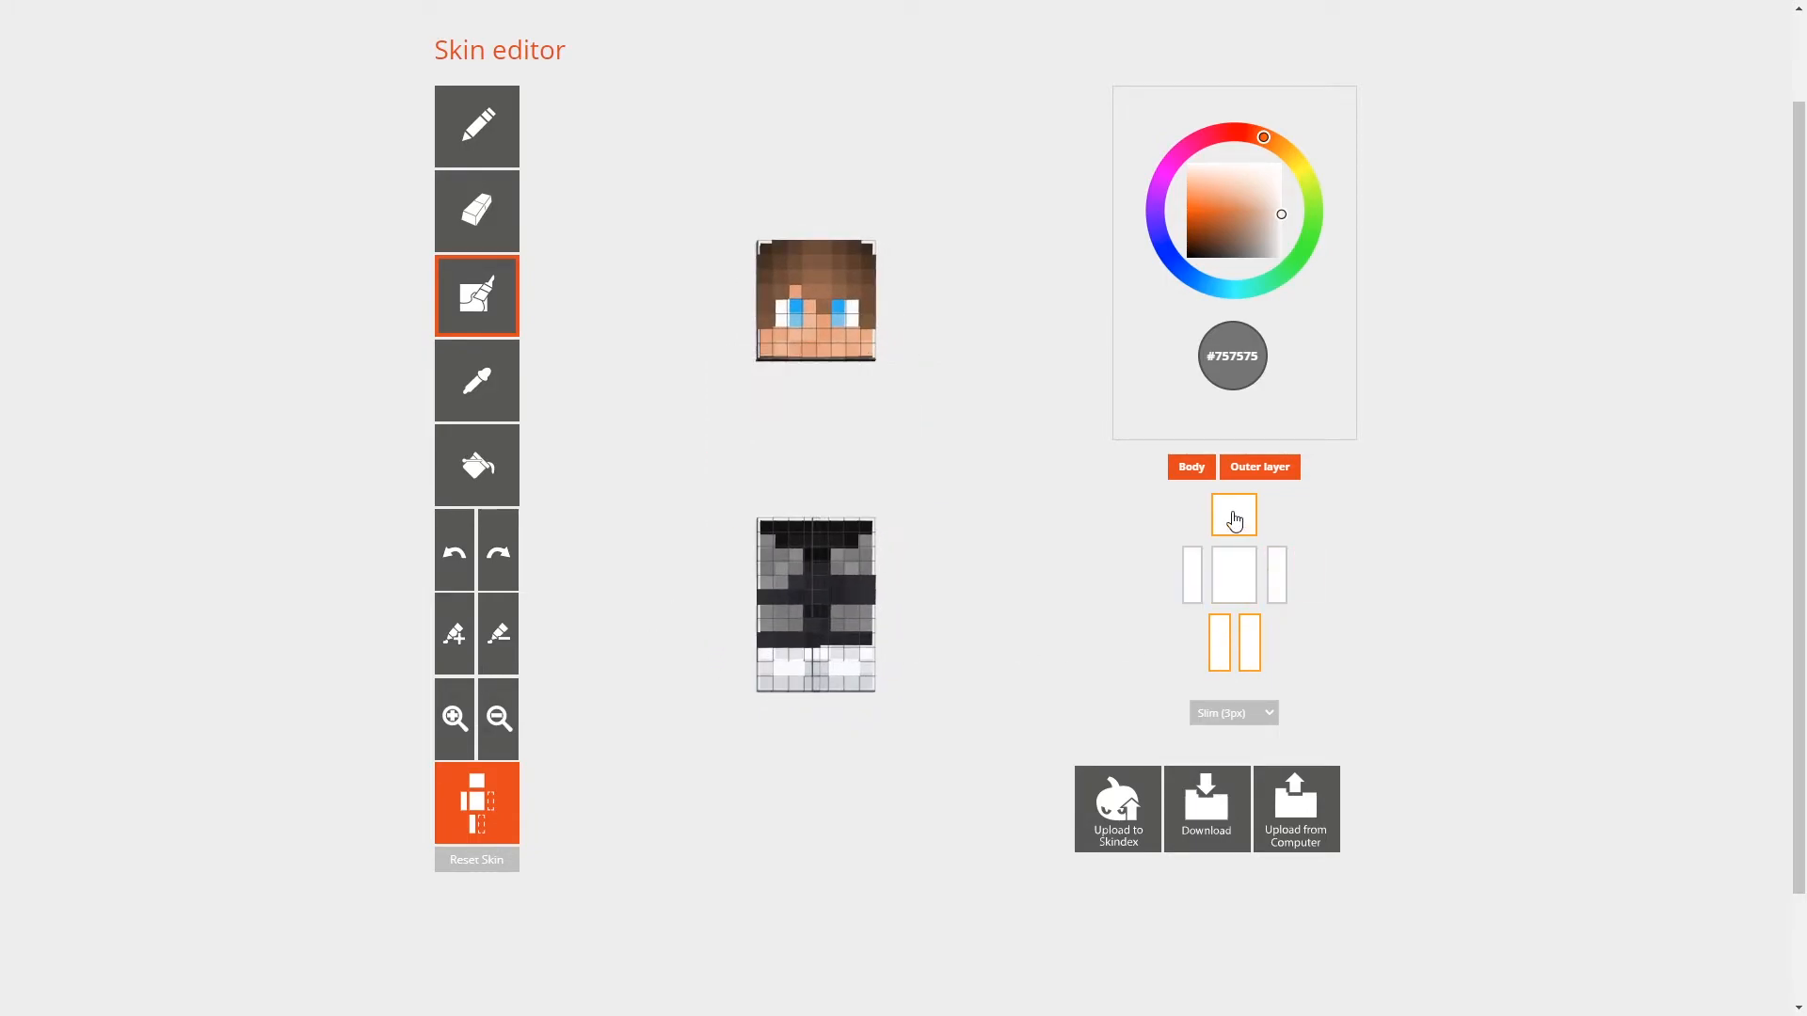
left_click(1234, 514)
left_click(1237, 468)
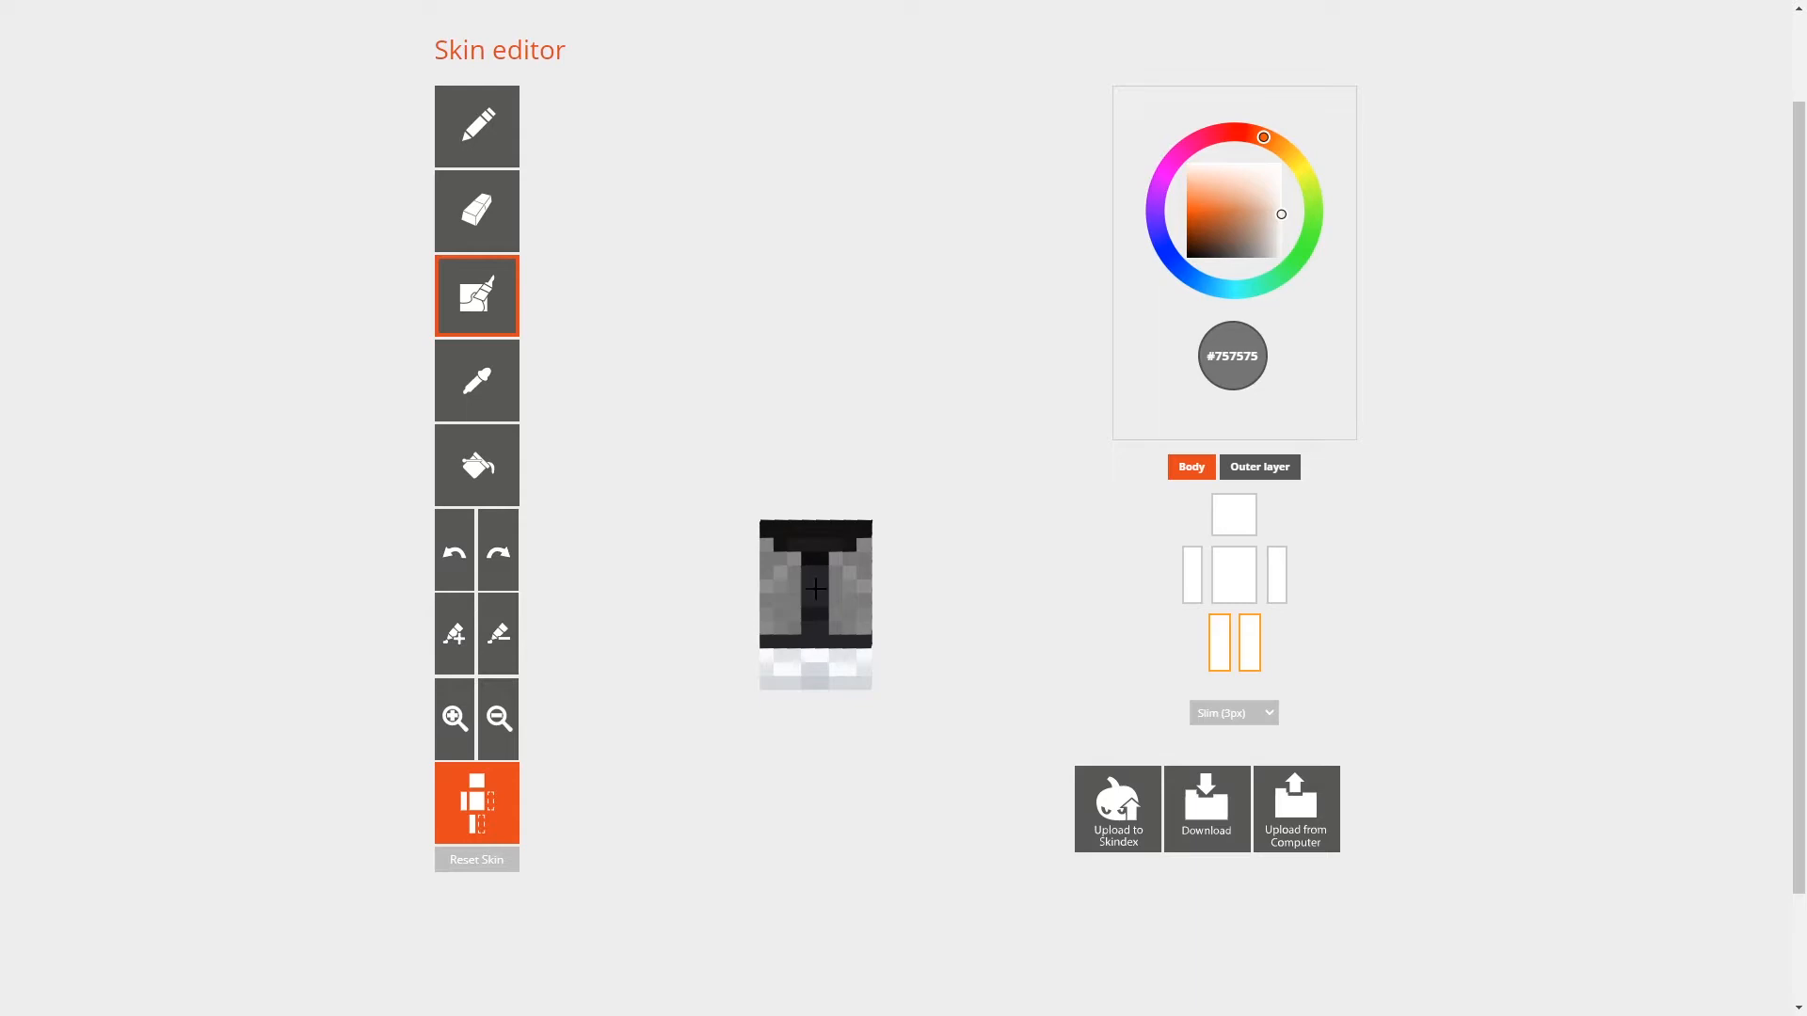
Step: Darken the colour to #4e4e4e and pencil over the black centre strip and the cuffs above the shoes
left_click_drag(860, 750, 948, 747)
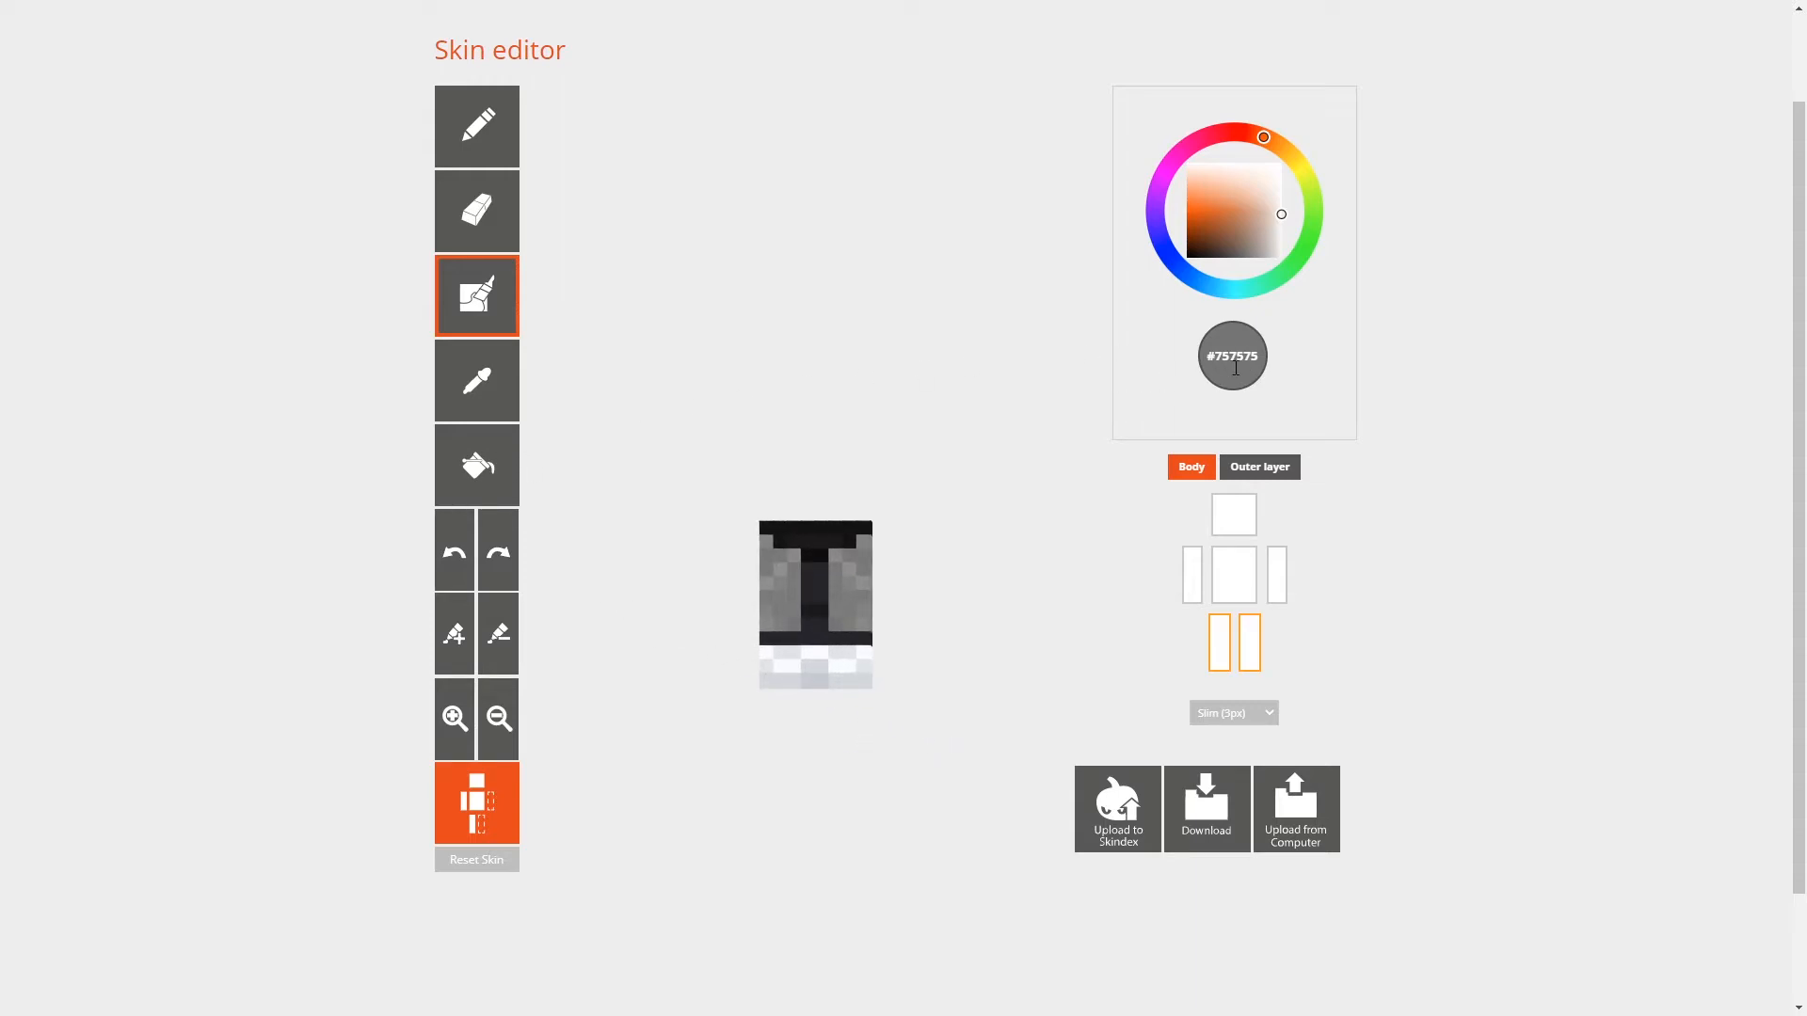
left_click(457, 649)
left_click(493, 151)
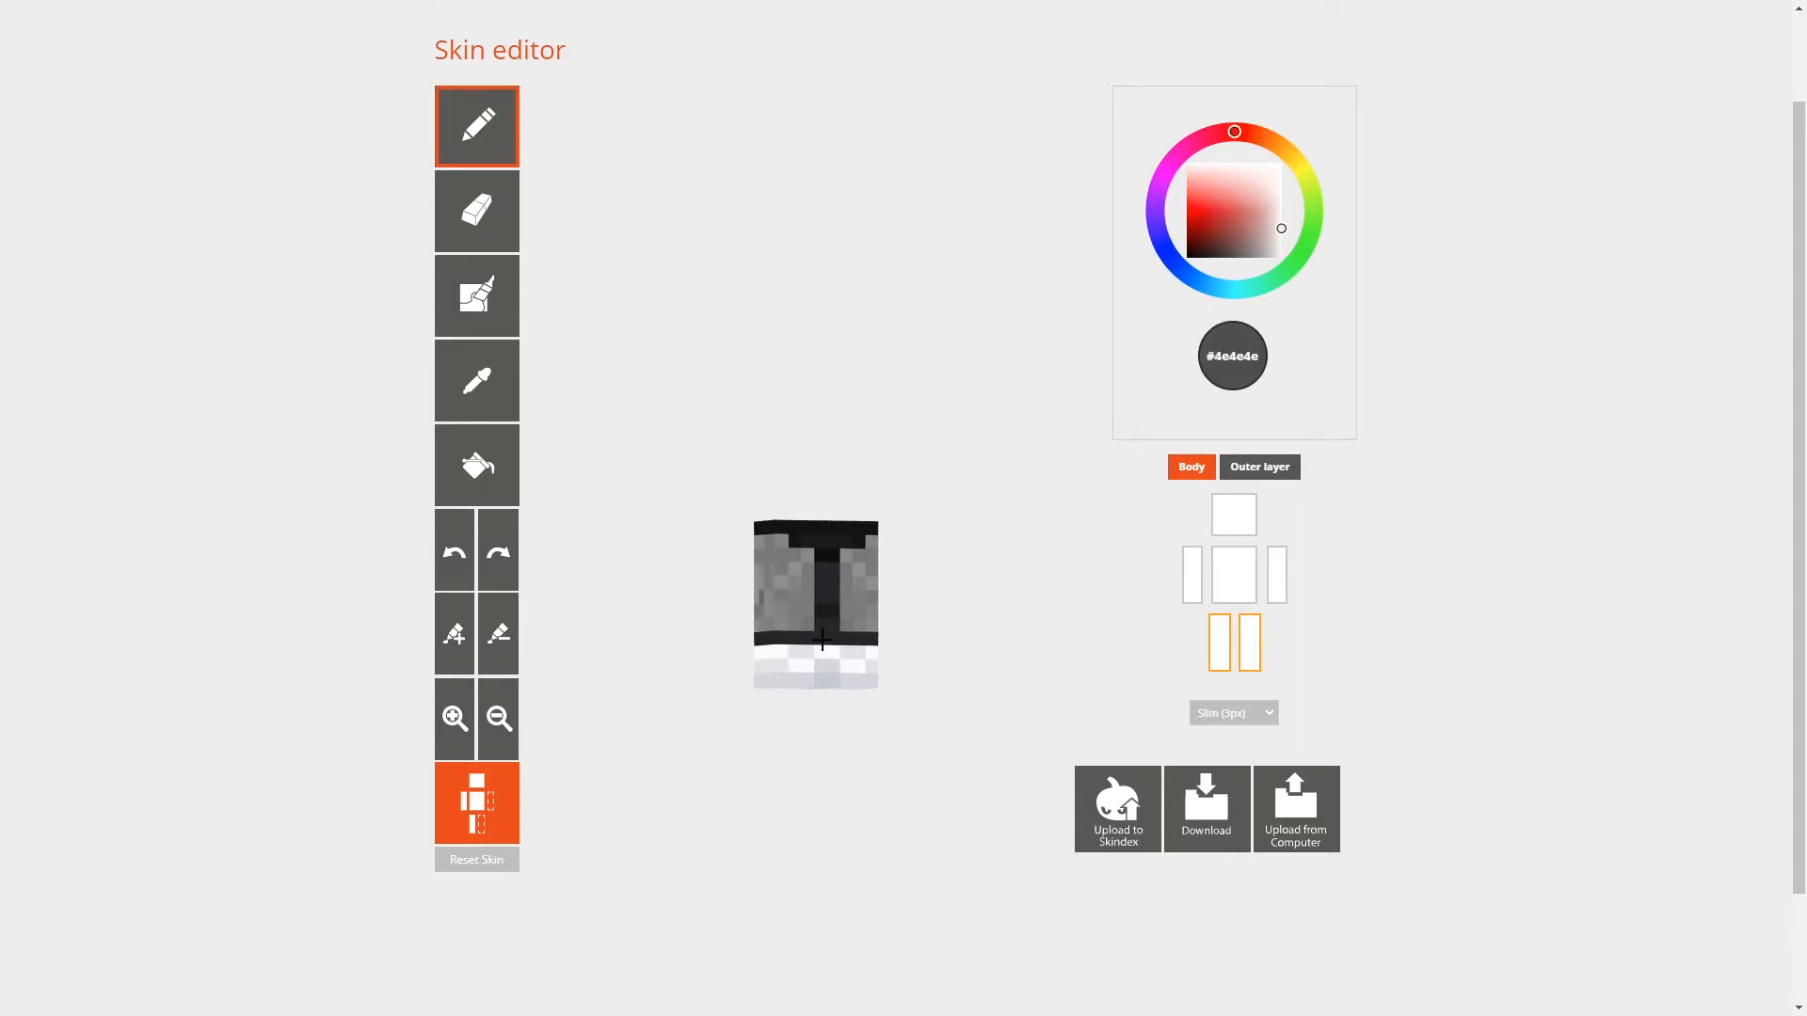
left_click_drag(821, 636, 782, 633)
mouse_move(690, 727)
left_mouse_down()
mouse_move(827, 674)
mouse_move(807, 639)
left_mouse_up()
mouse_move(715, 697)
left_mouse_down()
mouse_move(865, 651)
mouse_move(819, 639)
mouse_move(816, 576)
left_mouse_up()
left_click_drag(1004, 677, 743, 647)
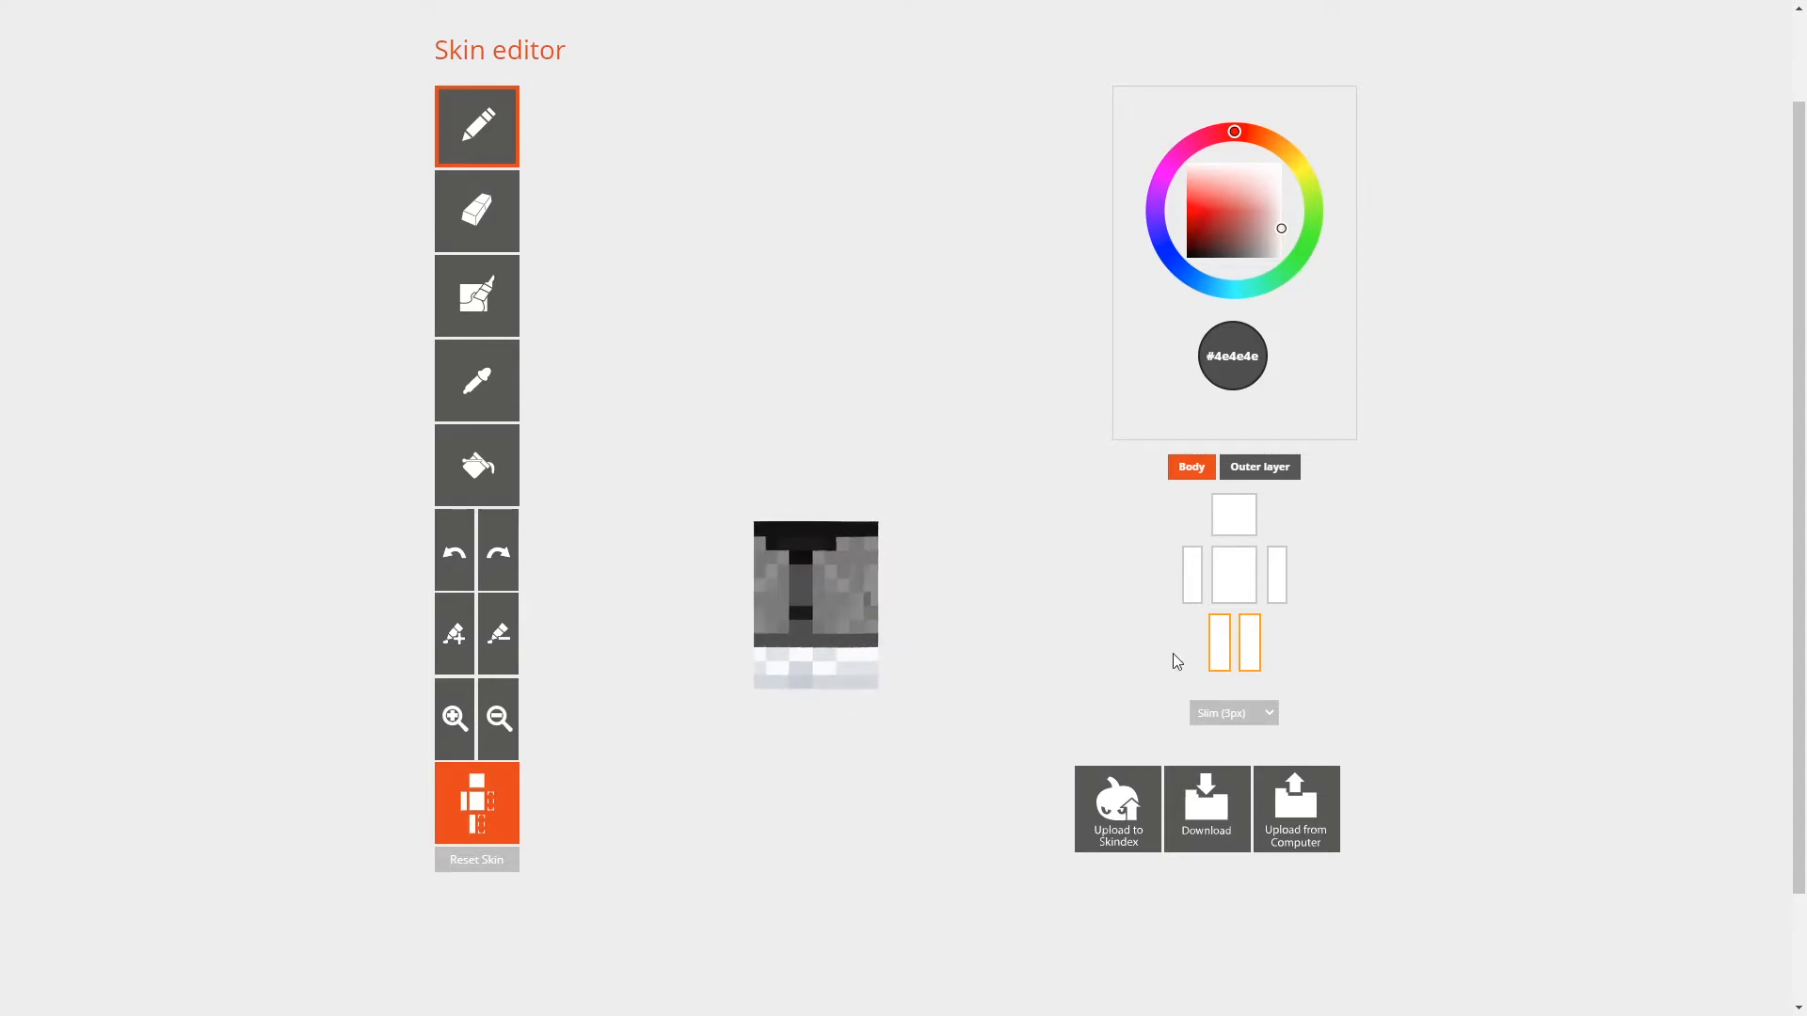
Step: Hide one leg, darken the colour to #343434, and recolour the other leg's black inner side in grey tones
left_click(1250, 643)
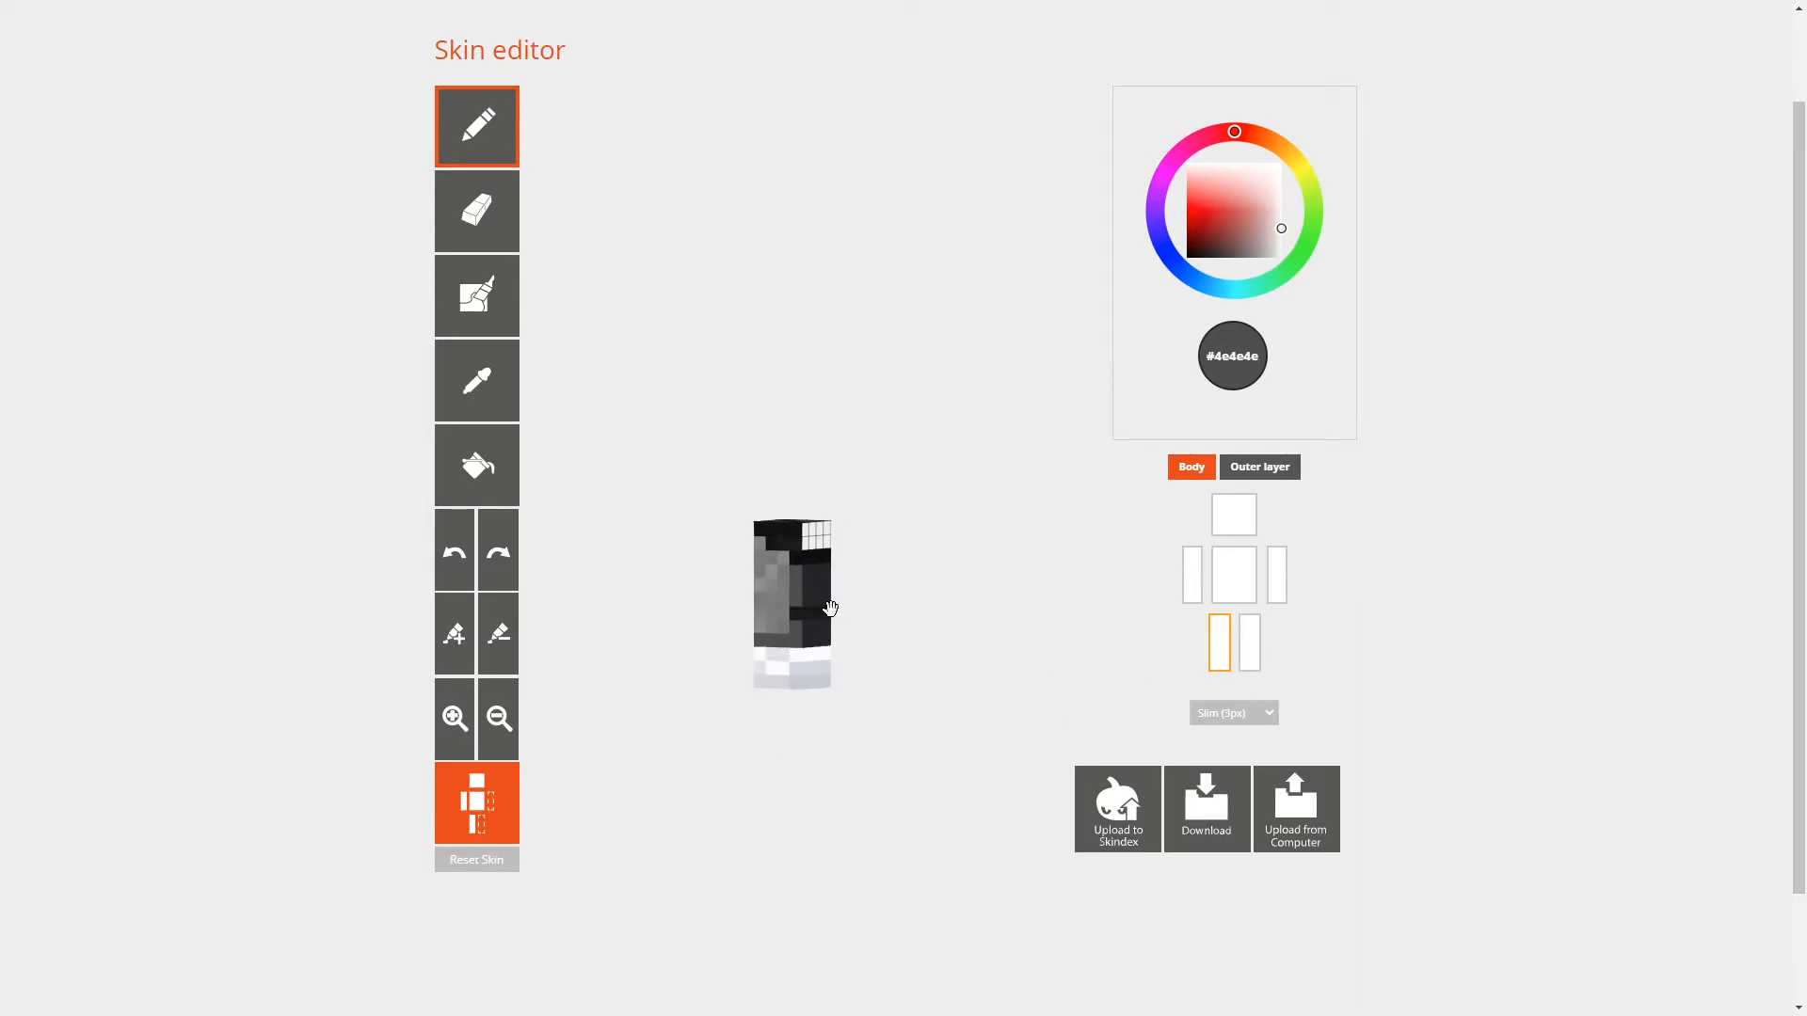
left_click(456, 640)
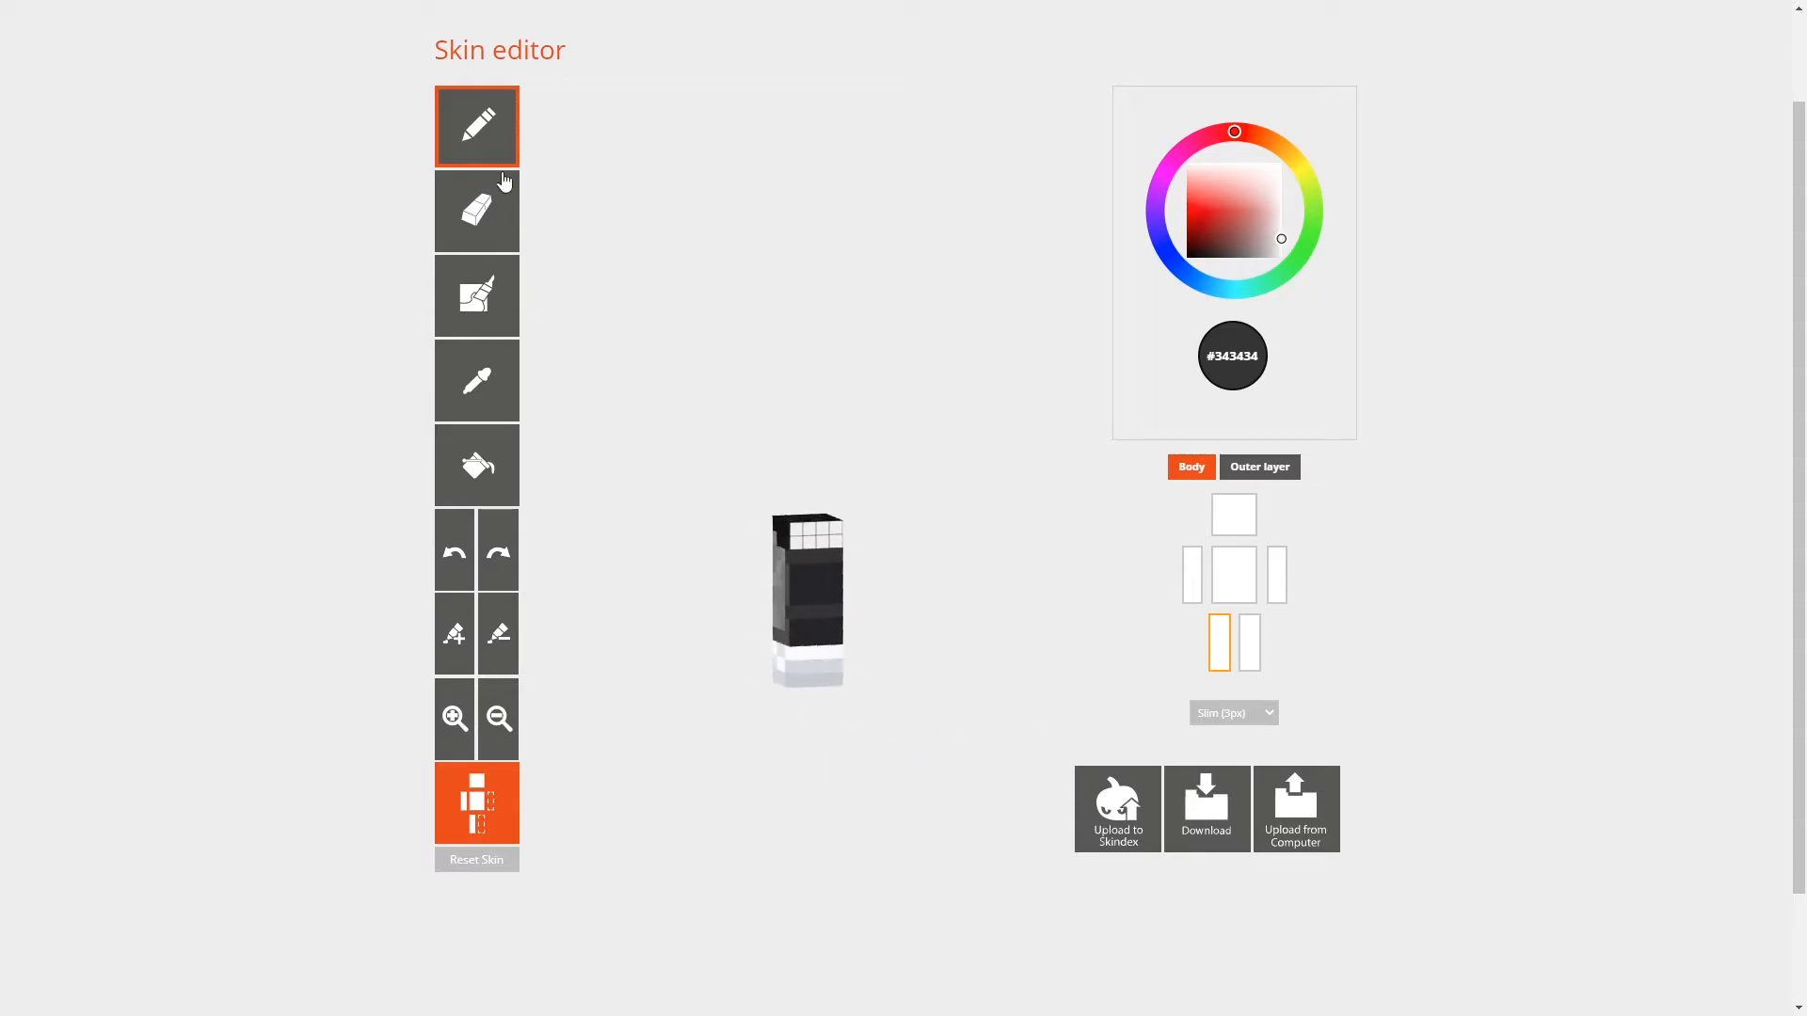
left_click(479, 325)
left_click(486, 402)
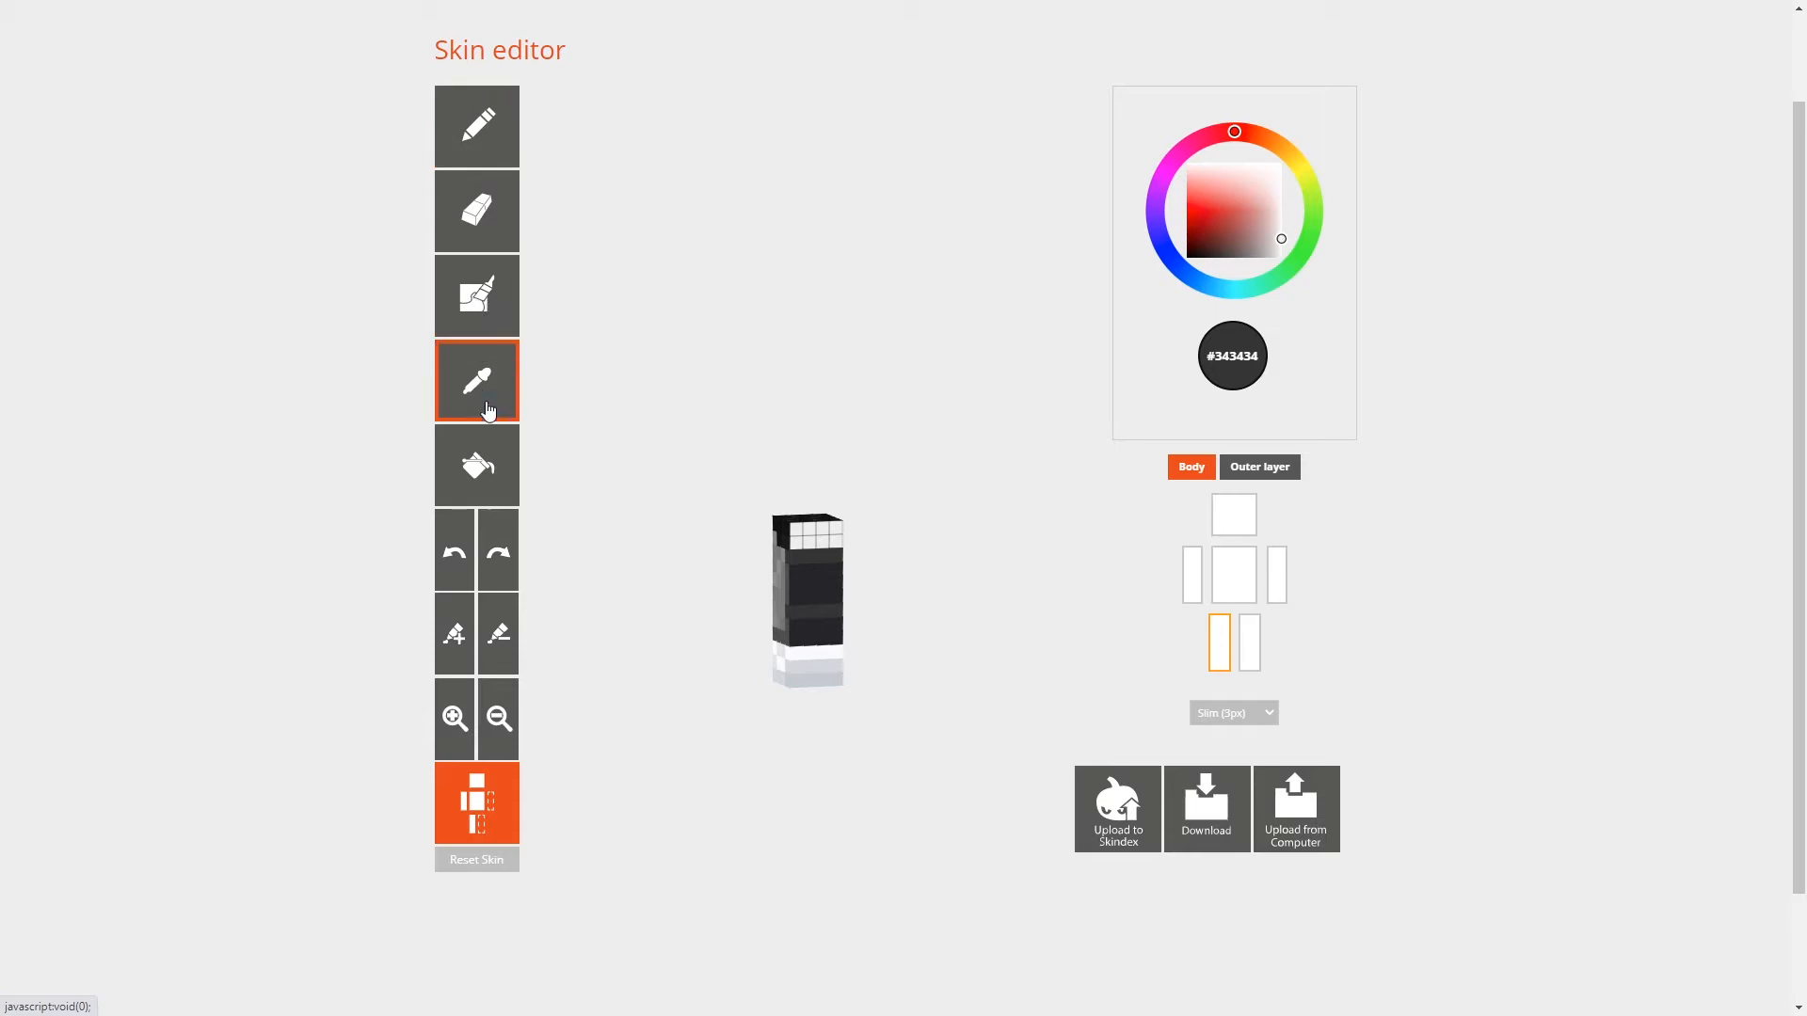
left_click(833, 567)
left_click_drag(833, 569, 819, 581)
left_click_drag(904, 650, 952, 633)
mouse_move(800, 621)
left_mouse_down()
mouse_move(826, 632)
mouse_move(805, 637)
left_mouse_up()
left_click_drag(931, 629, 915, 622)
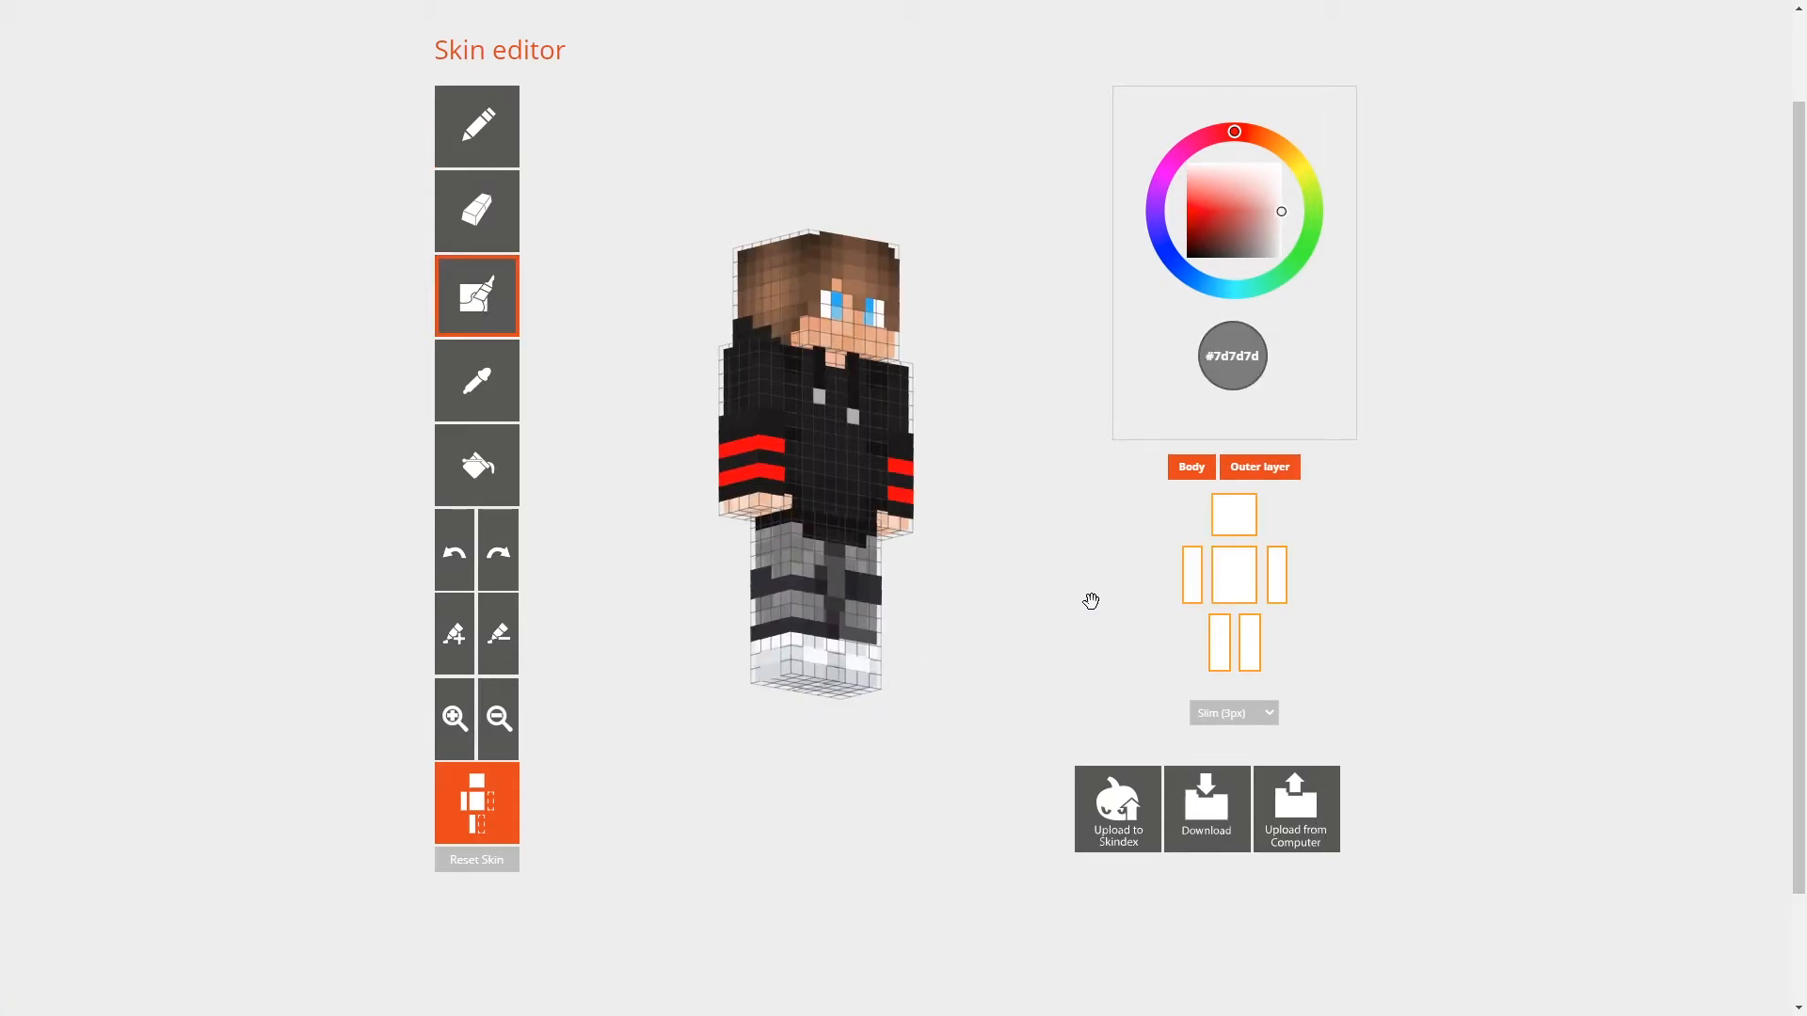
Step: Isolate the legs by hiding the head, torso and arms, and inspect their outer layer with the body layer off and on
left_click_drag(1089, 602, 894, 623)
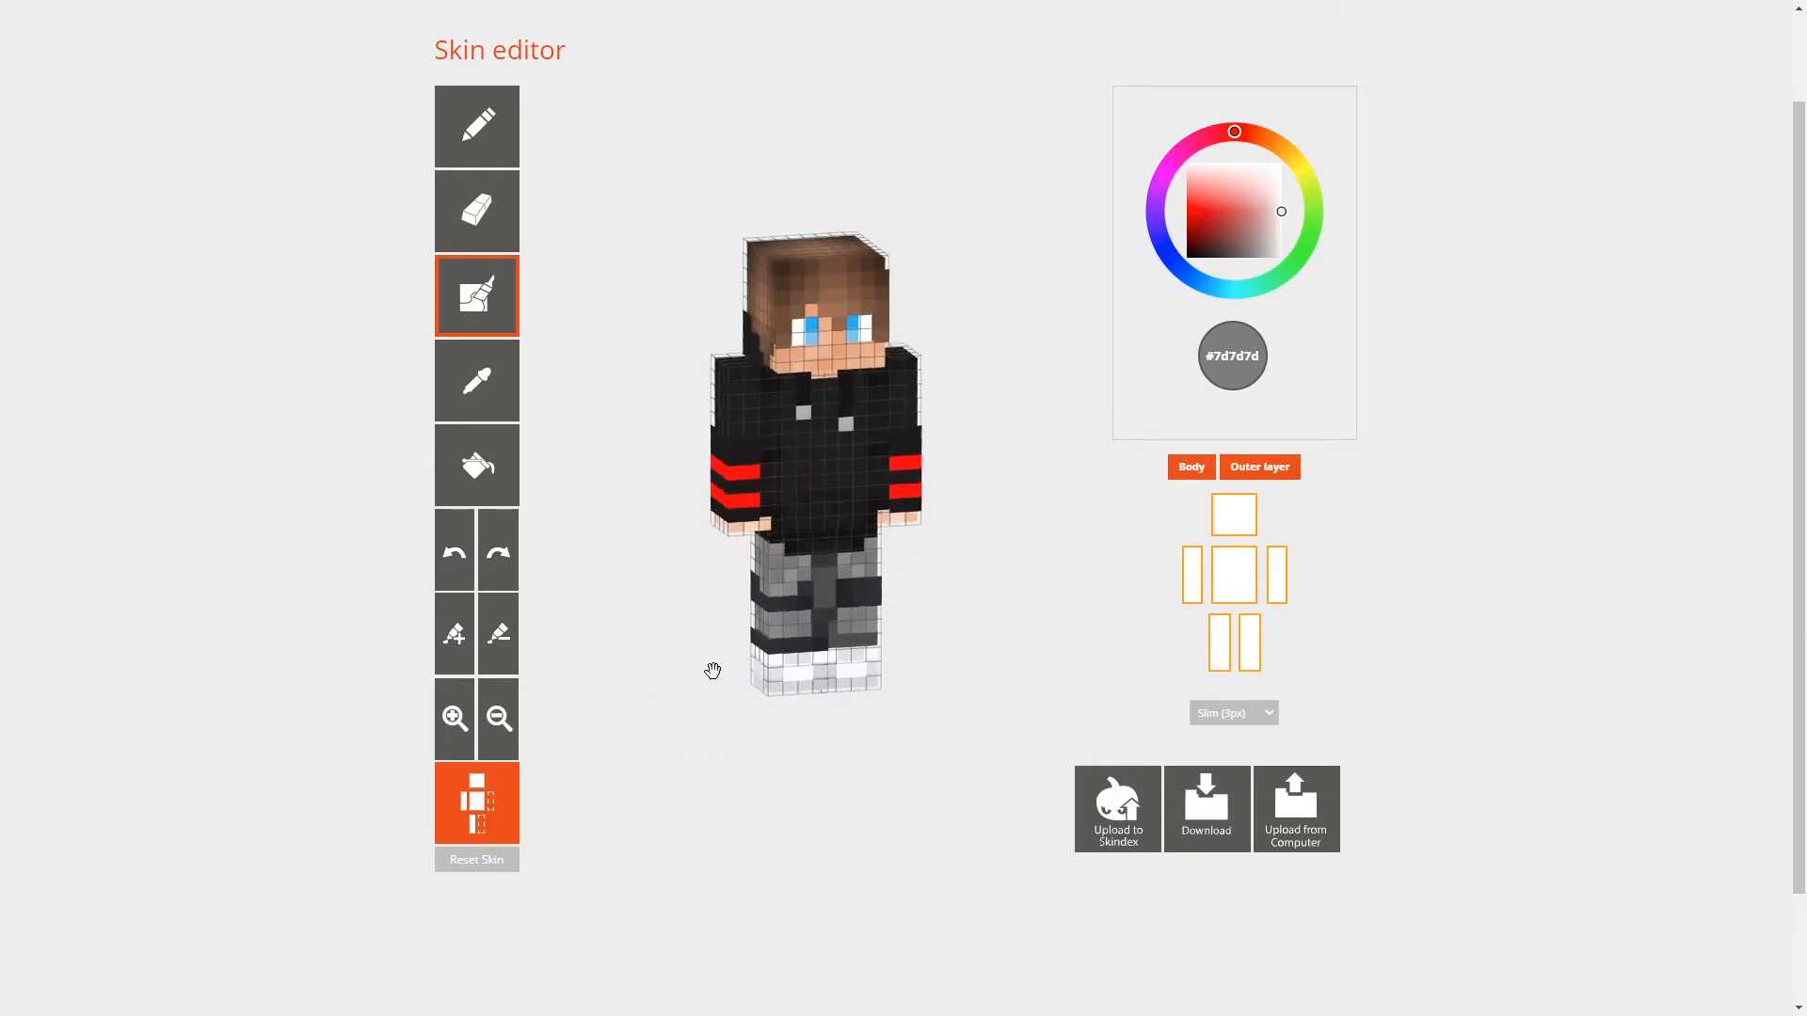
left_click(1191, 469)
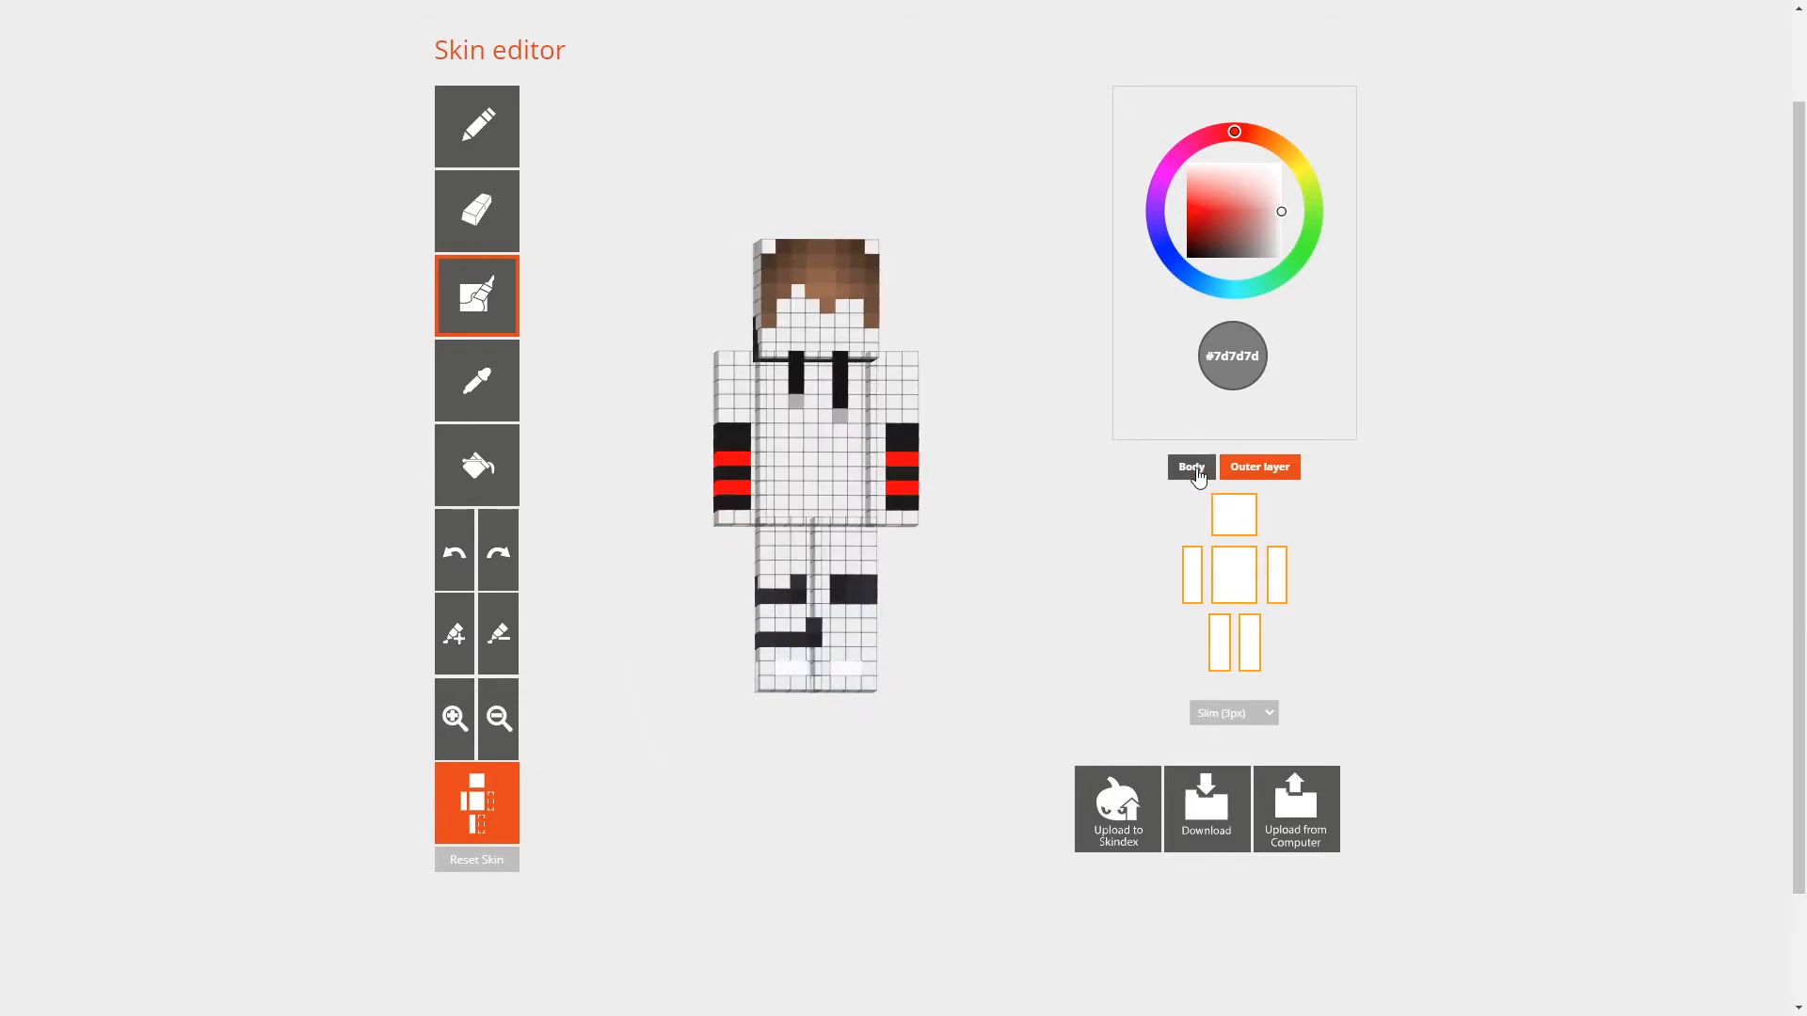
left_click(1236, 589)
left_click(1276, 579)
left_click(1234, 518)
left_click(1193, 576)
left_click_drag(1034, 649, 976, 658)
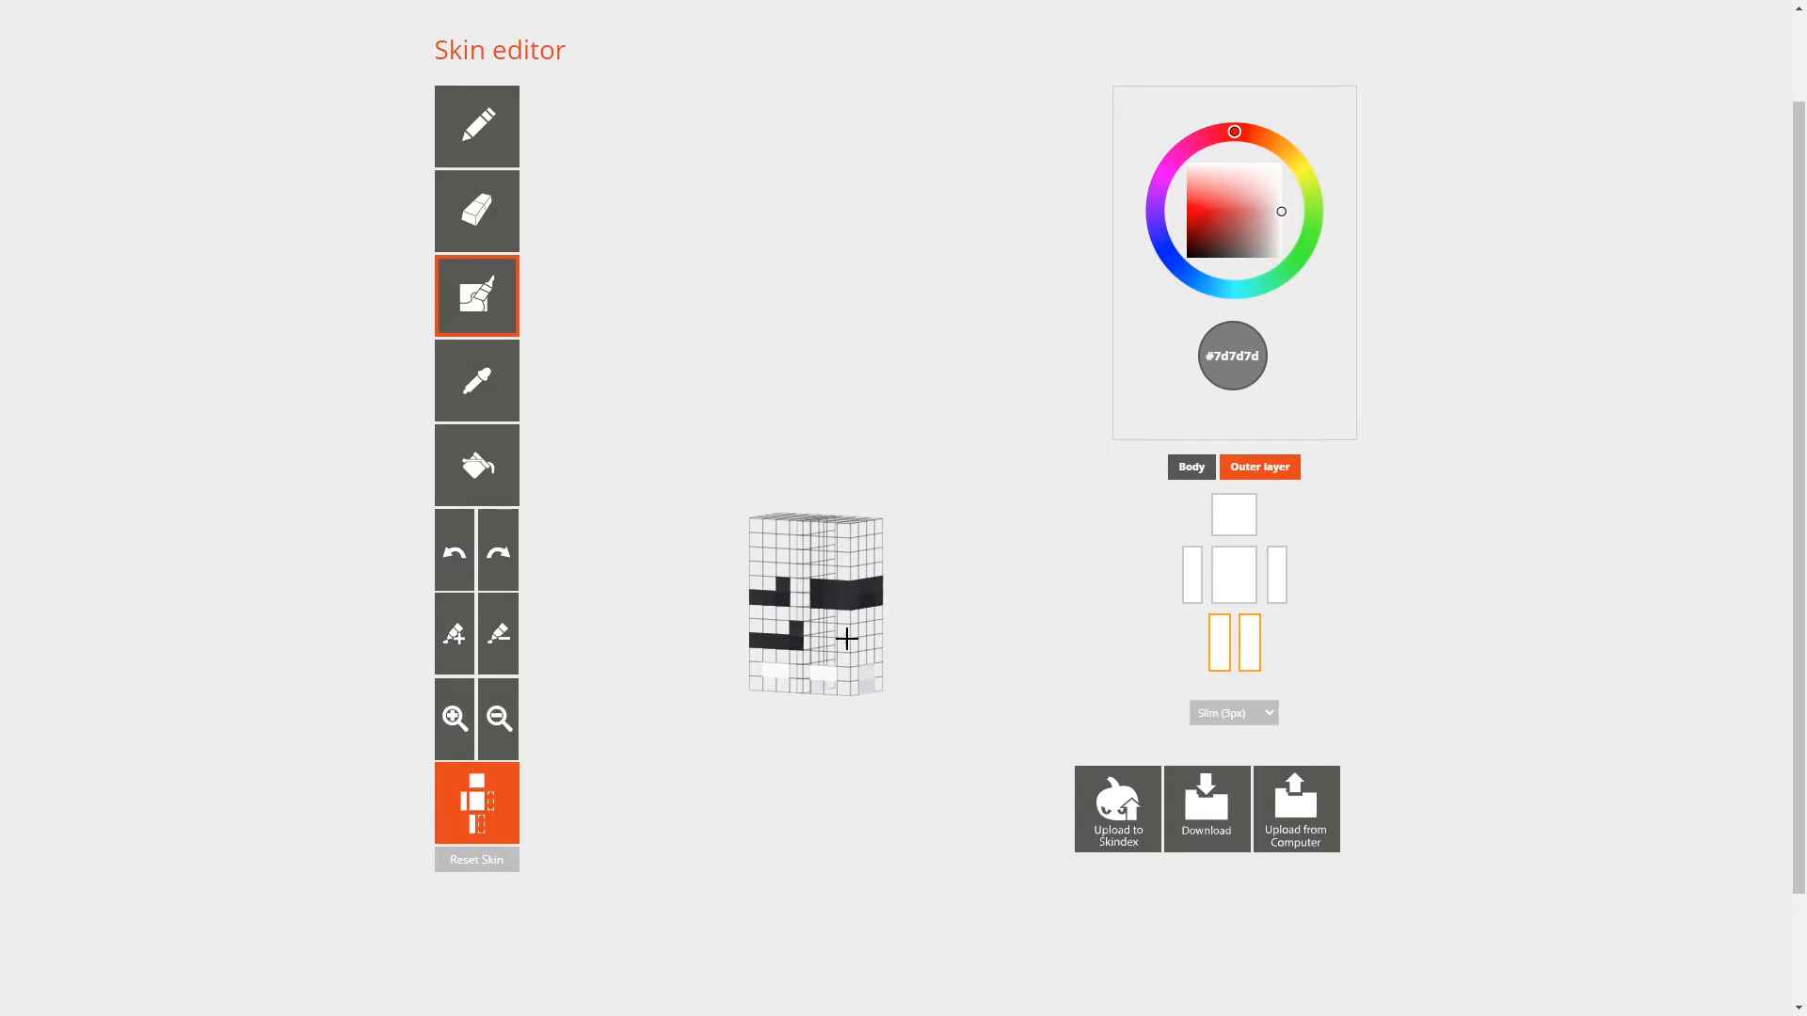
mouse_move(847, 730)
left_mouse_down()
mouse_move(924, 738)
mouse_move(831, 722)
mouse_move(862, 722)
left_mouse_up()
left_click(1191, 467)
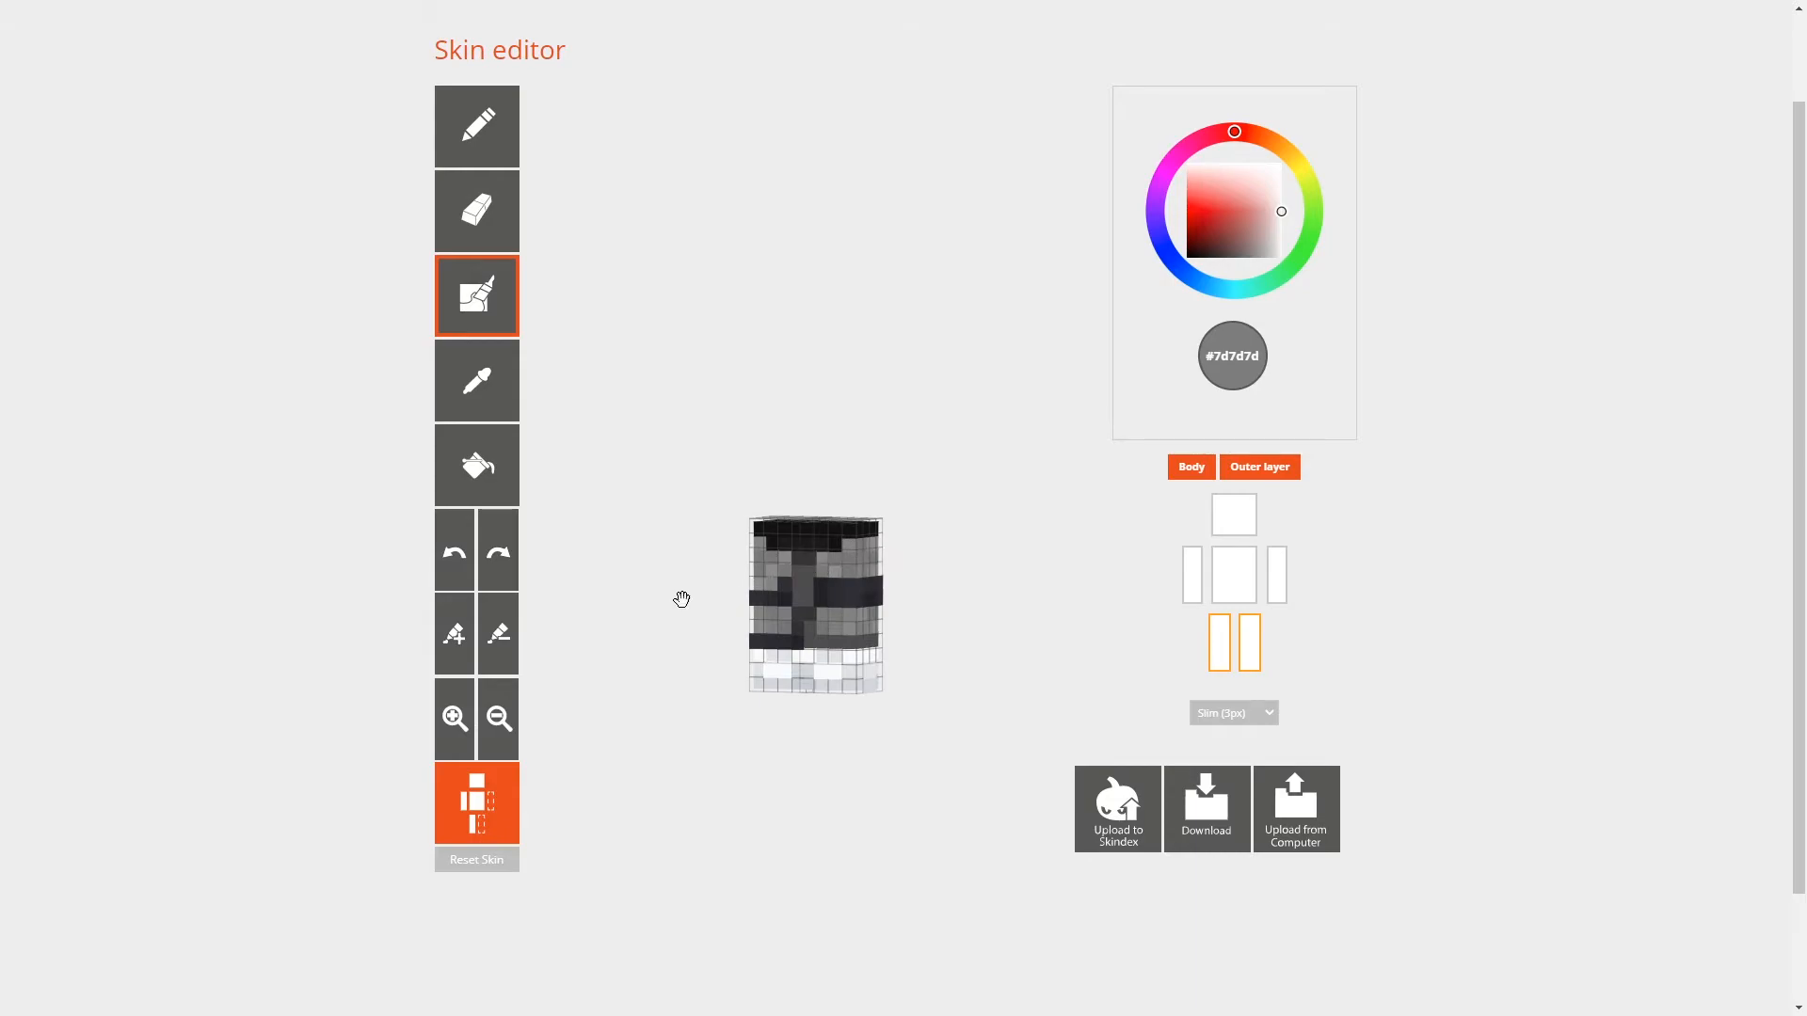
Step: Darken the brush colour to #565656 and brush over the black bands on all sides of the legs' outer layer
left_click(458, 640)
left_click(458, 640)
left_click(458, 640)
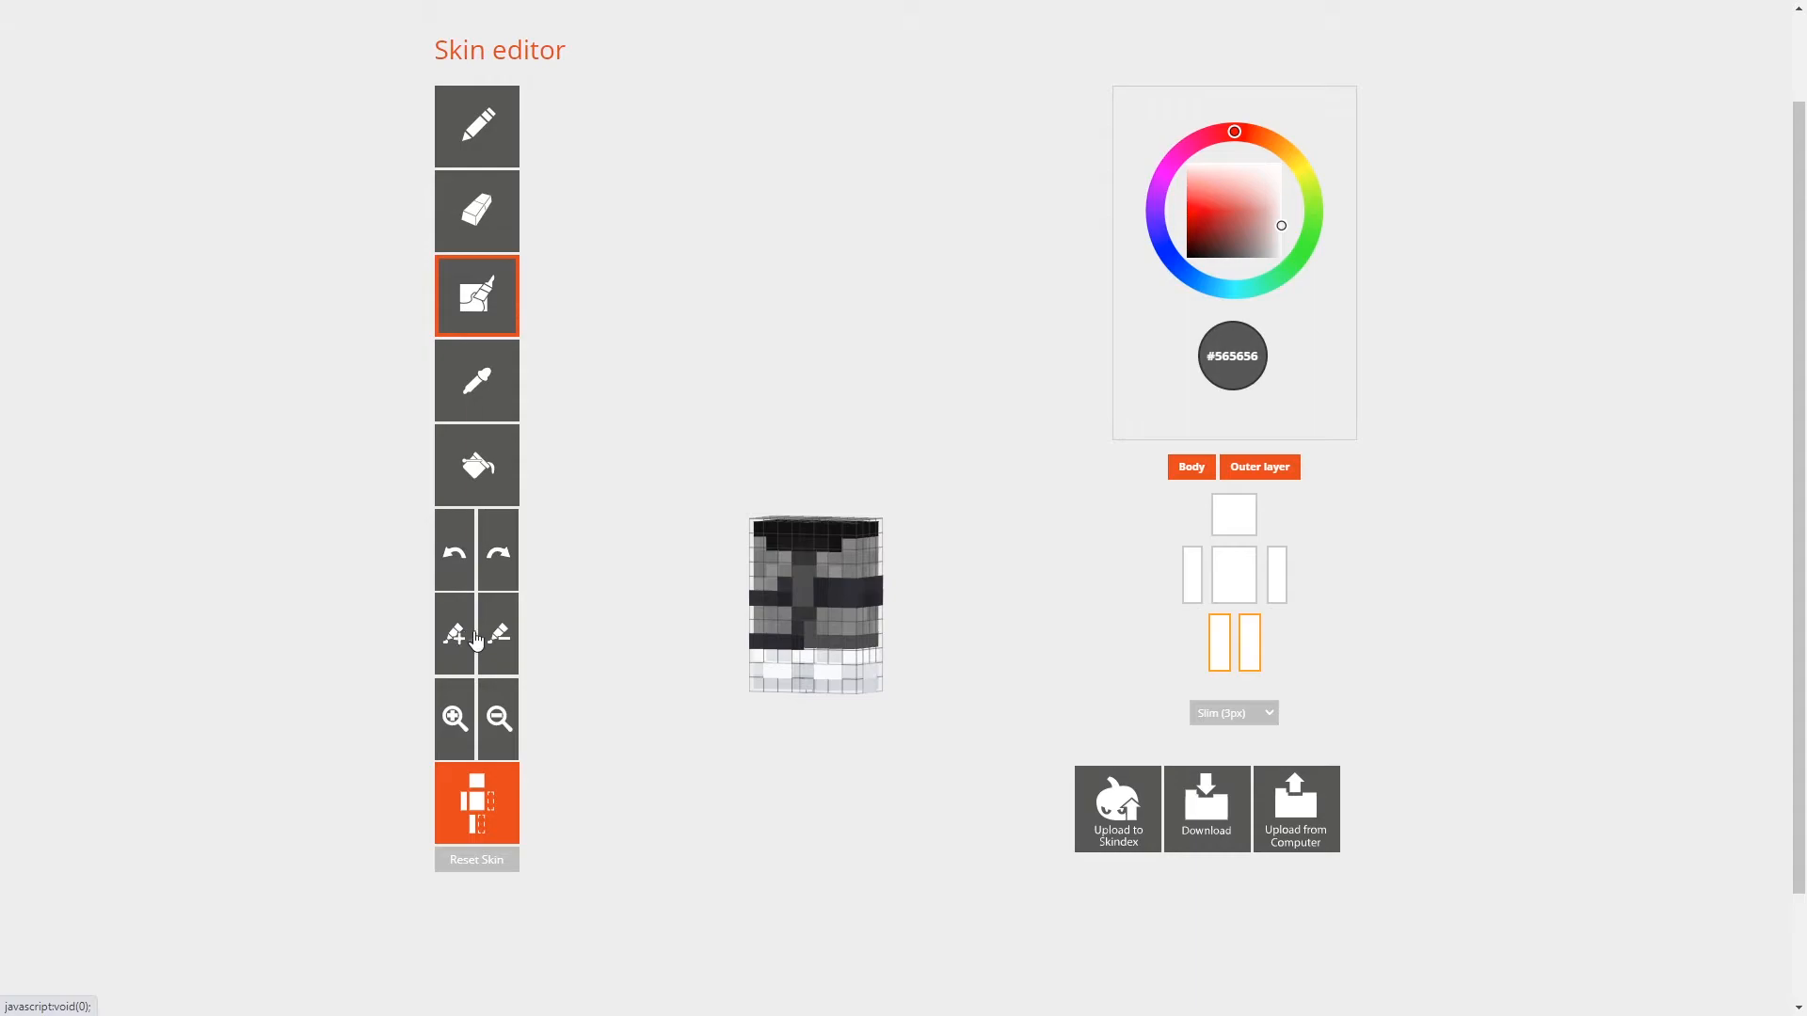
mouse_move(779, 778)
left_mouse_down()
mouse_move(839, 795)
mouse_move(759, 806)
mouse_move(767, 749)
left_mouse_up()
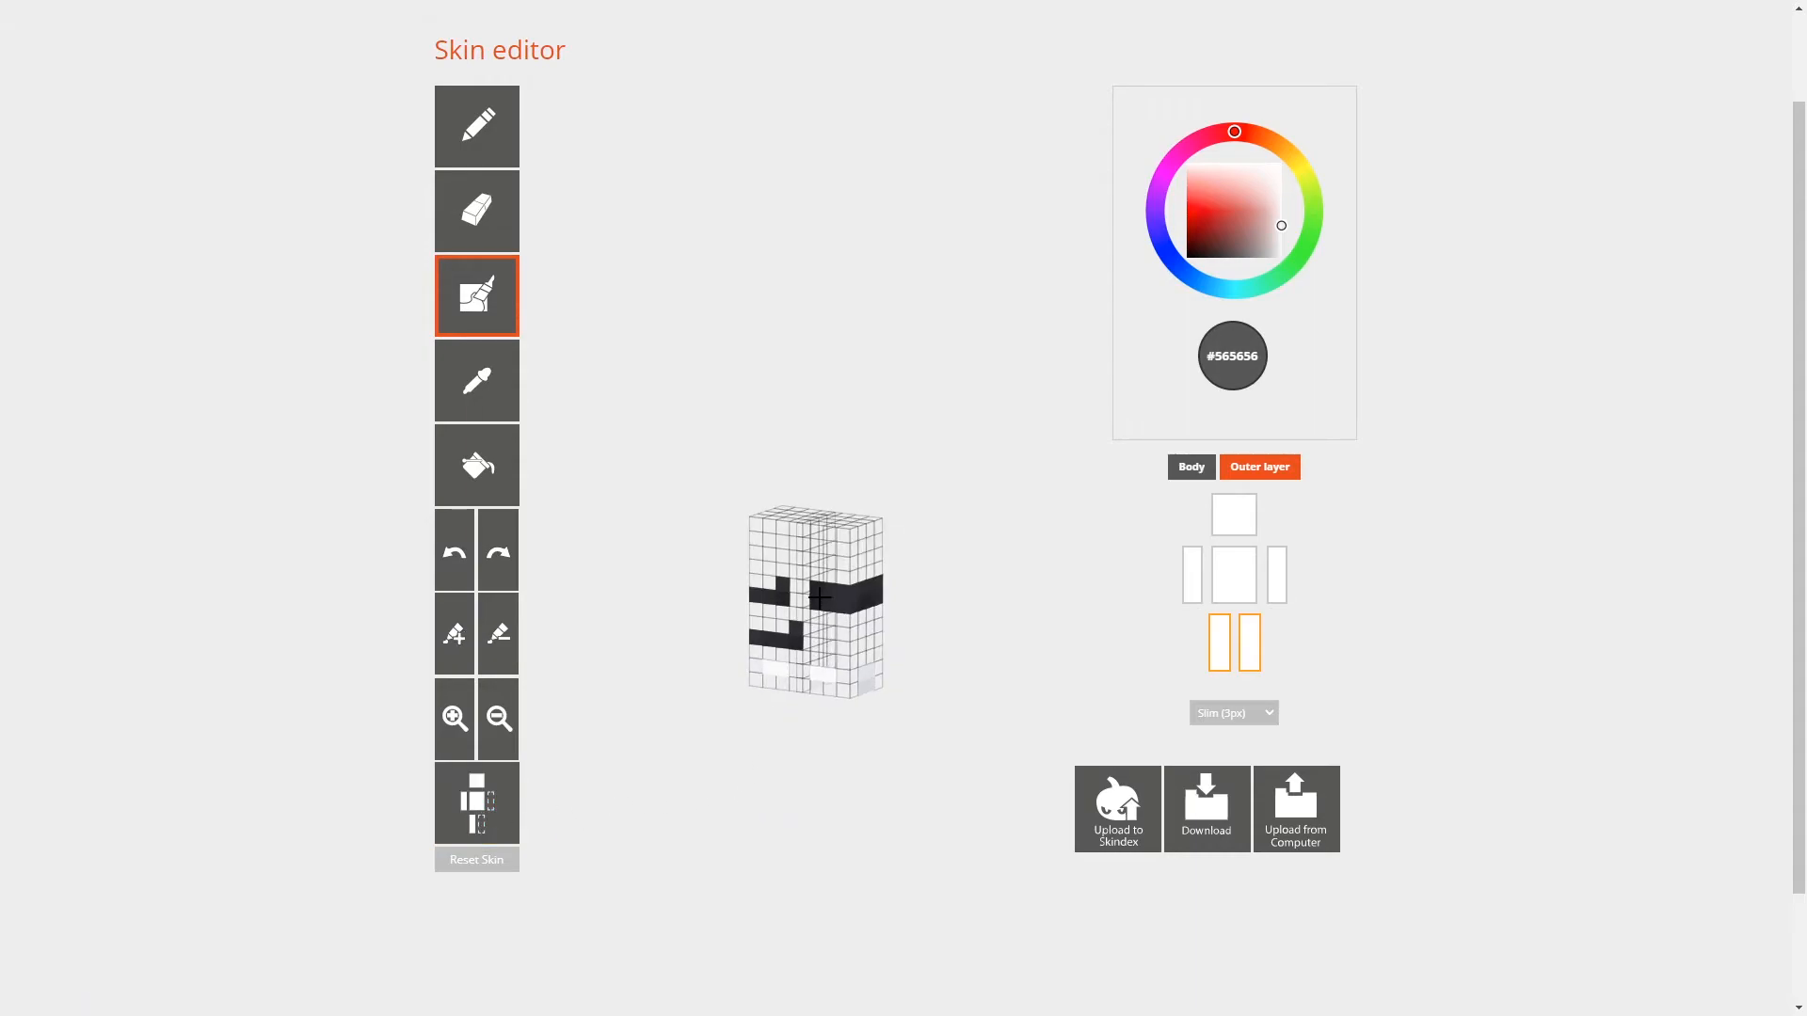
left_click_drag(1027, 617, 819, 610)
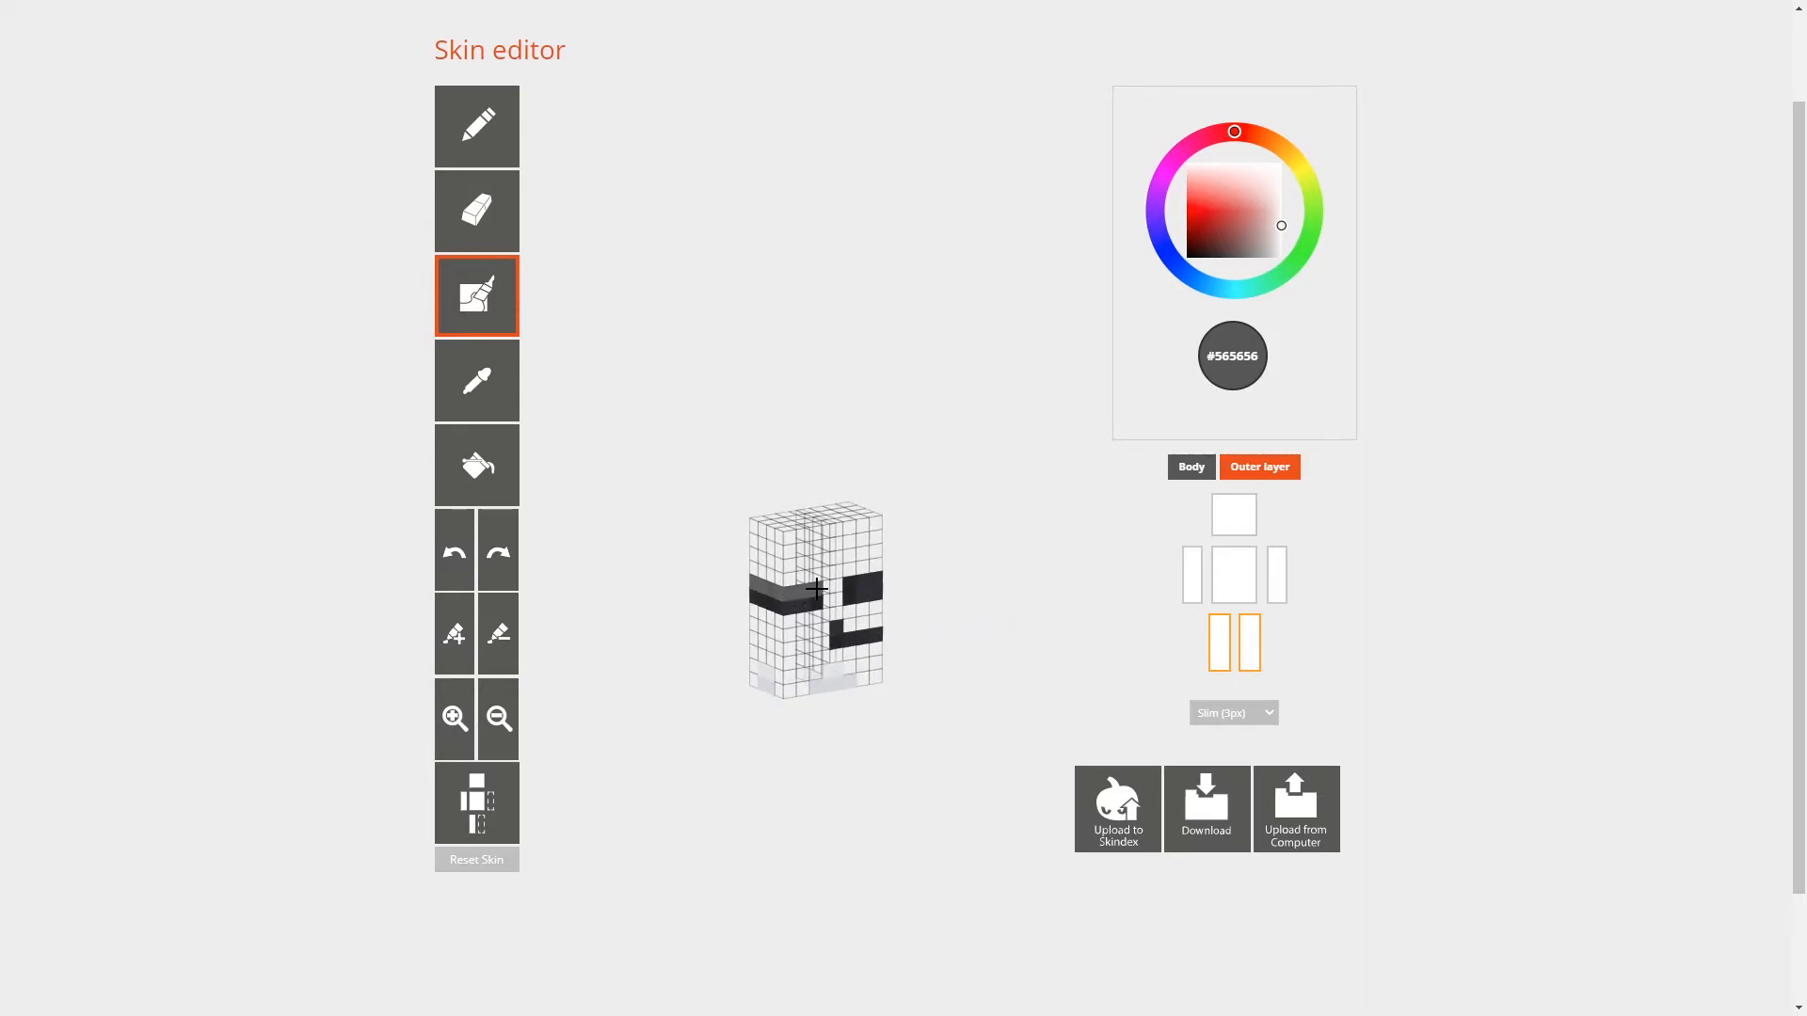
left_click_drag(846, 729, 858, 626)
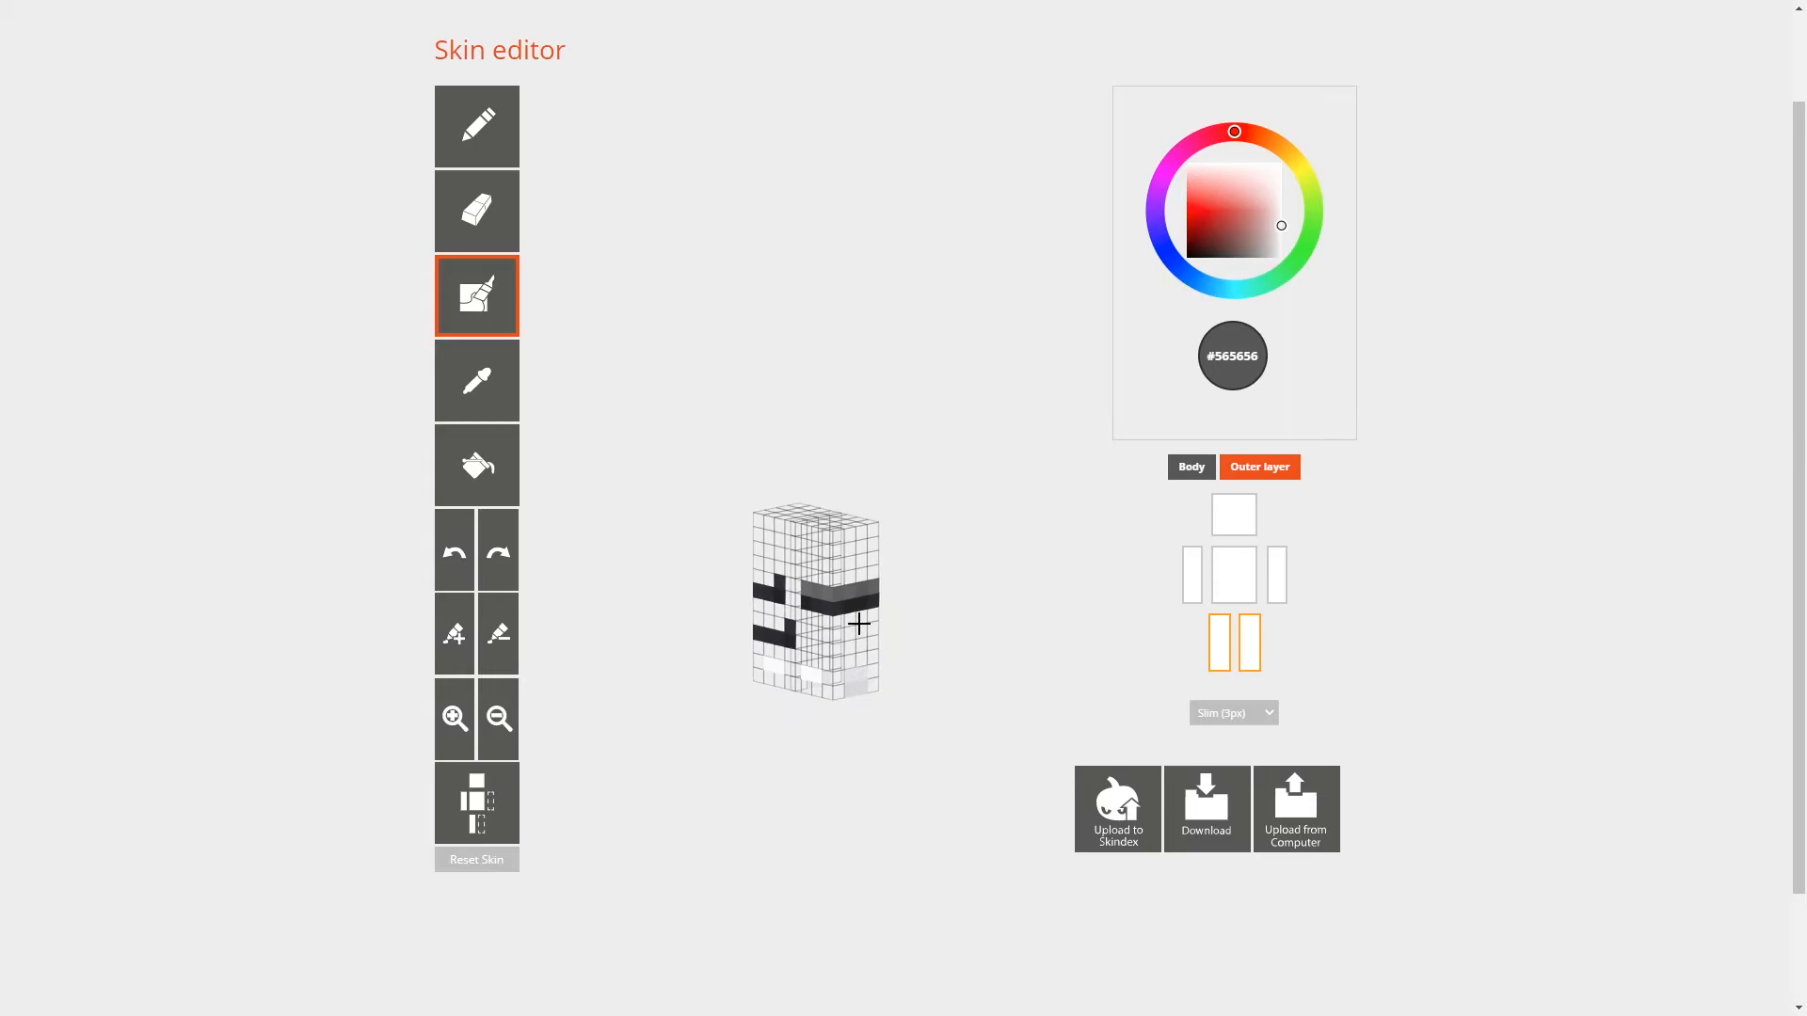
left_click_drag(707, 774, 847, 759)
left_click_drag(818, 600, 778, 600)
left_click_drag(755, 736, 809, 739)
left_click_drag(823, 635, 778, 637)
left_click_drag(760, 743, 880, 714)
left_click_drag(853, 649, 824, 644)
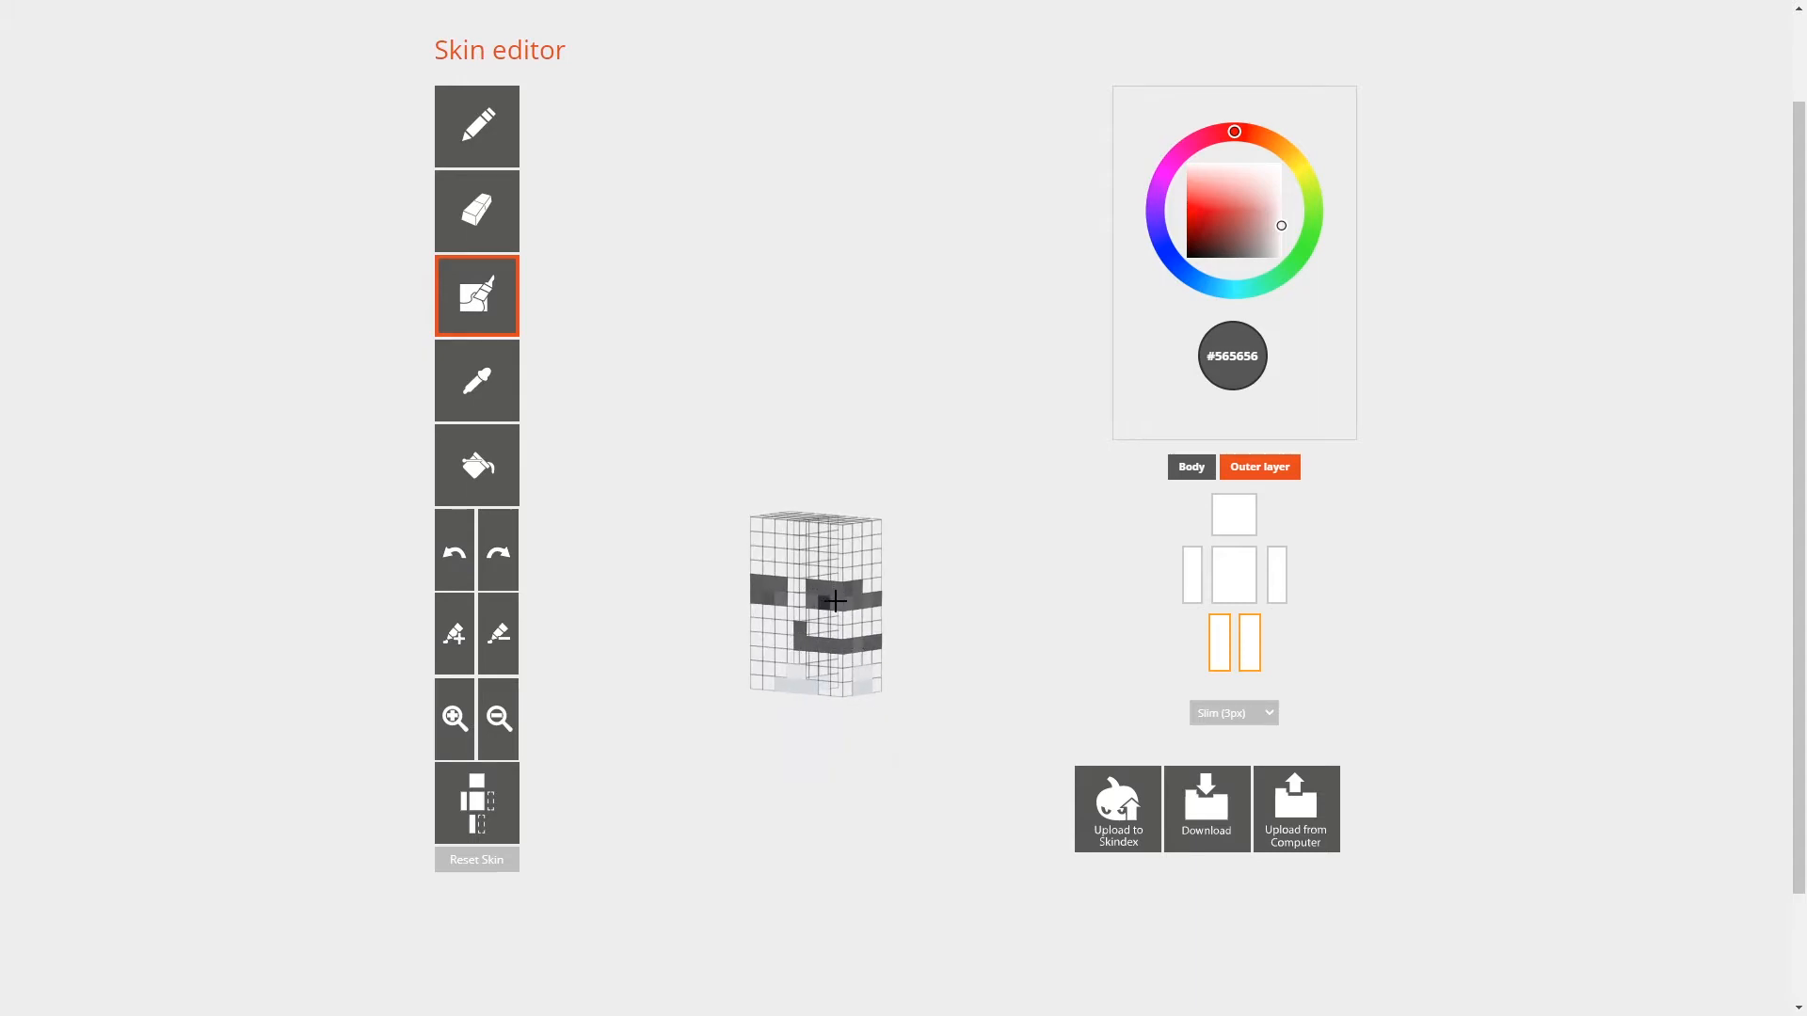
left_click_drag(1066, 708, 878, 724)
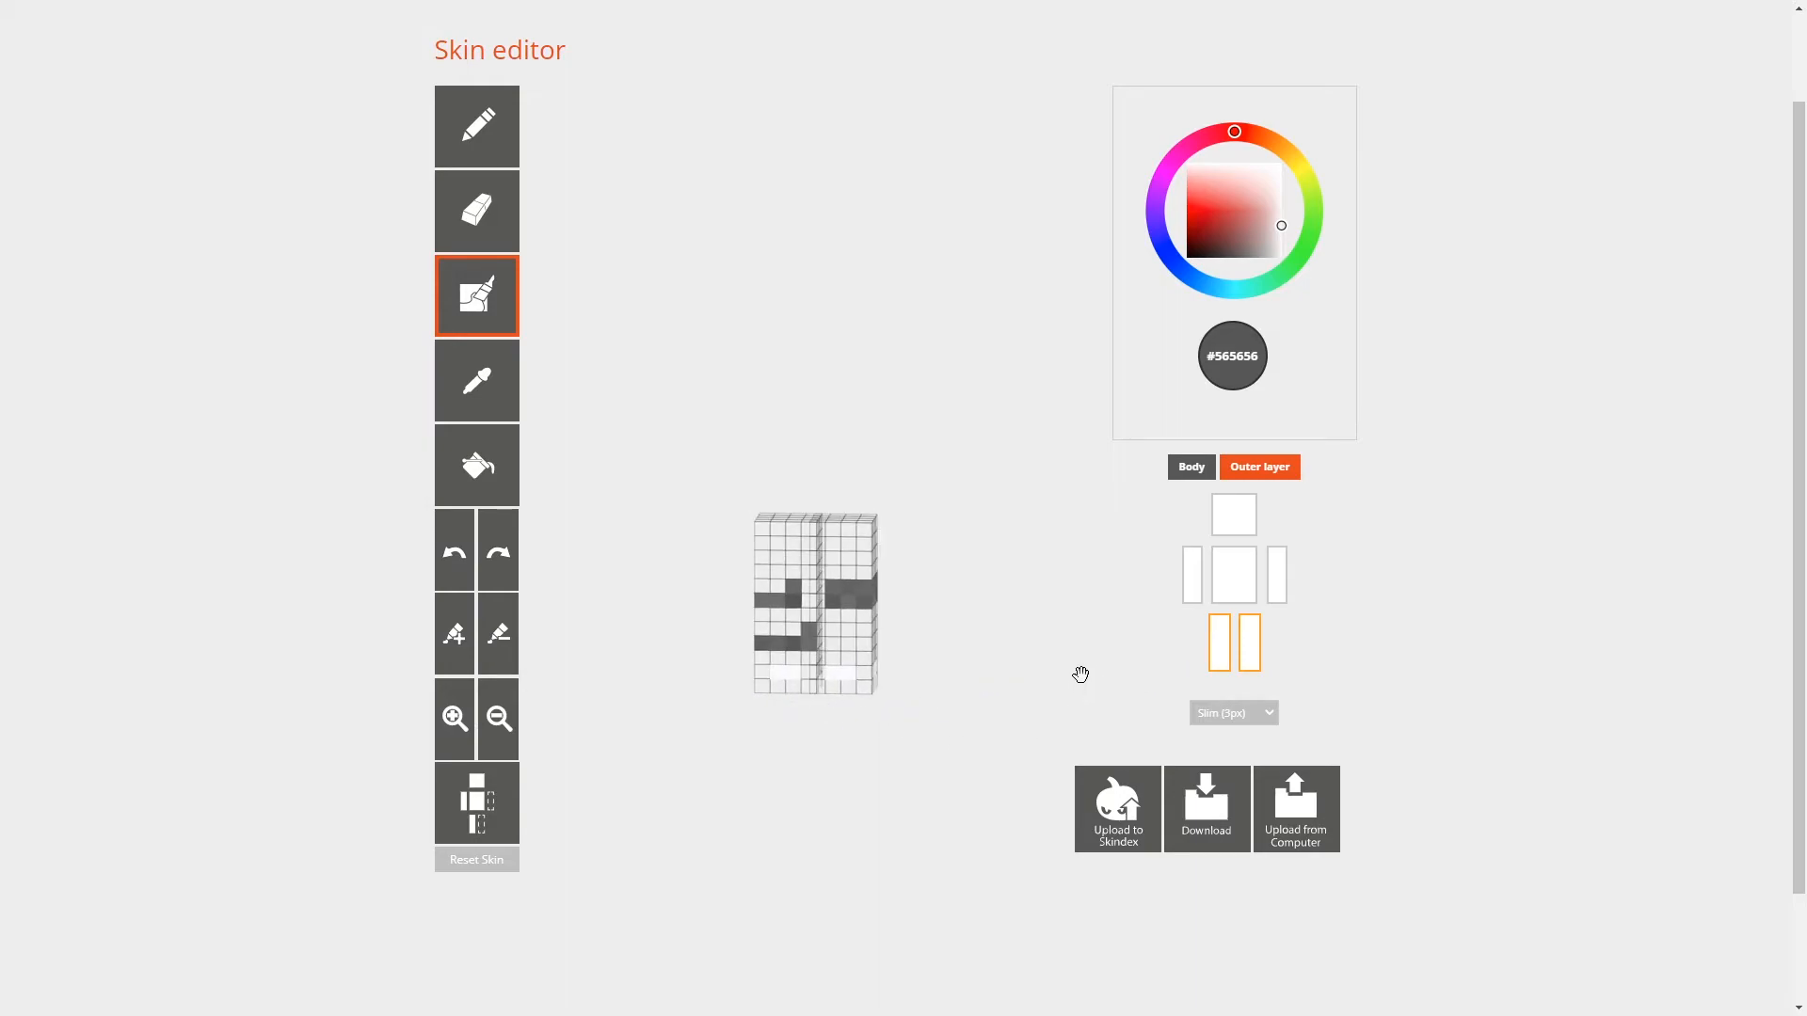
Step: Show the arms, torso, head and body layer again and check the grey leg bands on the complete skin
mouse_move(1033, 665)
left_mouse_down()
mouse_move(976, 602)
mouse_move(1045, 646)
mouse_move(1009, 687)
left_mouse_up()
left_click(1192, 576)
left_click(1234, 576)
left_click(1277, 576)
left_click(1234, 515)
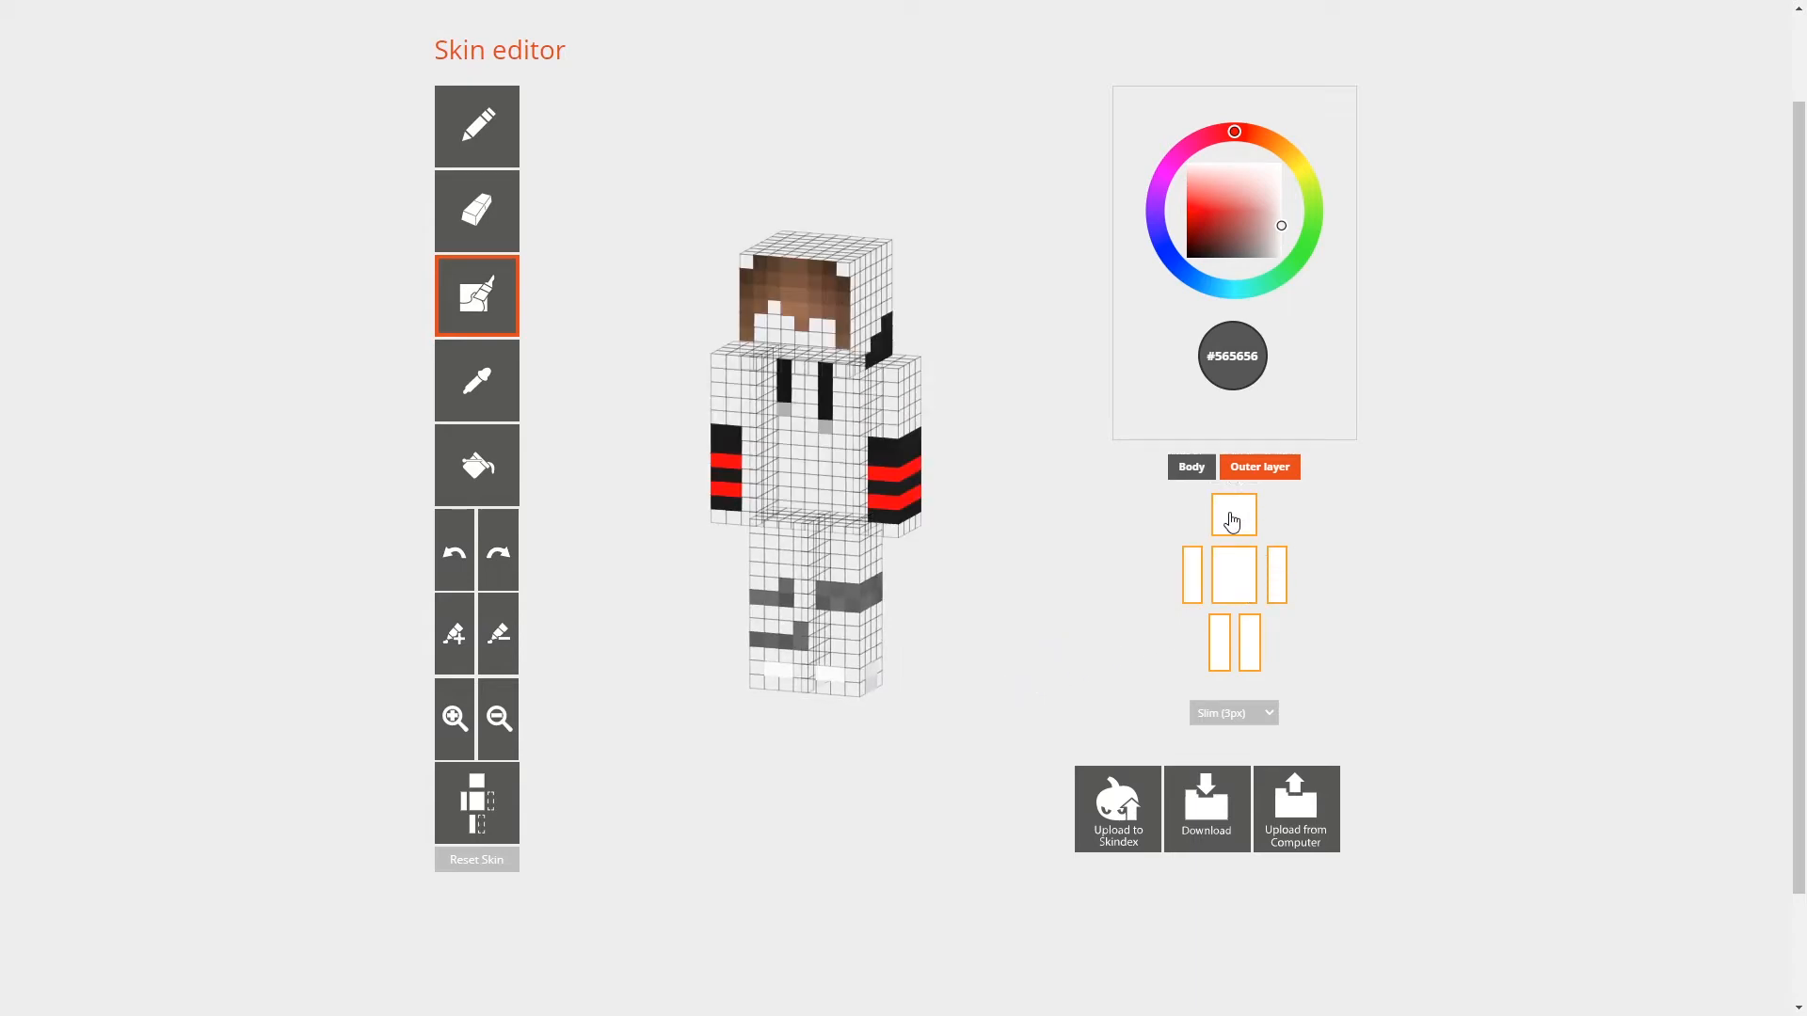
left_click(1194, 471)
left_click_drag(1048, 649, 789, 621)
mouse_move(975, 688)
left_mouse_down()
mouse_move(997, 669)
mouse_move(952, 669)
left_mouse_up()
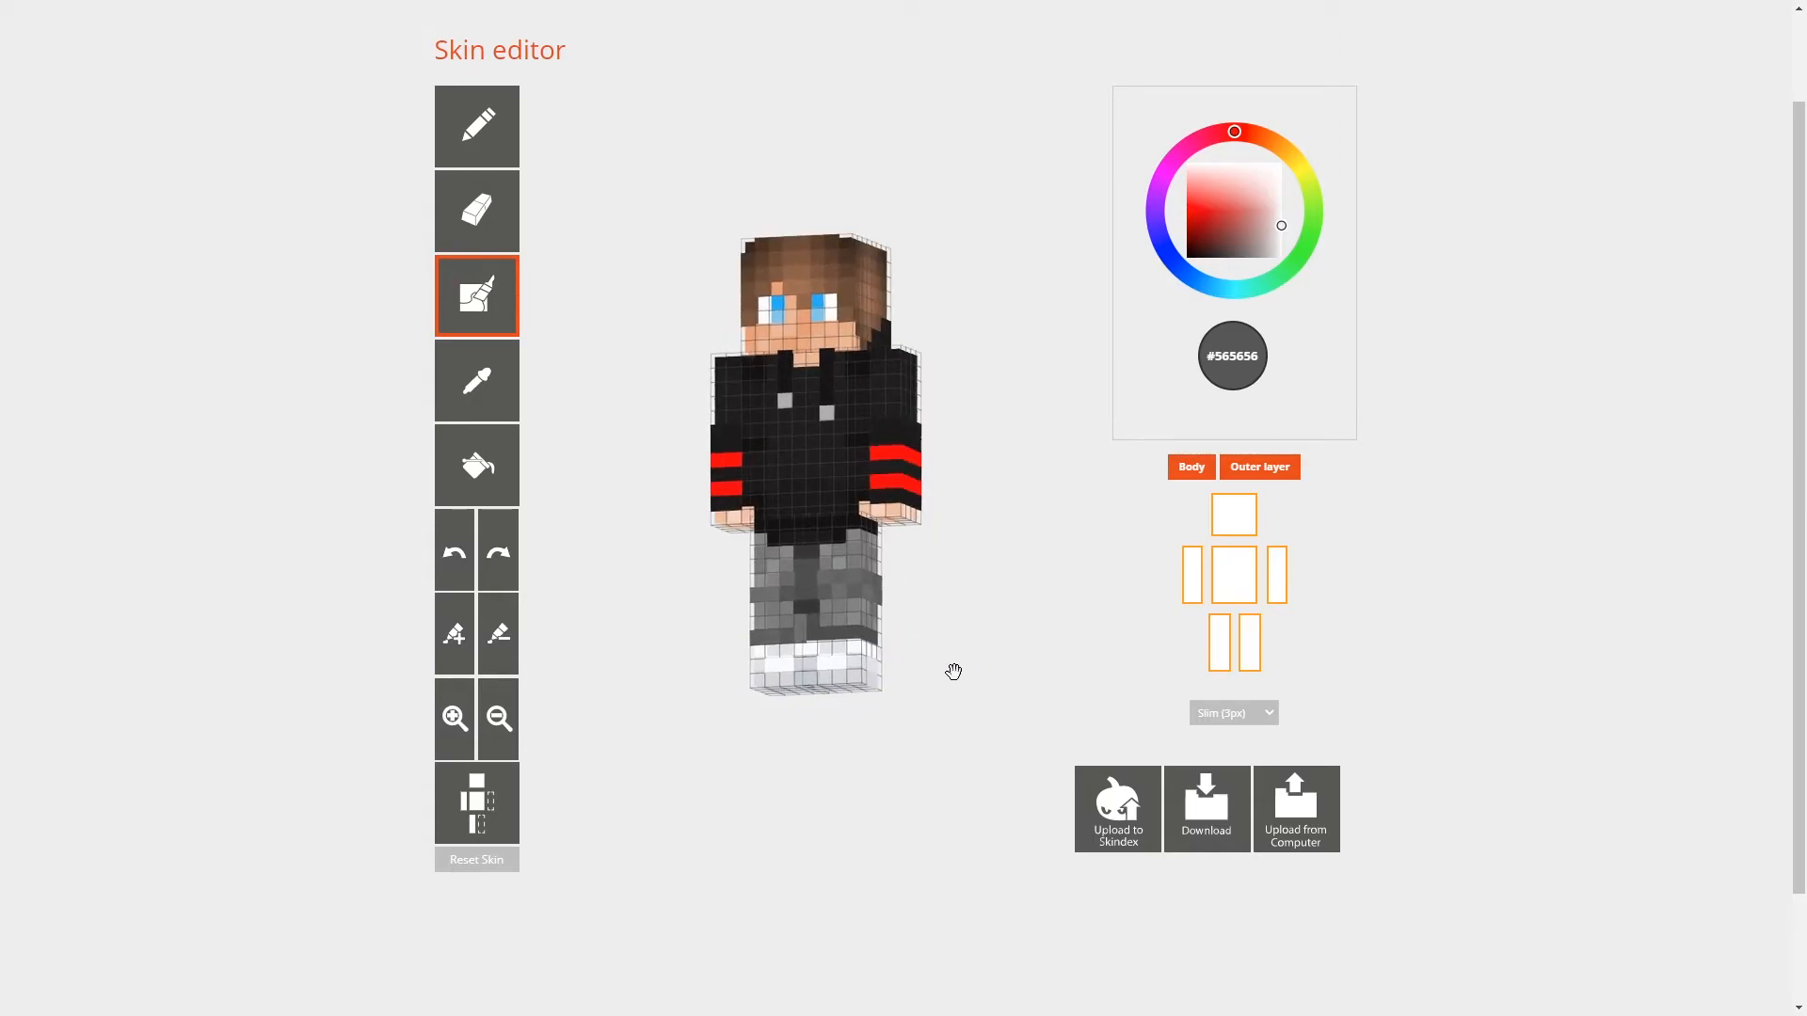
Step: Isolate the legs again by hiding the head, arms and torso, and compare them with and without the outer layer
left_click(1218, 528)
left_click(1190, 574)
left_click(1232, 576)
left_click(1277, 583)
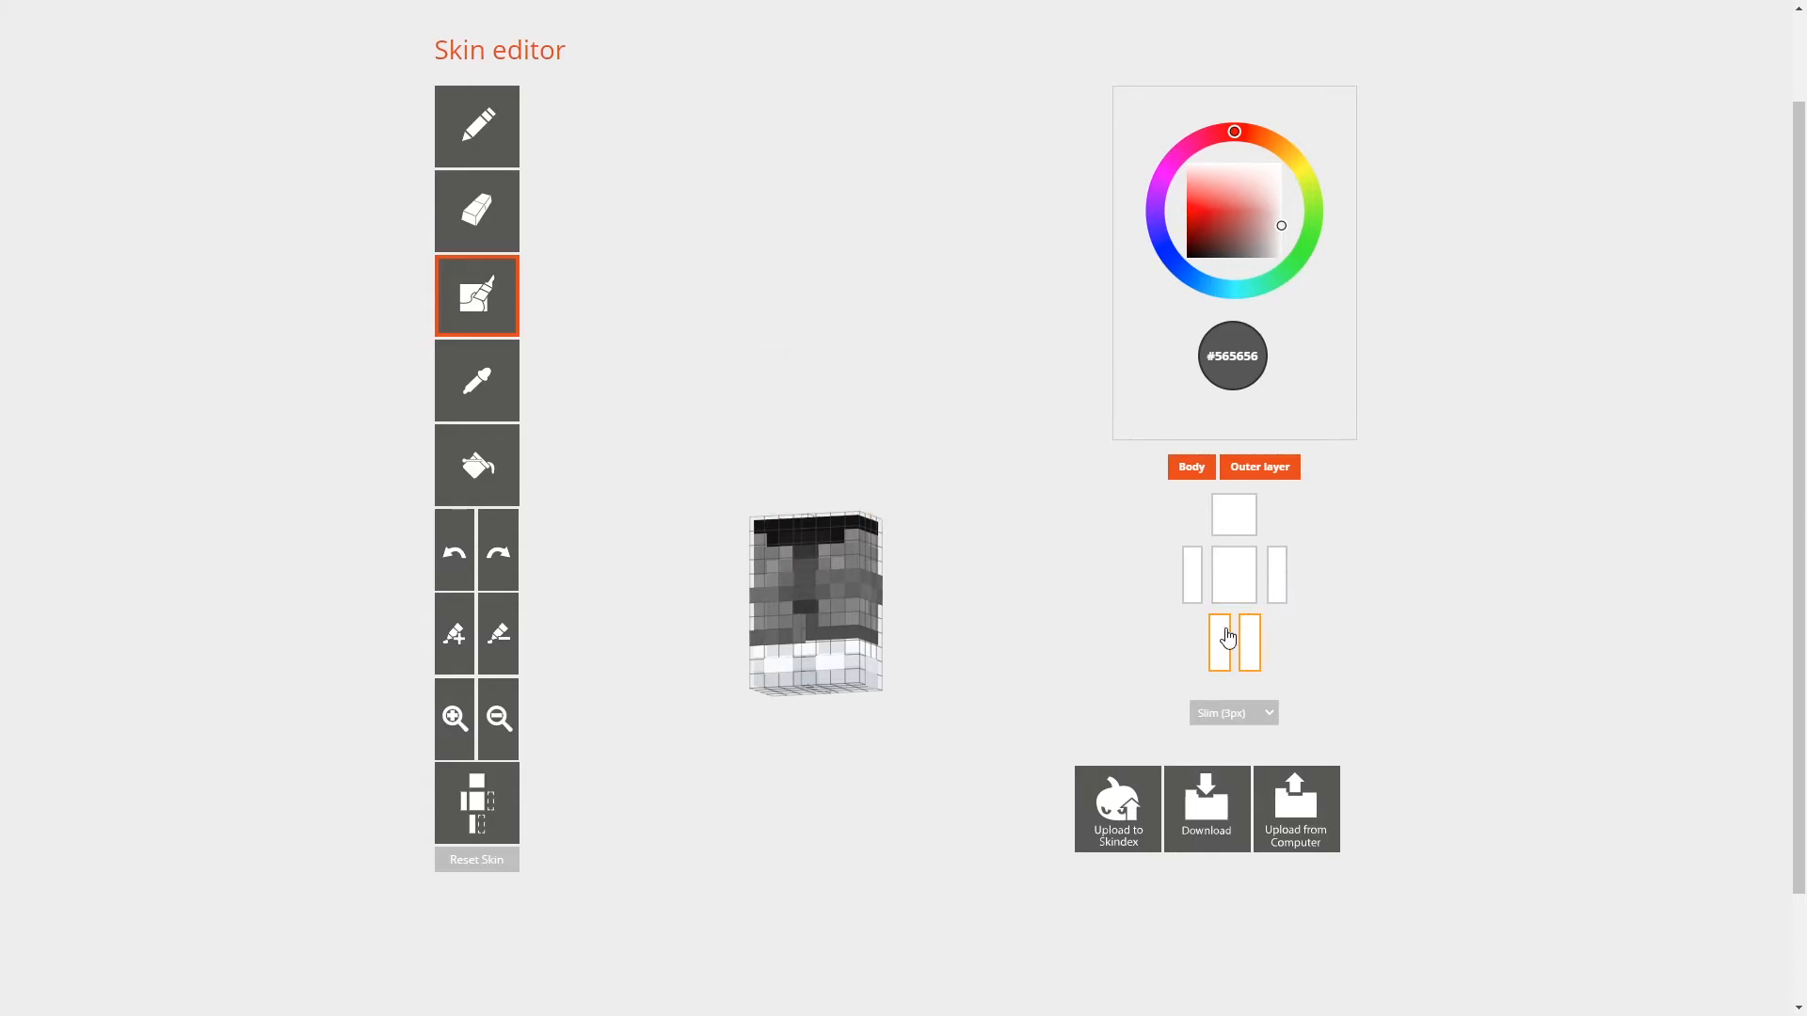
left_click(1257, 471)
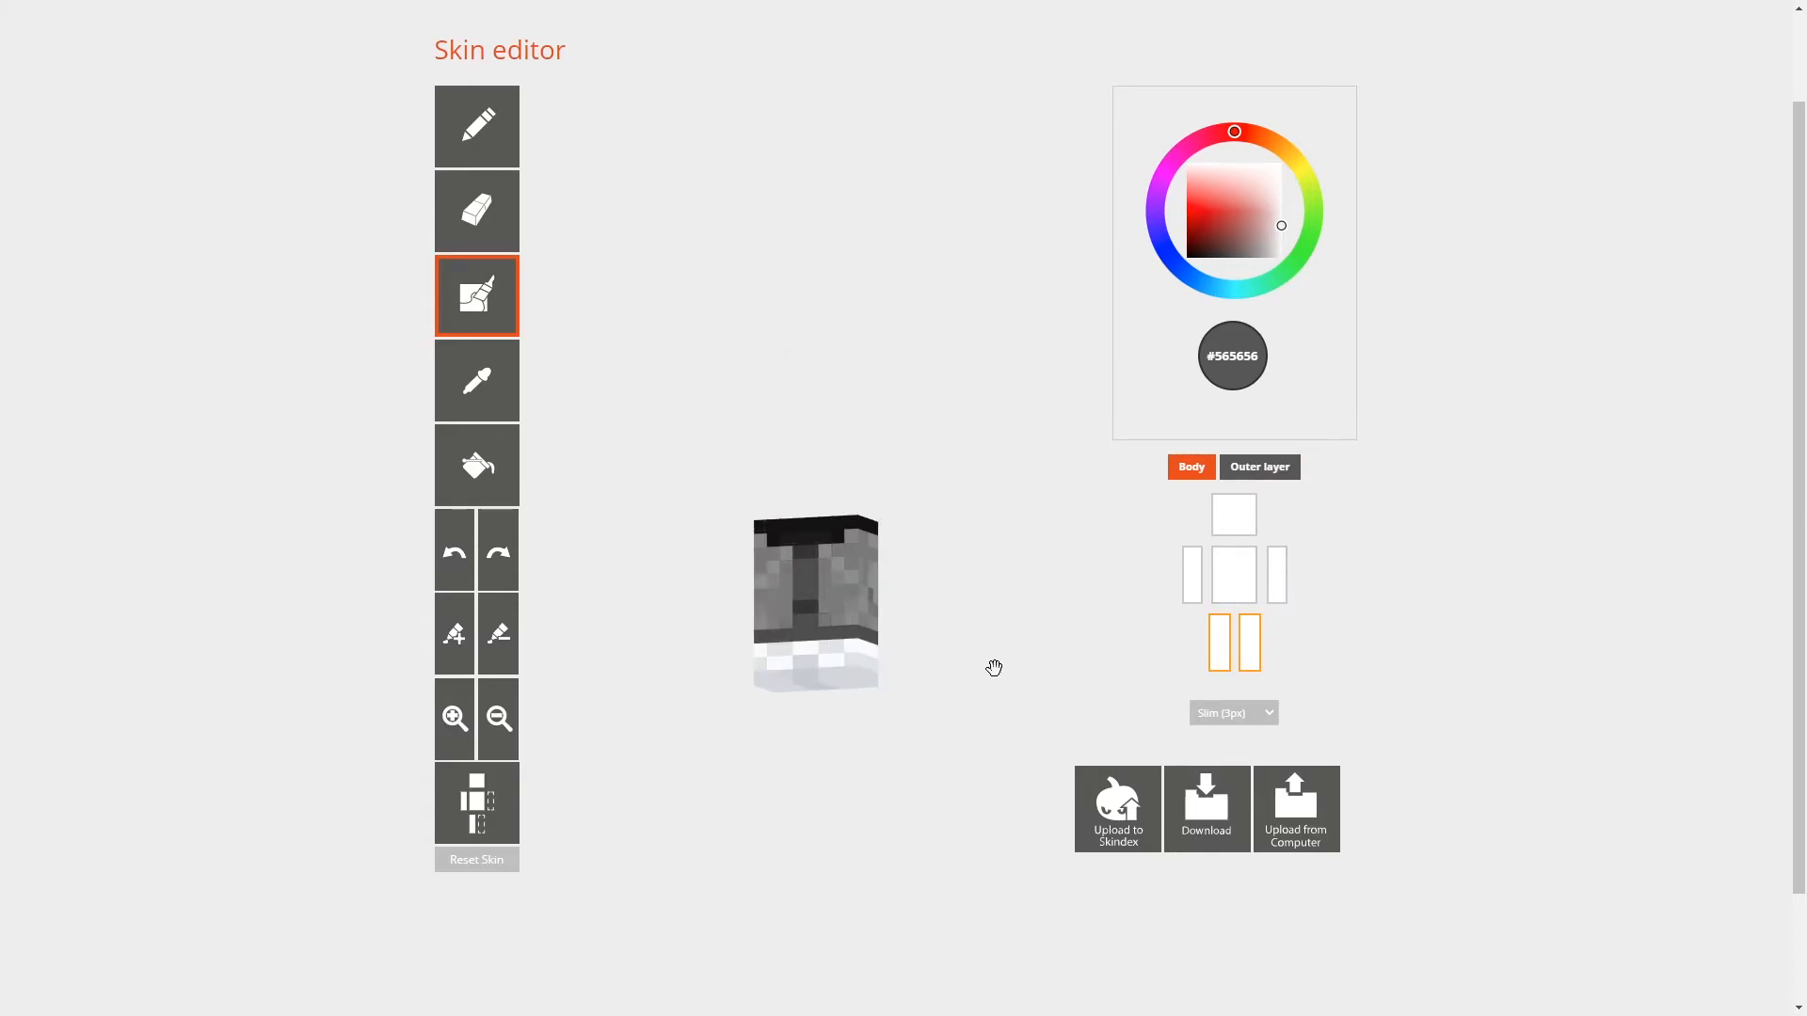
left_click(1249, 476)
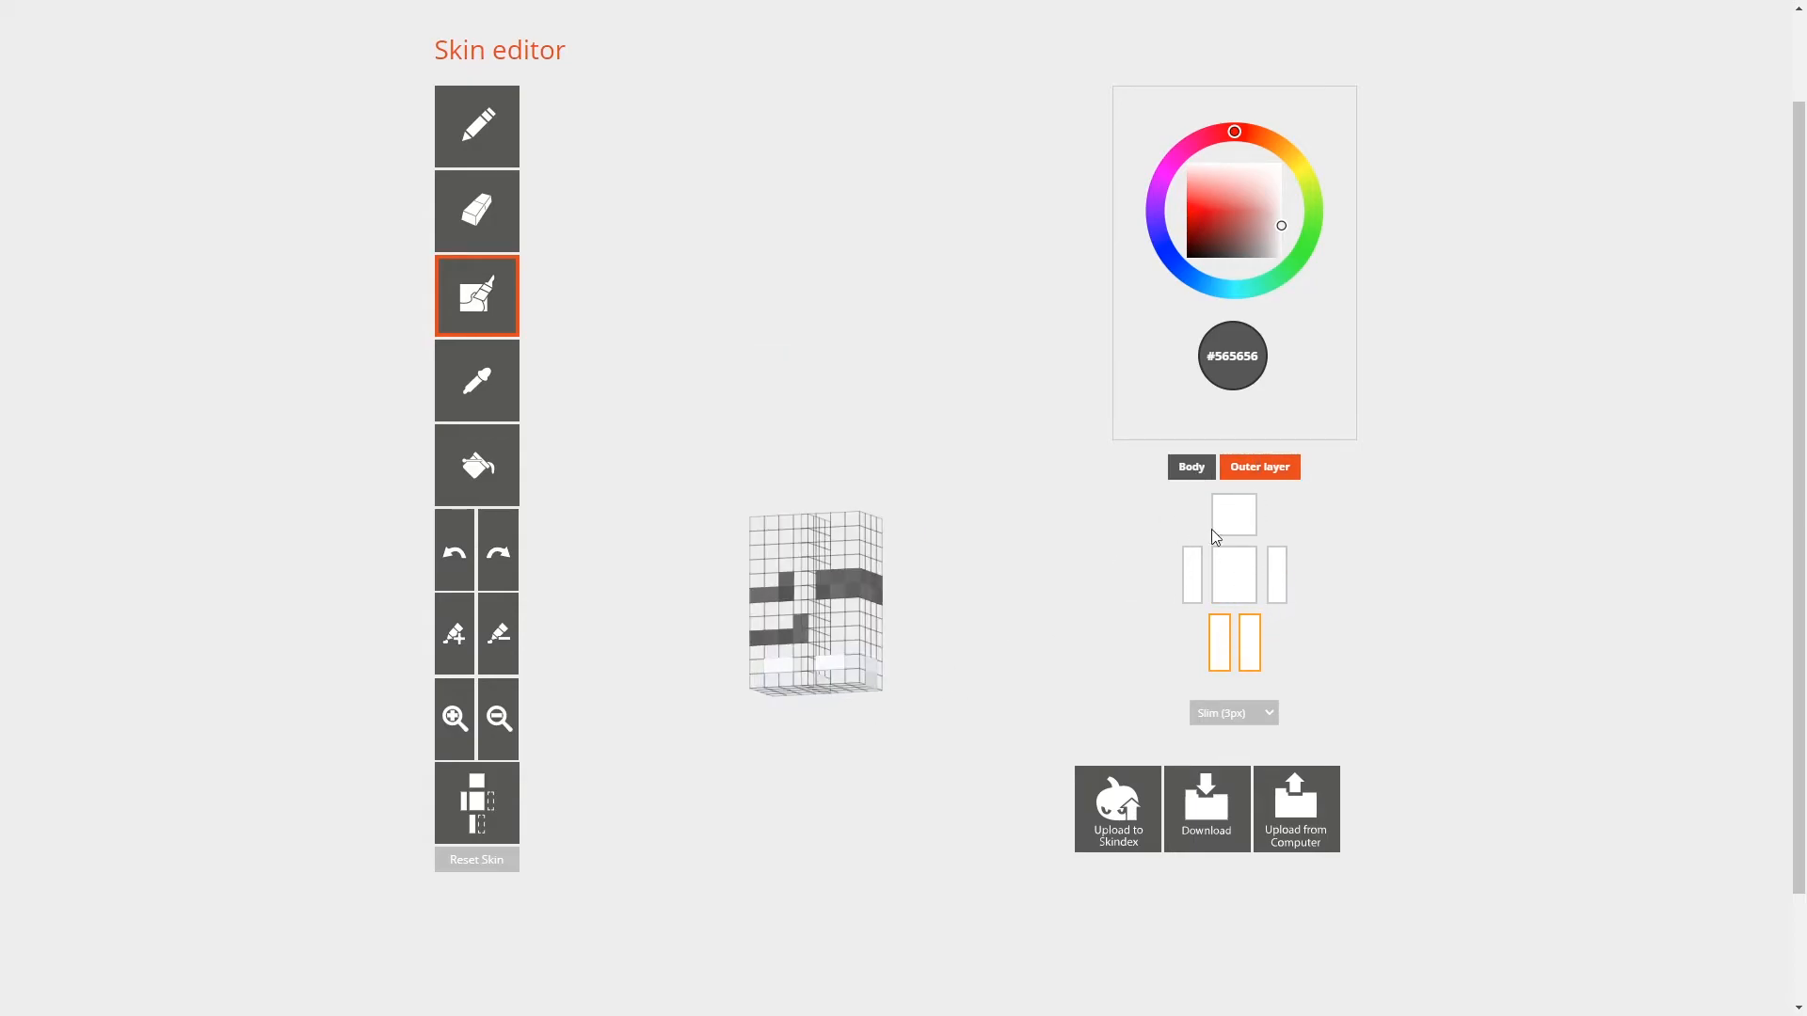
Step: Darken the brush colour to #3c3c3c and brush the bands around both legs' outer layer in that darker grey
left_click(455, 656)
left_click(455, 656)
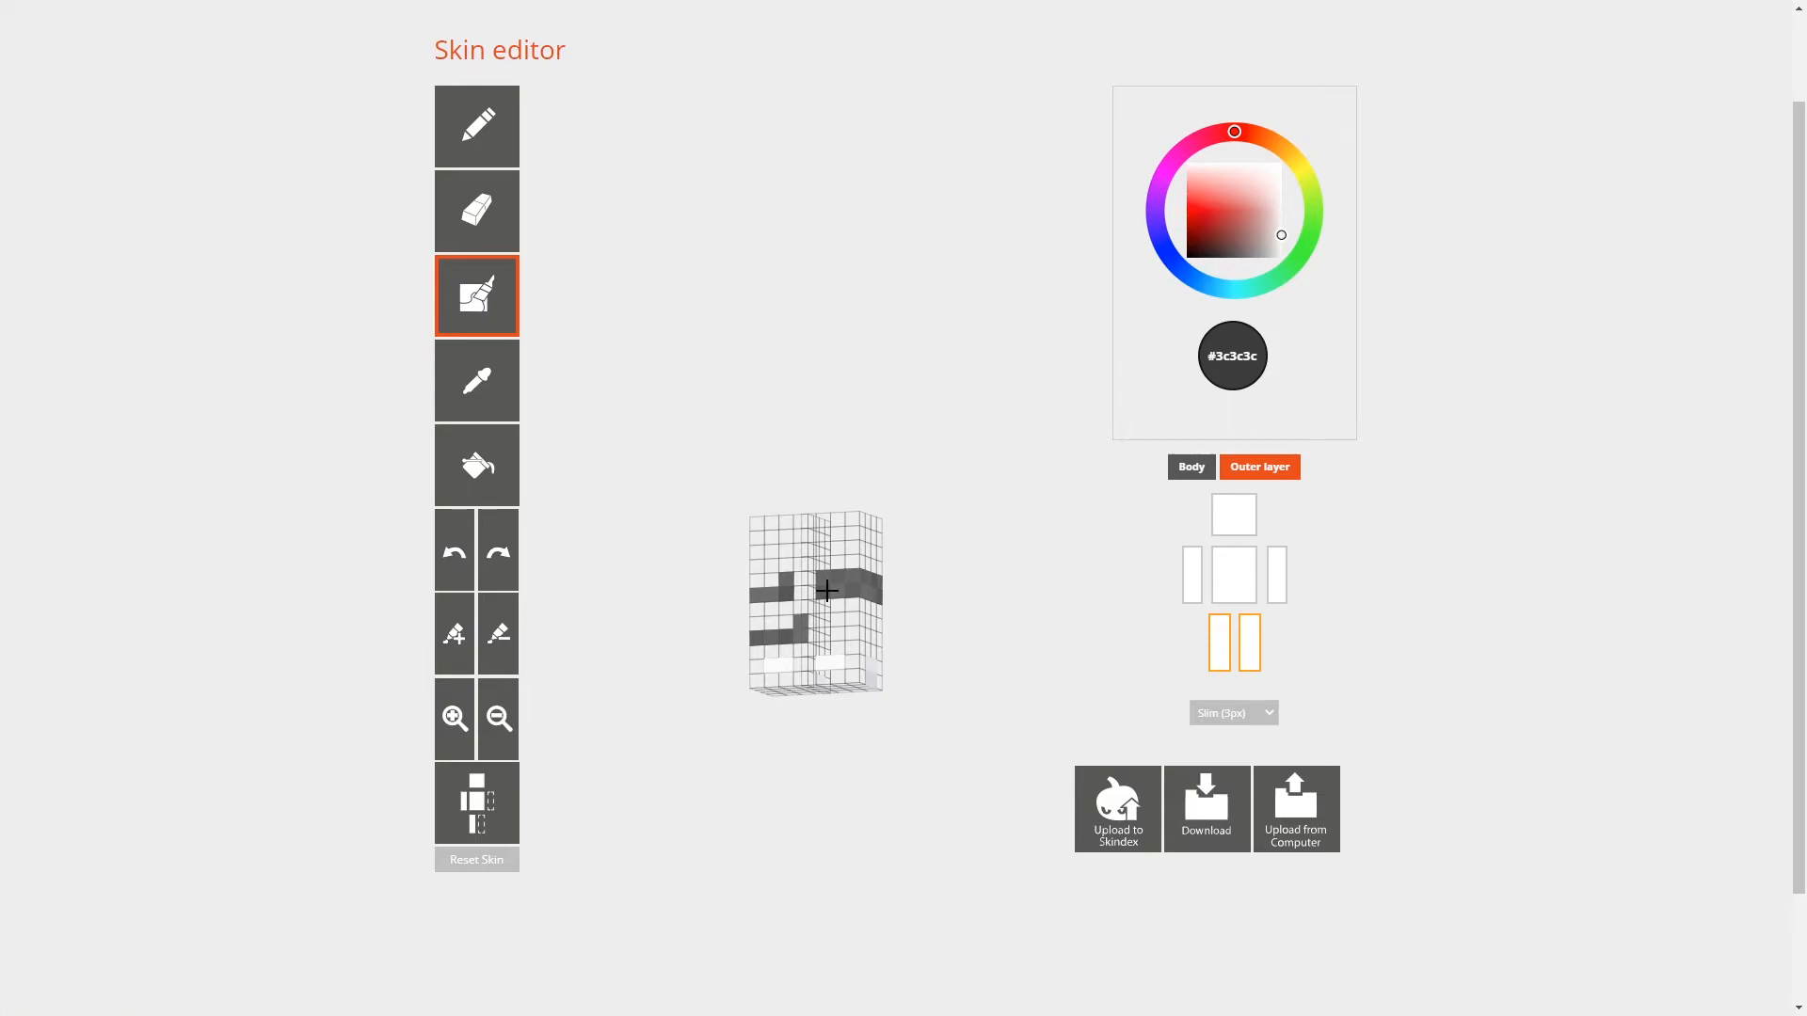
left_click_drag(979, 607, 807, 593)
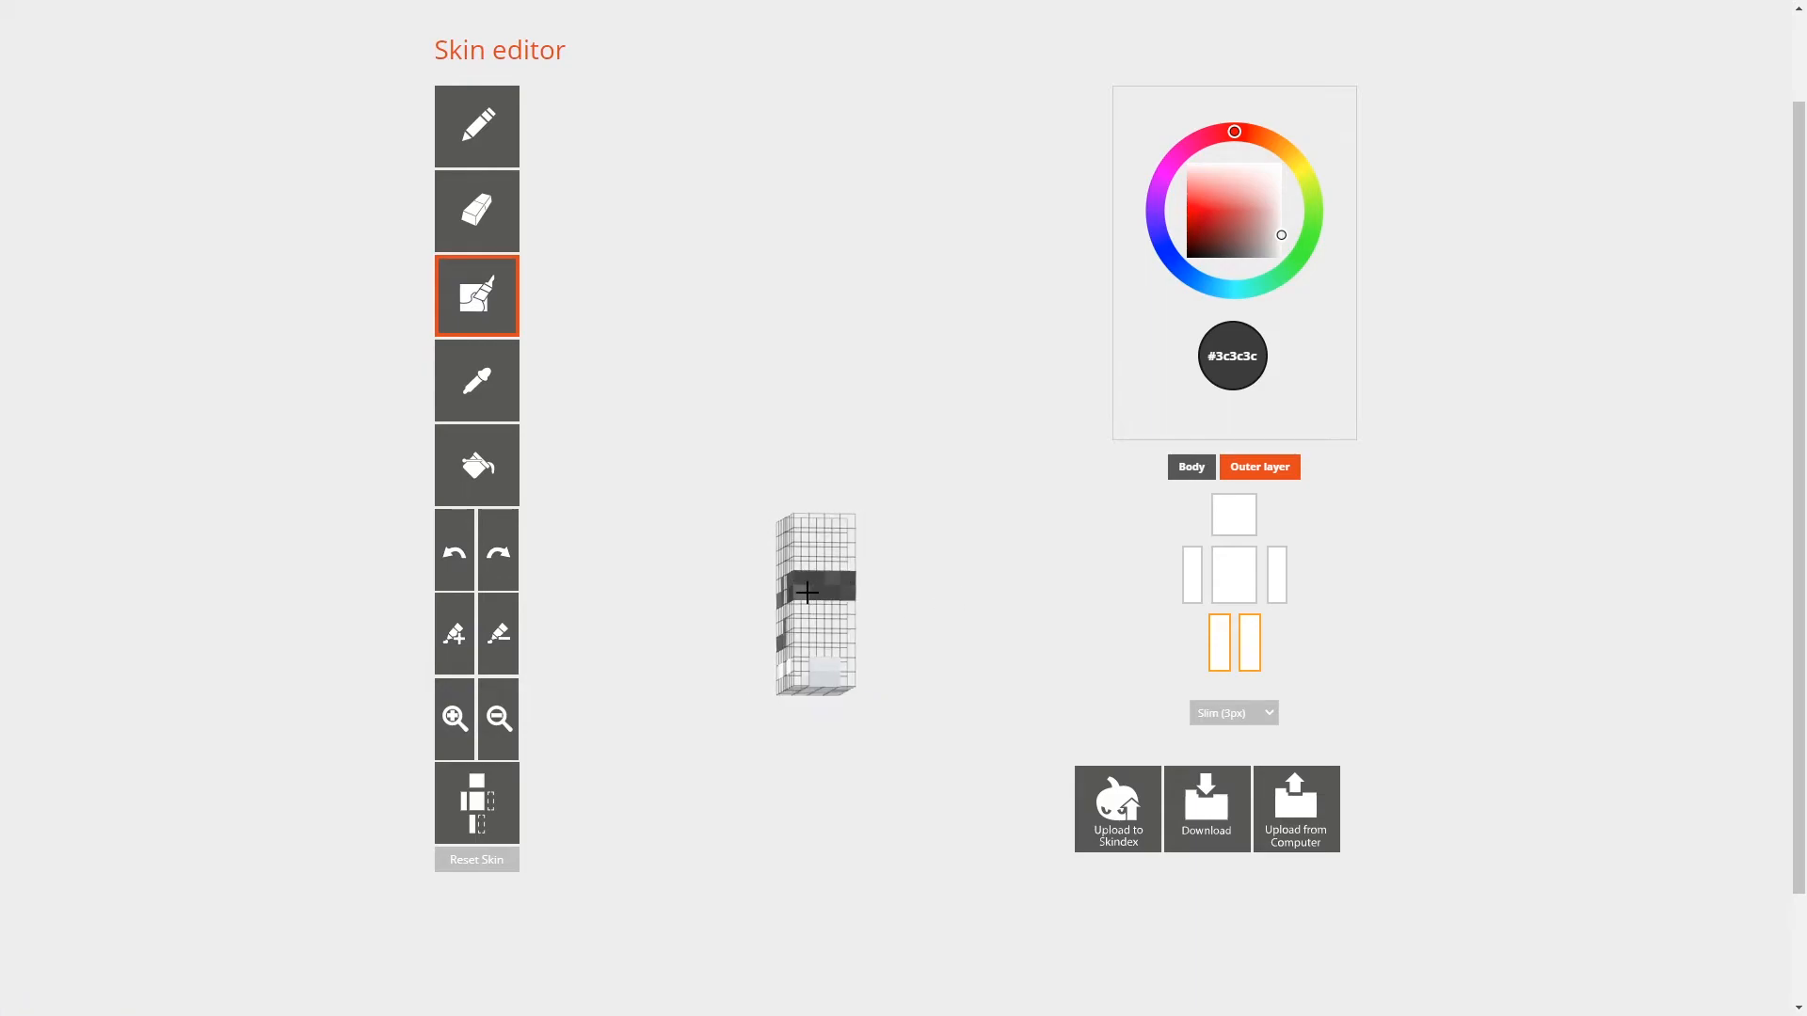
left_click_drag(989, 614, 765, 588)
left_click_drag(1005, 627, 826, 601)
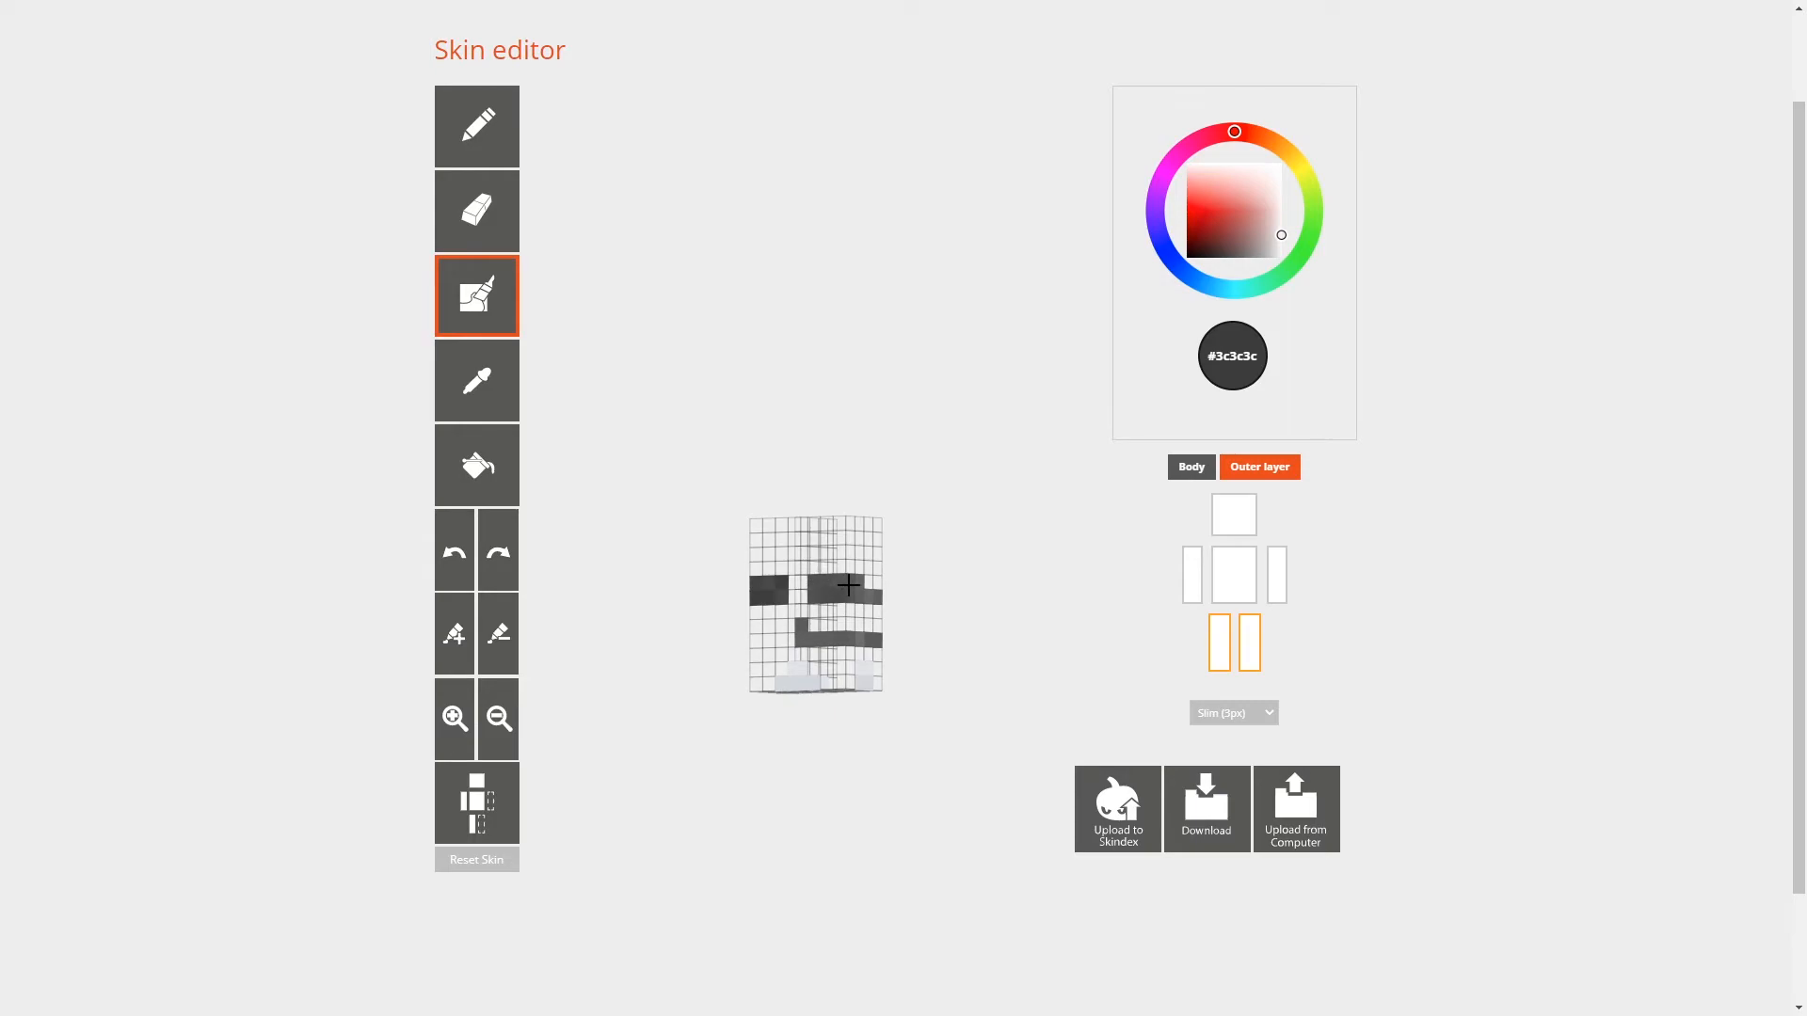
left_click_drag(951, 617, 783, 599)
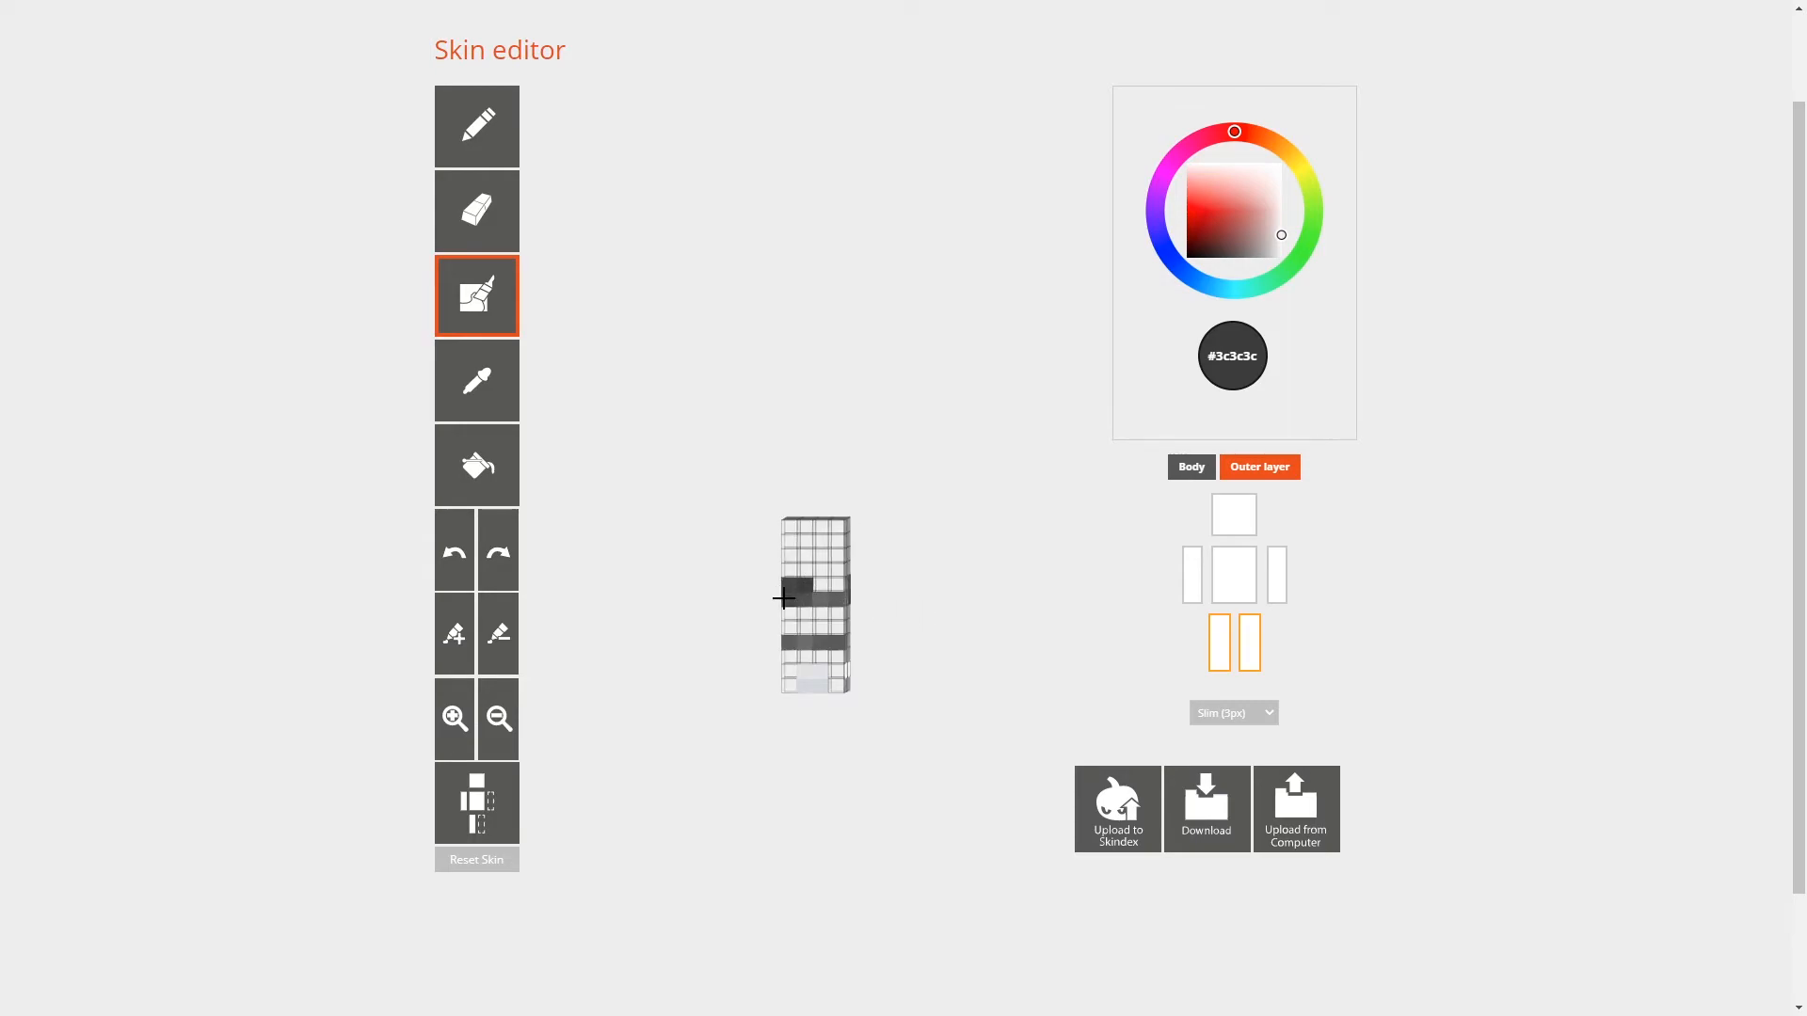
left_click_drag(994, 602, 882, 610)
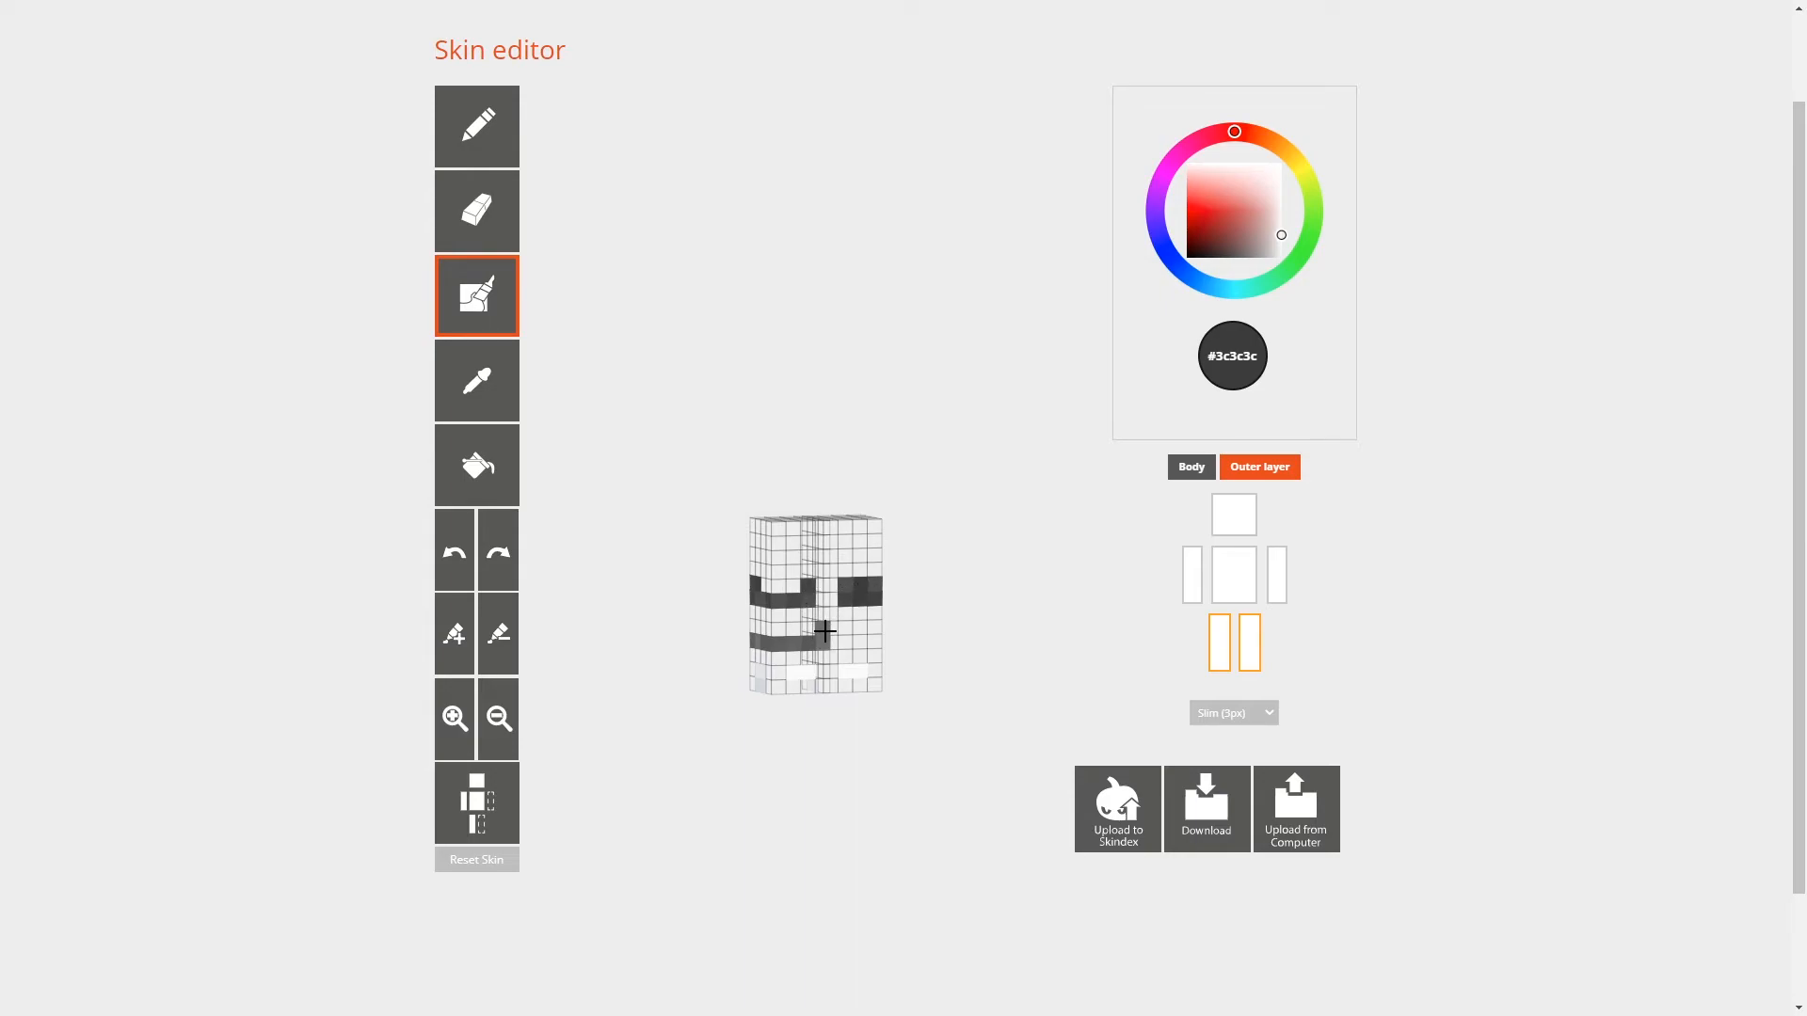
mouse_move(795, 641)
left_mouse_down()
mouse_move(715, 641)
mouse_move(850, 684)
mouse_move(859, 637)
left_mouse_up()
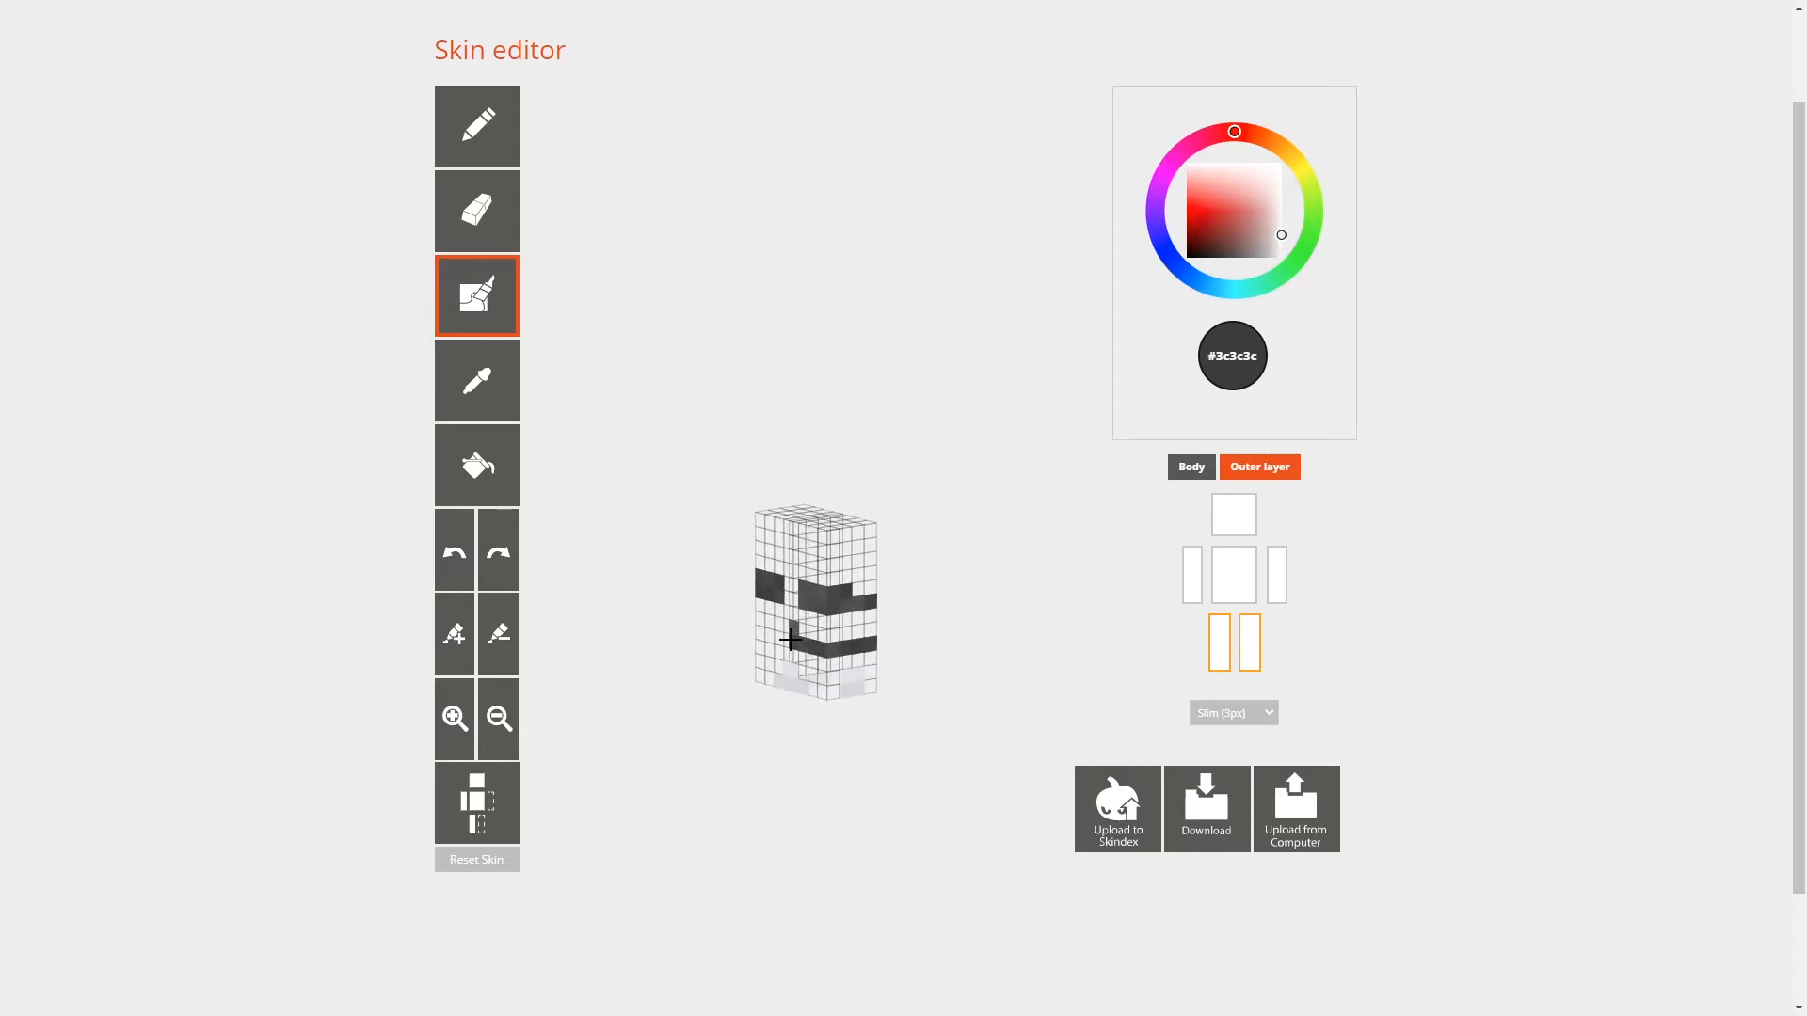
Step: Show the body layer, head, arms and torso again and check the darker leg bands on the full skin
left_click_drag(725, 622, 1017, 612)
left_click(1186, 470)
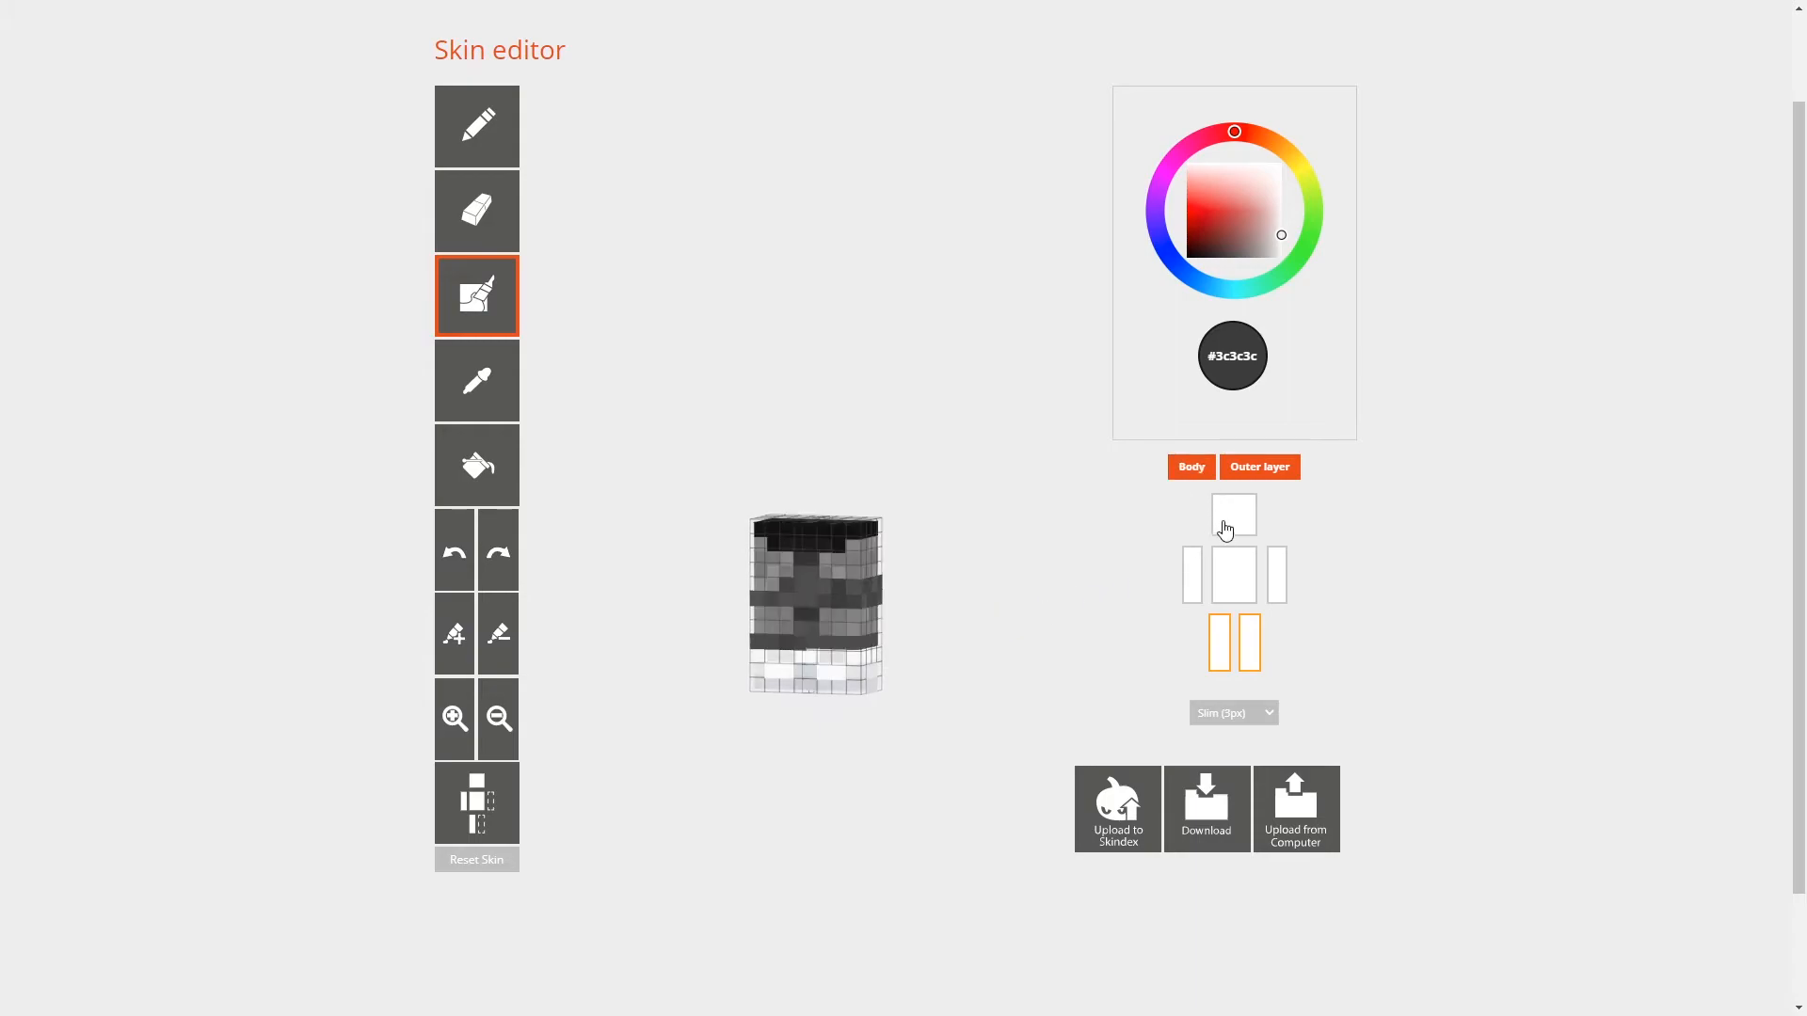
left_click(1234, 518)
left_click(1193, 577)
left_click(1234, 583)
left_click(1280, 584)
left_click_drag(1012, 622, 1125, 640)
left_click_drag(1115, 576, 972, 669)
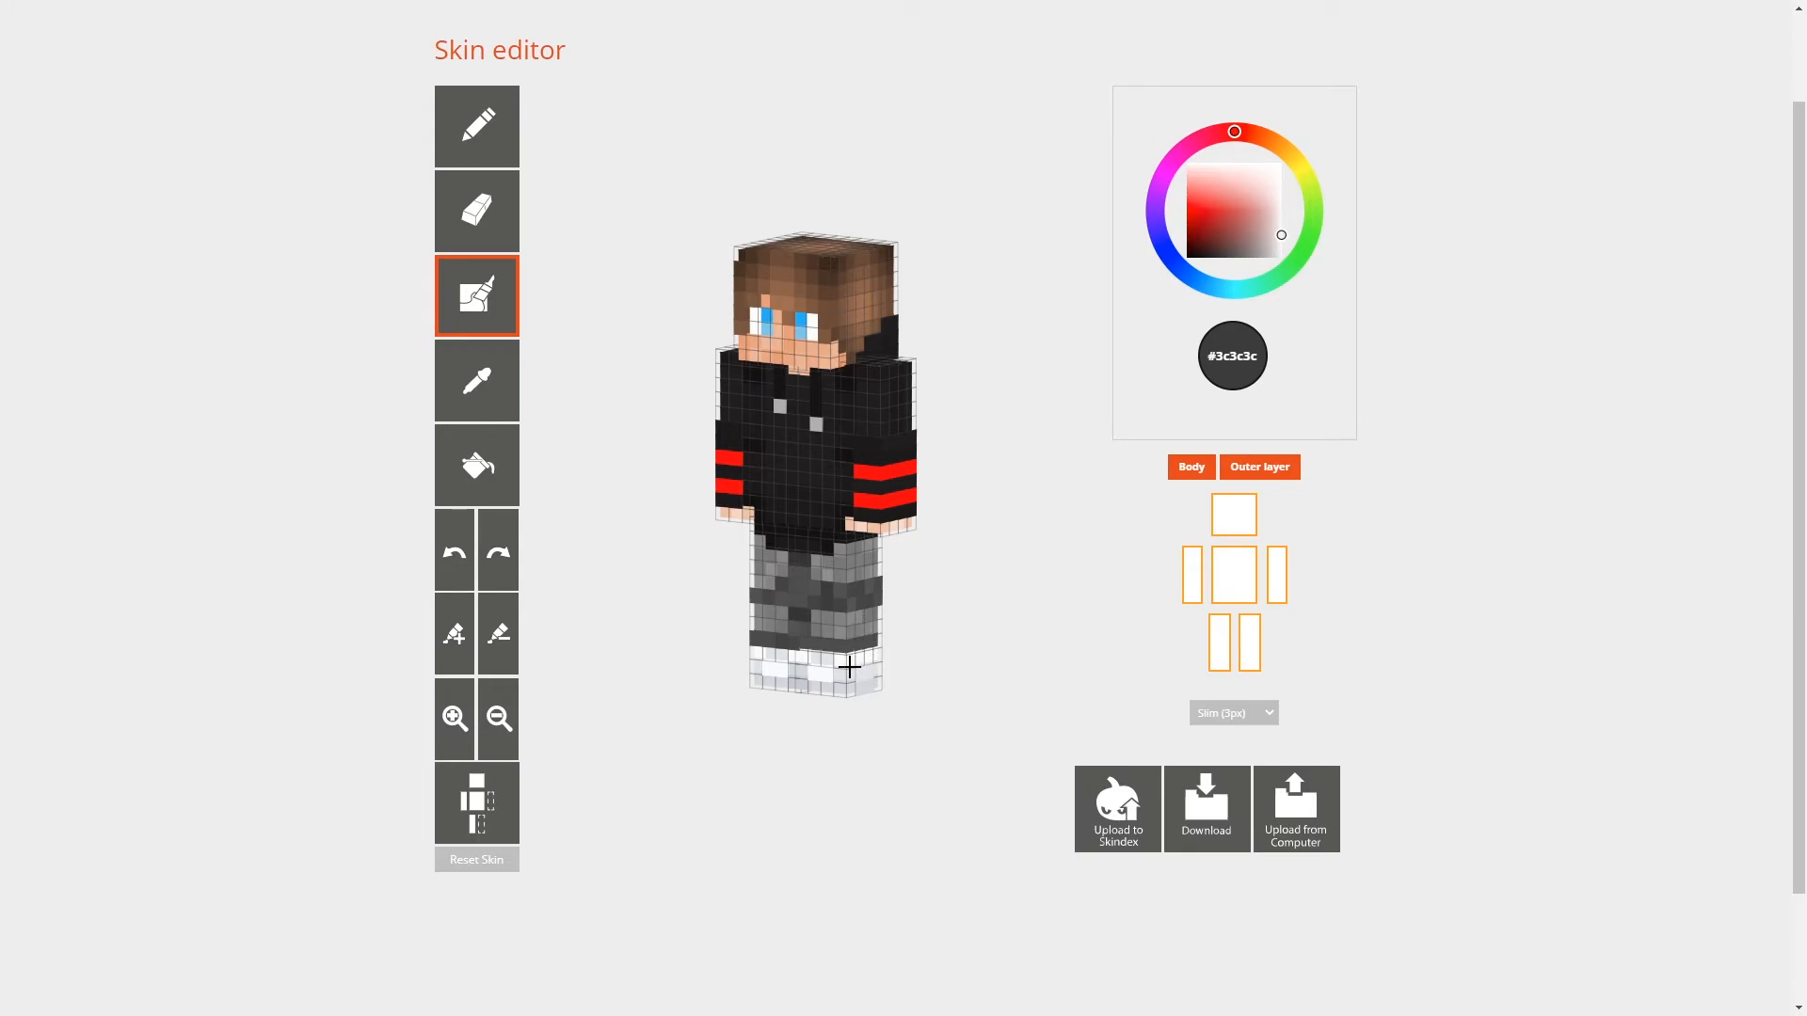
mouse_move(831, 741)
left_mouse_down()
mouse_move(851, 778)
mouse_move(833, 738)
mouse_move(851, 733)
mouse_move(812, 726)
left_mouse_up()
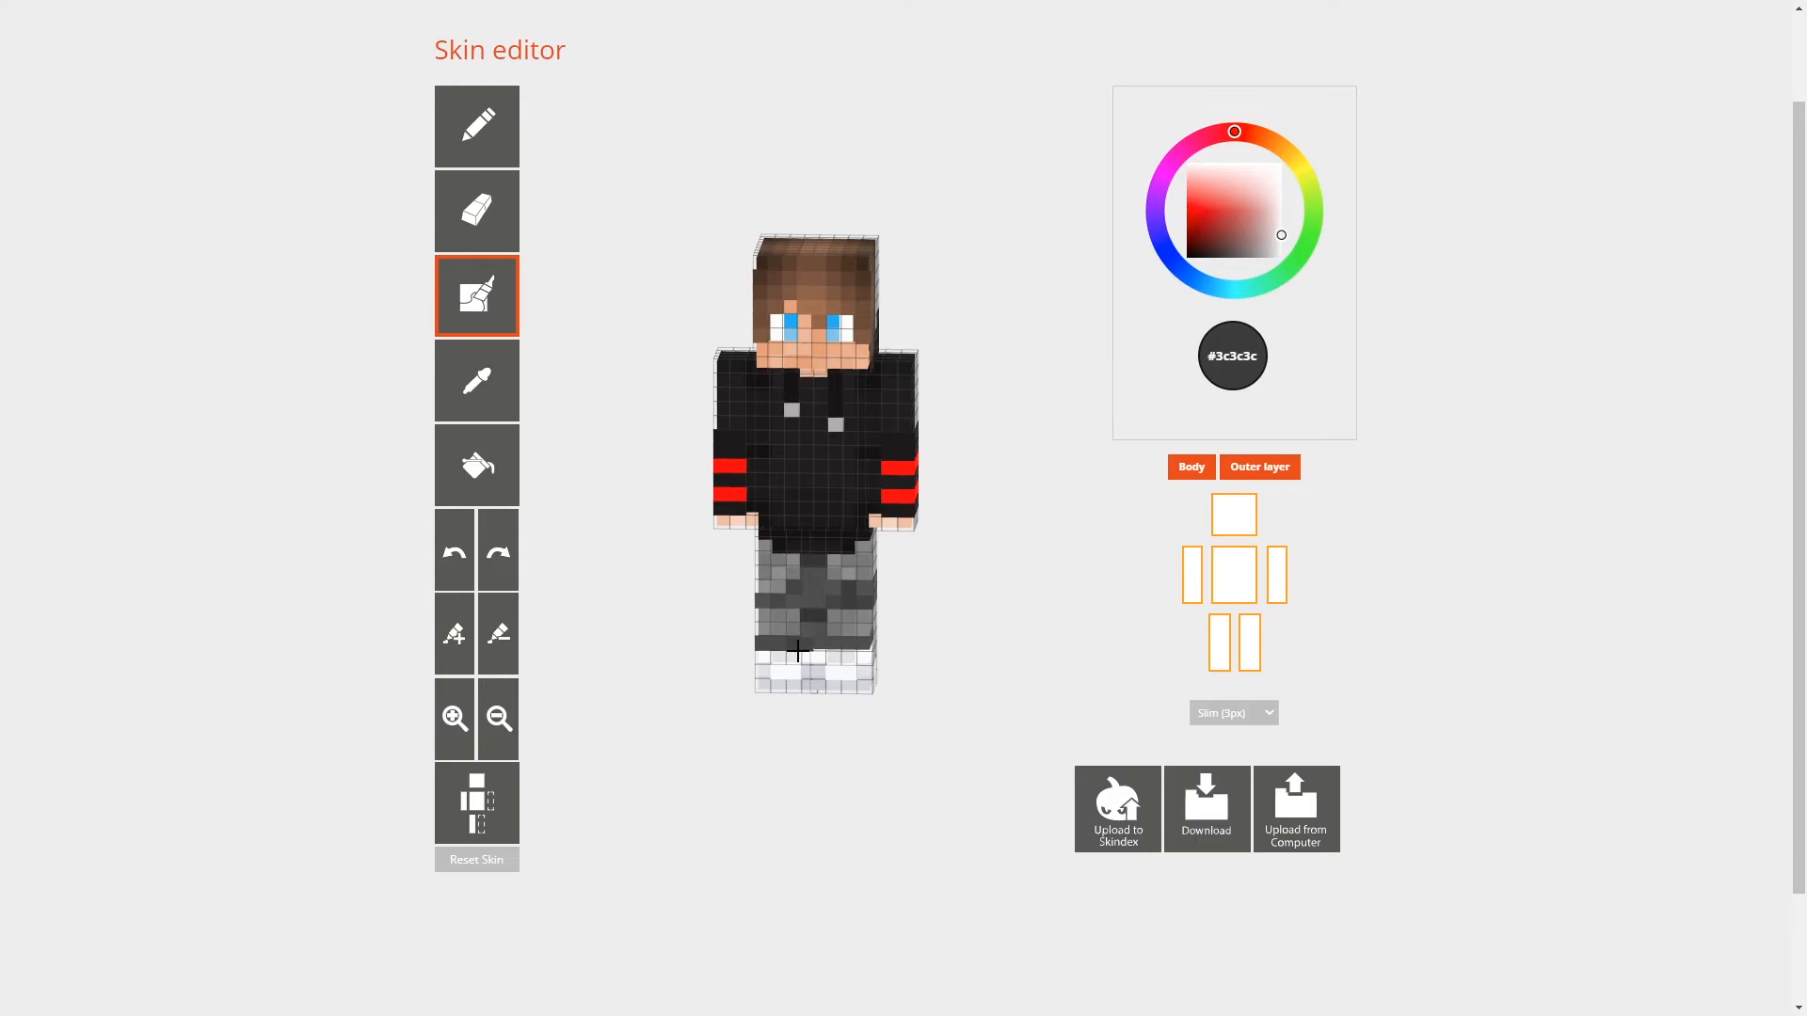
Step: Erase excess outer-layer band pixels on the isolated leg and check the complete skin from front and back
left_click(480, 222)
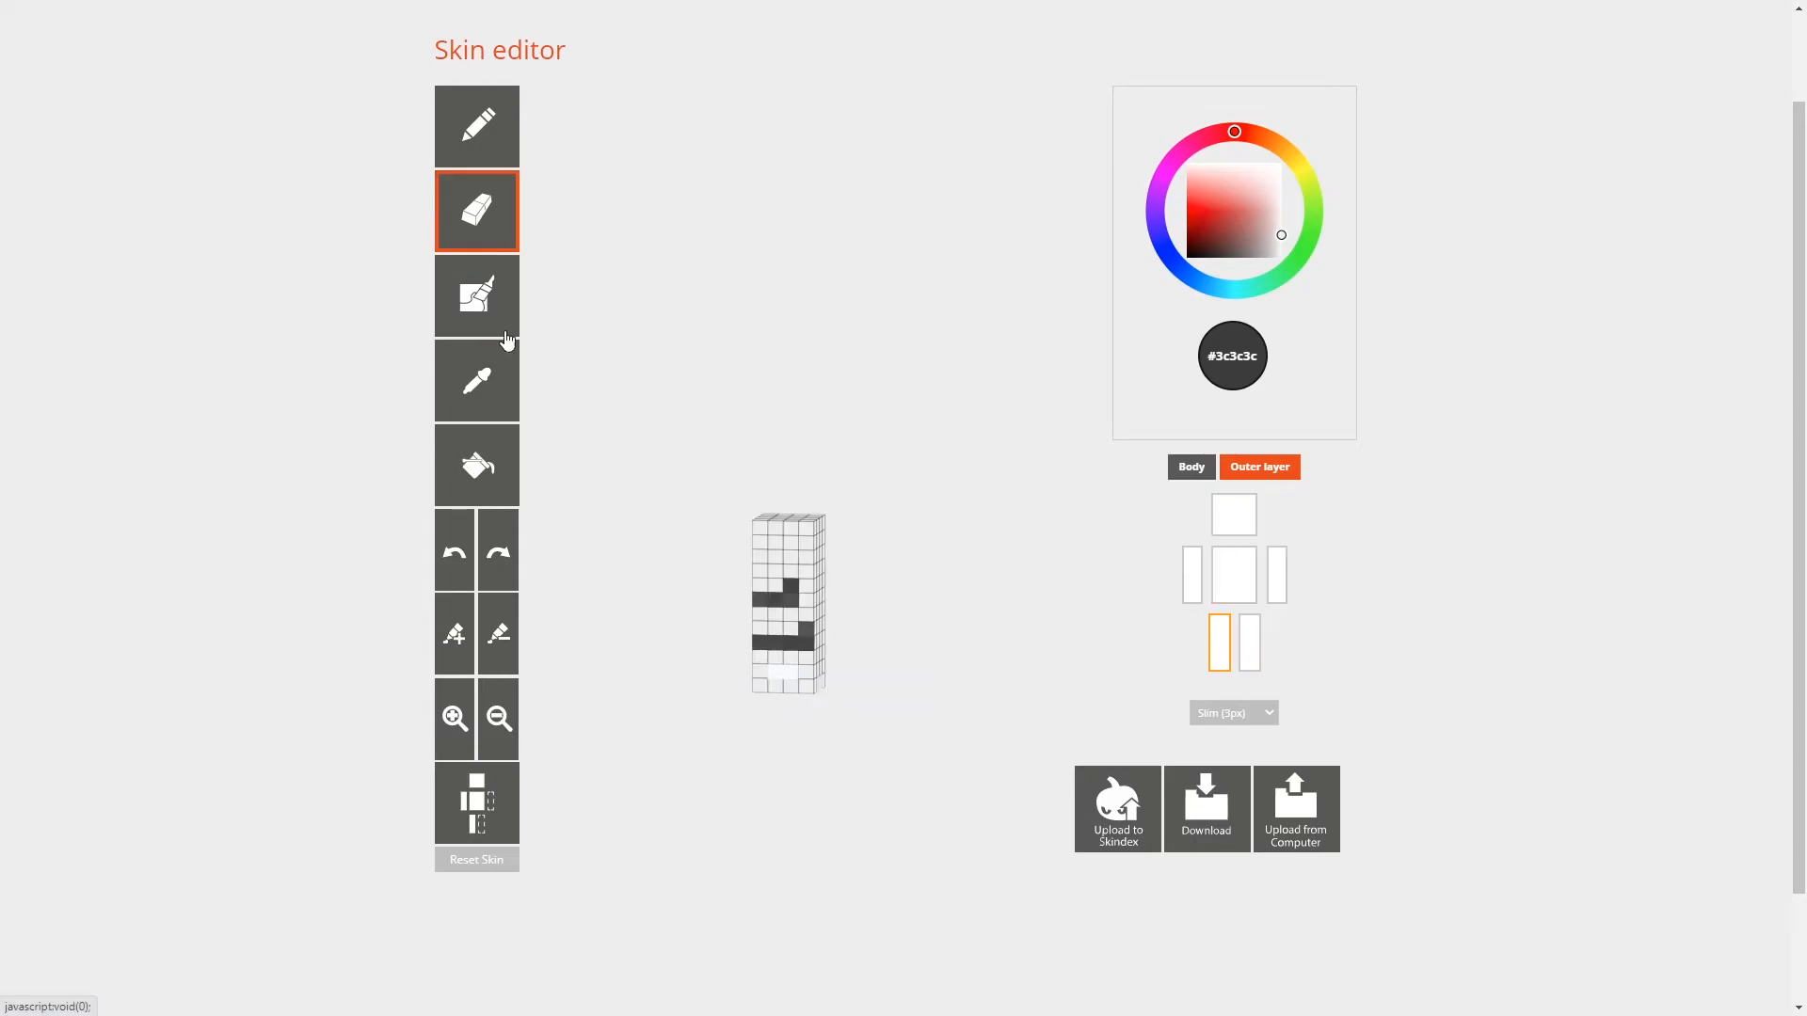
mouse_move(808, 645)
left_mouse_down()
mouse_move(772, 642)
mouse_move(895, 633)
left_mouse_up()
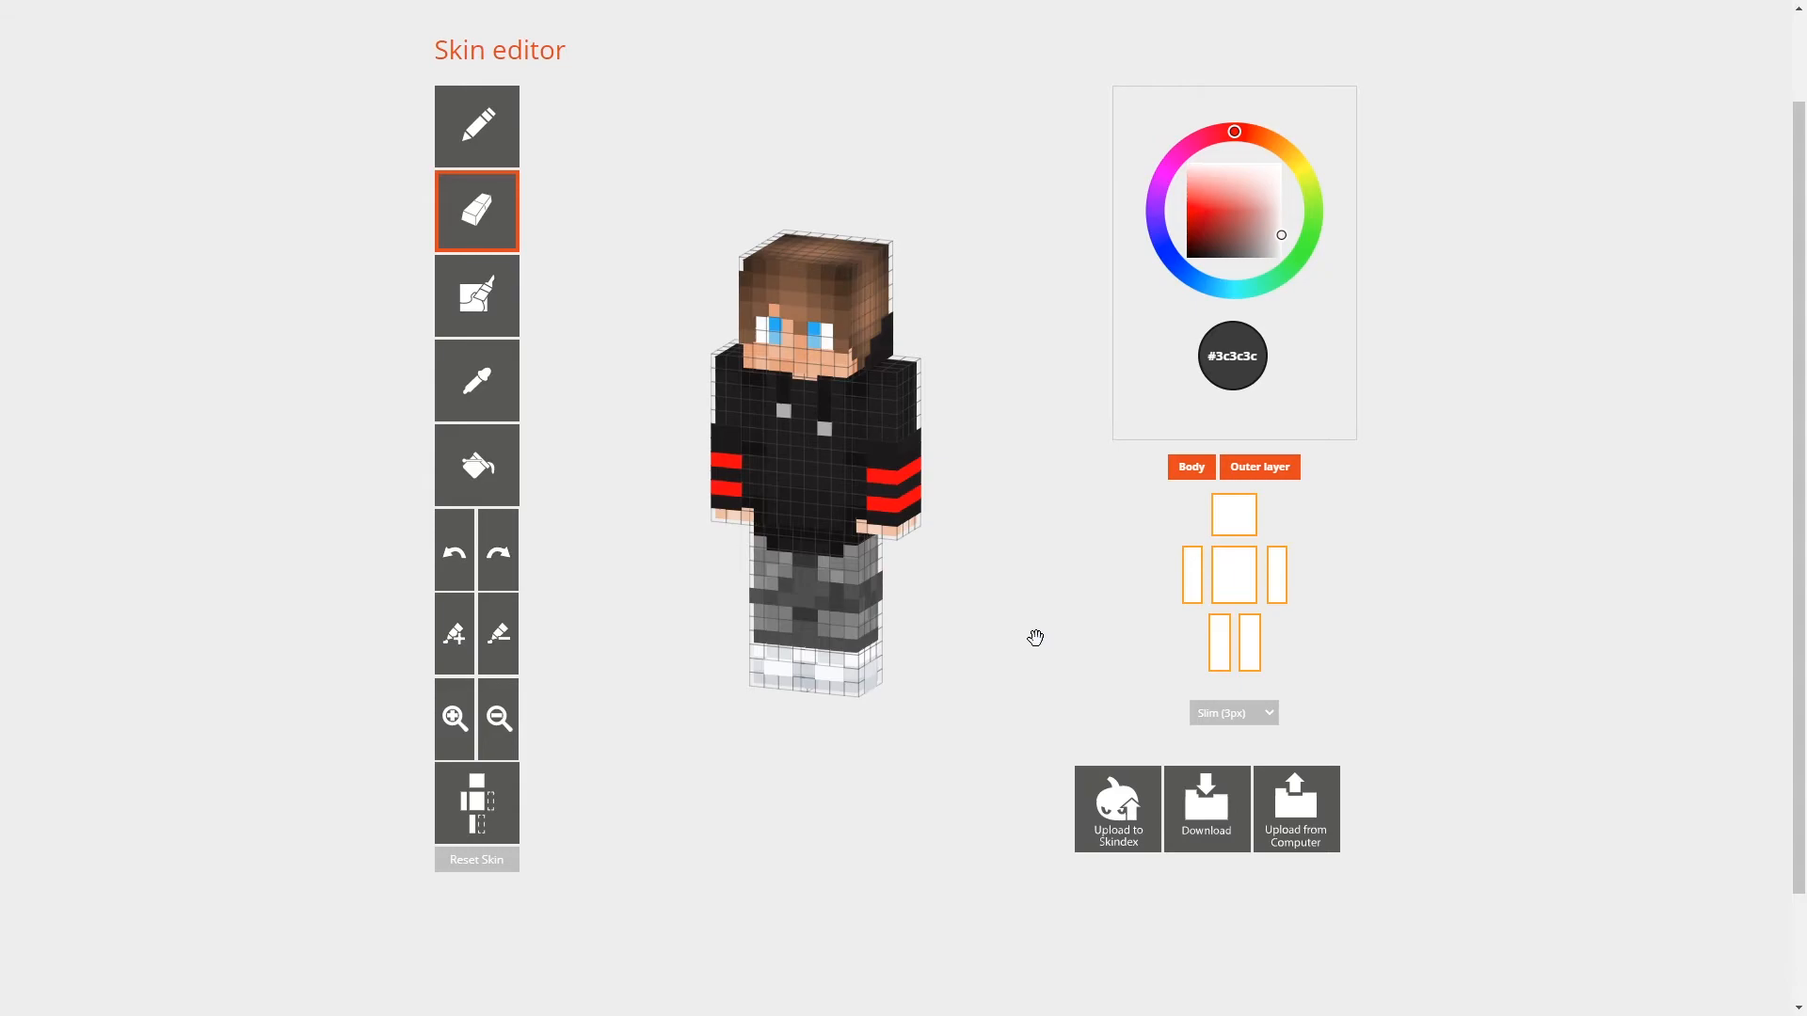
left_click_drag(1036, 638, 1026, 589)
left_click_drag(676, 579, 1008, 603)
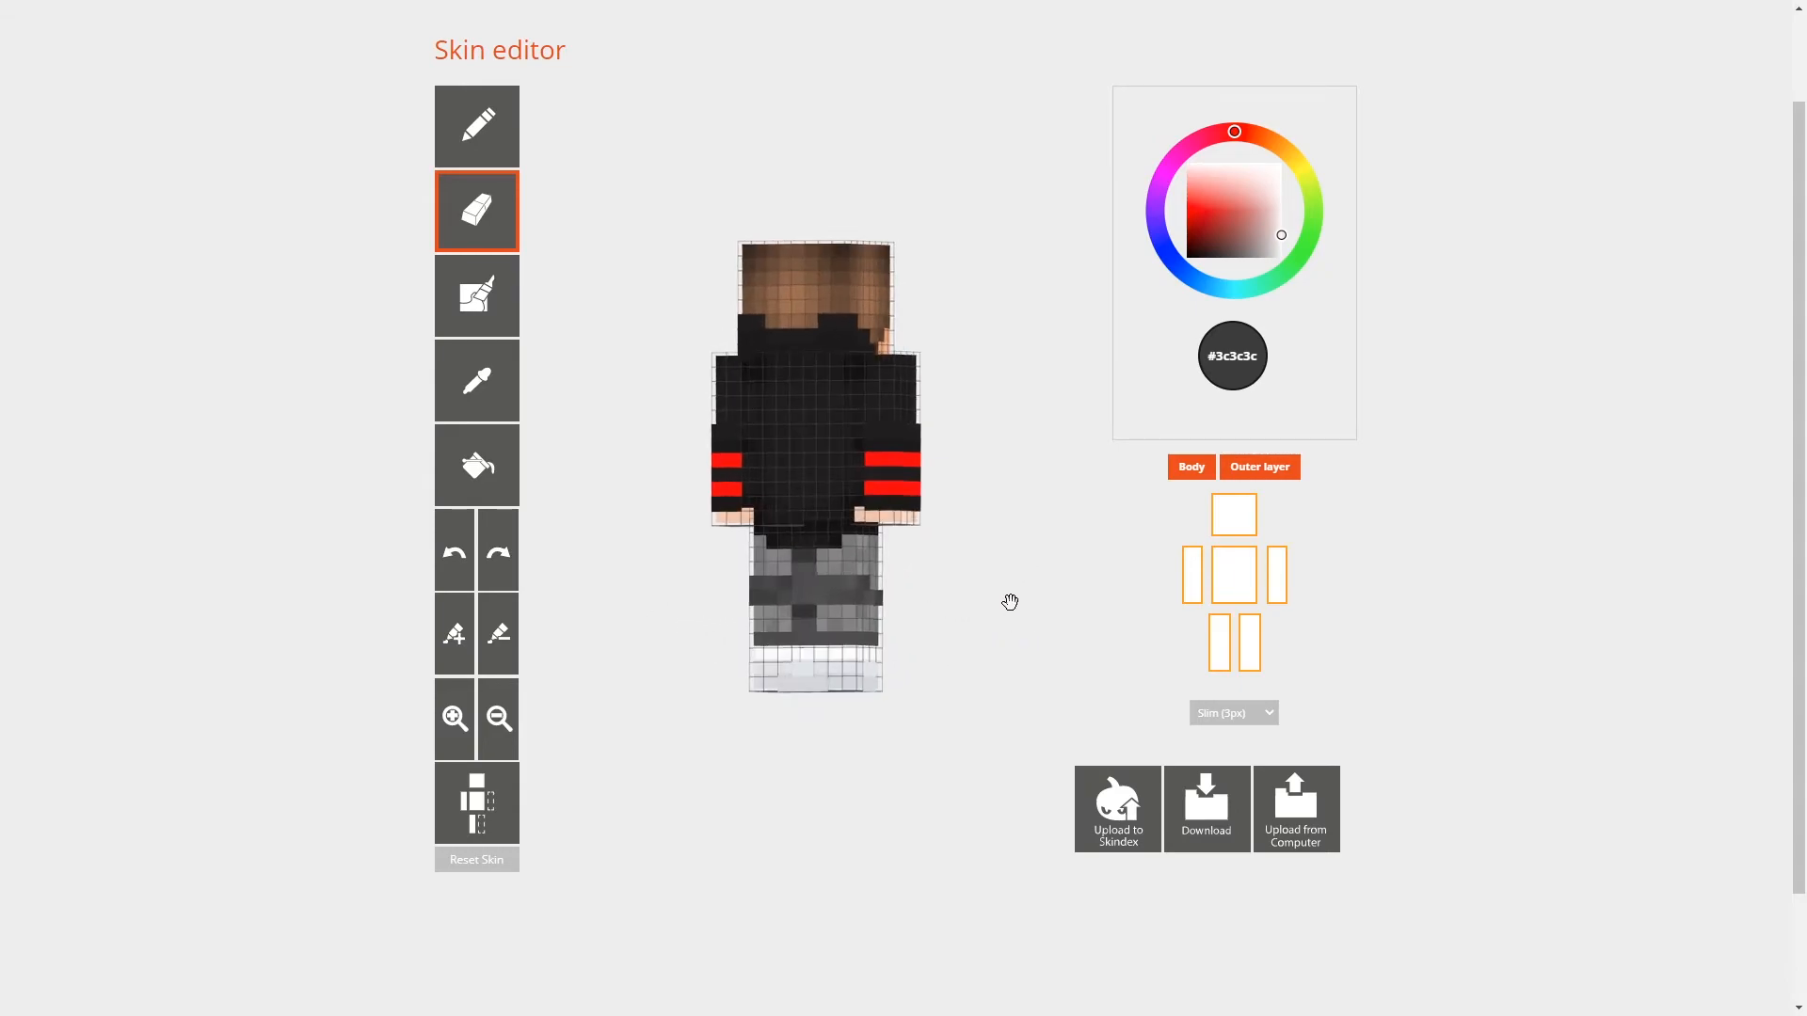
Step: Draw a large letter G in red #ff240f on the back of the torso, with both arms hidden
left_click(497, 146)
left_click_drag(844, 388, 808, 388)
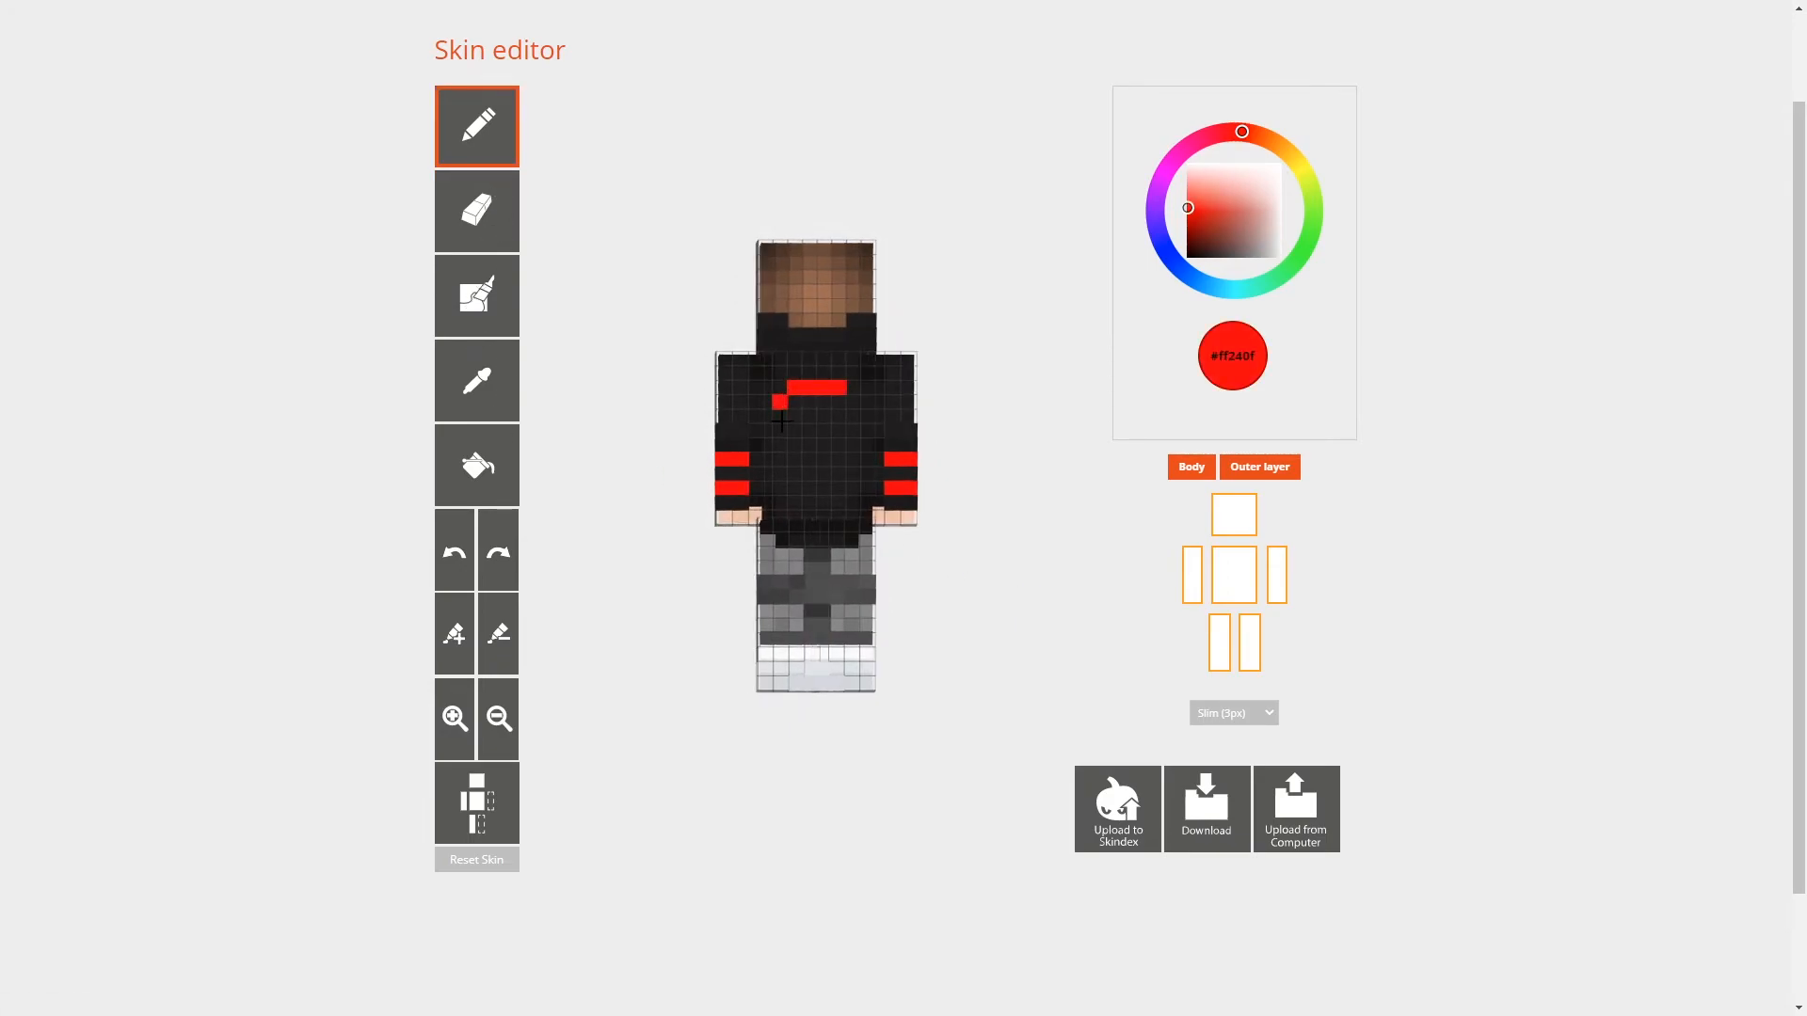
left_click(1193, 575)
left_click(1277, 576)
mouse_move(780, 419)
left_mouse_down()
mouse_move(786, 478)
mouse_move(846, 474)
left_mouse_up()
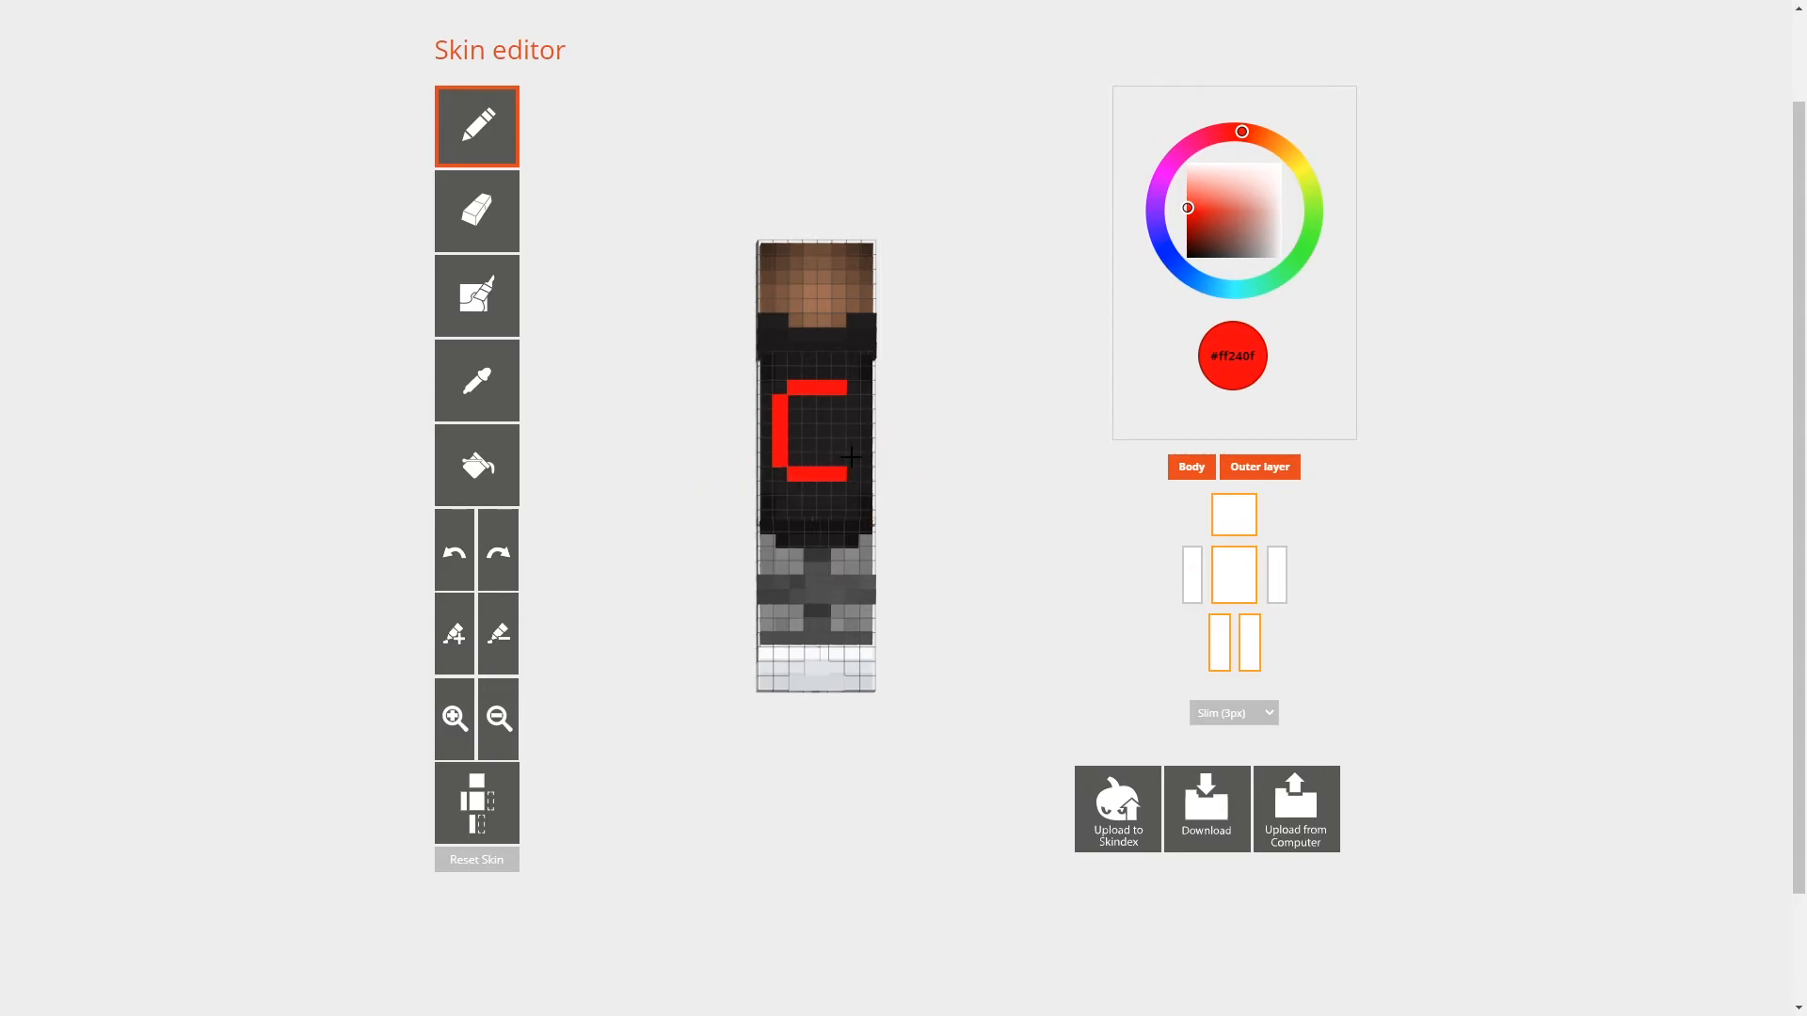
Step: Review the skin from the front, toggling the body and outer layers, with both arms shown again
left_click_drag(1021, 411, 1047, 452)
left_click_drag(701, 415, 965, 430)
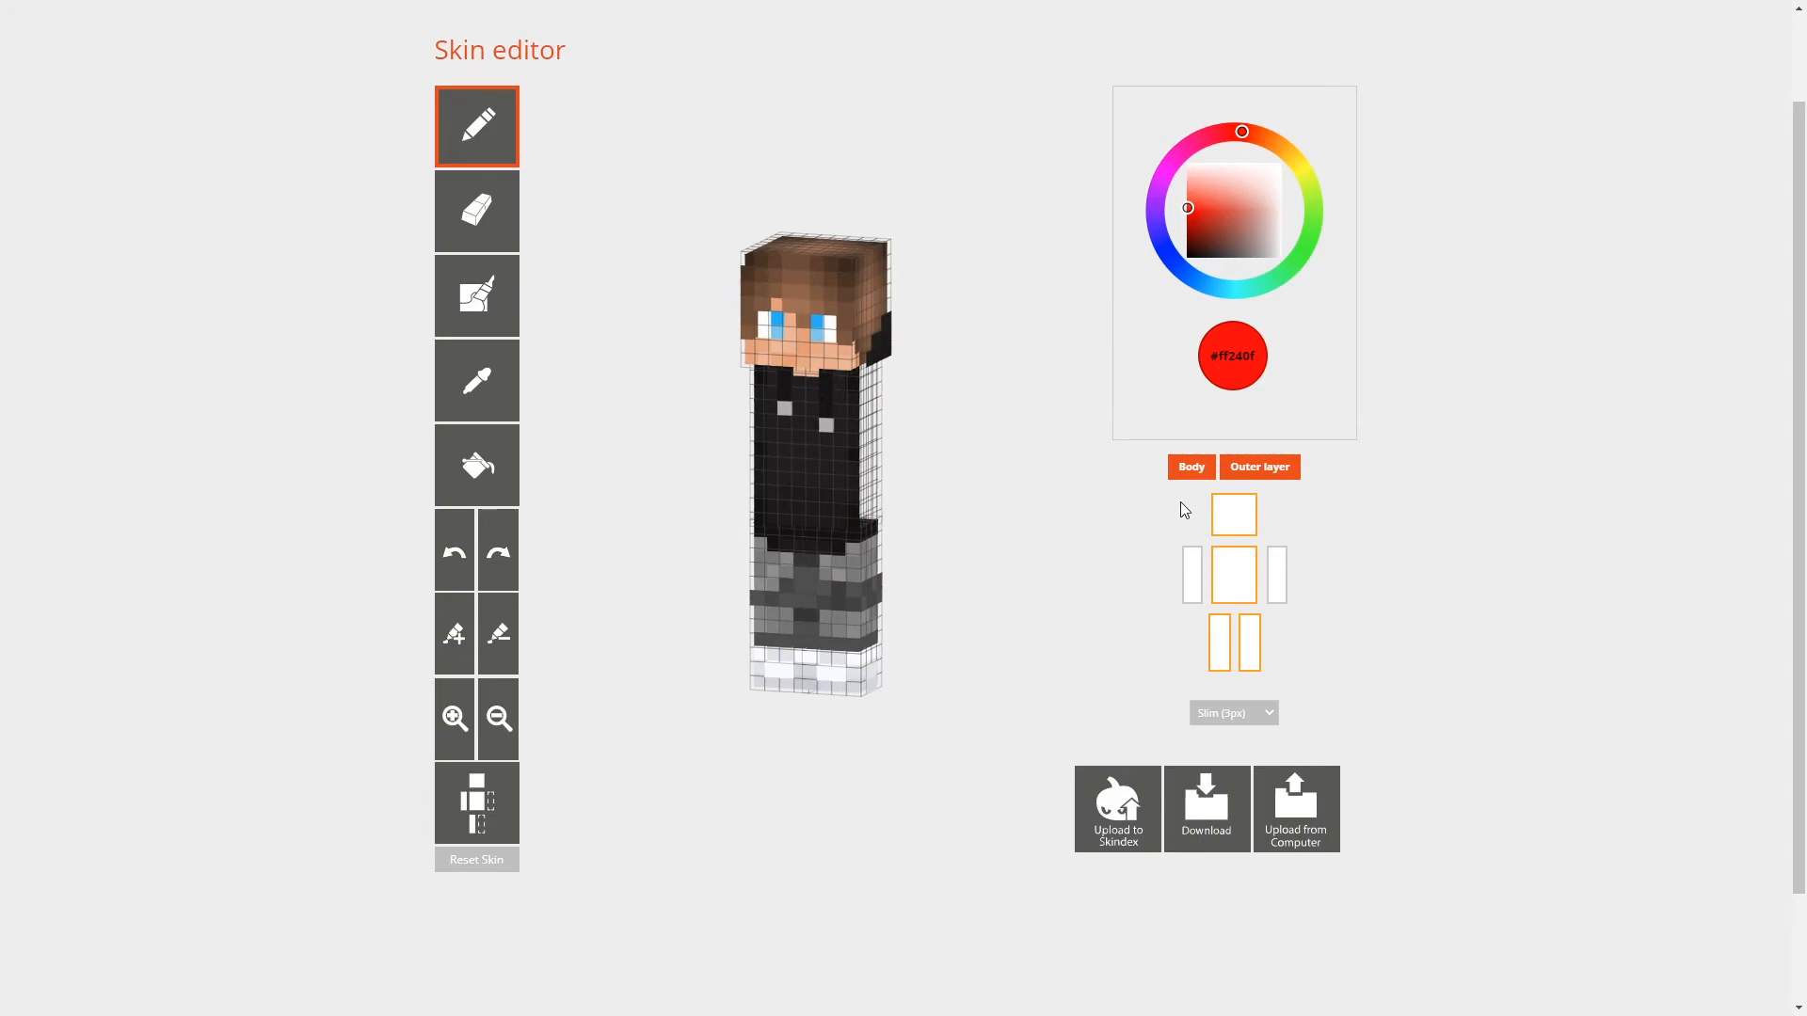
left_click(1189, 469)
left_click(1258, 478)
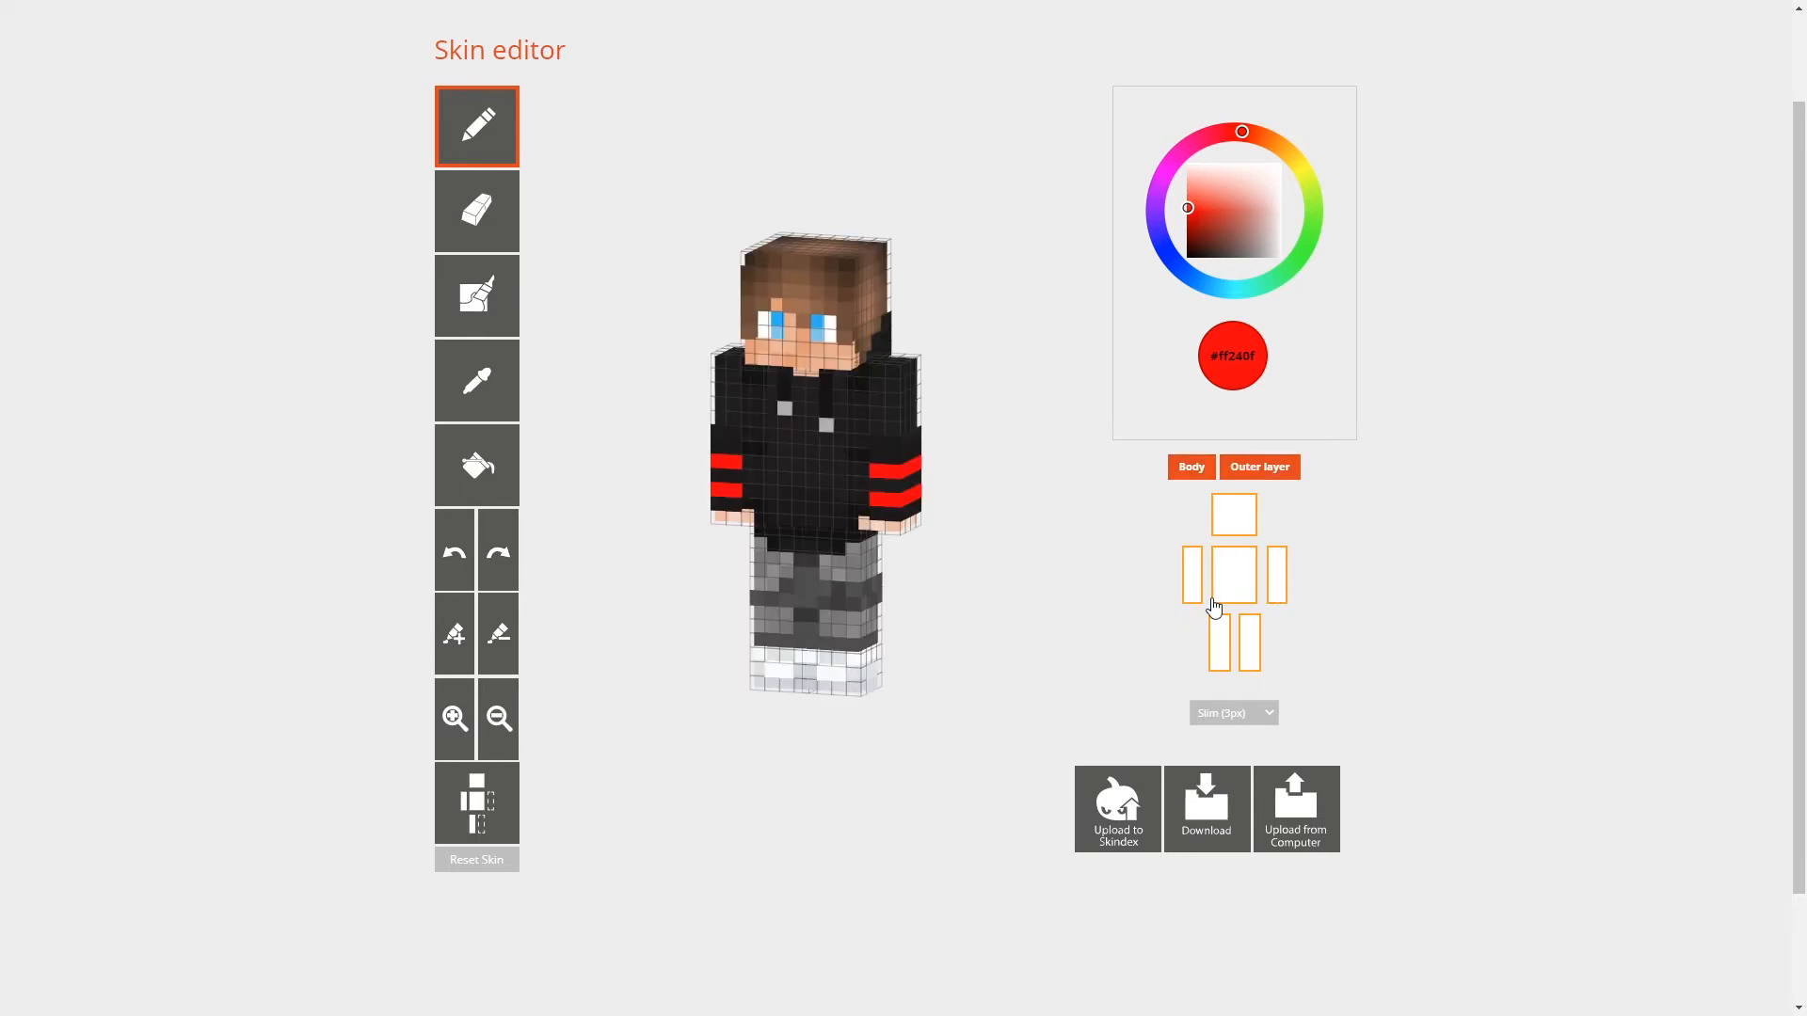
Step: Isolate the torso's body layer by hiding the arms, head, legs and outer layer
left_click(1199, 594)
left_click(1277, 588)
left_click(1234, 515)
left_click(1250, 643)
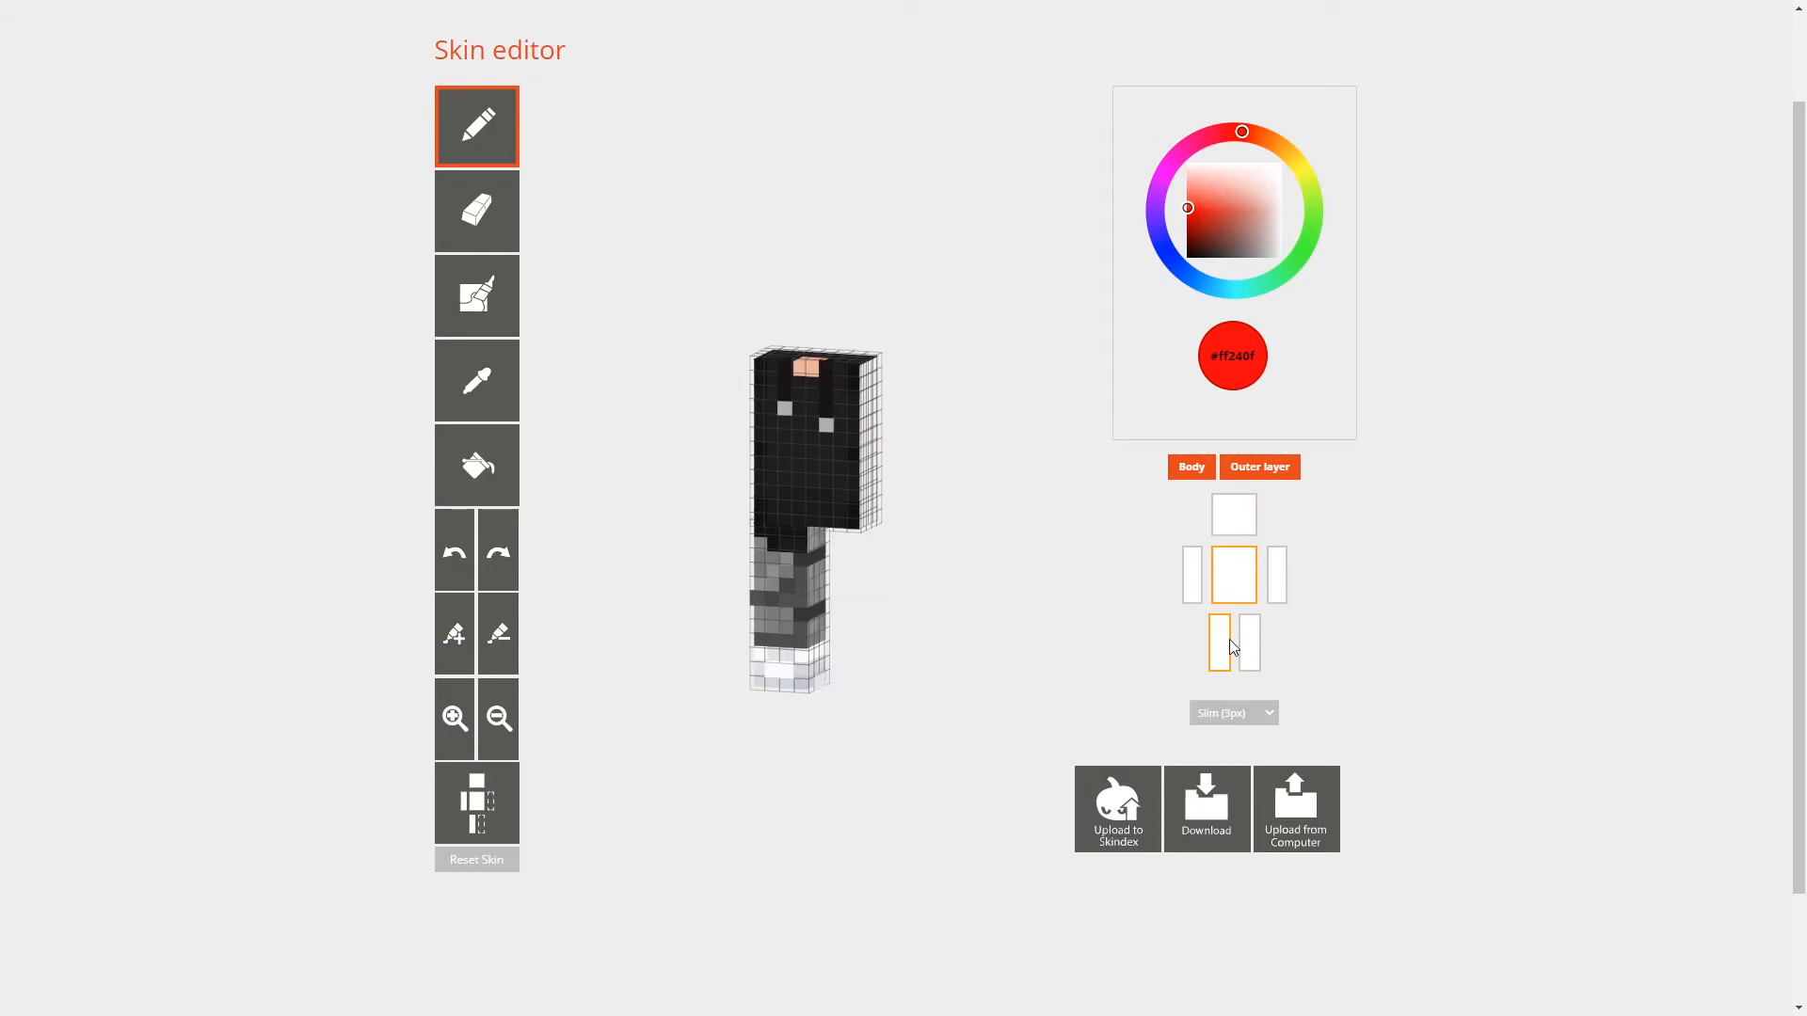
left_click(1219, 643)
left_click(1252, 477)
left_click_drag(942, 494, 782, 556)
Step: Sample the hoodie's black #211f1f from the torso and make the bucket fill the active tool
left_click(476, 475)
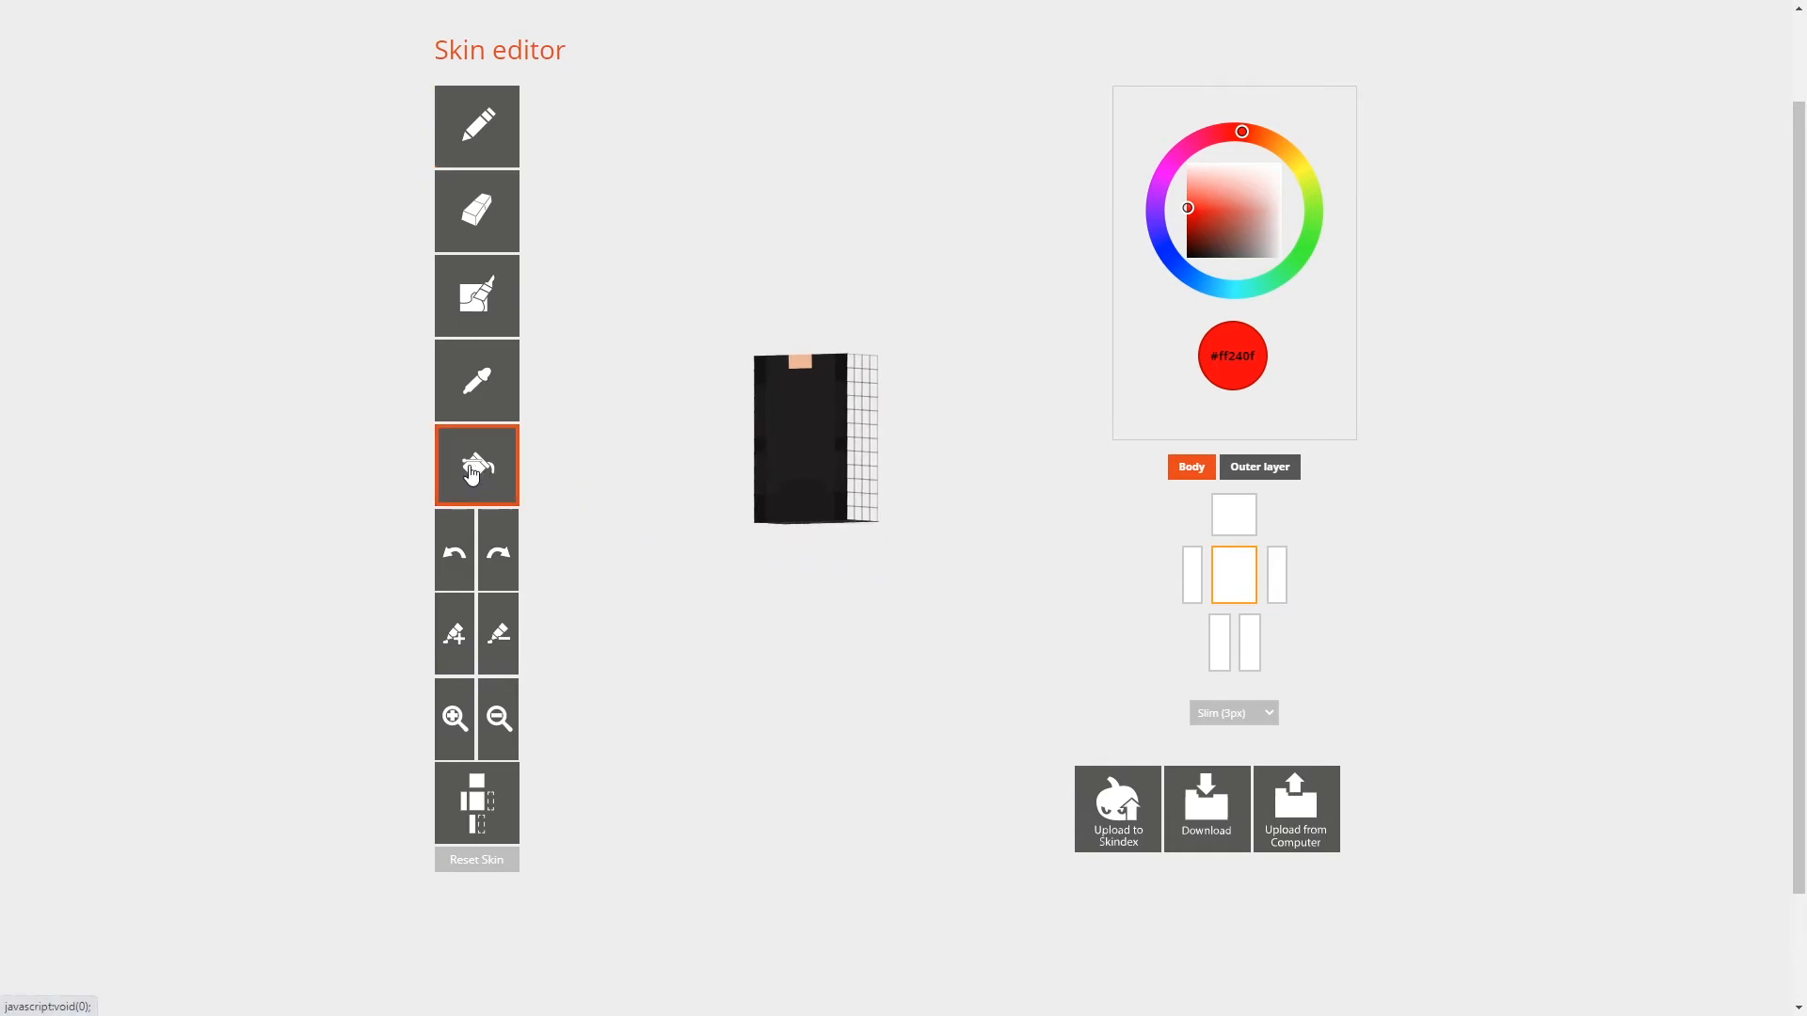
left_click(477, 381)
left_click(806, 436)
left_click(477, 466)
Step: Examine the head, arms and legs one at a time without the outer layer, and review the complete skin from all sides
mouse_move(1001, 461)
left_mouse_down()
mouse_move(835, 471)
mouse_move(989, 504)
mouse_move(912, 489)
mouse_move(754, 569)
mouse_move(1004, 489)
mouse_move(923, 493)
mouse_move(992, 347)
mouse_move(923, 307)
mouse_move(810, 408)
mouse_move(1004, 452)
left_mouse_up()
left_click(1236, 517)
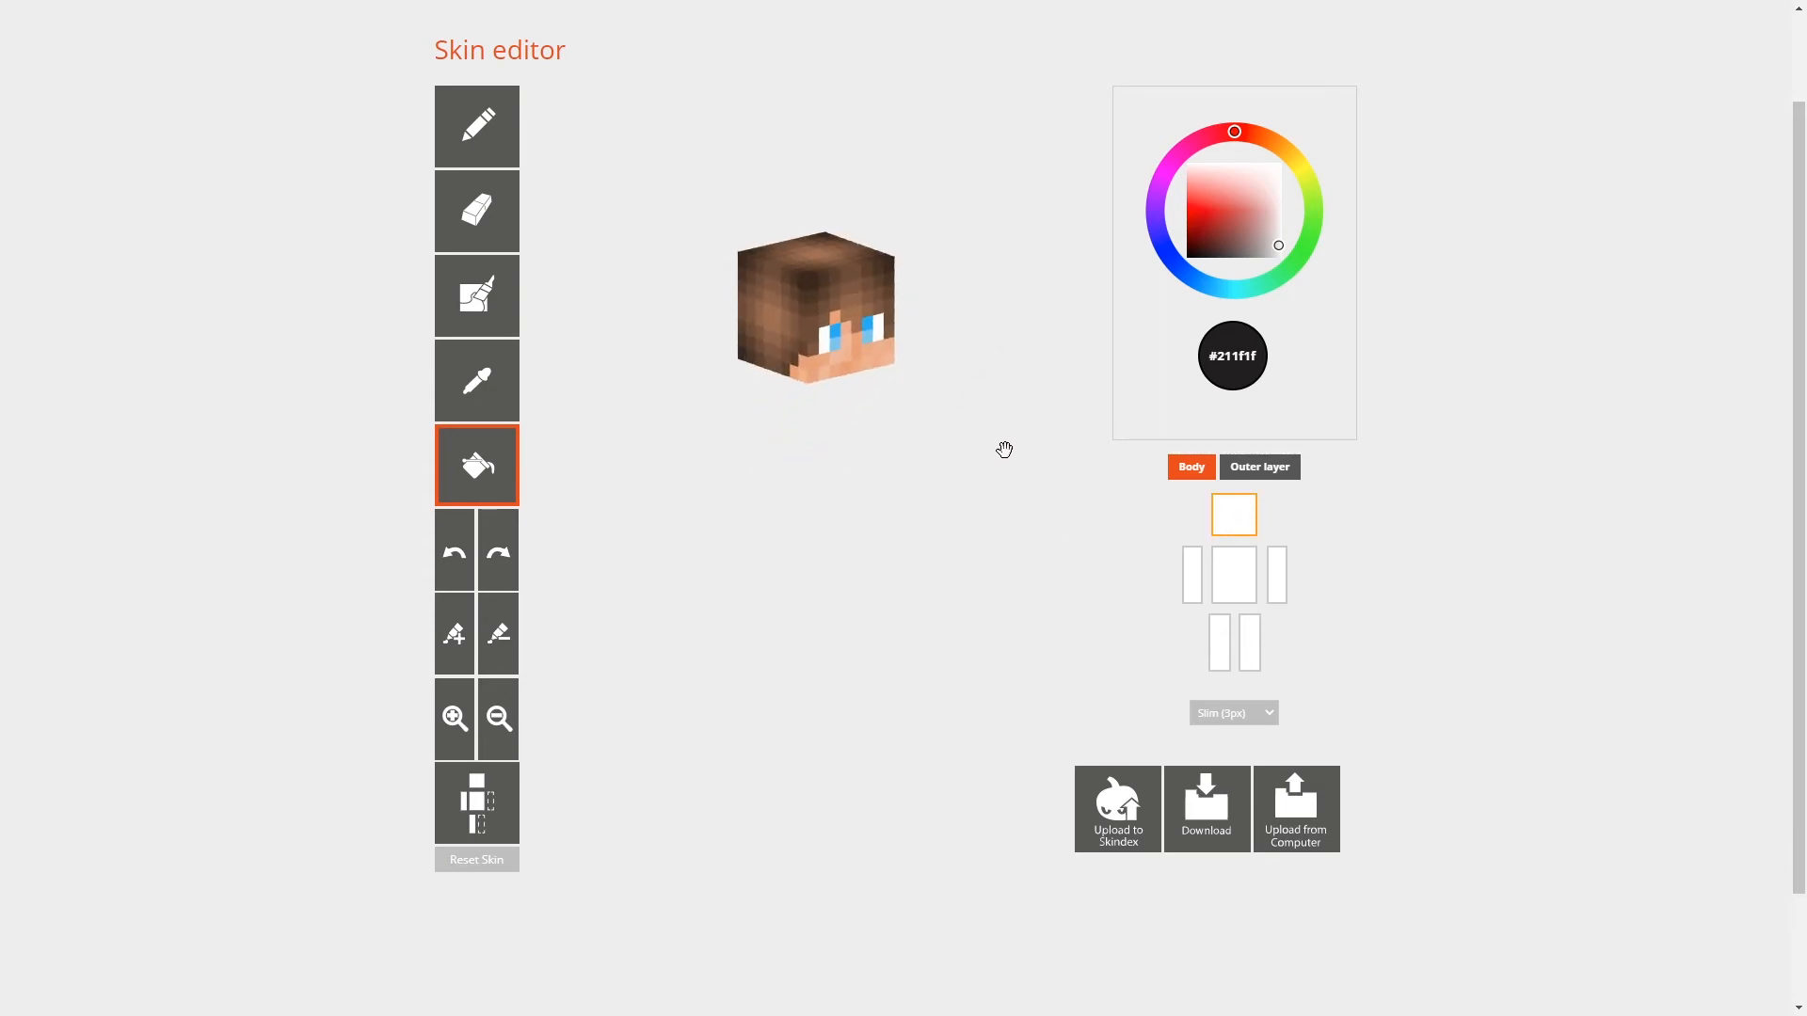
left_click(1193, 574)
left_click(1277, 574)
left_click_drag(984, 561, 949, 569)
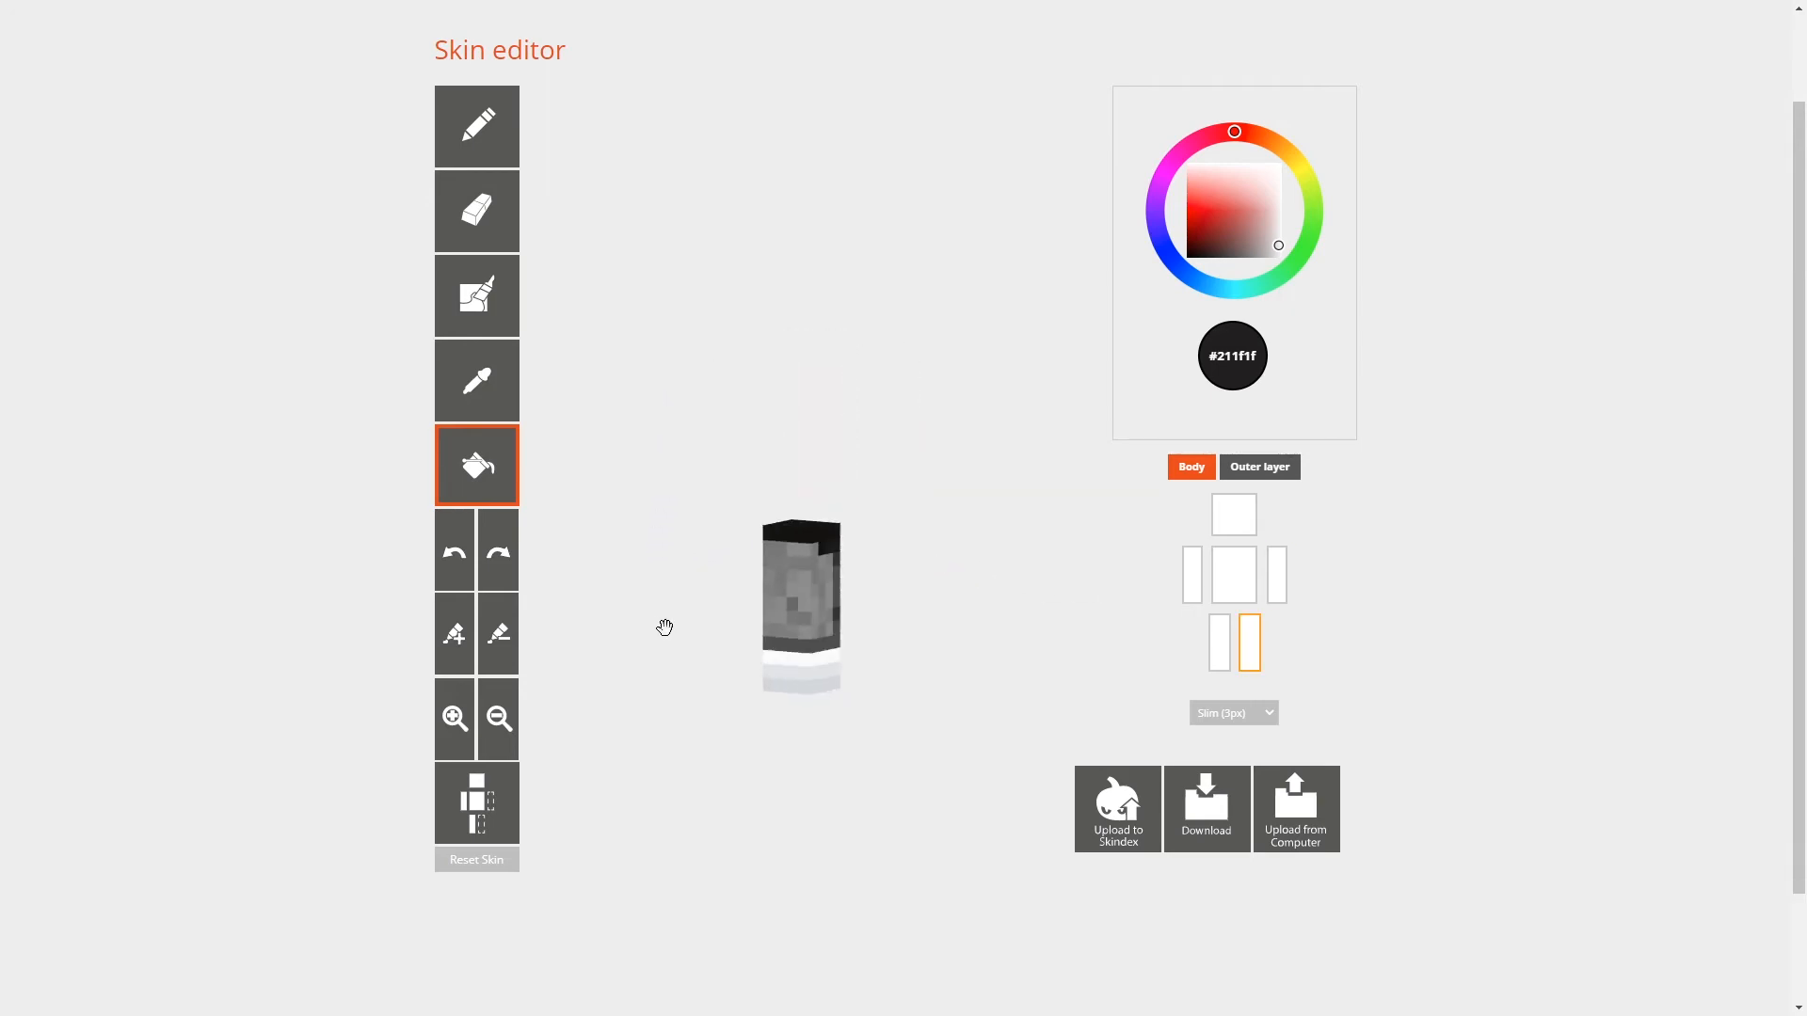
left_click_drag(666, 627, 863, 621)
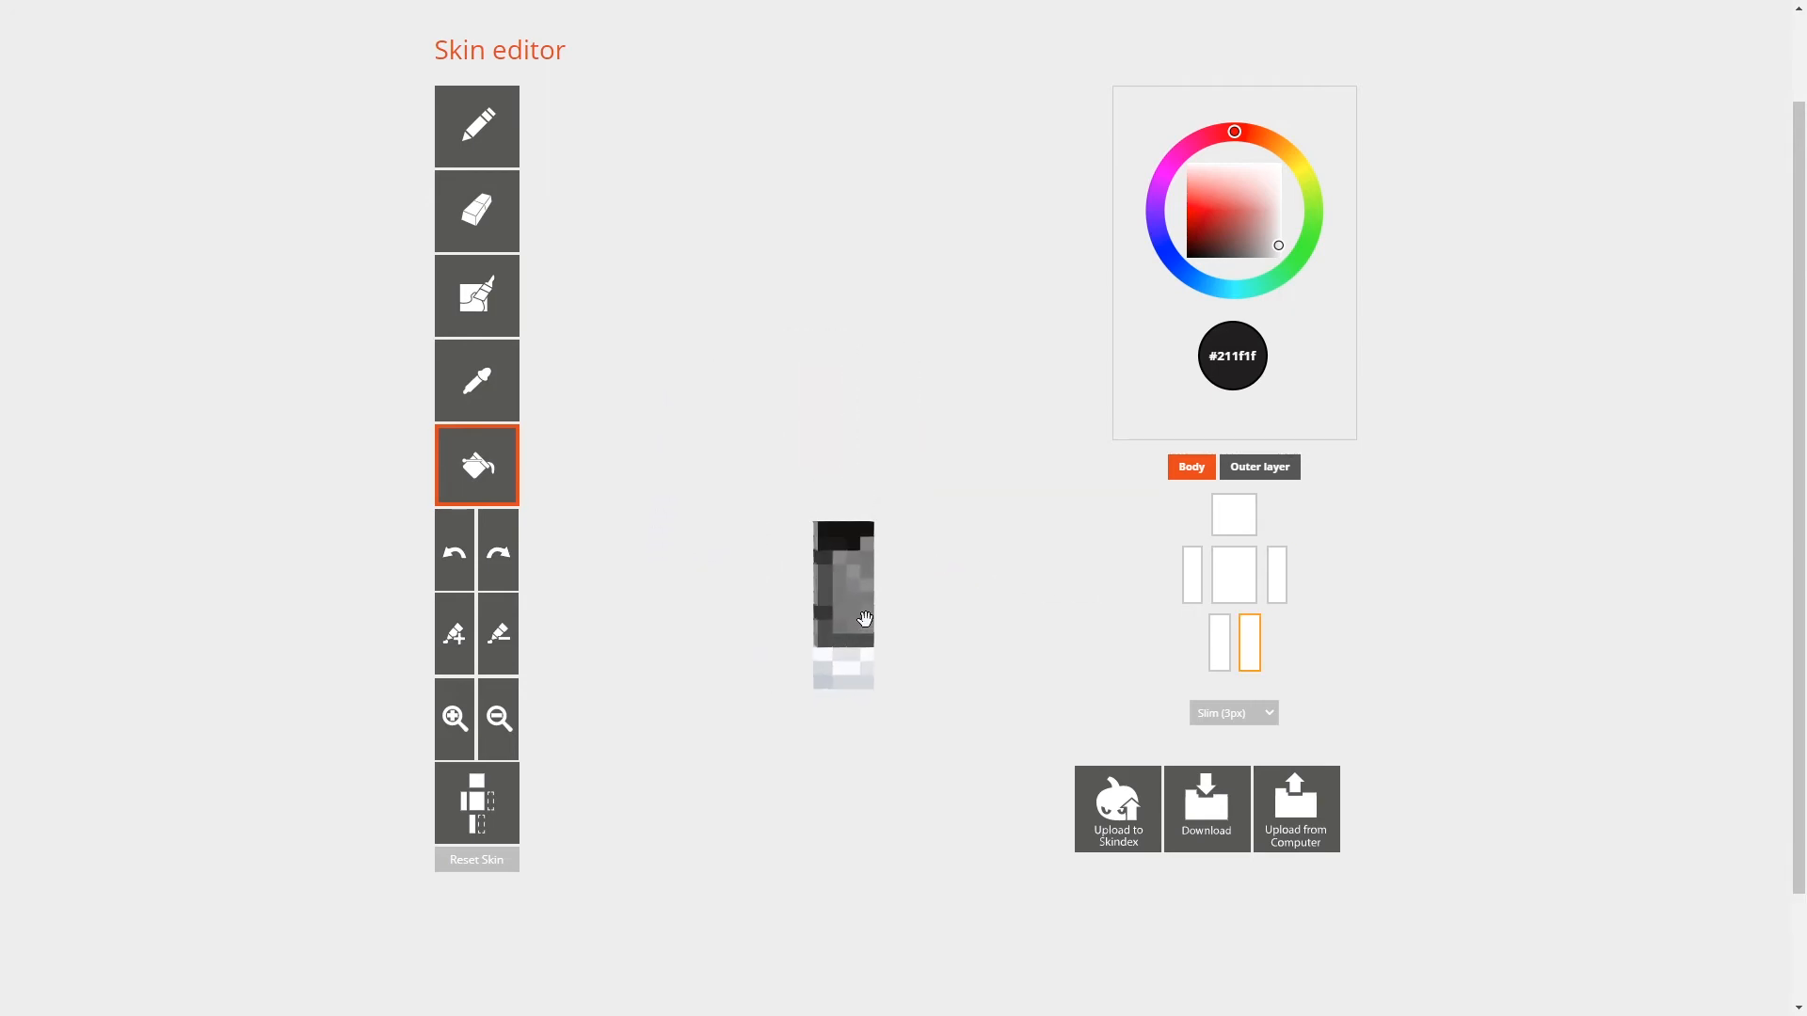
left_click(1253, 657)
left_click(1219, 643)
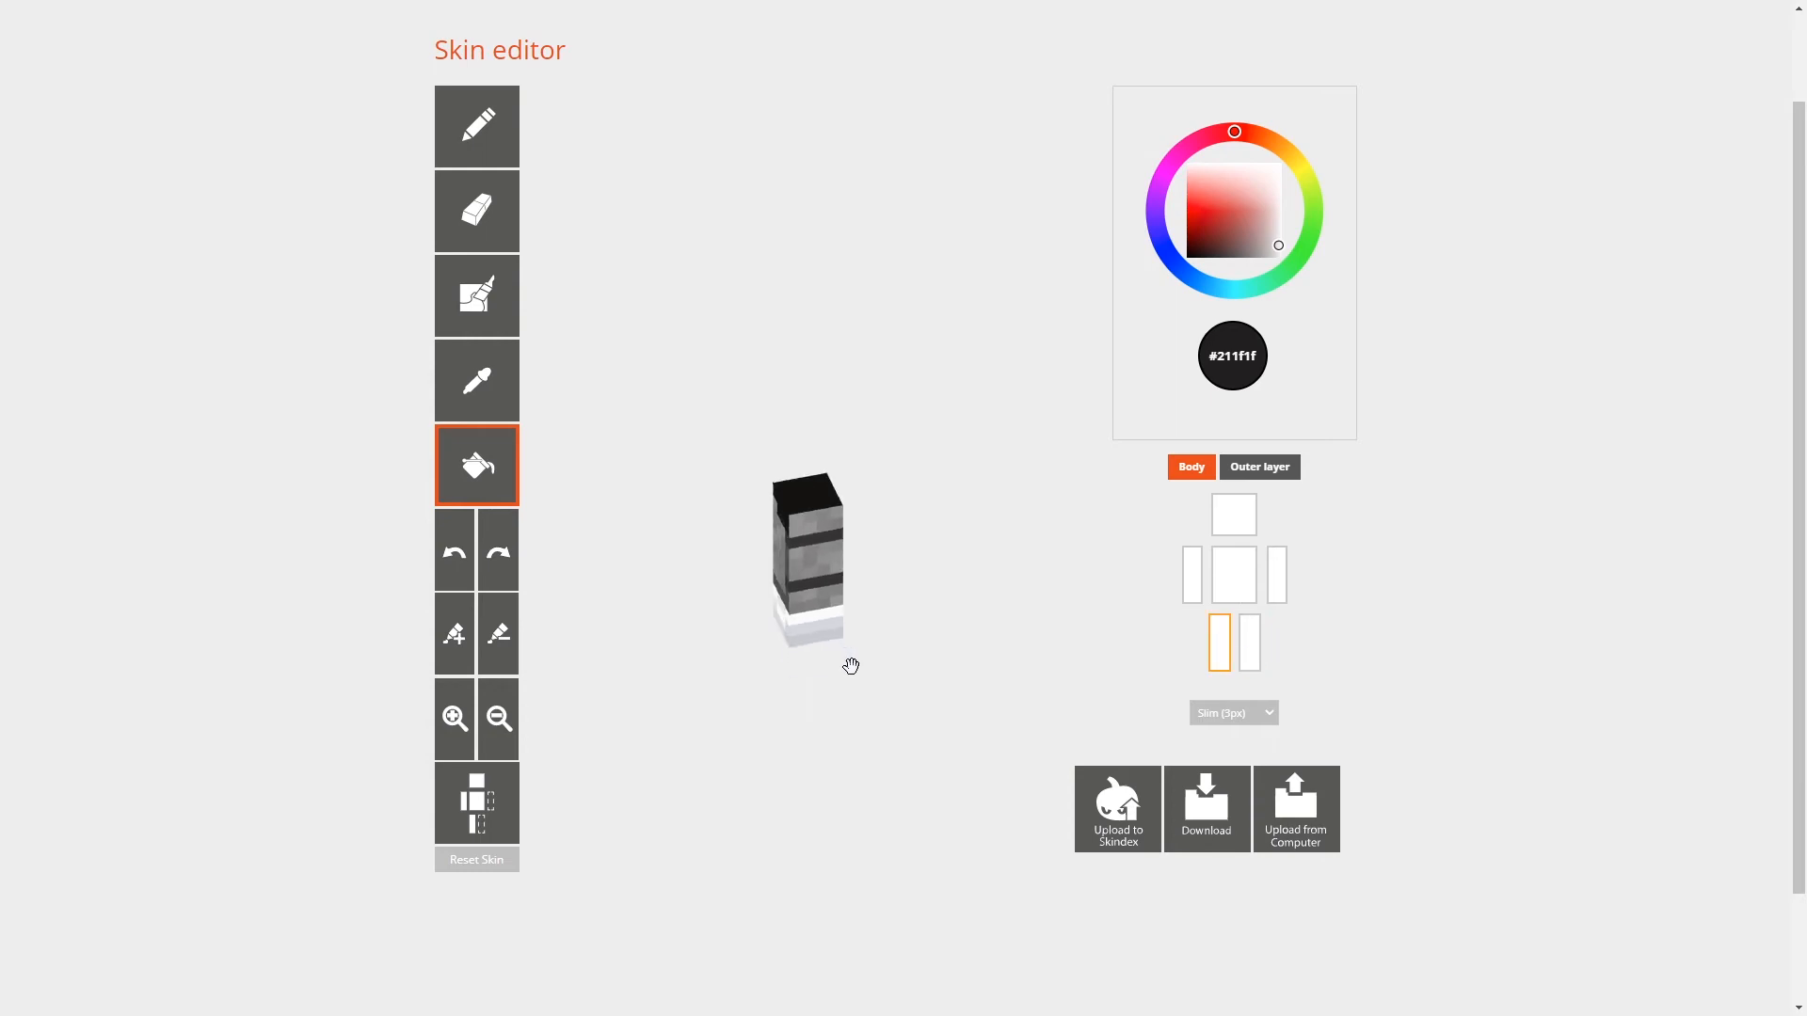
left_click_drag(851, 665, 992, 533)
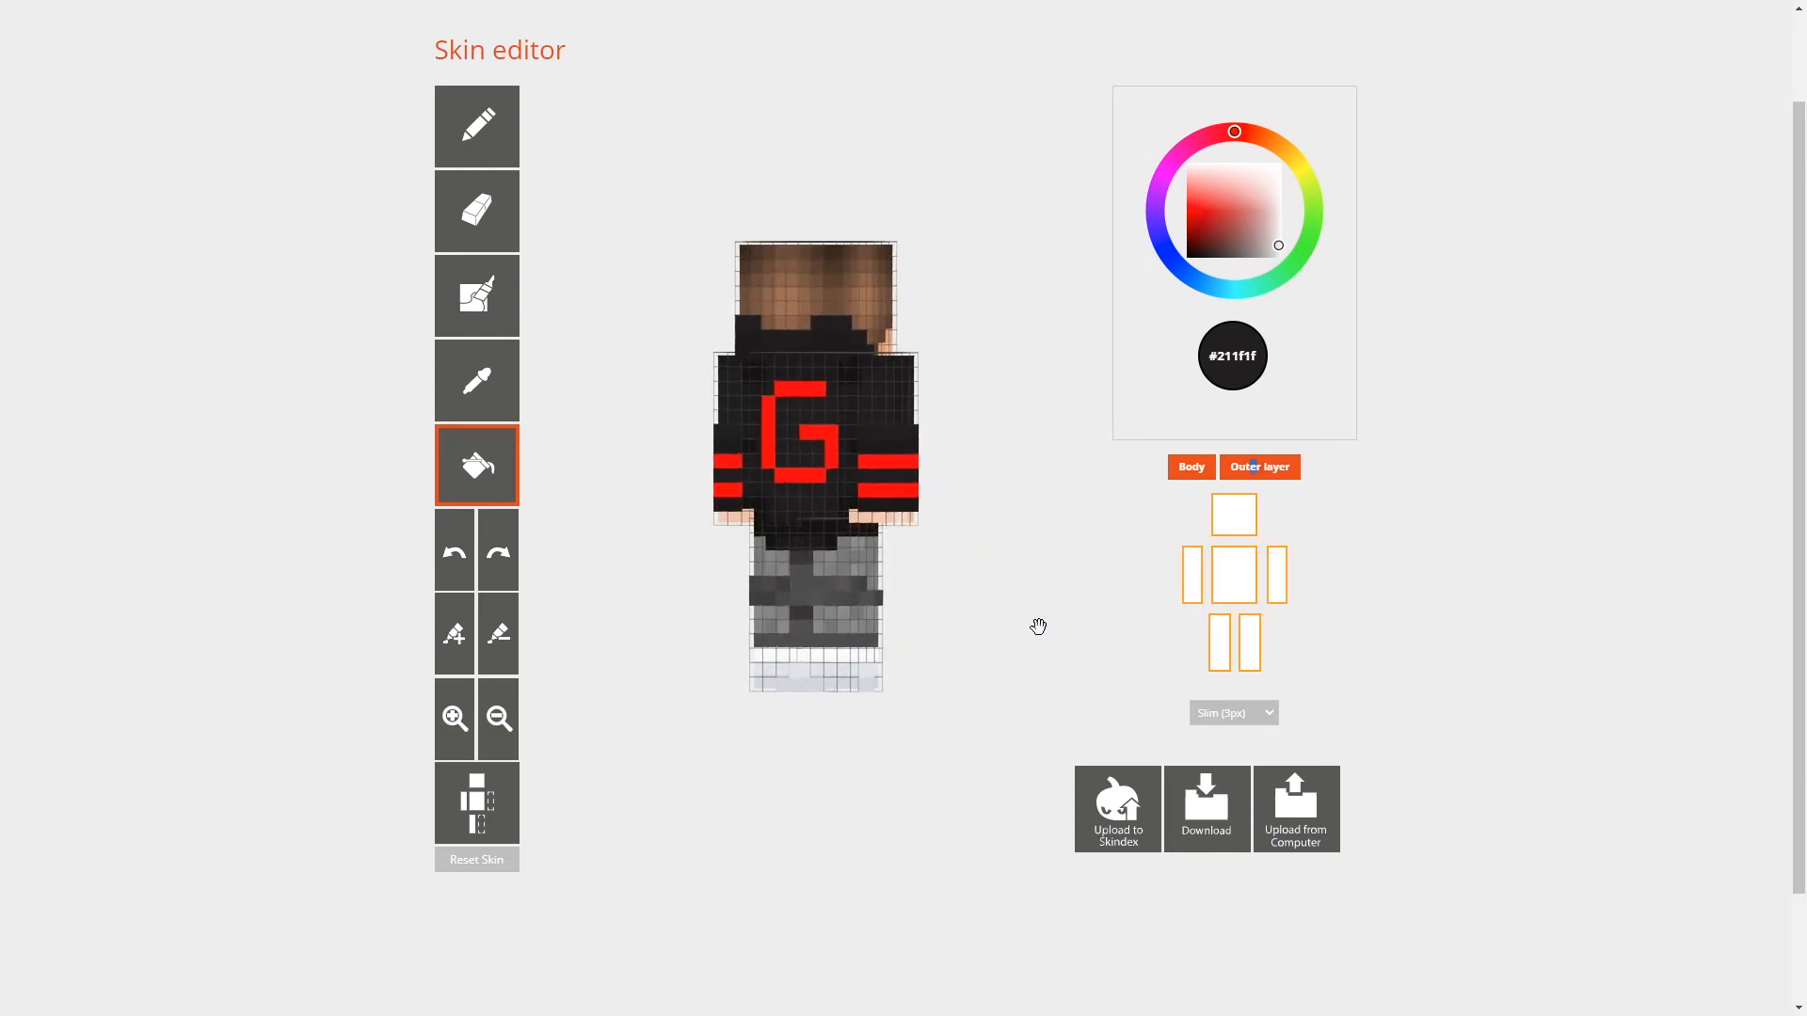
left_click_drag(1039, 627, 738, 617)
mouse_move(982, 474)
left_mouse_down()
mouse_move(920, 428)
mouse_move(1004, 399)
mouse_move(941, 468)
mouse_move(970, 487)
left_mouse_up()
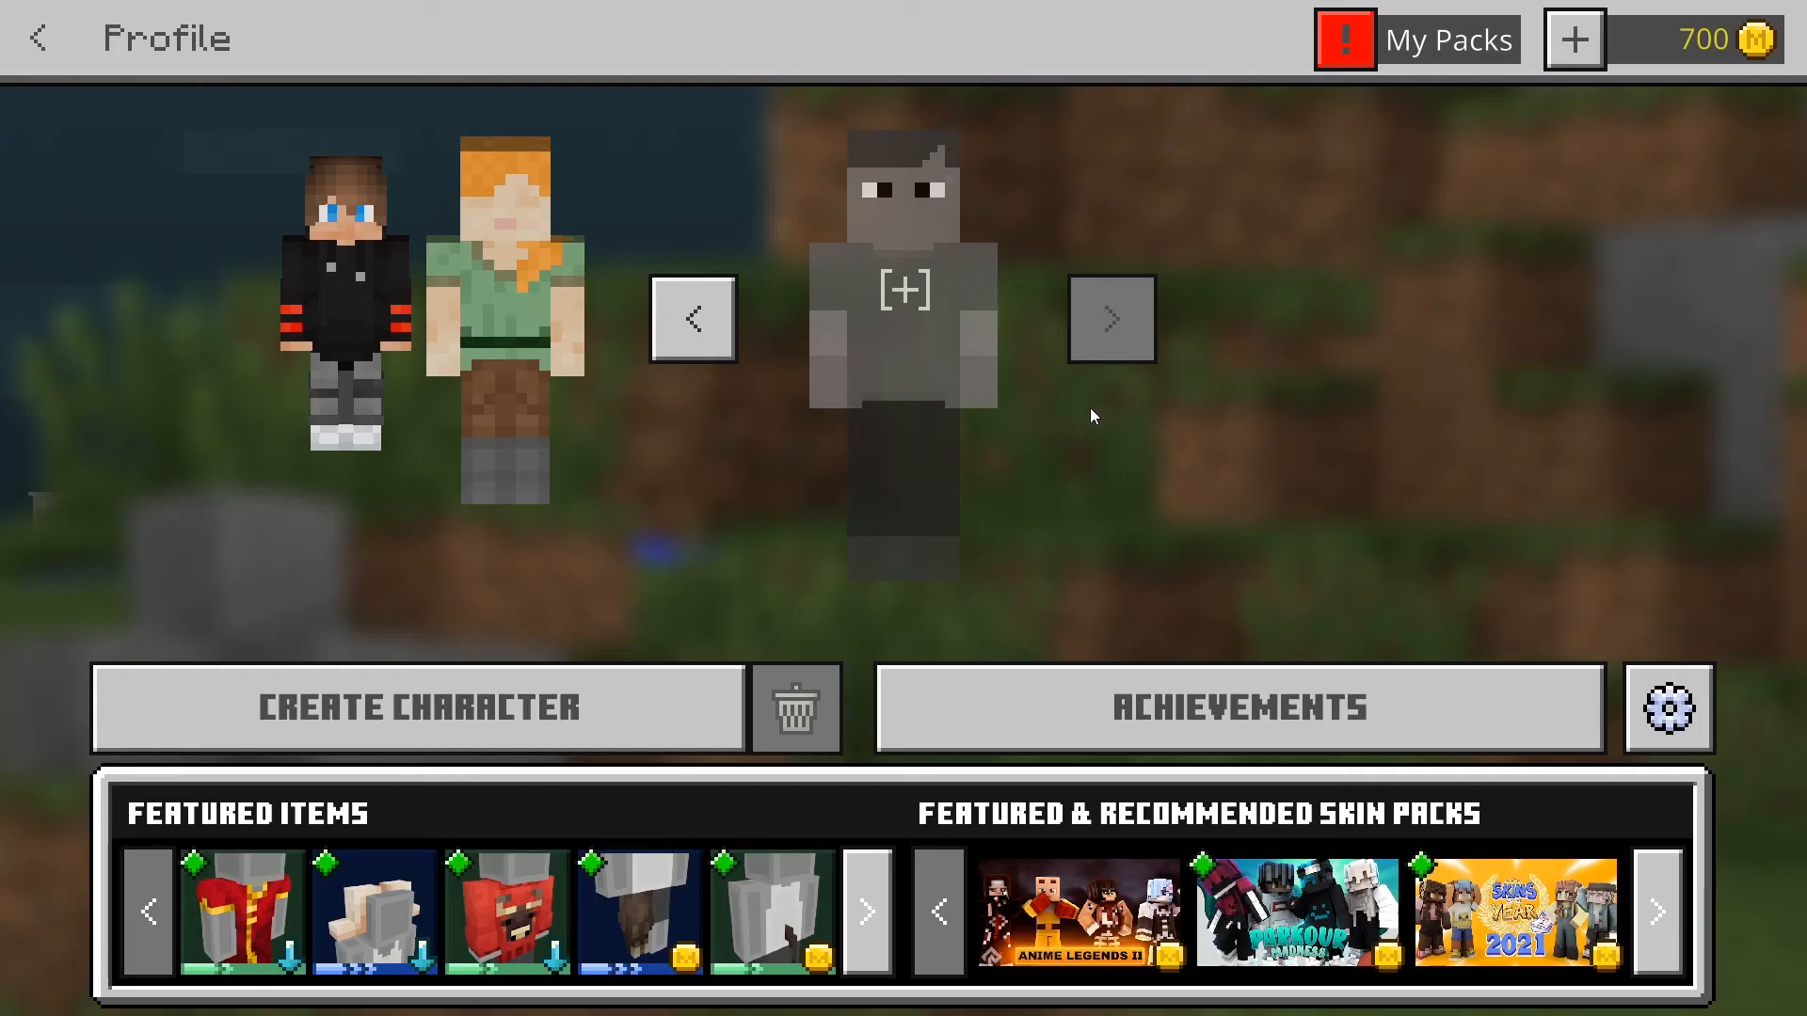
Step: Switch to Minecraft, start a new character and select the Import skin among the owned classic skins
left_click(902, 290)
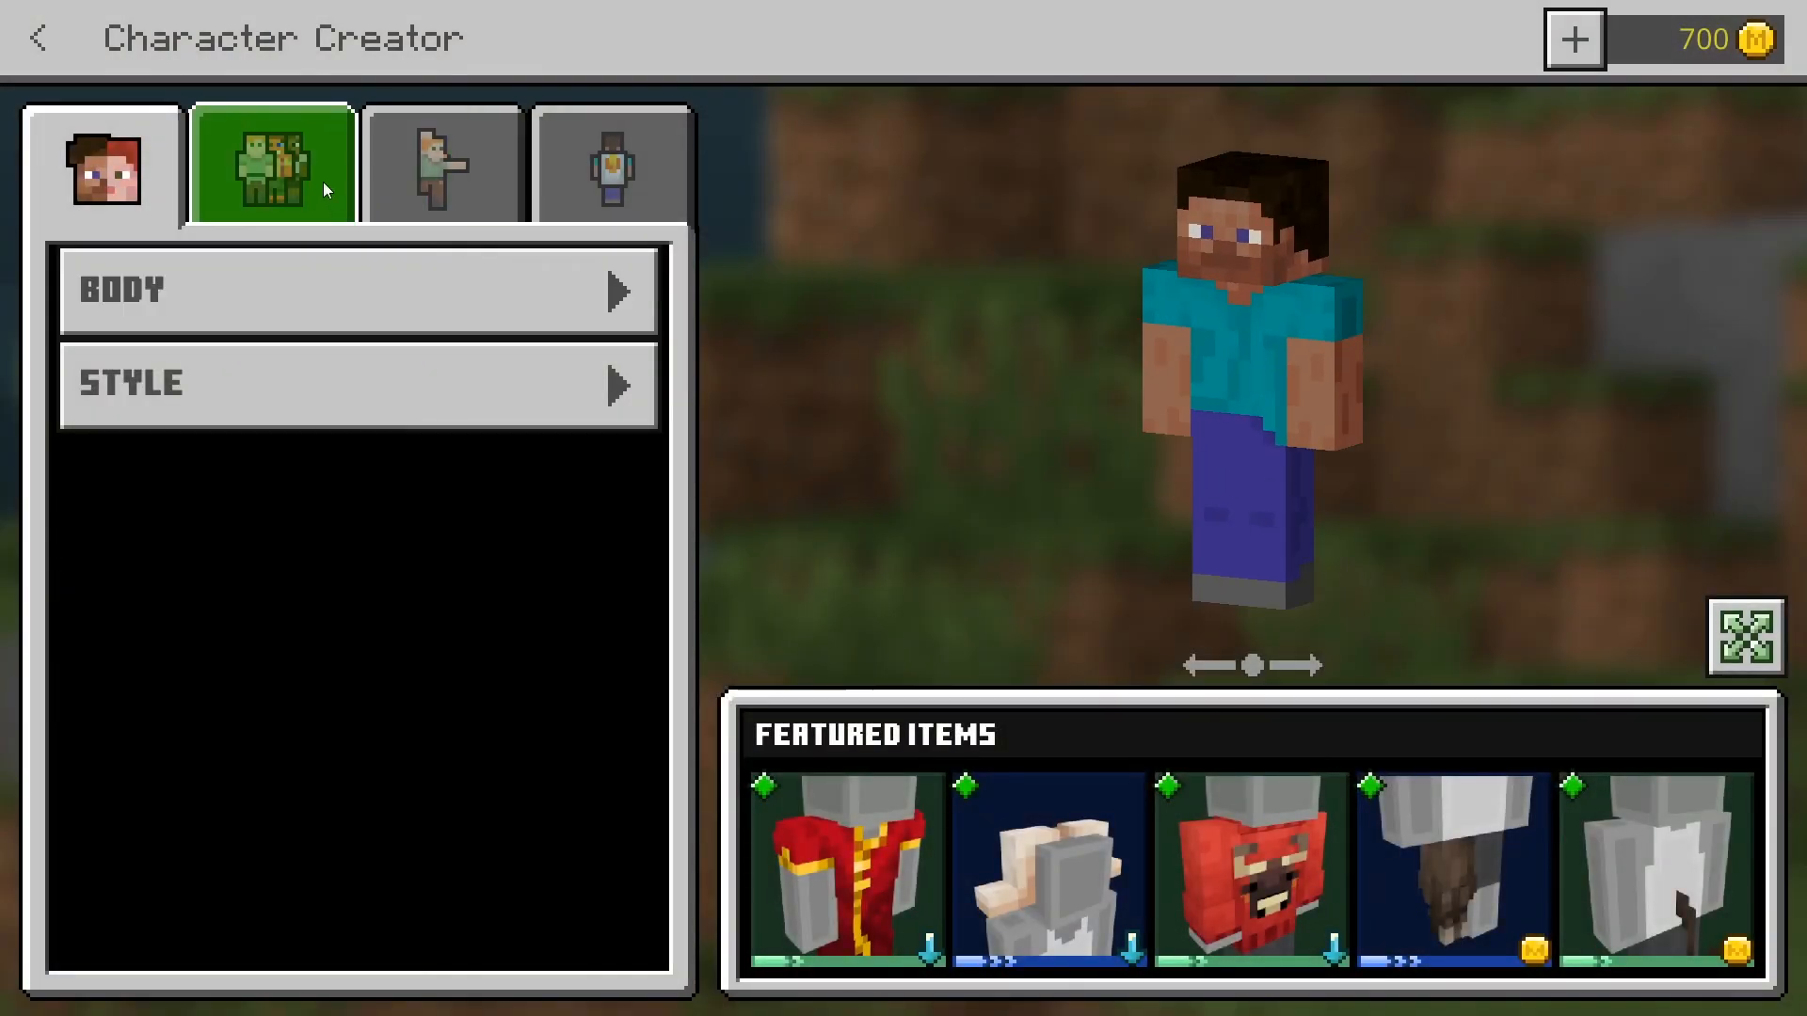
left_click(268, 163)
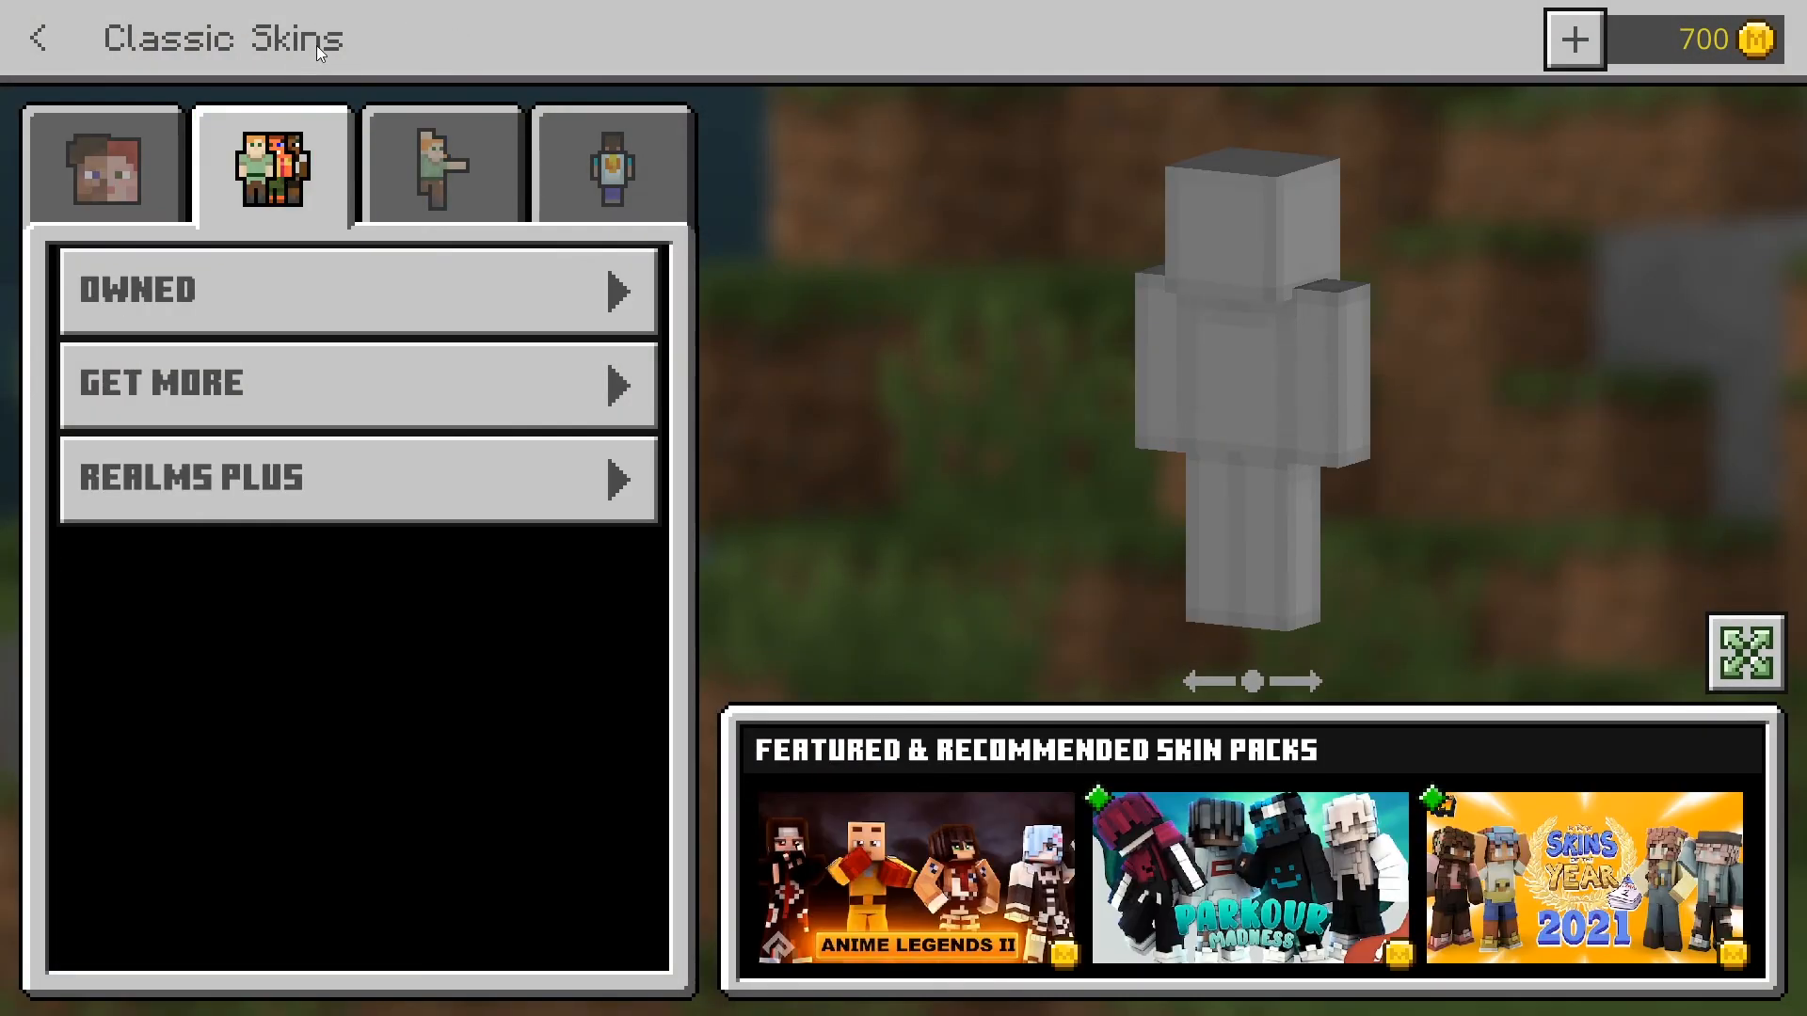
left_click(318, 291)
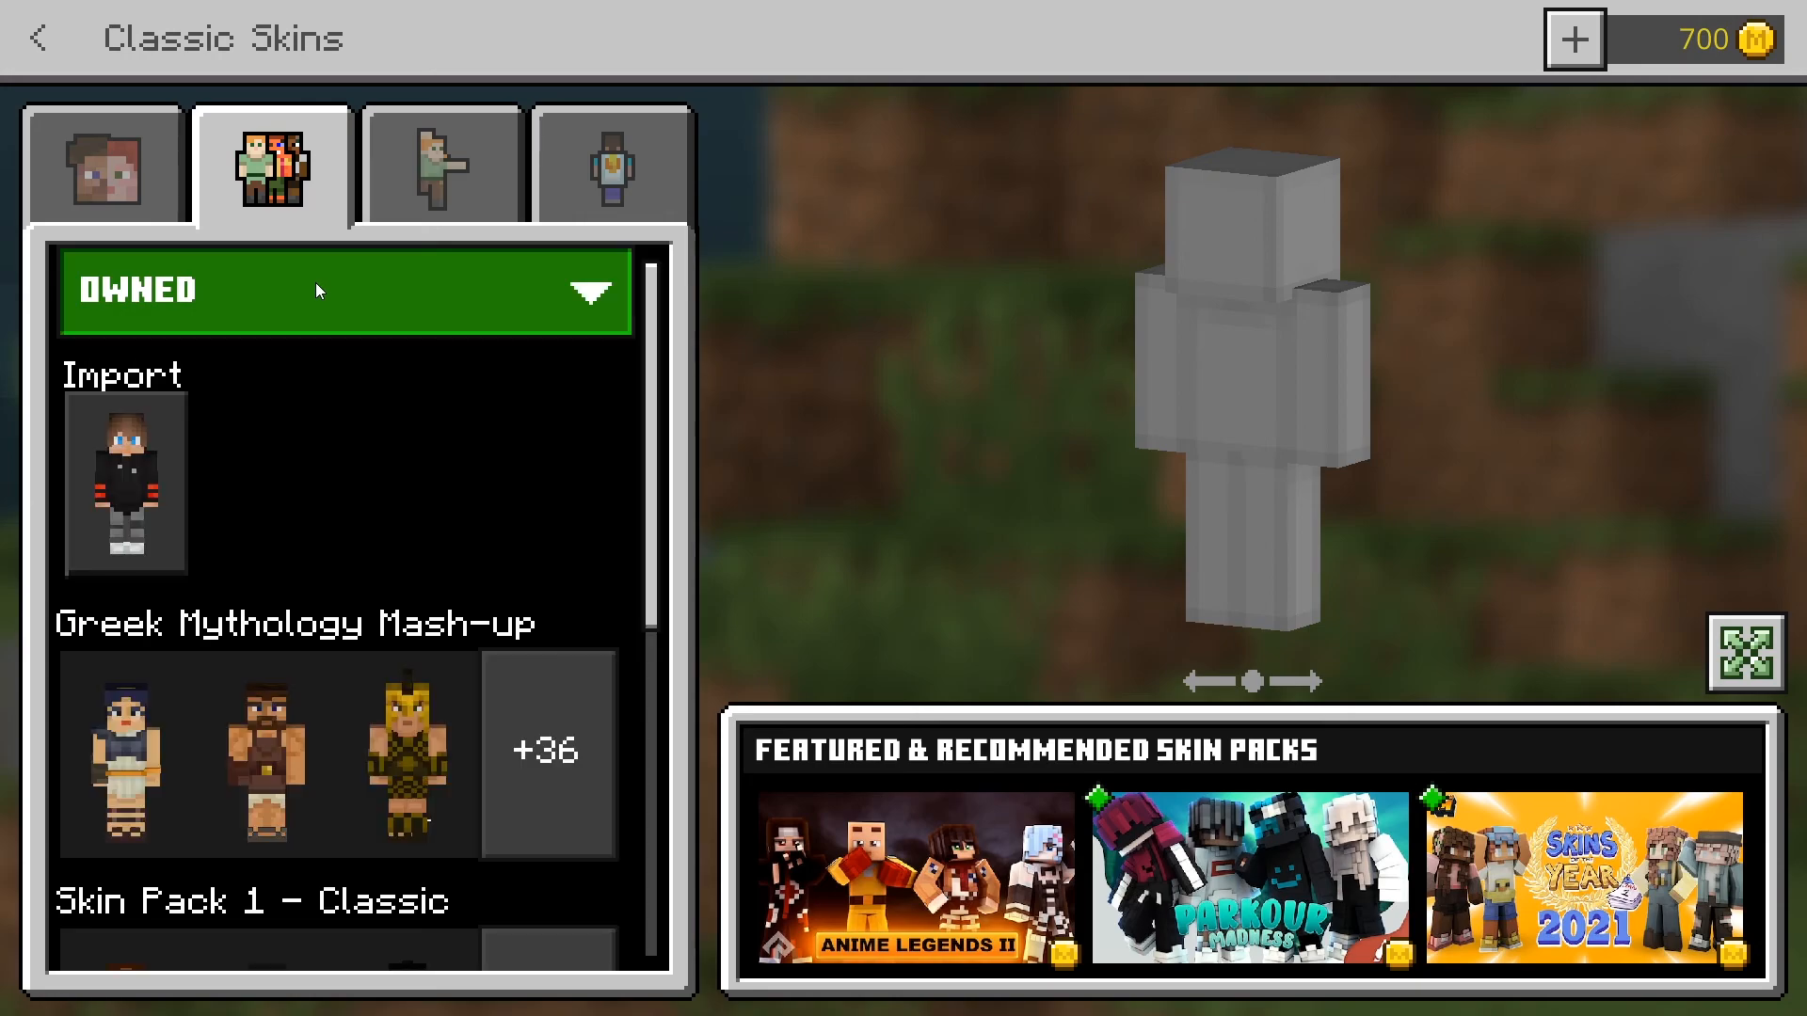
left_click(133, 465)
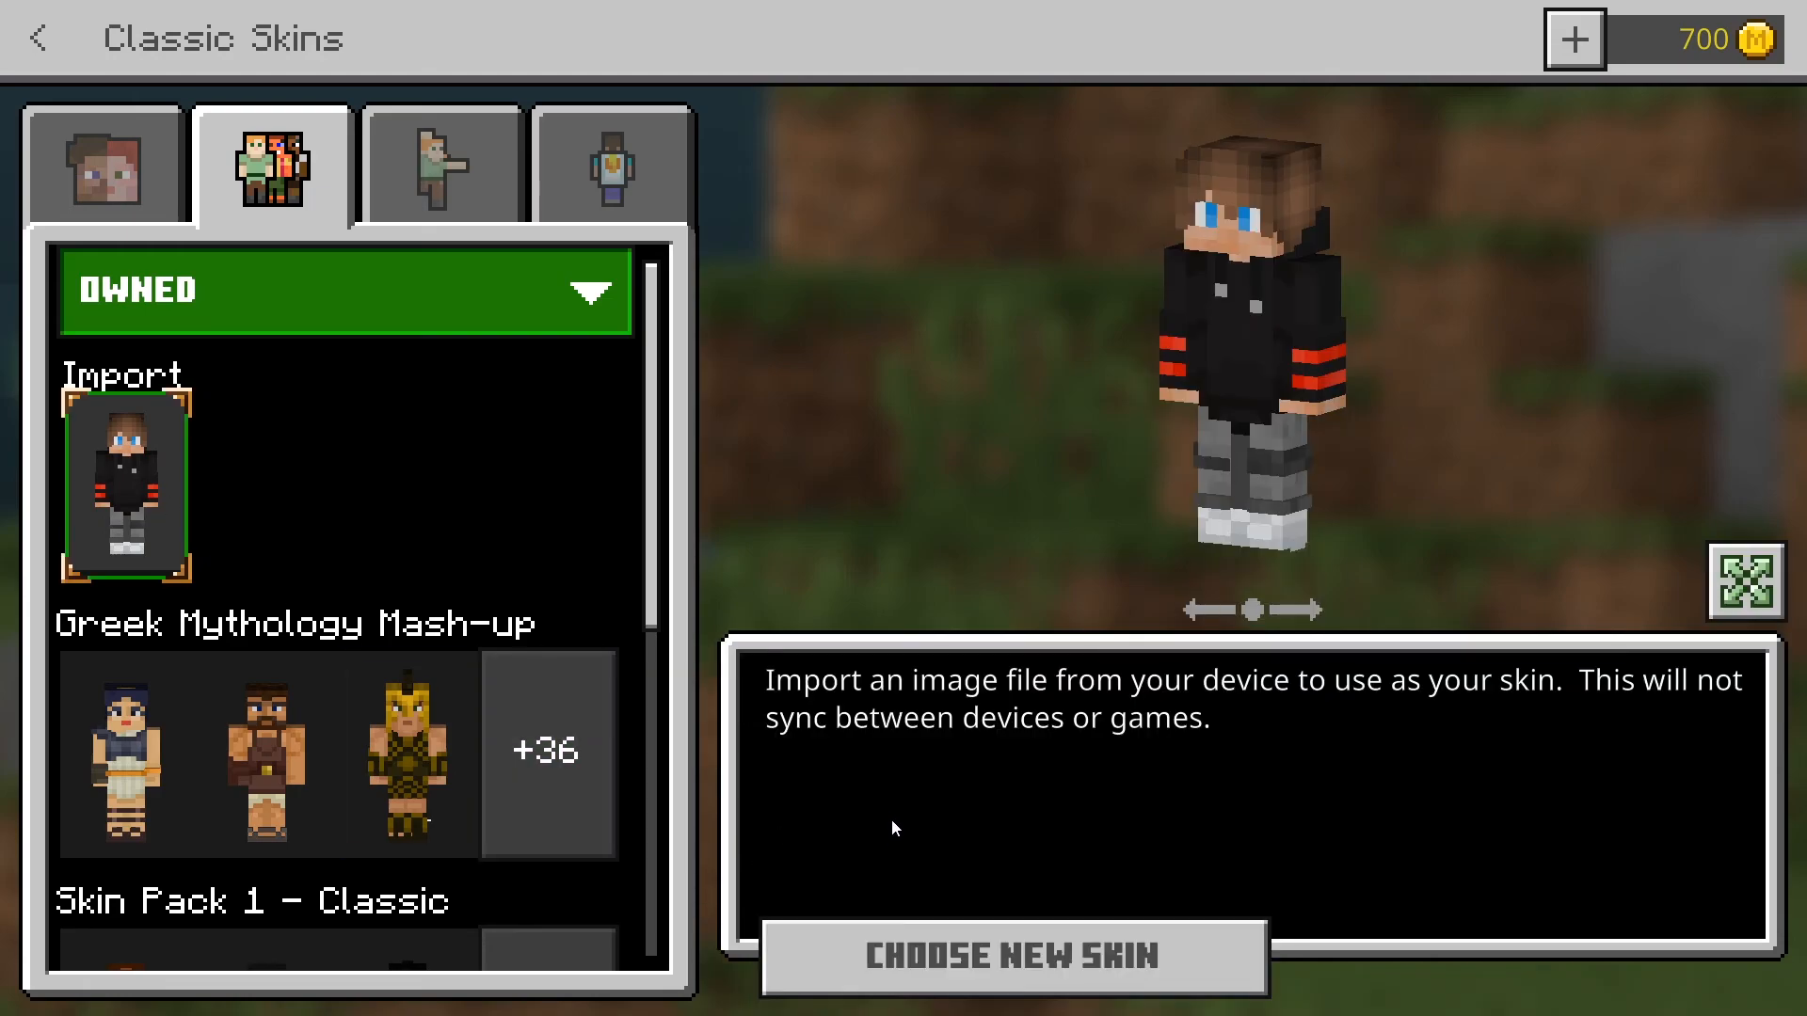
Step: Import gskin.png from the GSkin folder with the slim-armed model type and view the character enlarged
left_click(1009, 964)
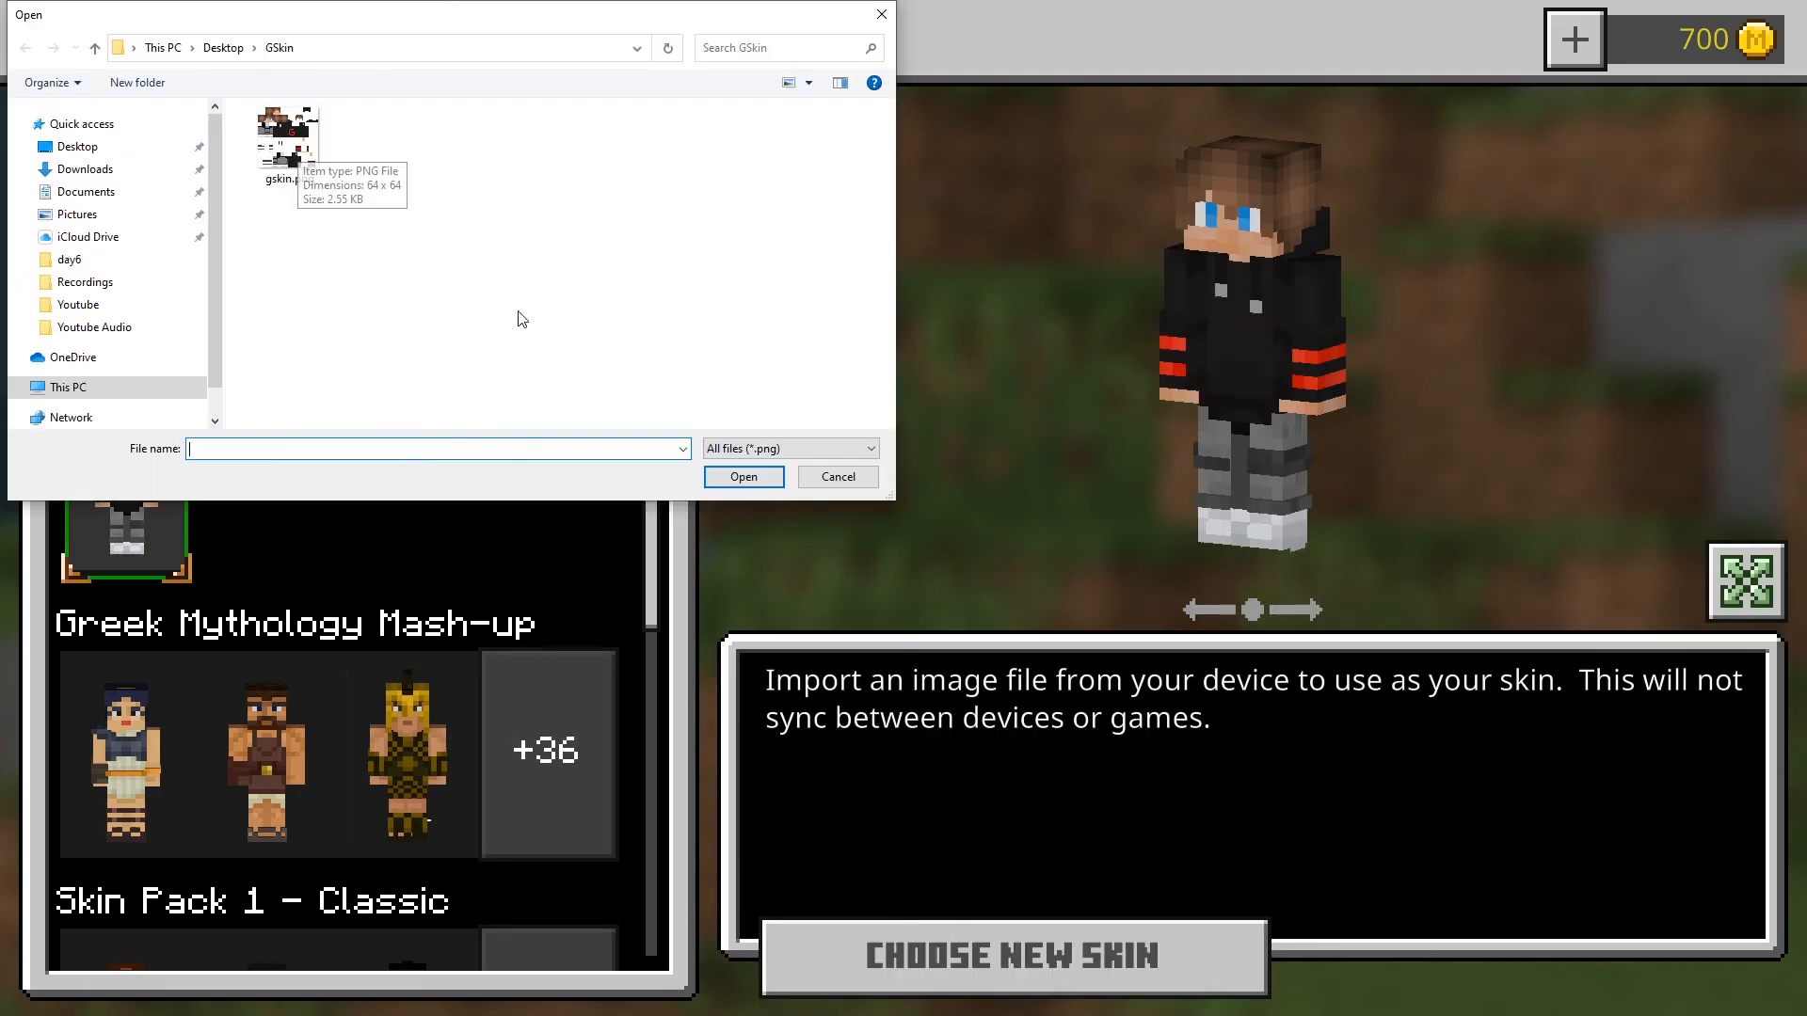
left_click(294, 161)
left_click(743, 477)
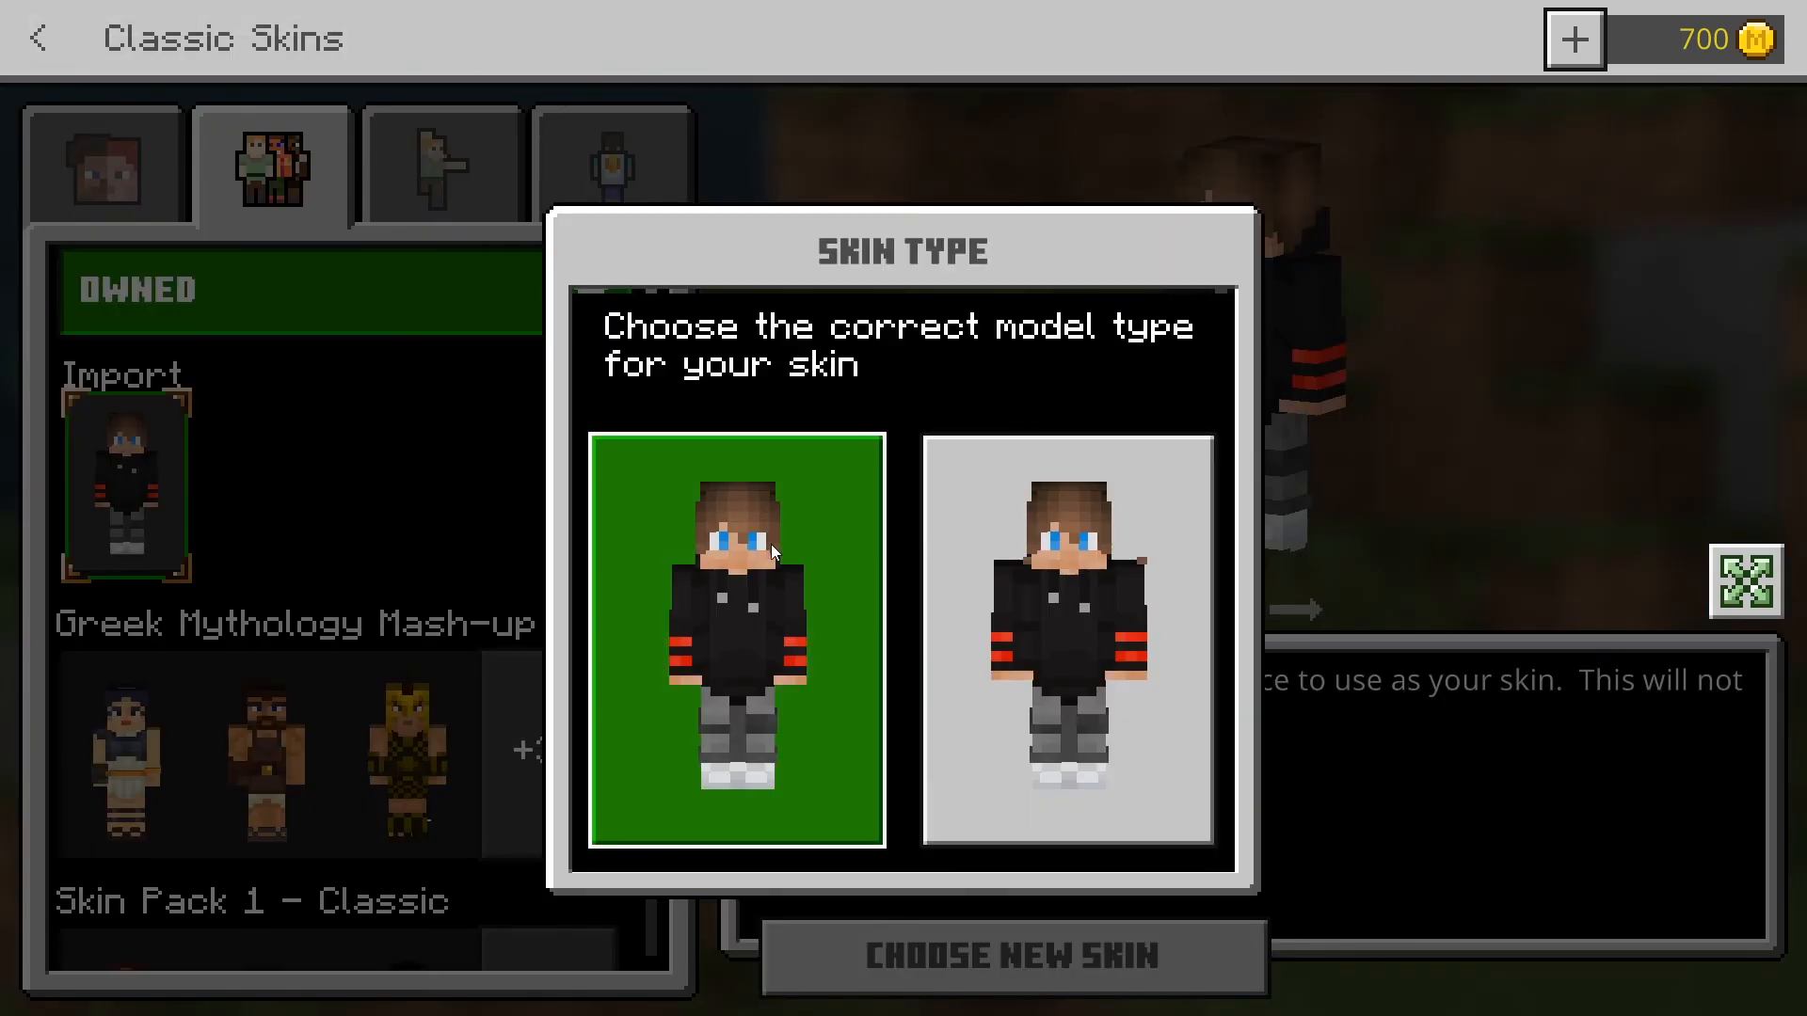
left_click(753, 589)
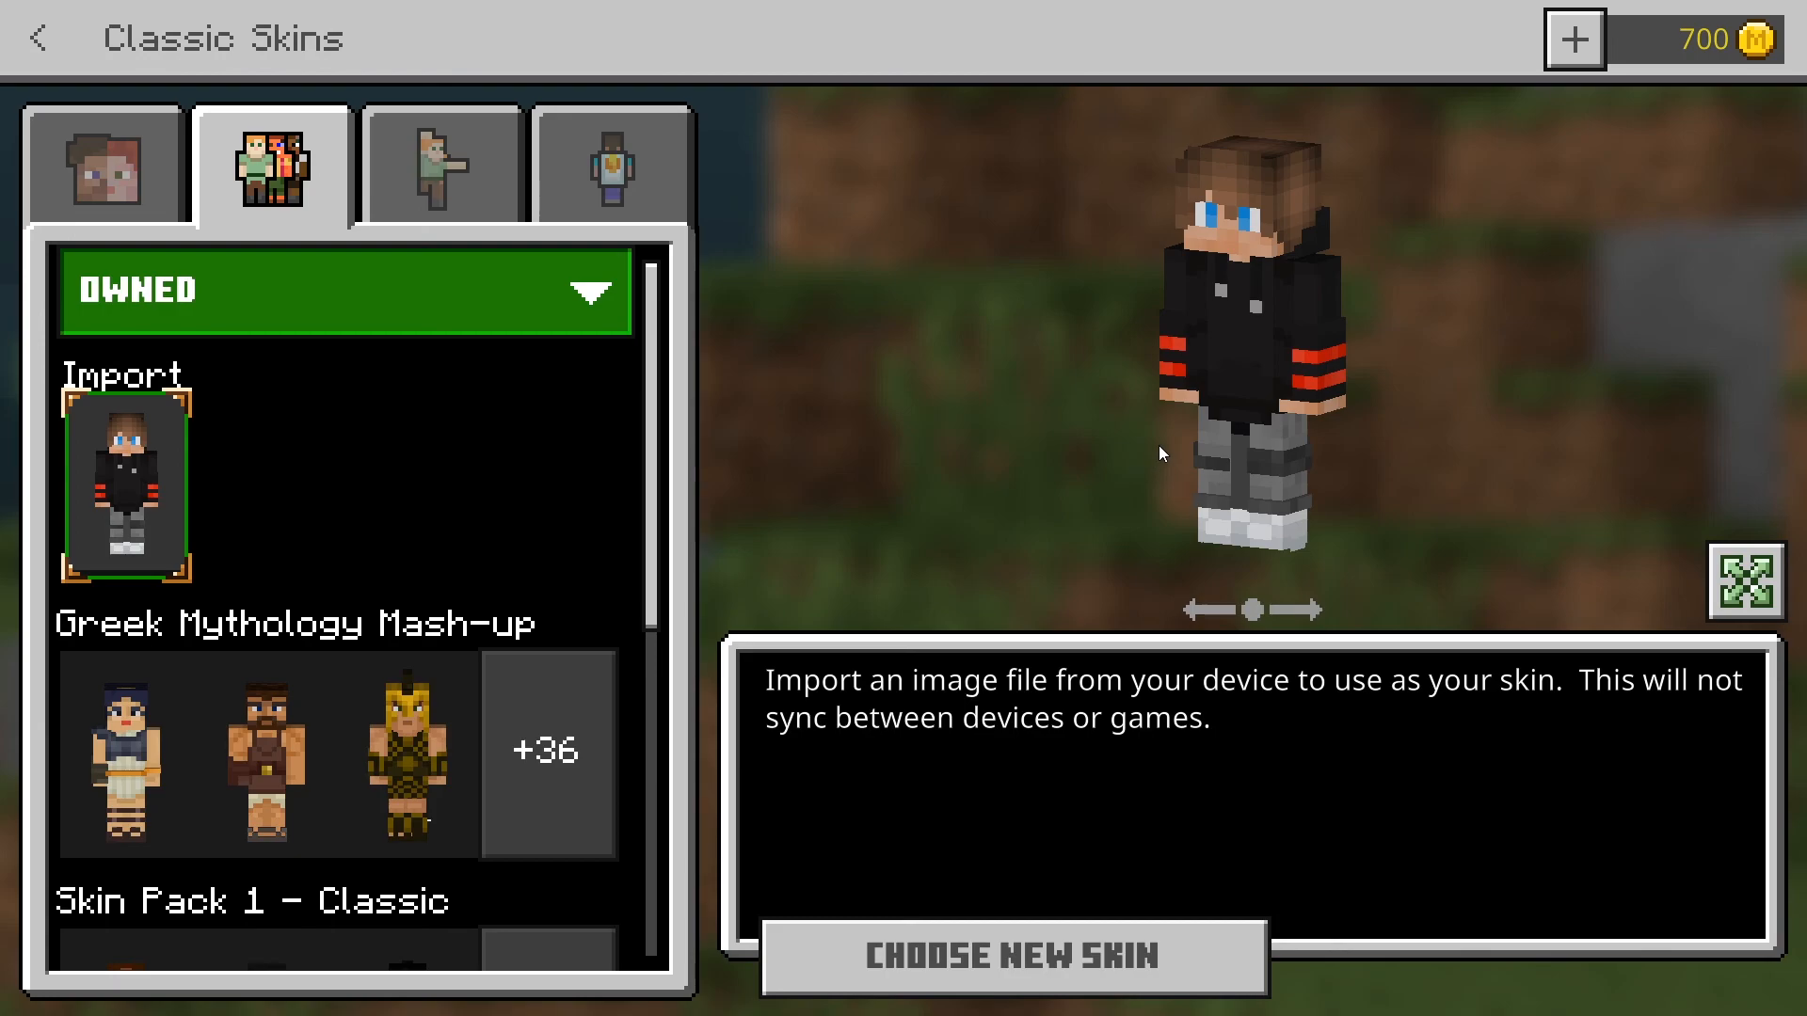
left_click(1746, 581)
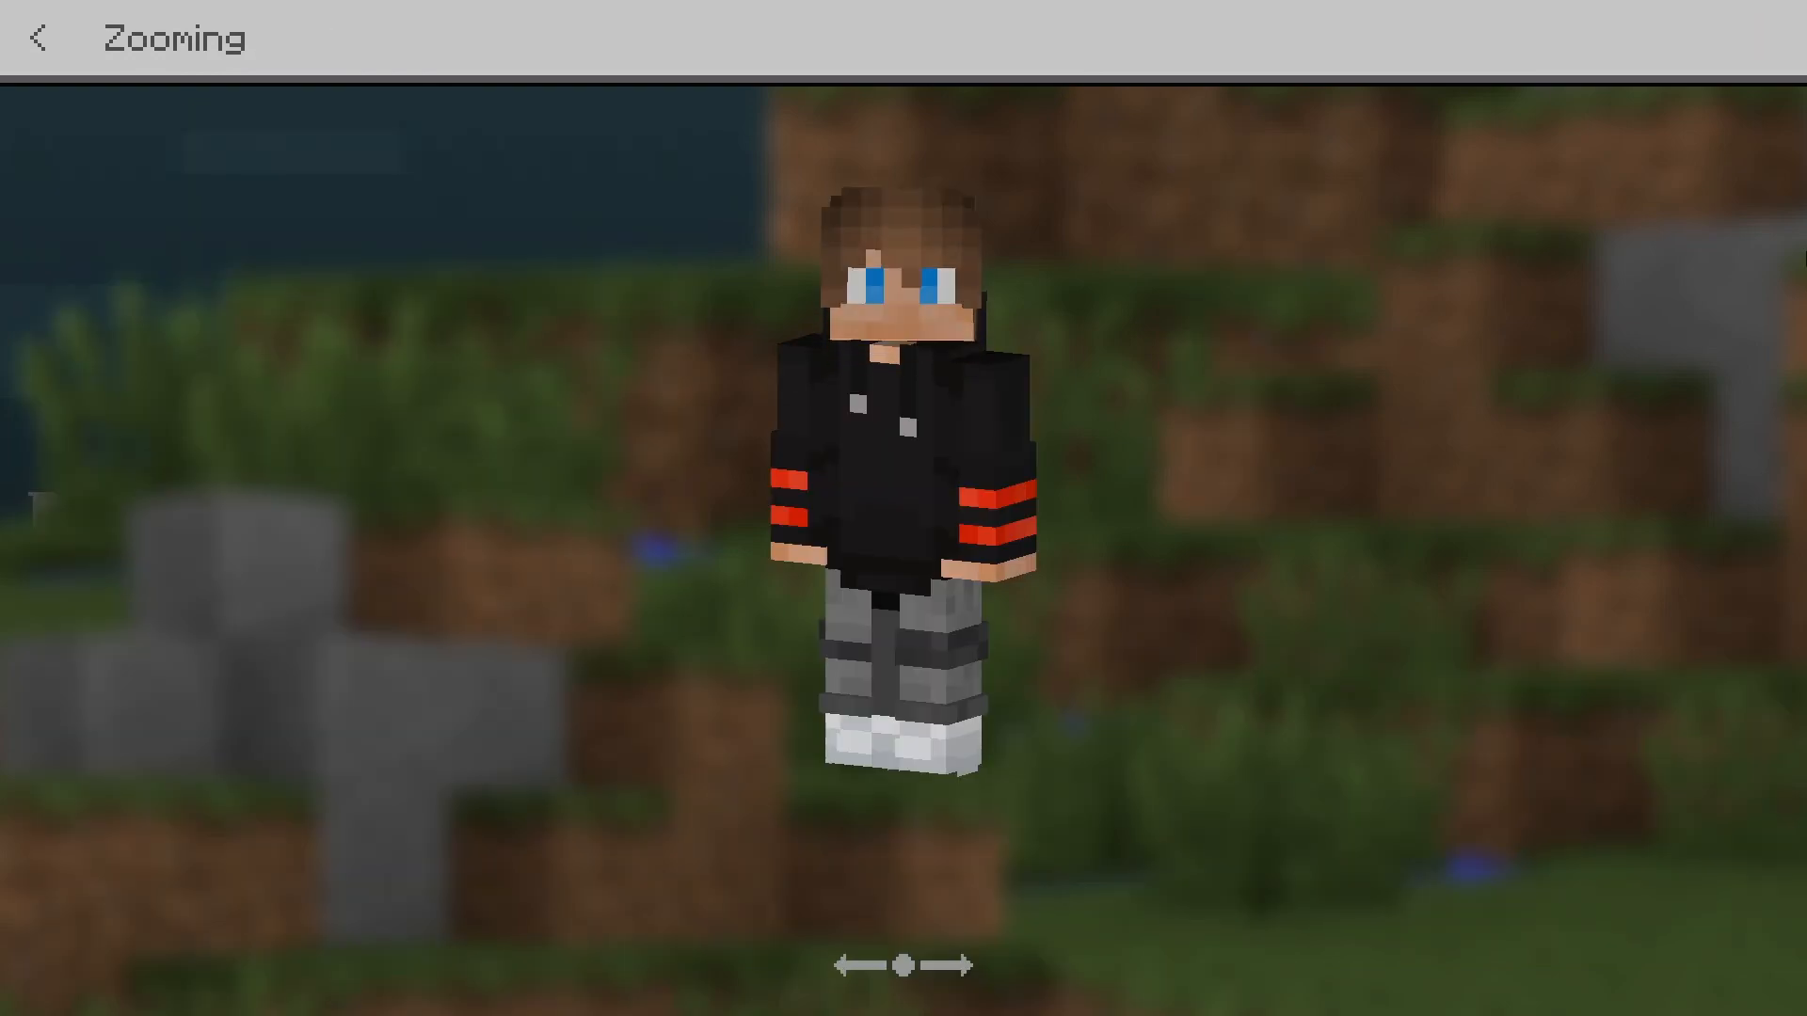